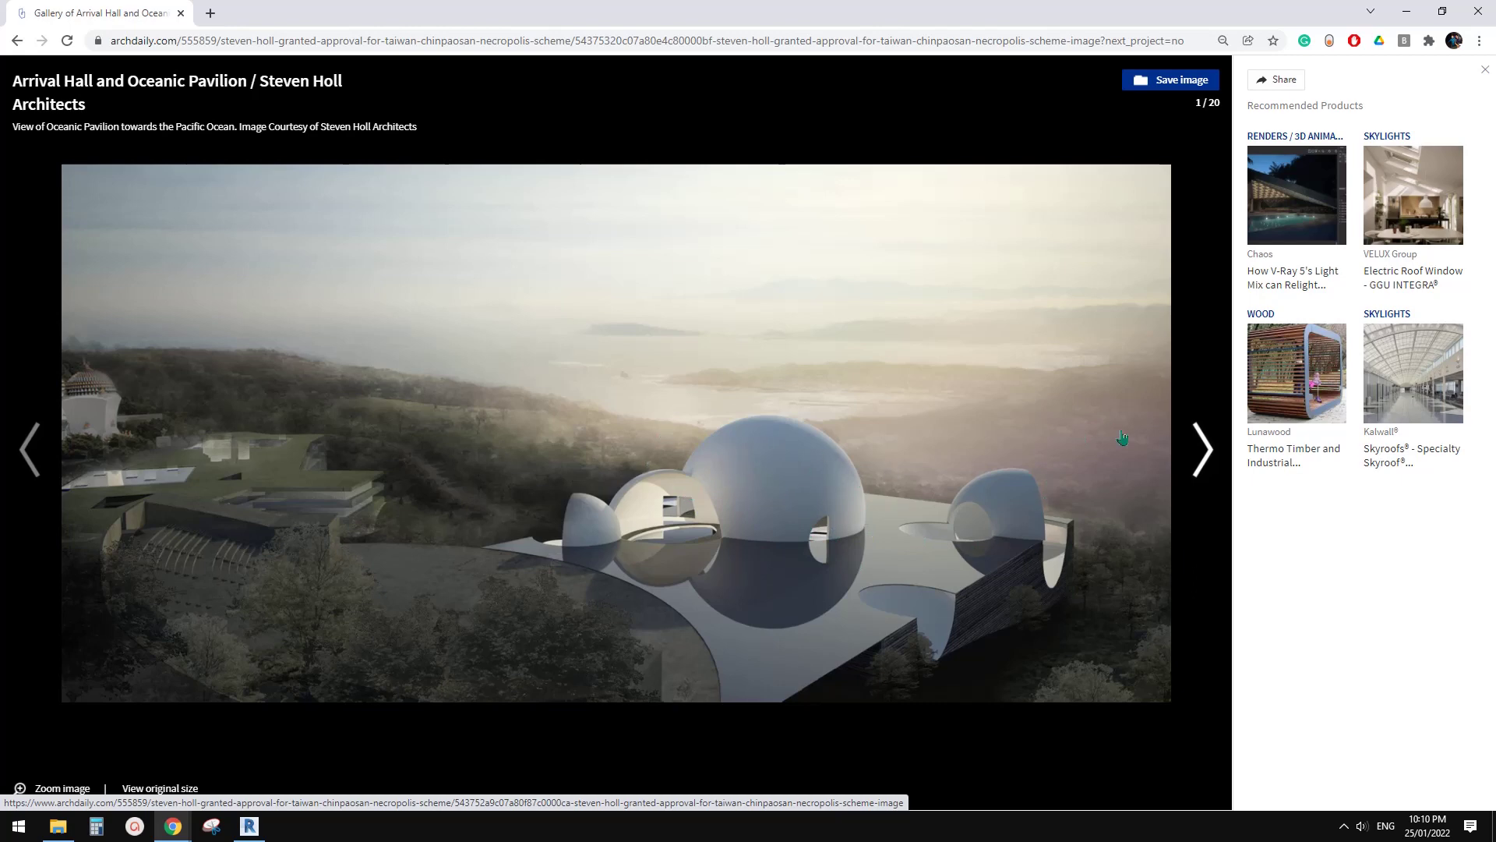
# - Look through the Arrival Hall and Oceanic Pavilion gallery images to examine the sphere-shaped forms and the section and plan drawings
pyautogui.click(1204, 450)
pyautogui.click(1208, 452)
pyautogui.click(1208, 452)
pyautogui.click(1212, 454)
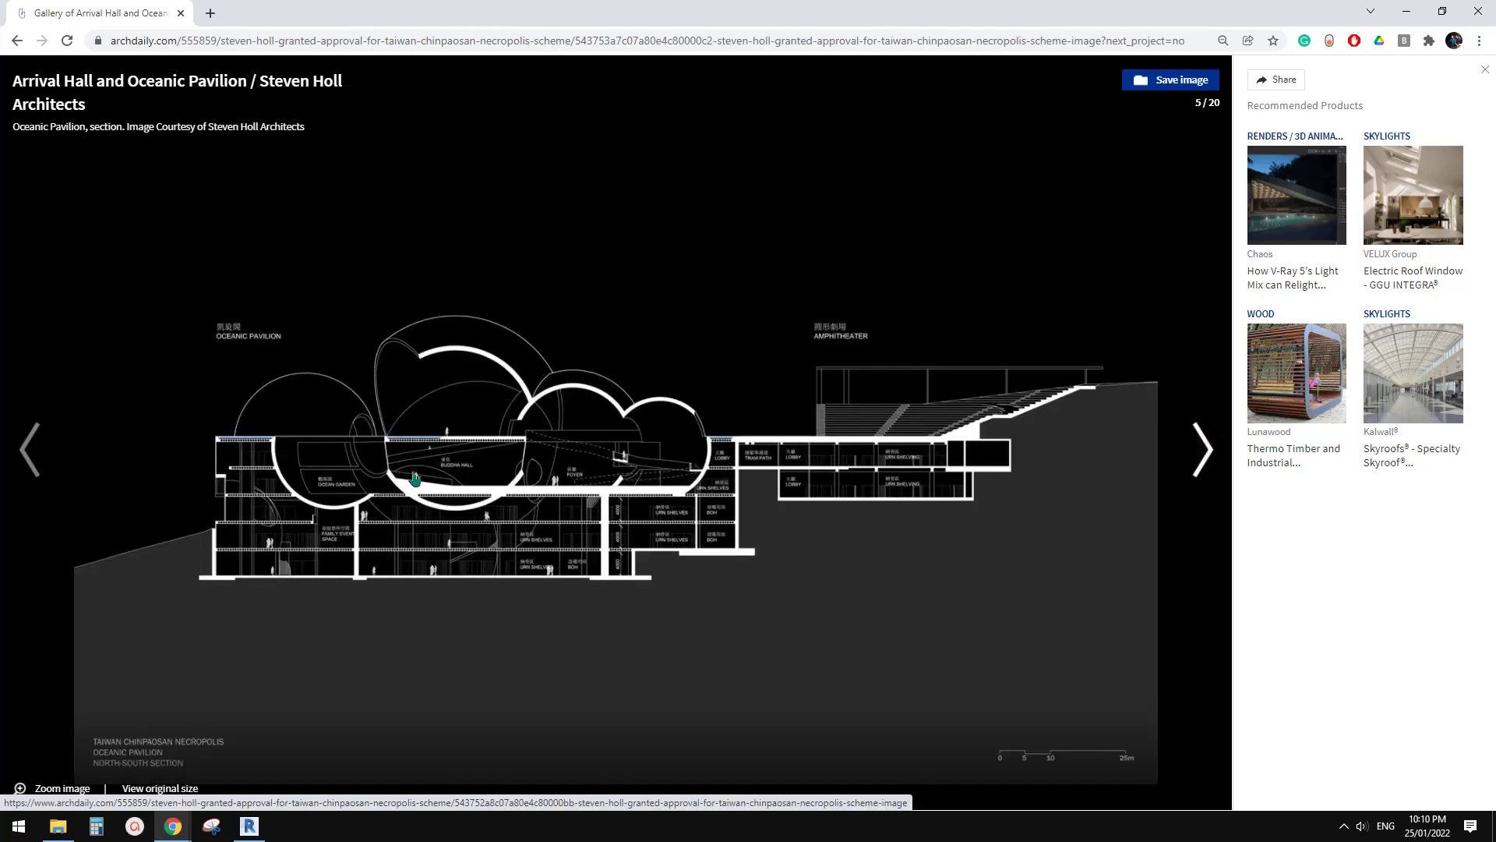
pyautogui.click(1208, 450)
pyautogui.click(1208, 451)
pyautogui.click(1208, 450)
pyautogui.click(1208, 451)
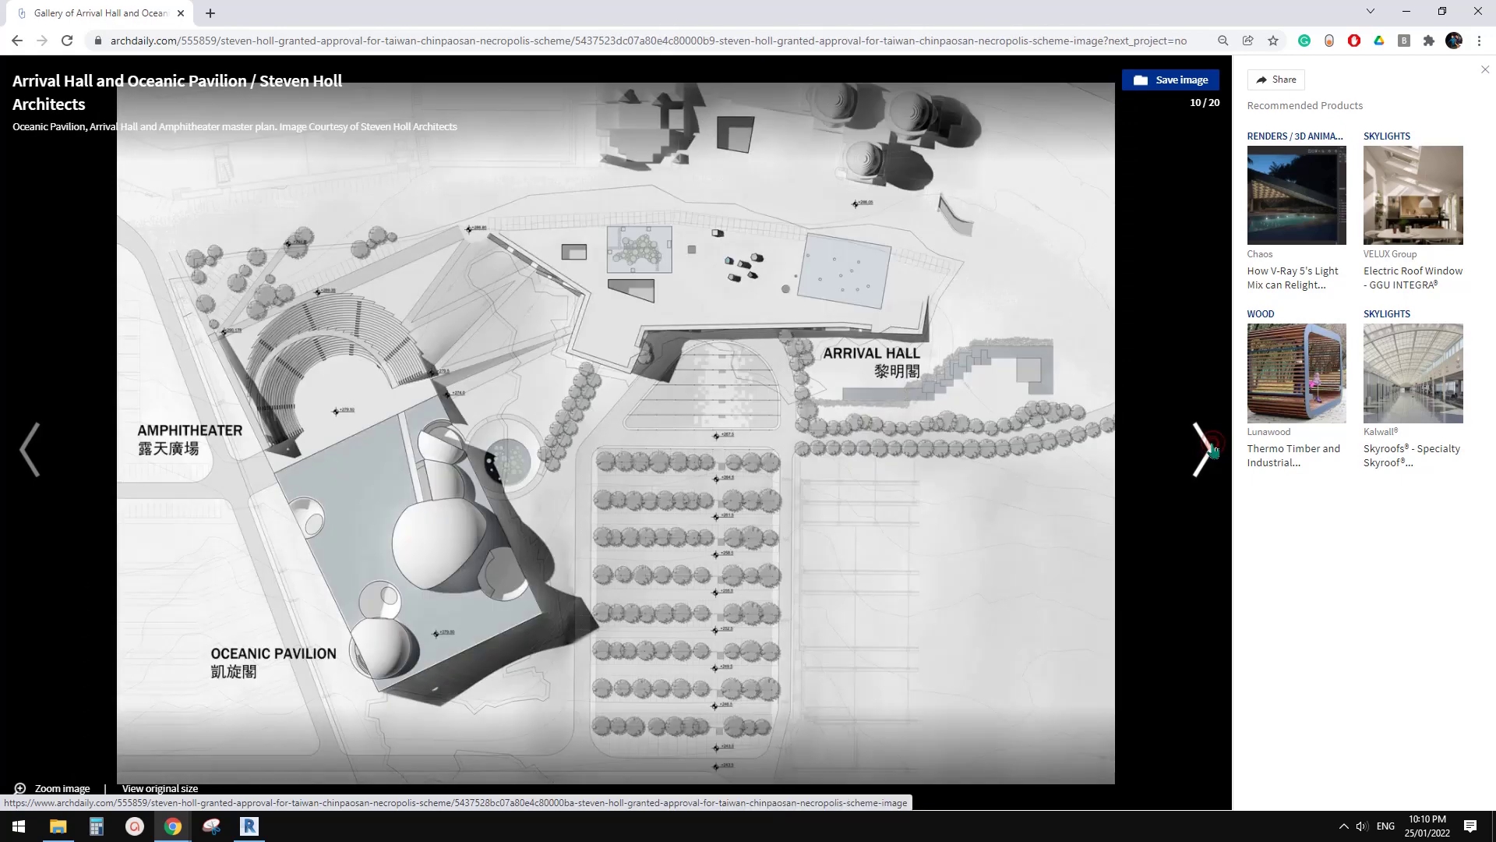
pyautogui.click(1208, 450)
pyautogui.click(1208, 451)
pyautogui.click(1208, 451)
pyautogui.click(1208, 450)
pyautogui.click(1208, 450)
pyautogui.click(1208, 450)
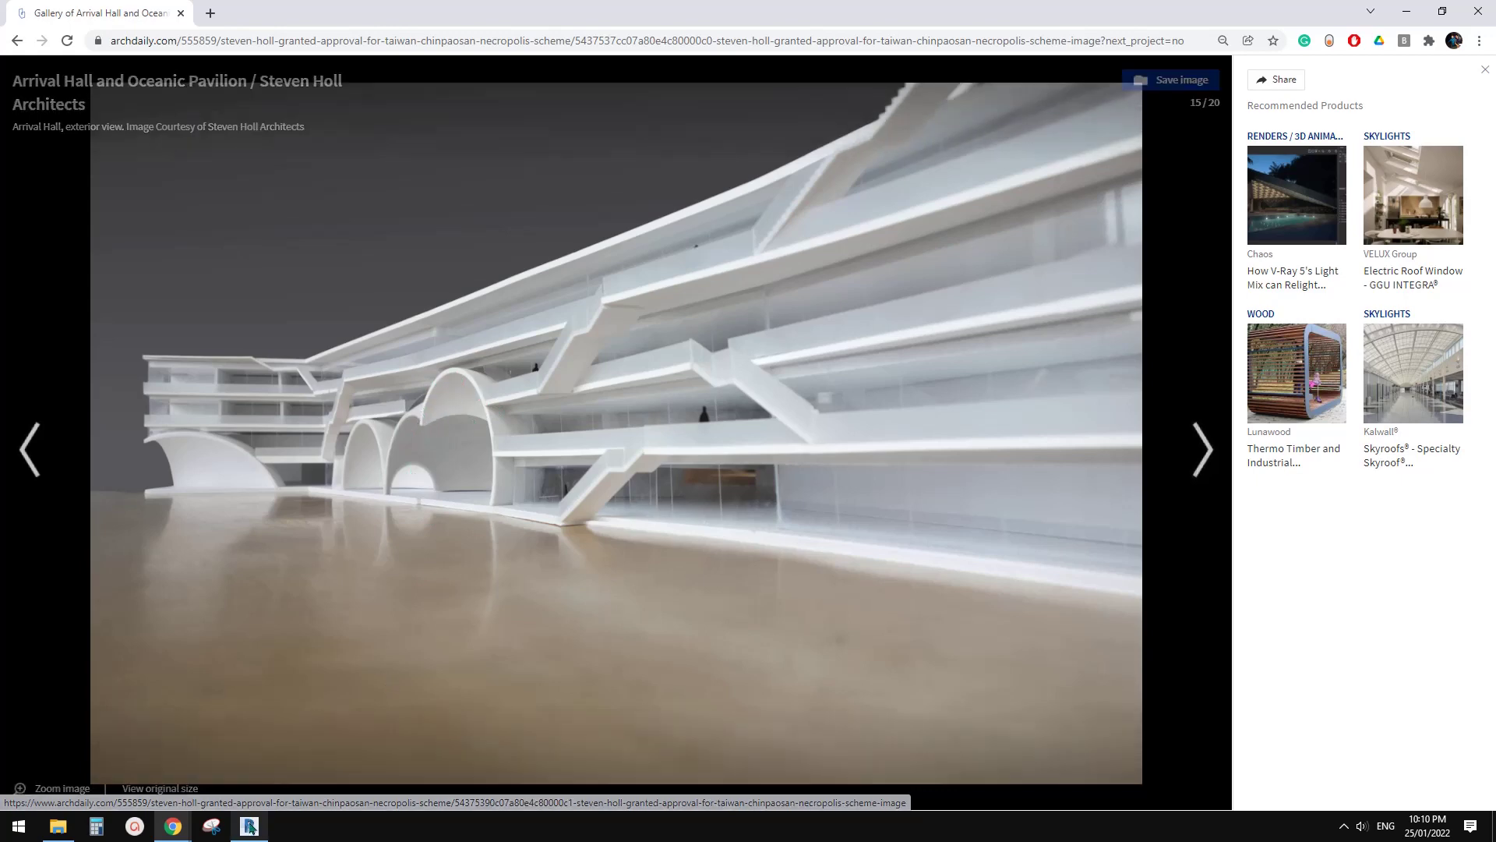
# - Switch to Revit and create a new family from the Metric Generic Model.rft template
pyautogui.hotkey('alt', 'Tab')
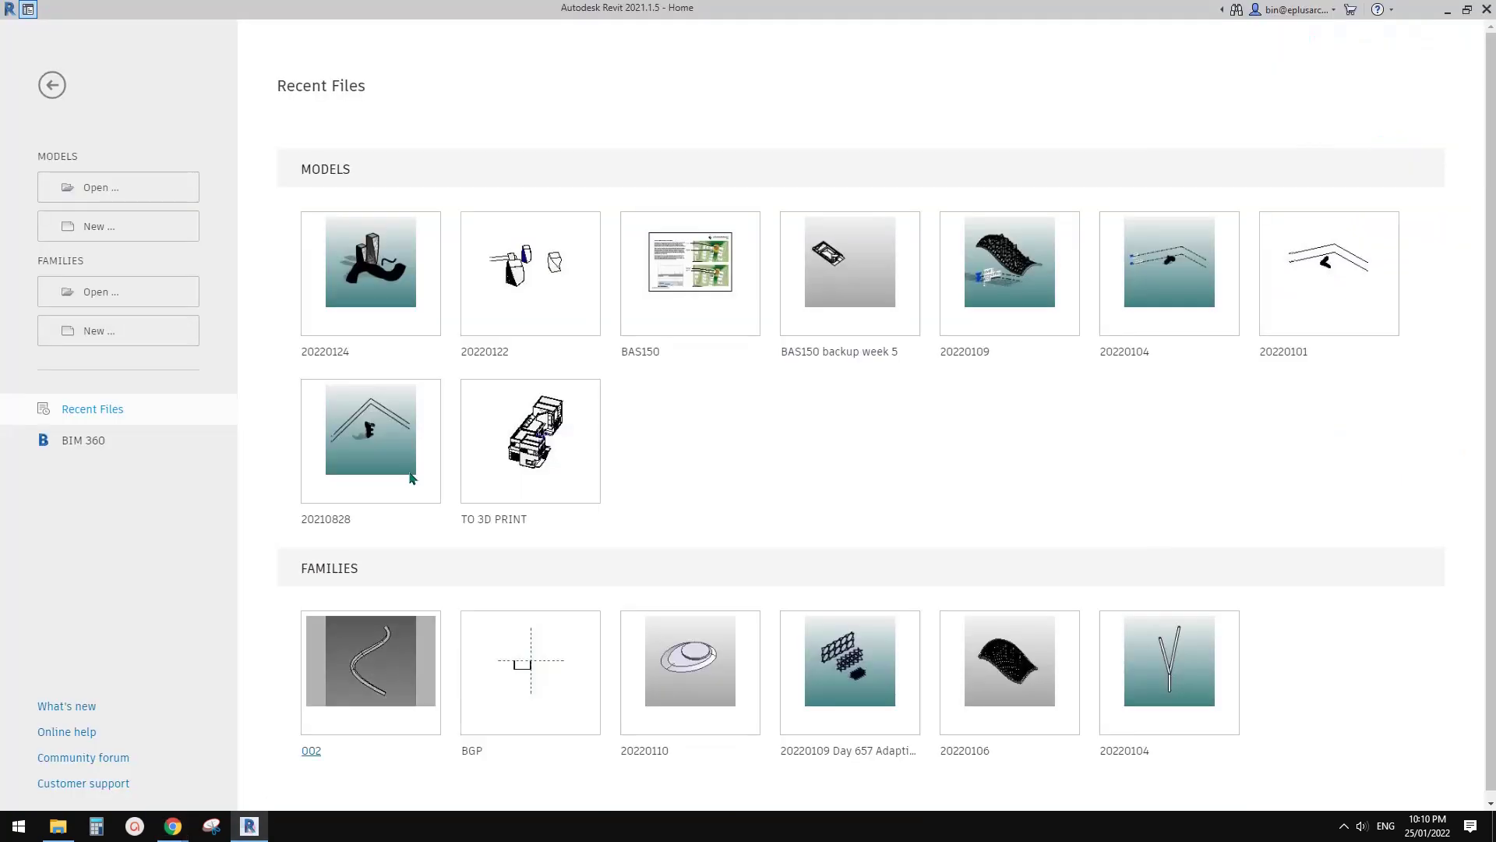
pyautogui.click(131, 331)
pyautogui.moveTo(601, 207); pyautogui.dragTo(633, 198)
pyautogui.moveTo(808, 311); pyautogui.dragTo(809, 360)
pyautogui.click(536, 398)
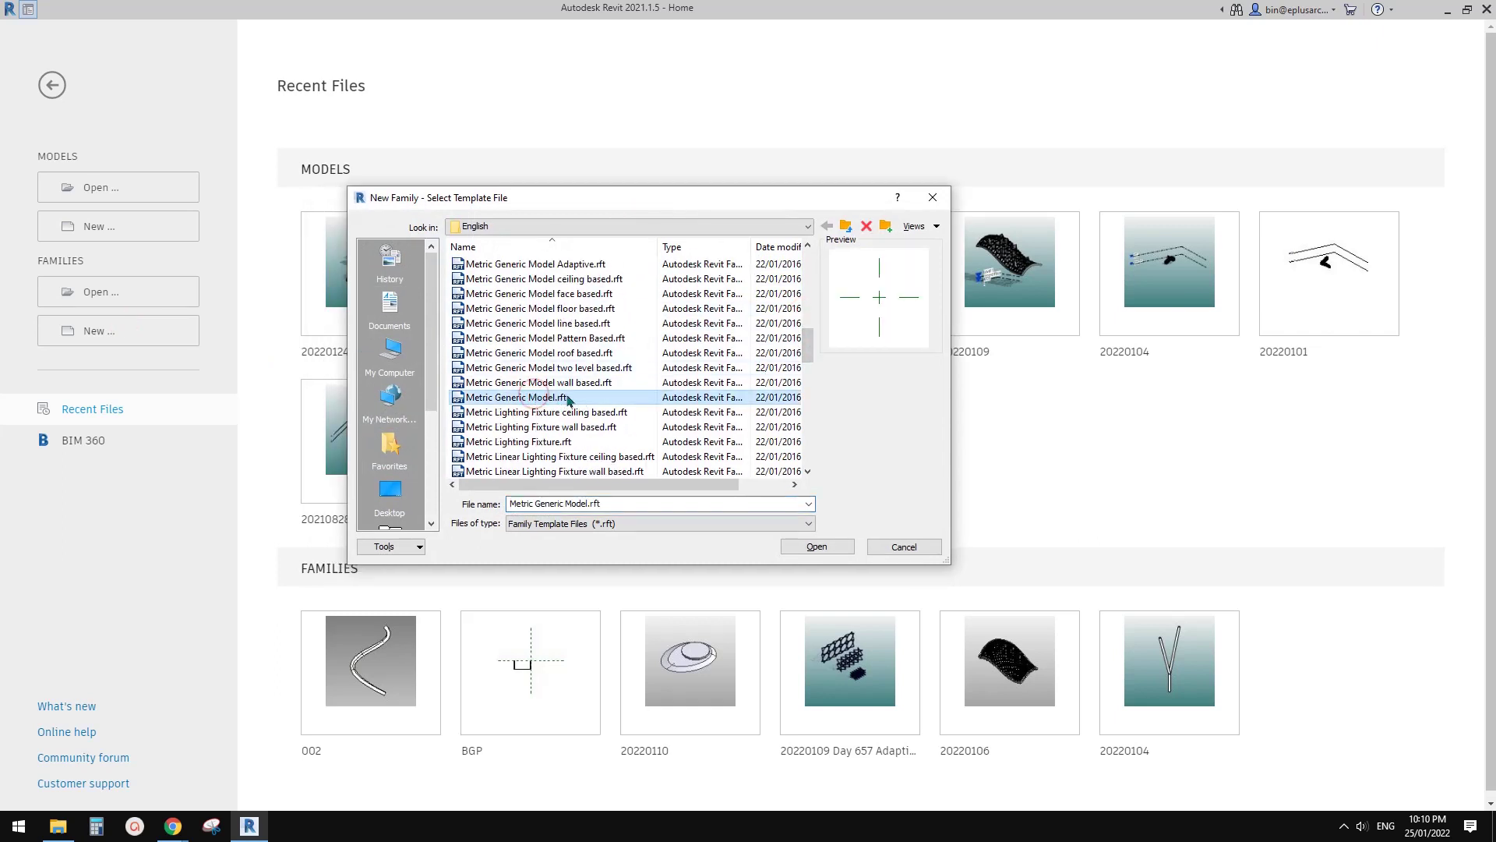
pyautogui.click(815, 546)
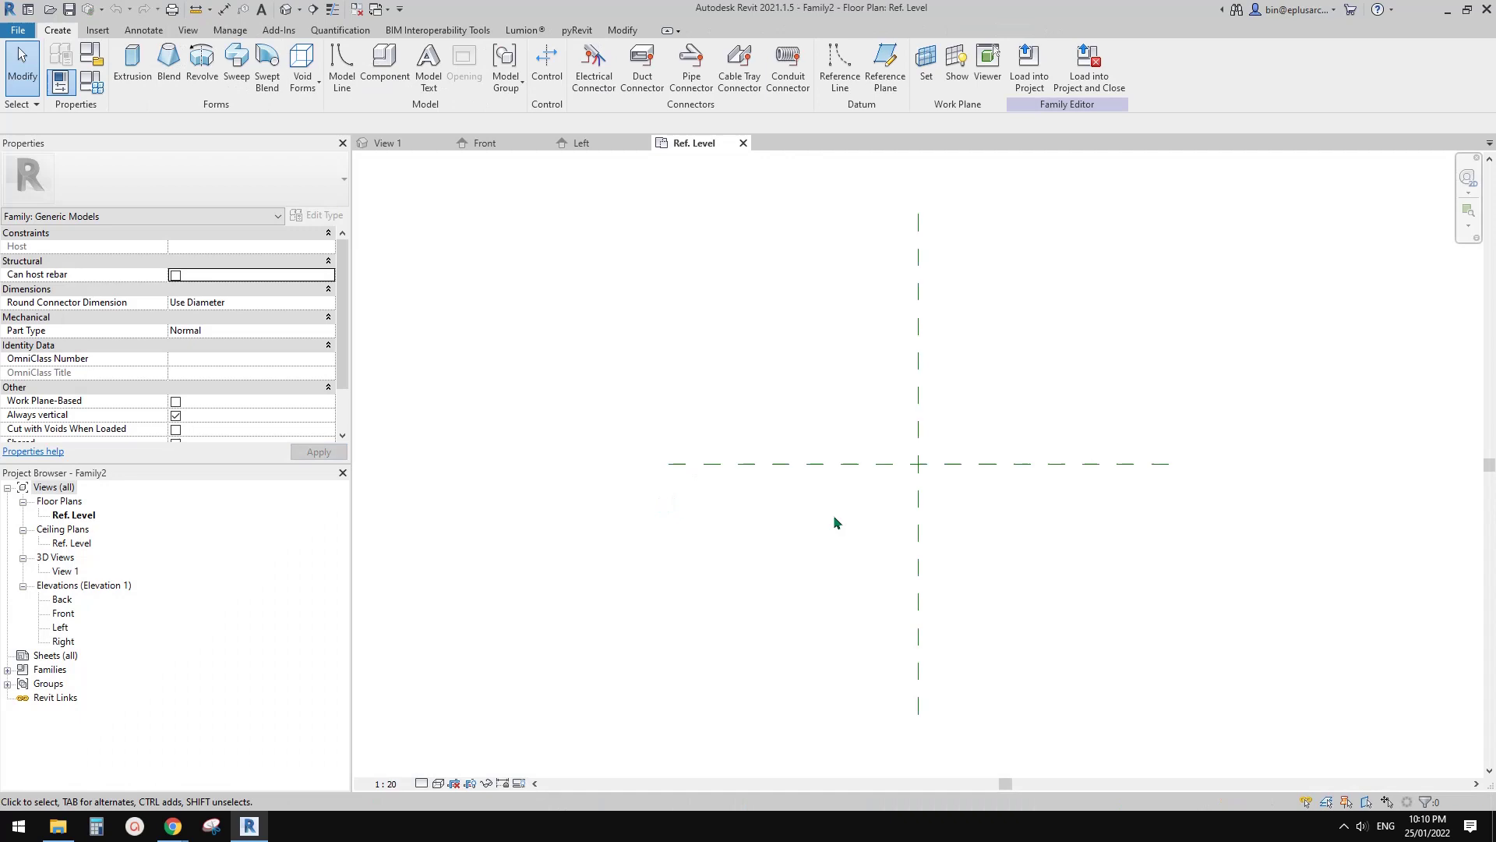
# - In the Front elevation, draw a horizontal reference plane about 948 mm above the Ref. Level, crossing the vertical centre plane
pyautogui.moveTo(834, 522); pyautogui.dragTo(718, 525, button='middle')
pyautogui.doubleClick(62, 614)
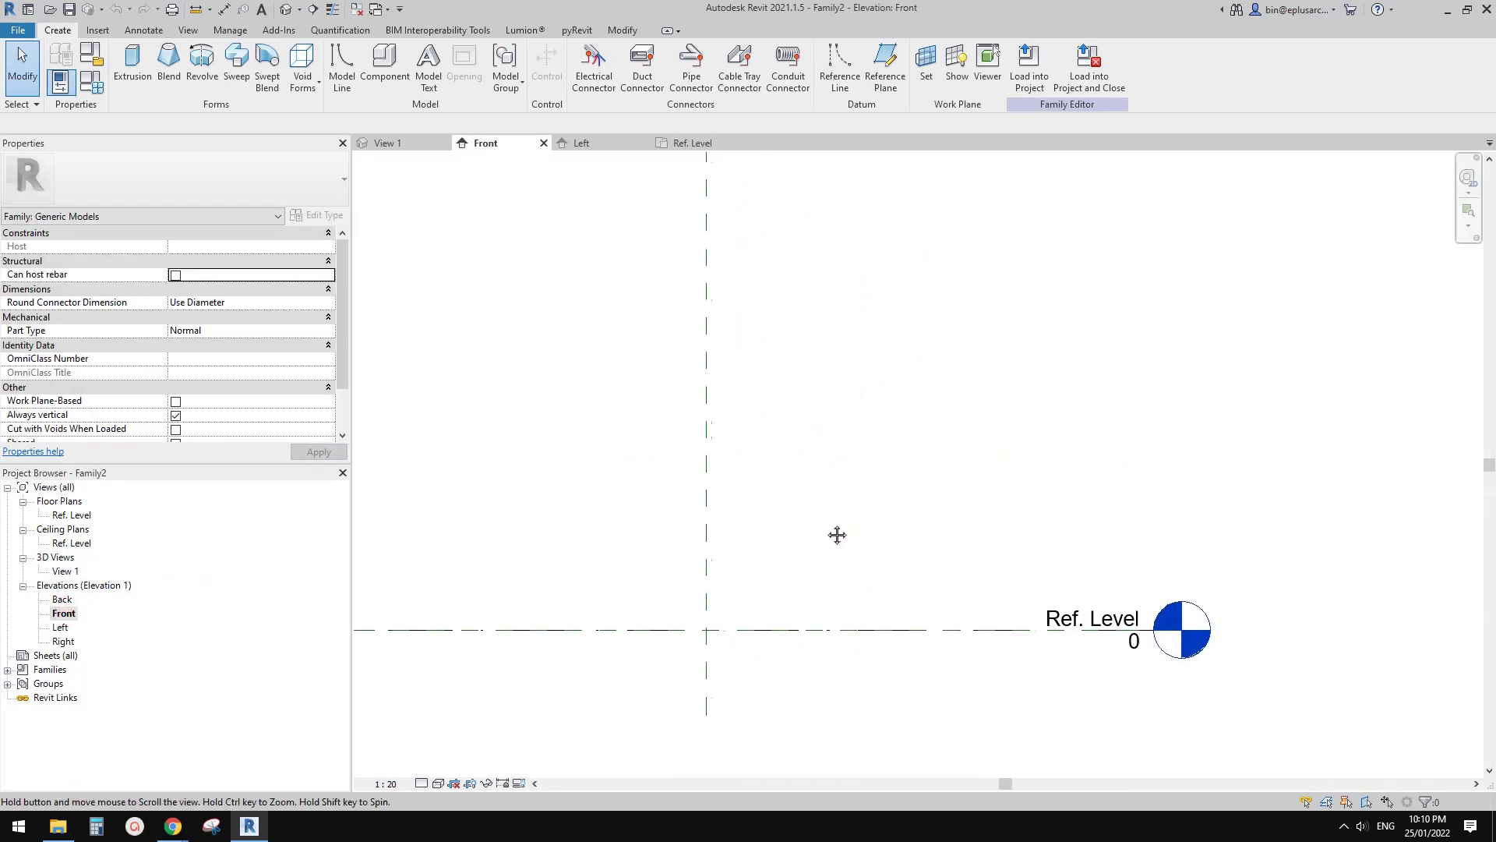
pyautogui.moveTo(760, 503); pyautogui.dragTo(739, 508, button='middle')
pyautogui.press('r')
pyautogui.press('p')
pyautogui.click(955, 412)
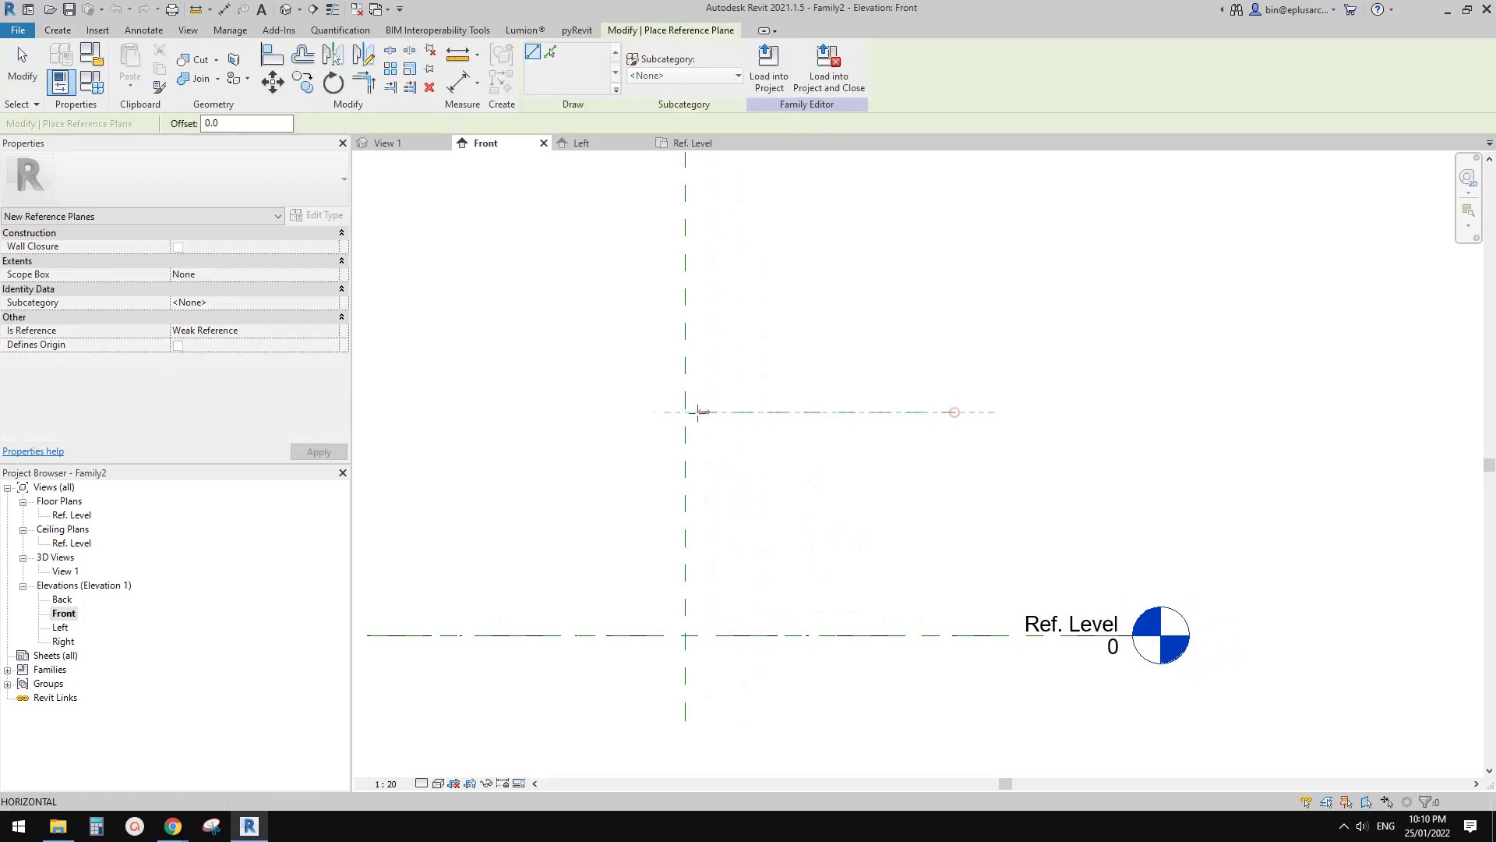
pyautogui.click(528, 411)
pyautogui.press('Escape')
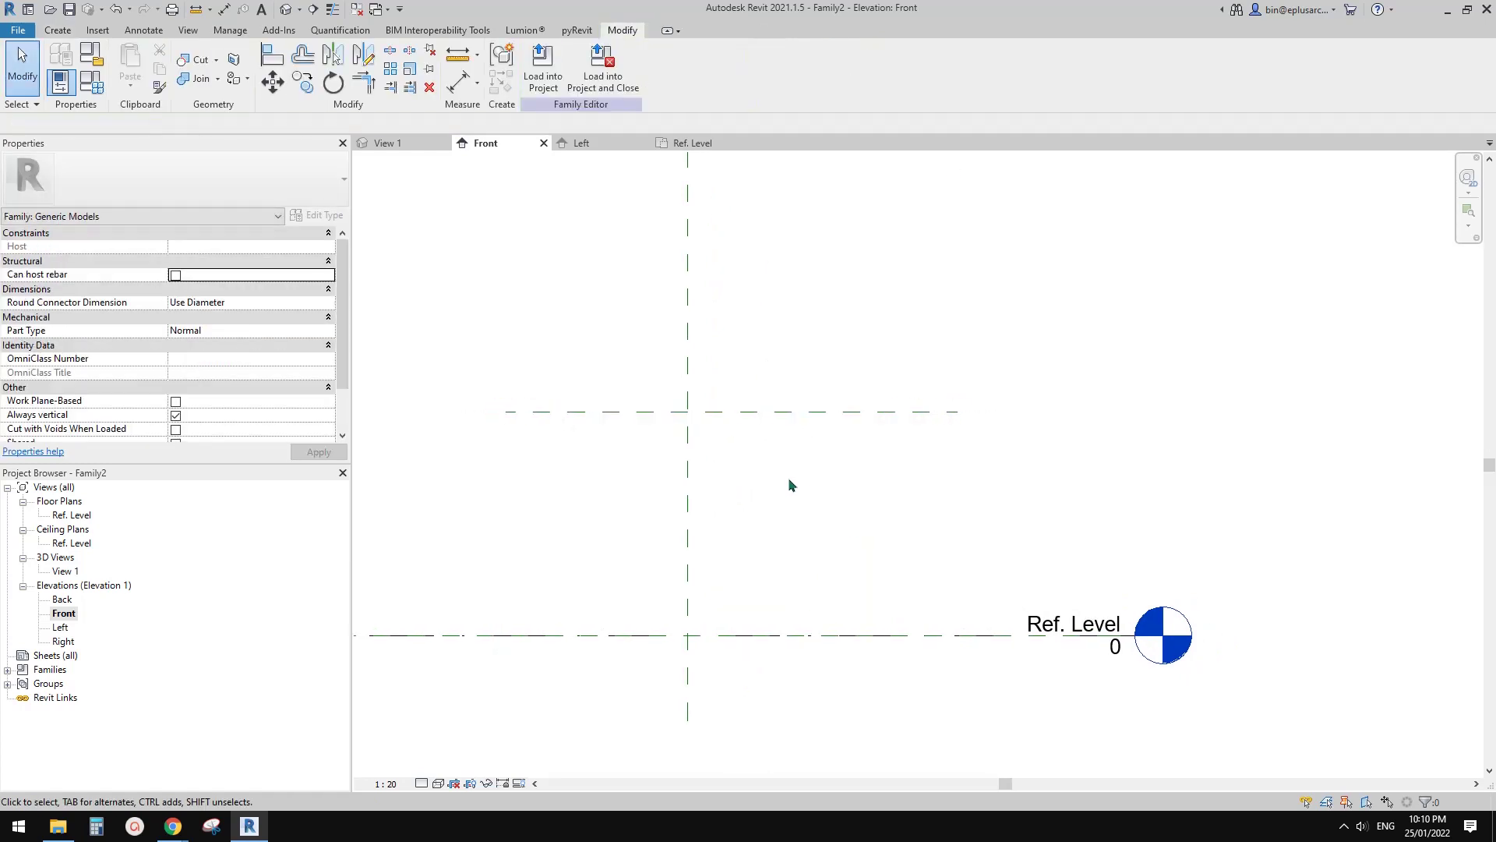
# - Draw a second horizontal reference plane about 541 mm above the Ref. Level, between the level and the upper plane
pyautogui.press('r')
pyautogui.press('p')
pyautogui.click(918, 507)
pyautogui.click(507, 507)
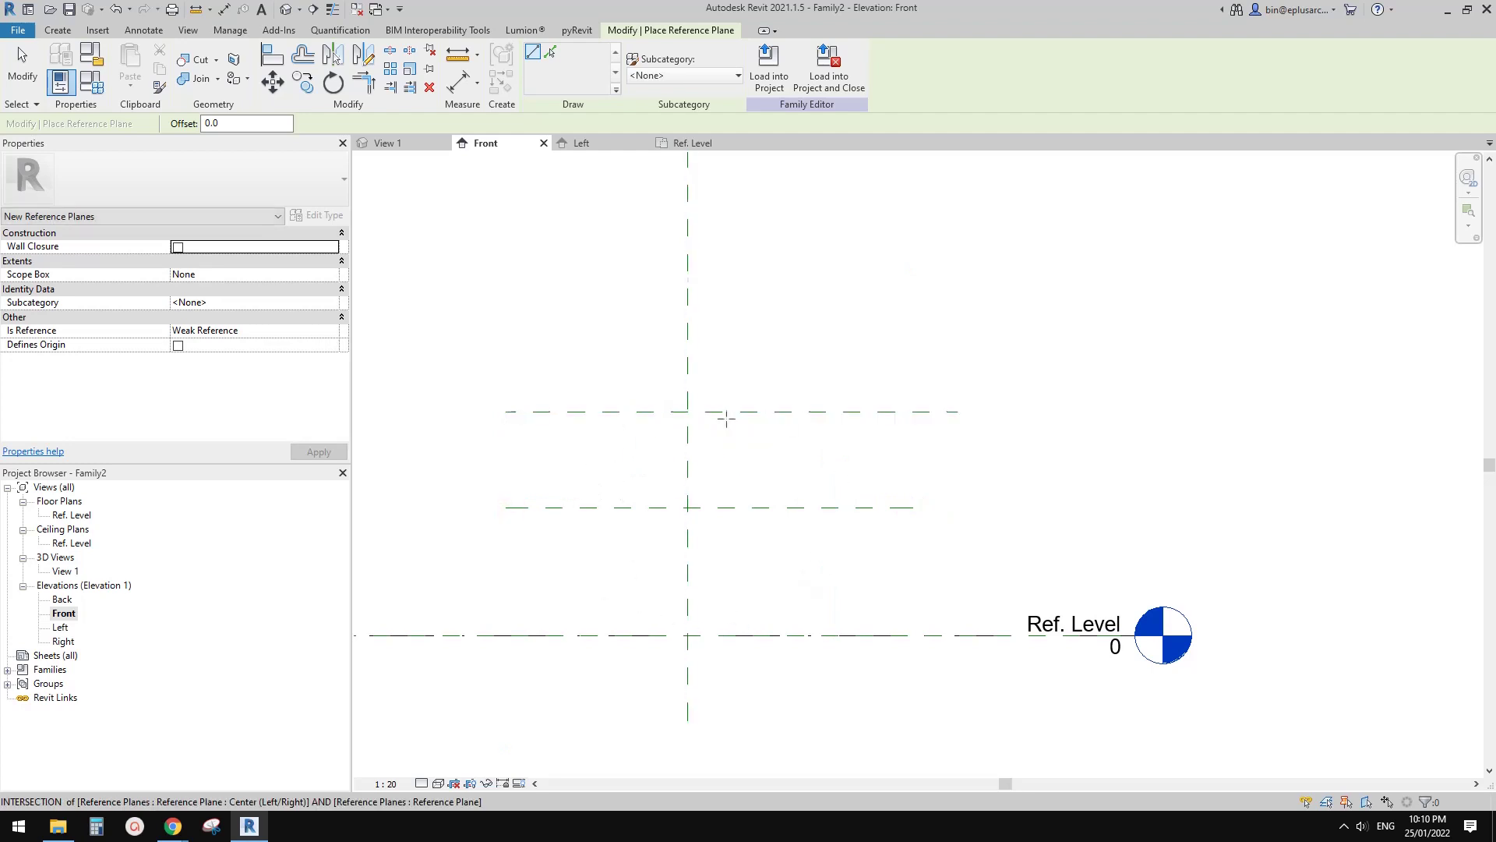
pyautogui.moveTo(818, 538); pyautogui.dragTo(801, 495, button='middle')
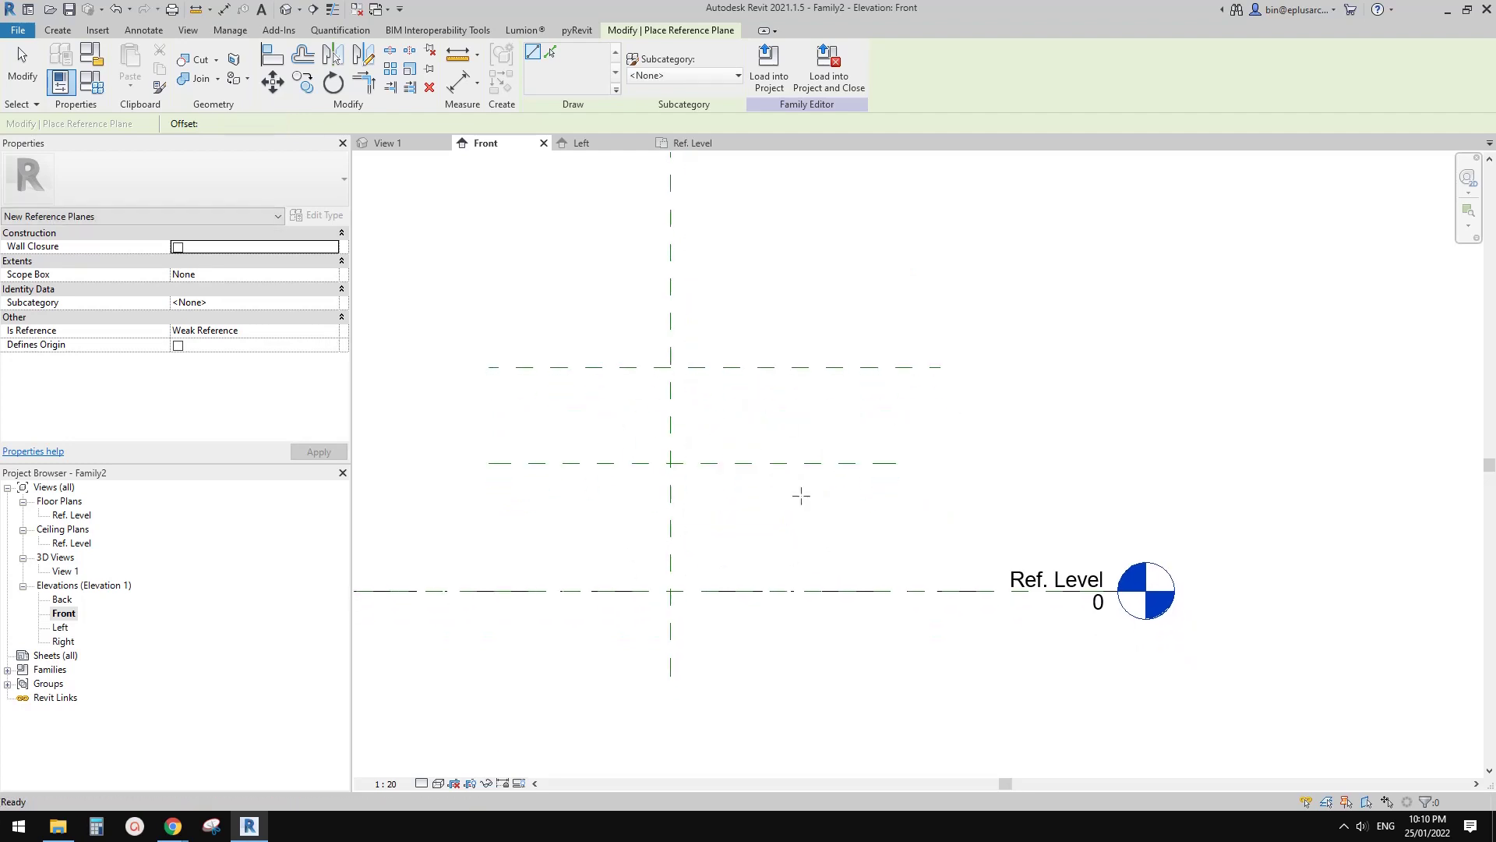
pyautogui.press('Escape')
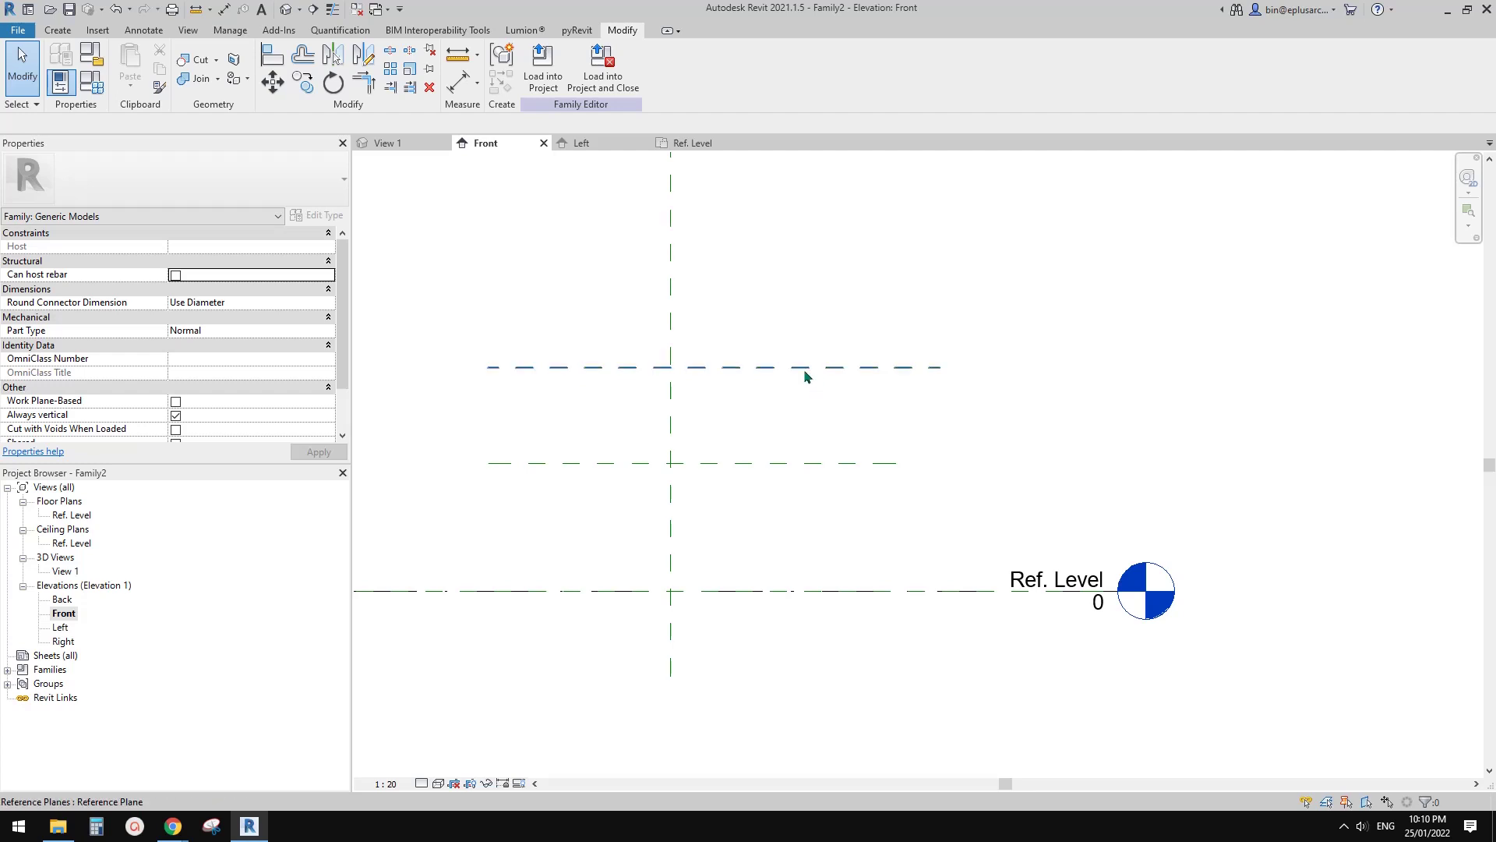
pyautogui.moveTo(806, 374); pyautogui.dragTo(784, 413, button='middle')
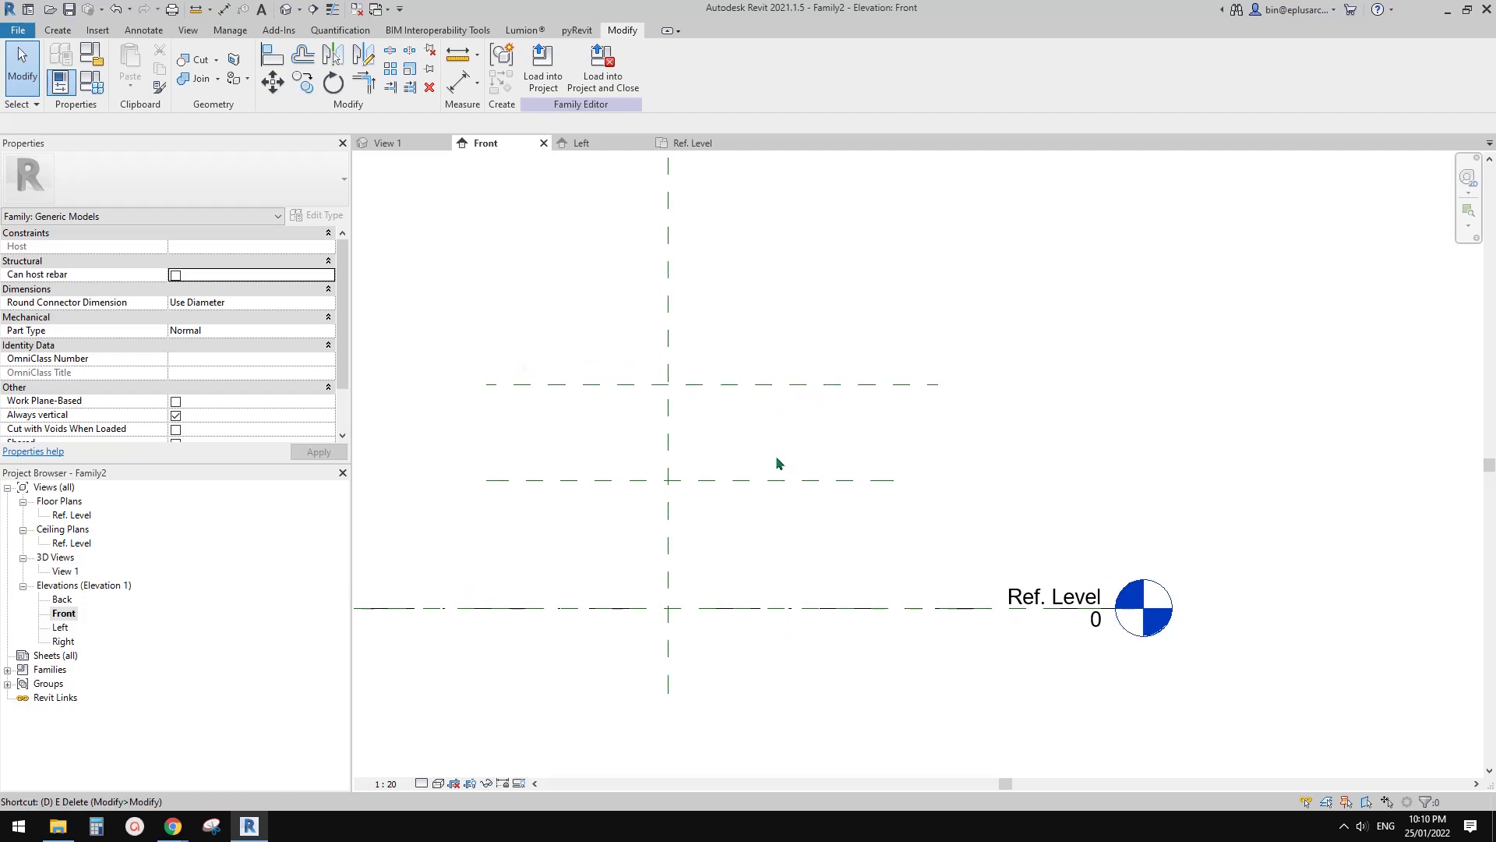
# - Place an aligned dimension between the upper reference plane and the Ref. Level
pyautogui.press('d')
pyautogui.press('i')
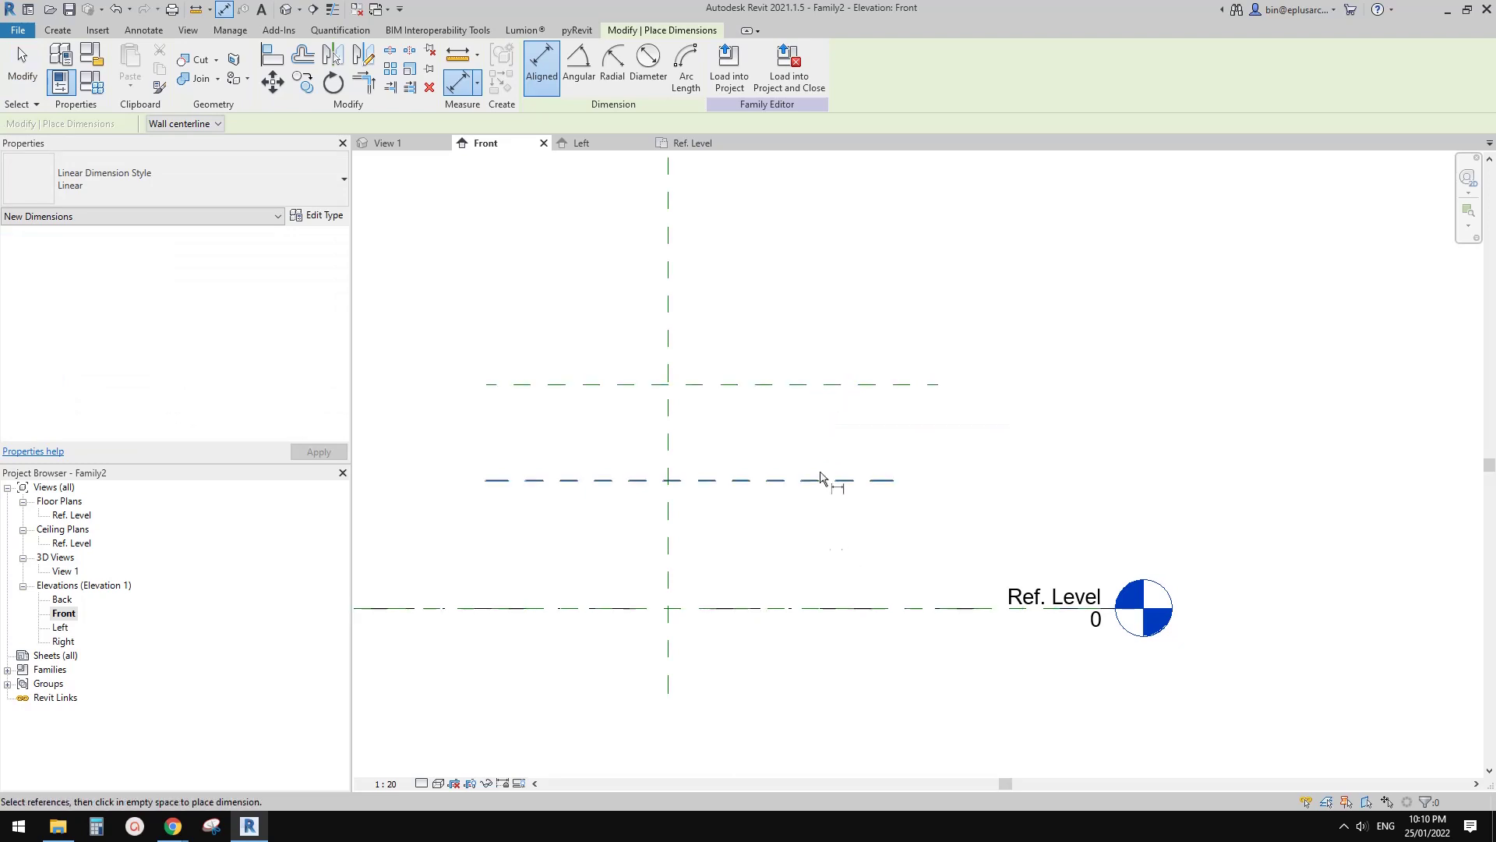
pyautogui.click(832, 386)
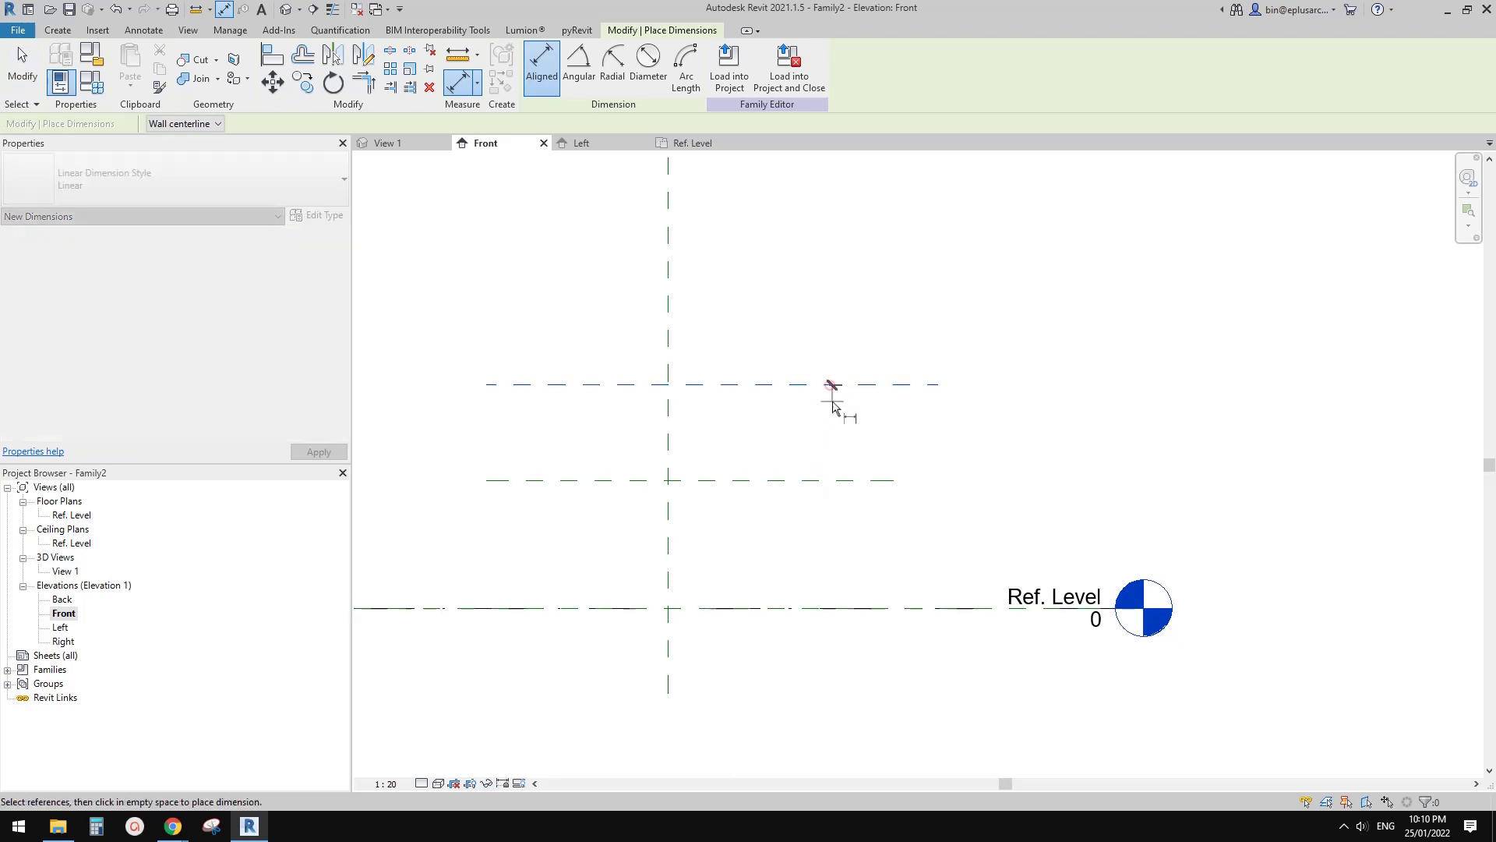
pyautogui.click(864, 615)
pyautogui.click(886, 506)
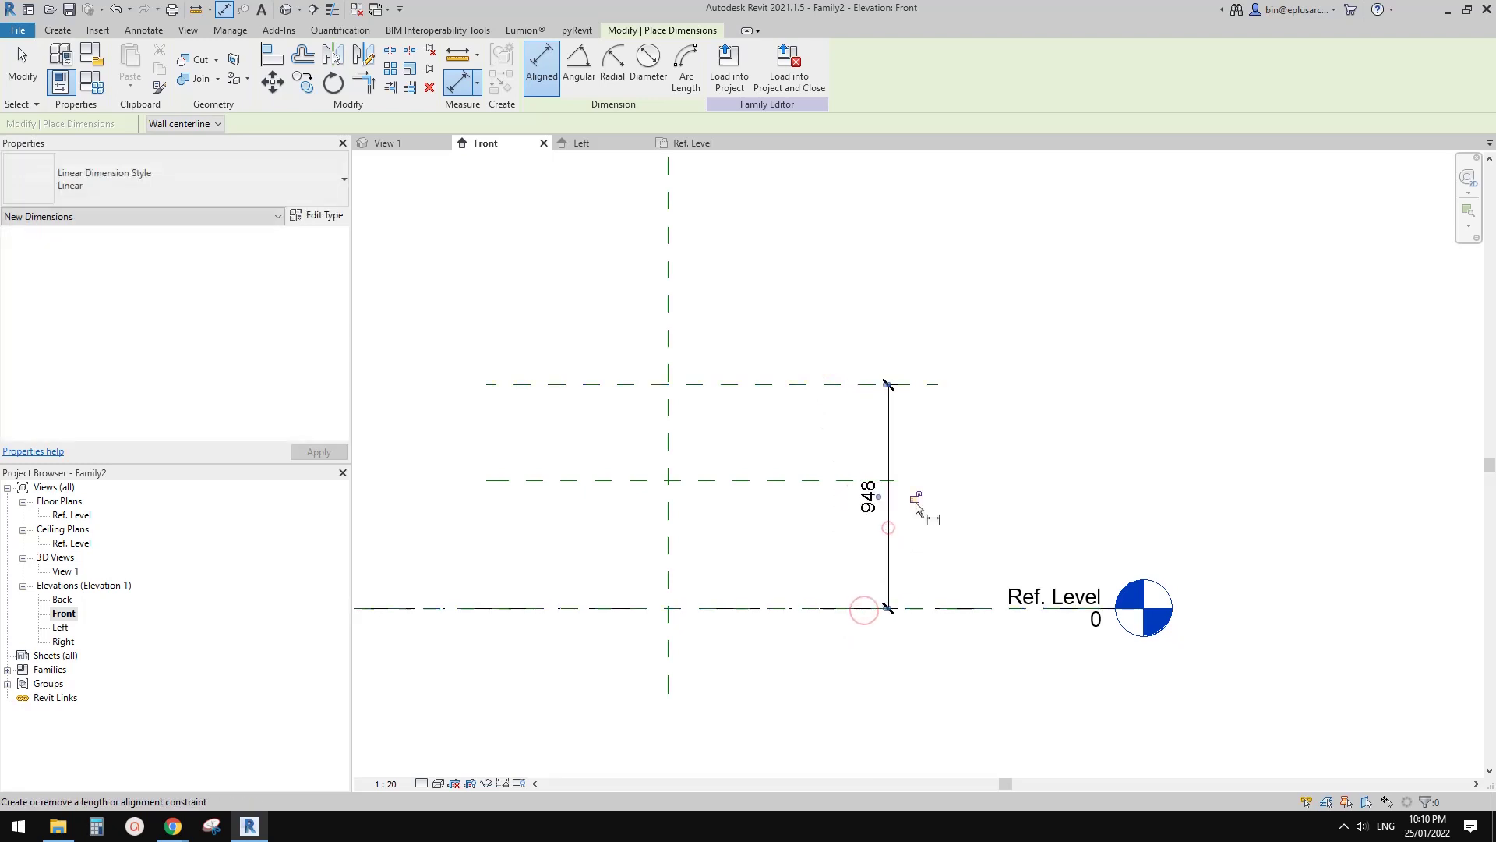
pyautogui.press('Escape')
# - Label the overall height dimension with a new instance parameter named D
pyautogui.click(889, 532)
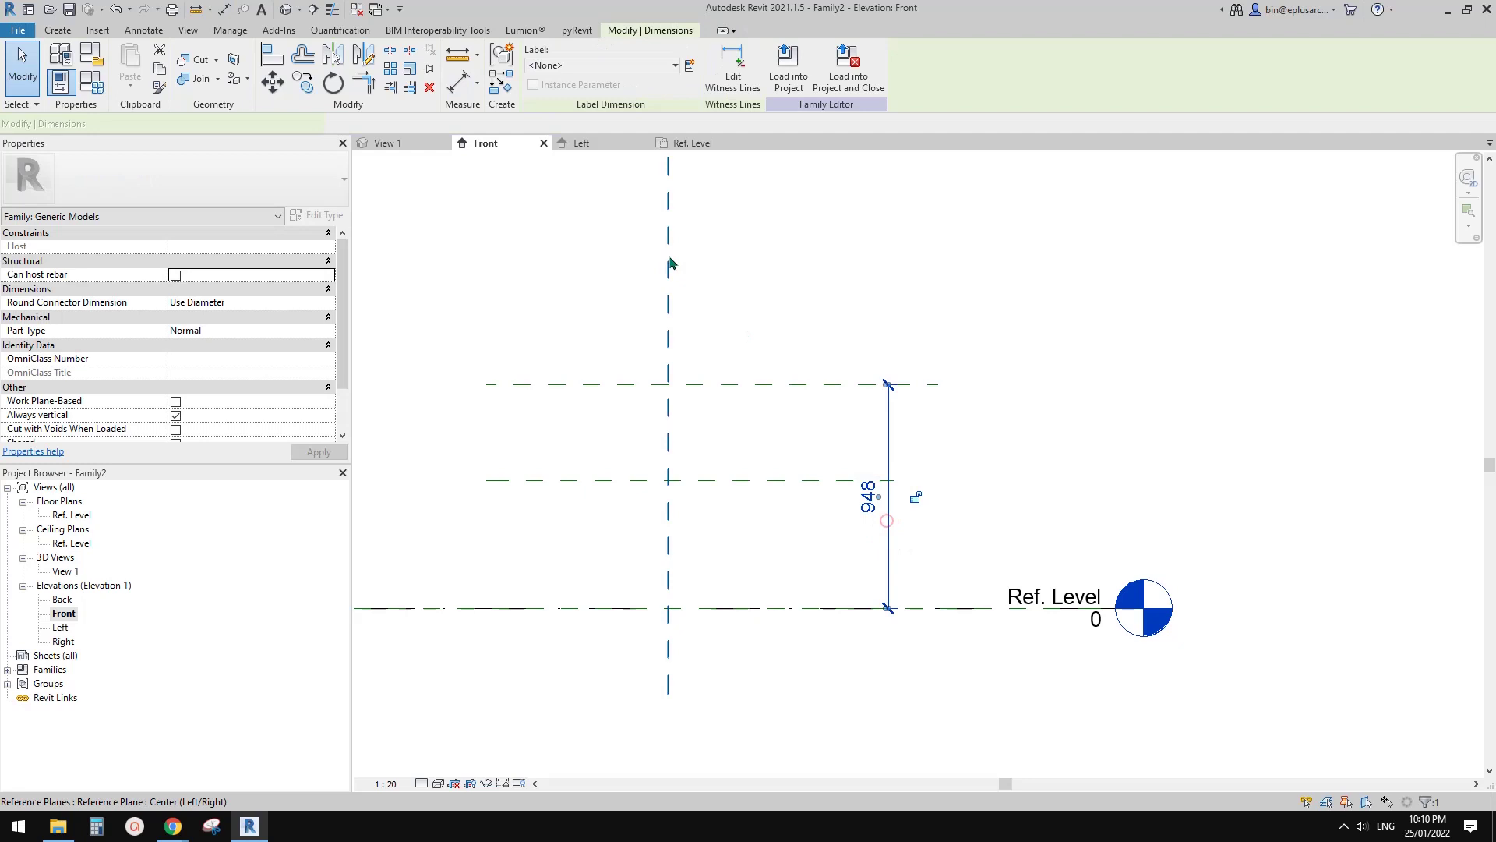
pyautogui.click(687, 65)
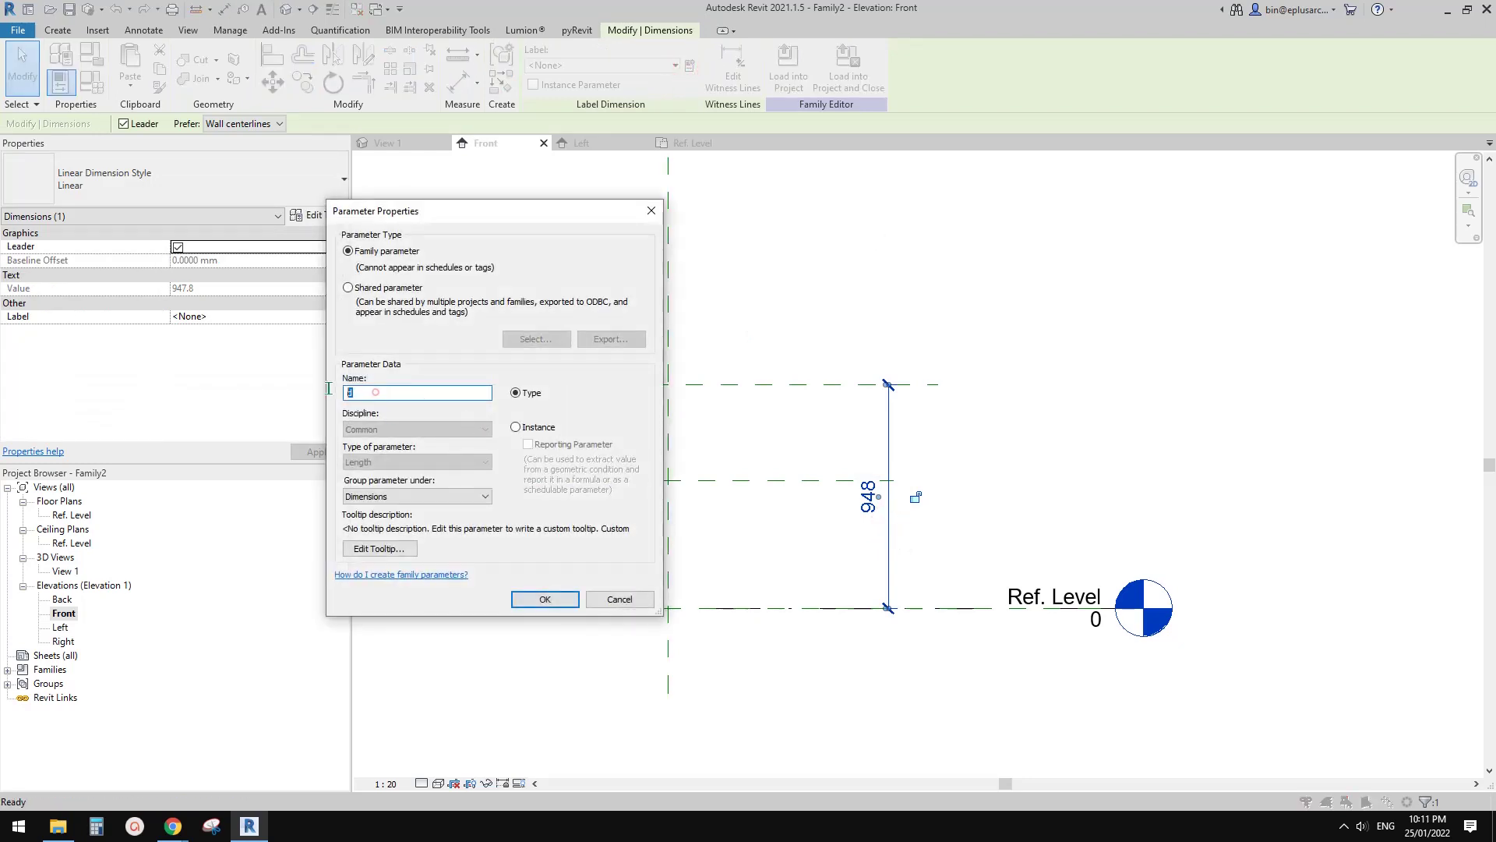
pyautogui.click(530, 430)
pyautogui.click(545, 599)
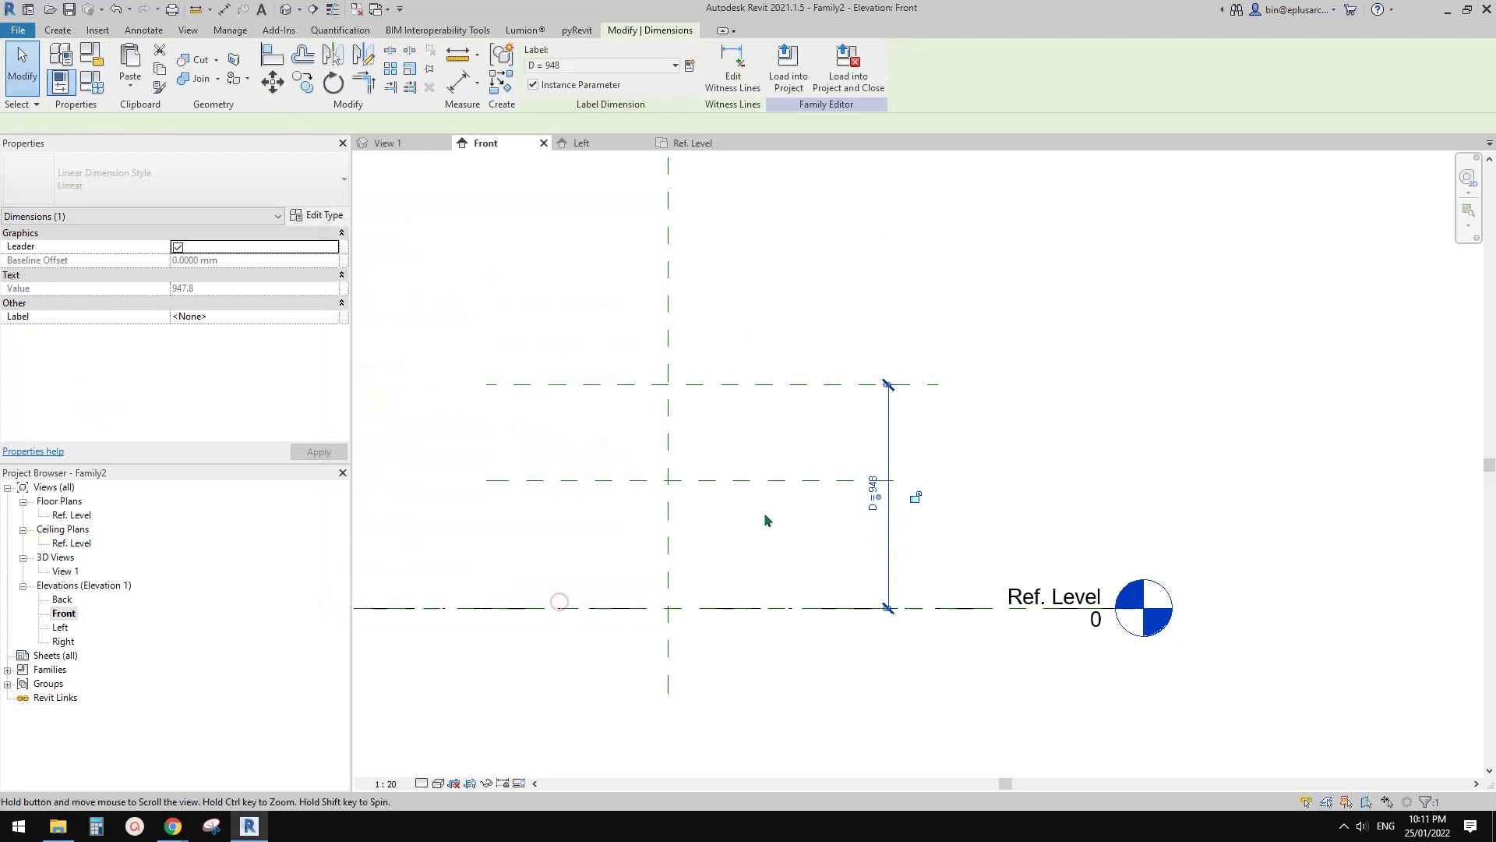
pyautogui.press('Escape')
# - Dimension the upper plane, middle plane and Ref. Level in one chain and apply the EQ constraint to equalise the spacing
pyautogui.press('d')
pyautogui.press('i')
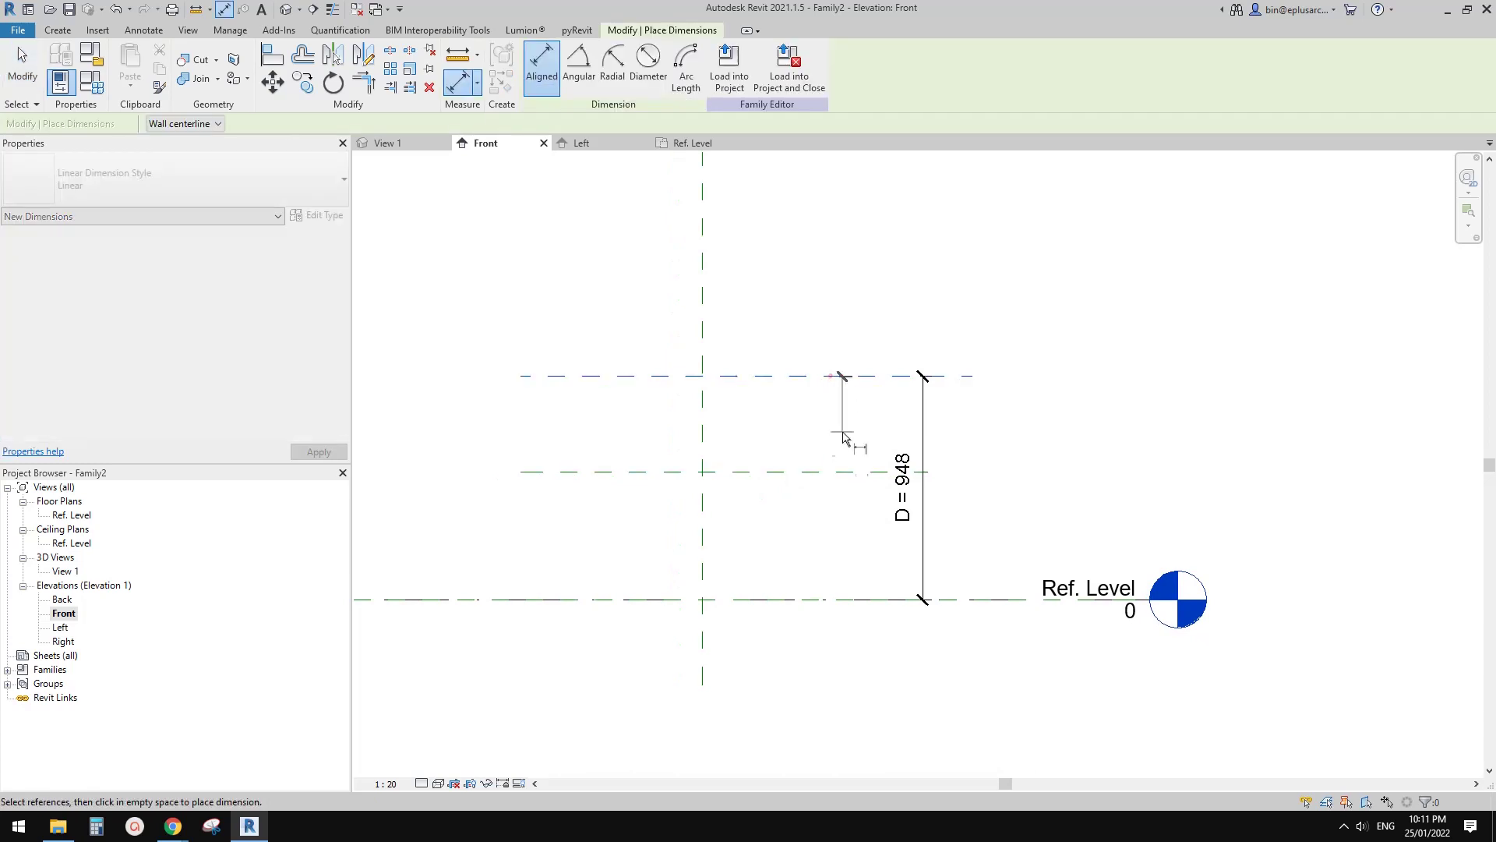
pyautogui.click(838, 376)
pyautogui.click(840, 472)
pyautogui.click(859, 600)
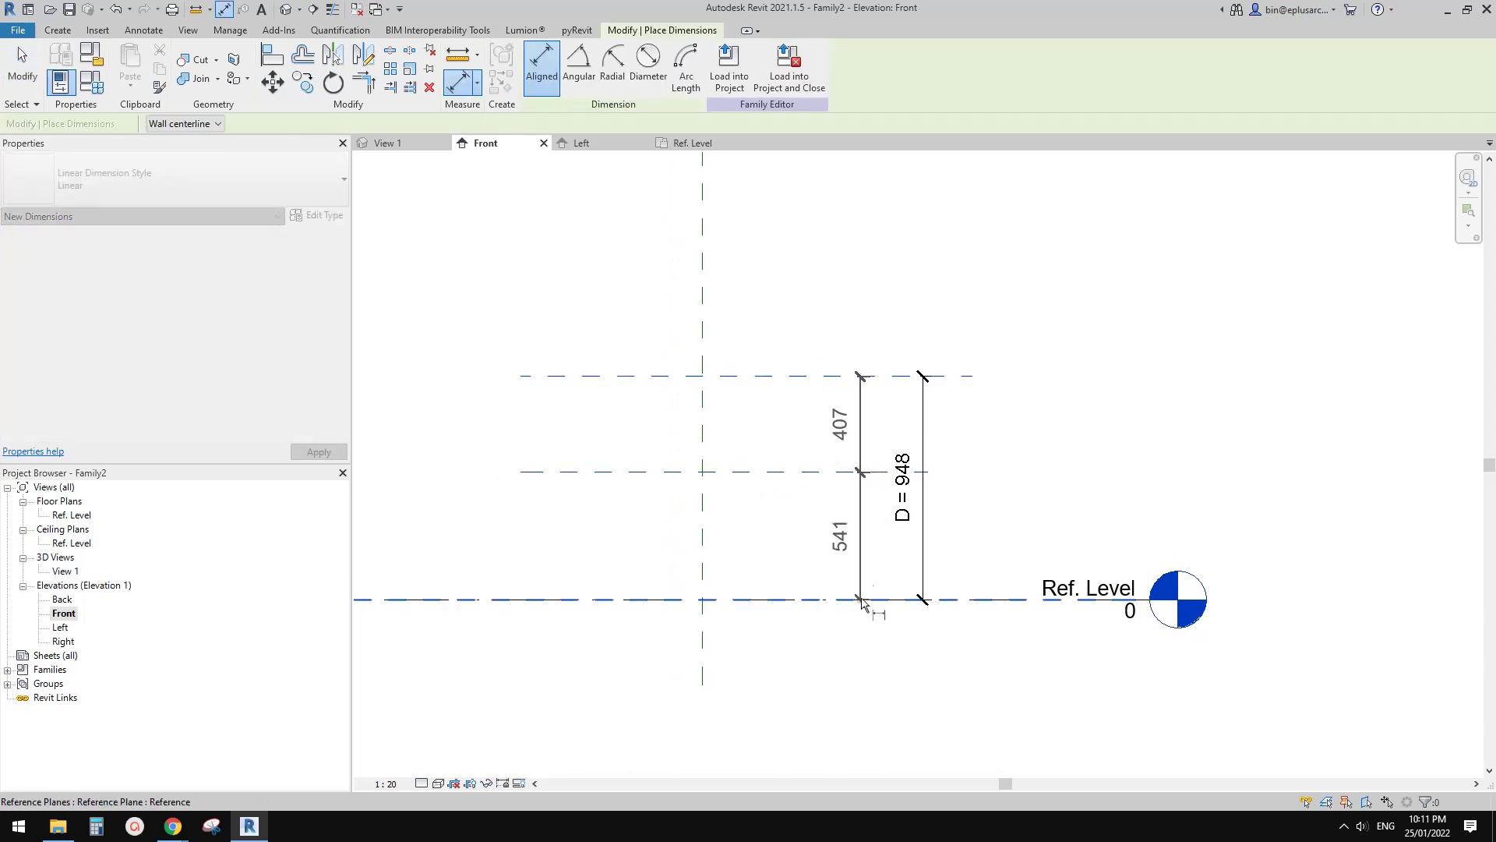
pyautogui.click(847, 507)
pyautogui.press('Escape')
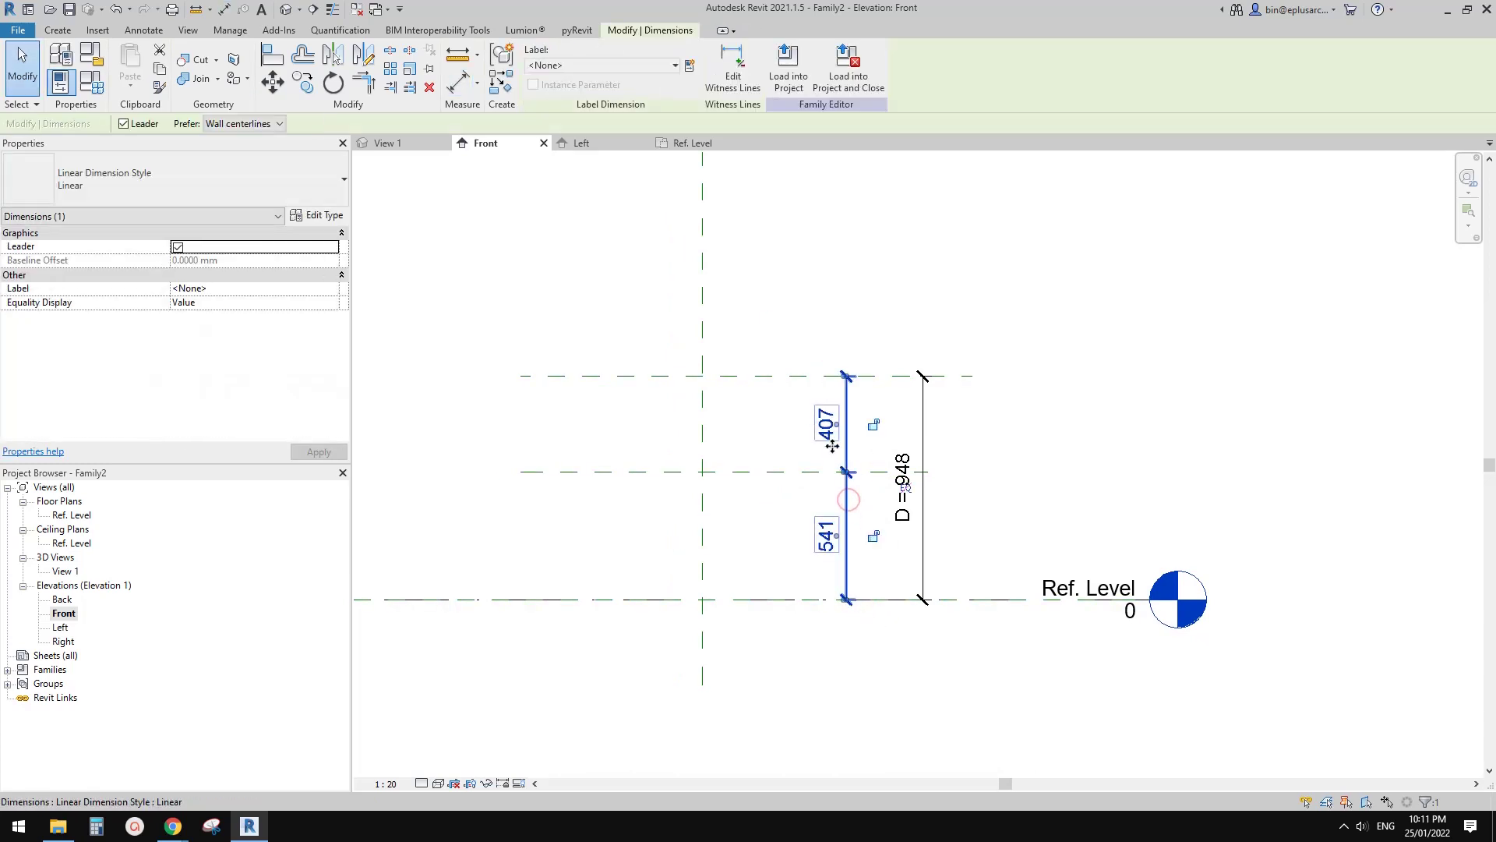
pyautogui.click(905, 488)
pyautogui.press('Escape')
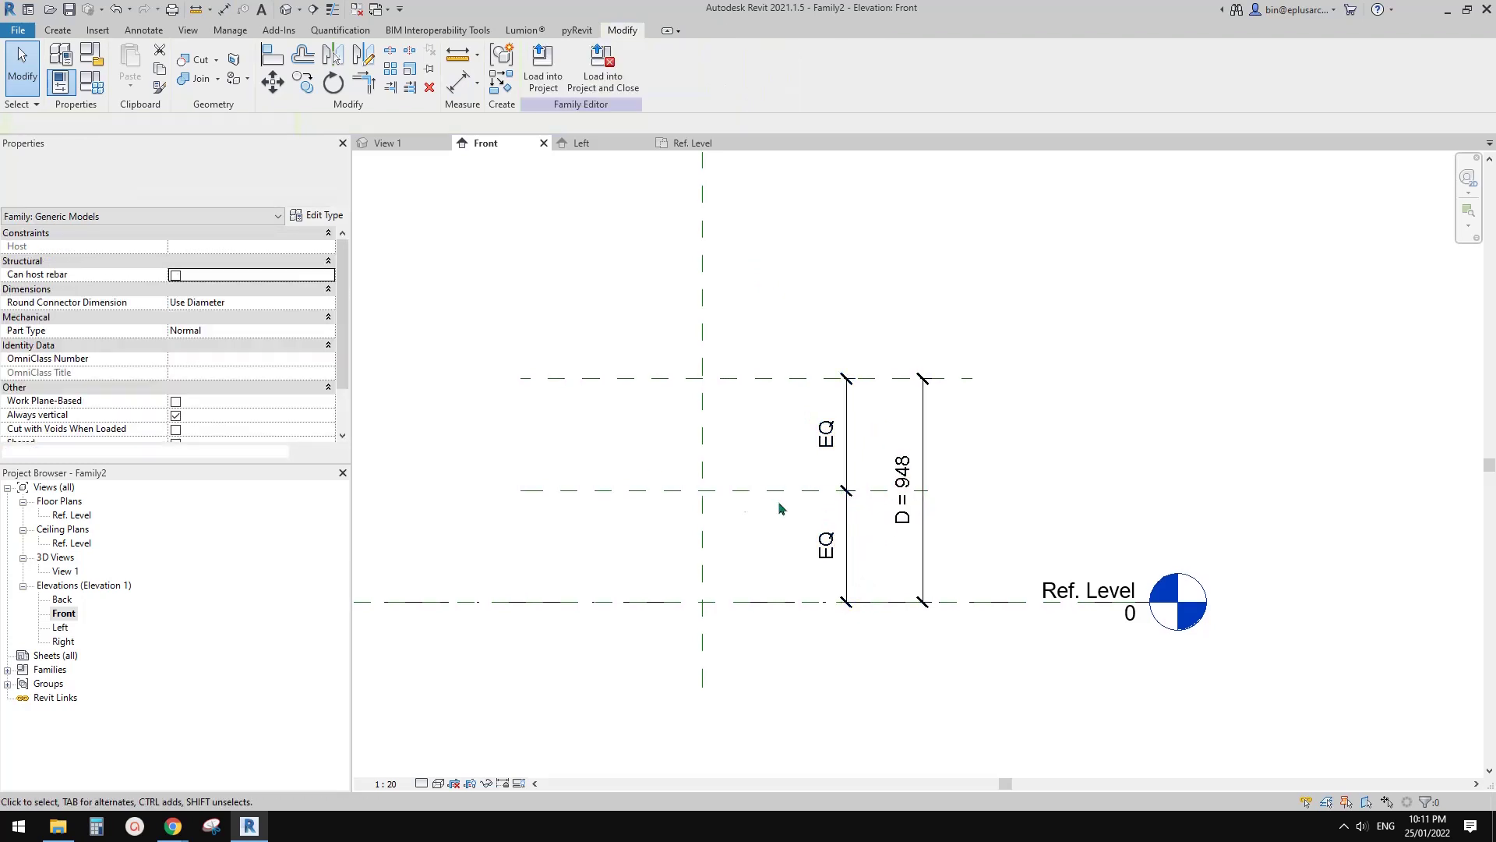
# - Start a solid Revolve and draw an axis line about 220 mm long on the vertical centre plane, above the upper reference plane
pyautogui.scroll(1, 699, 494)
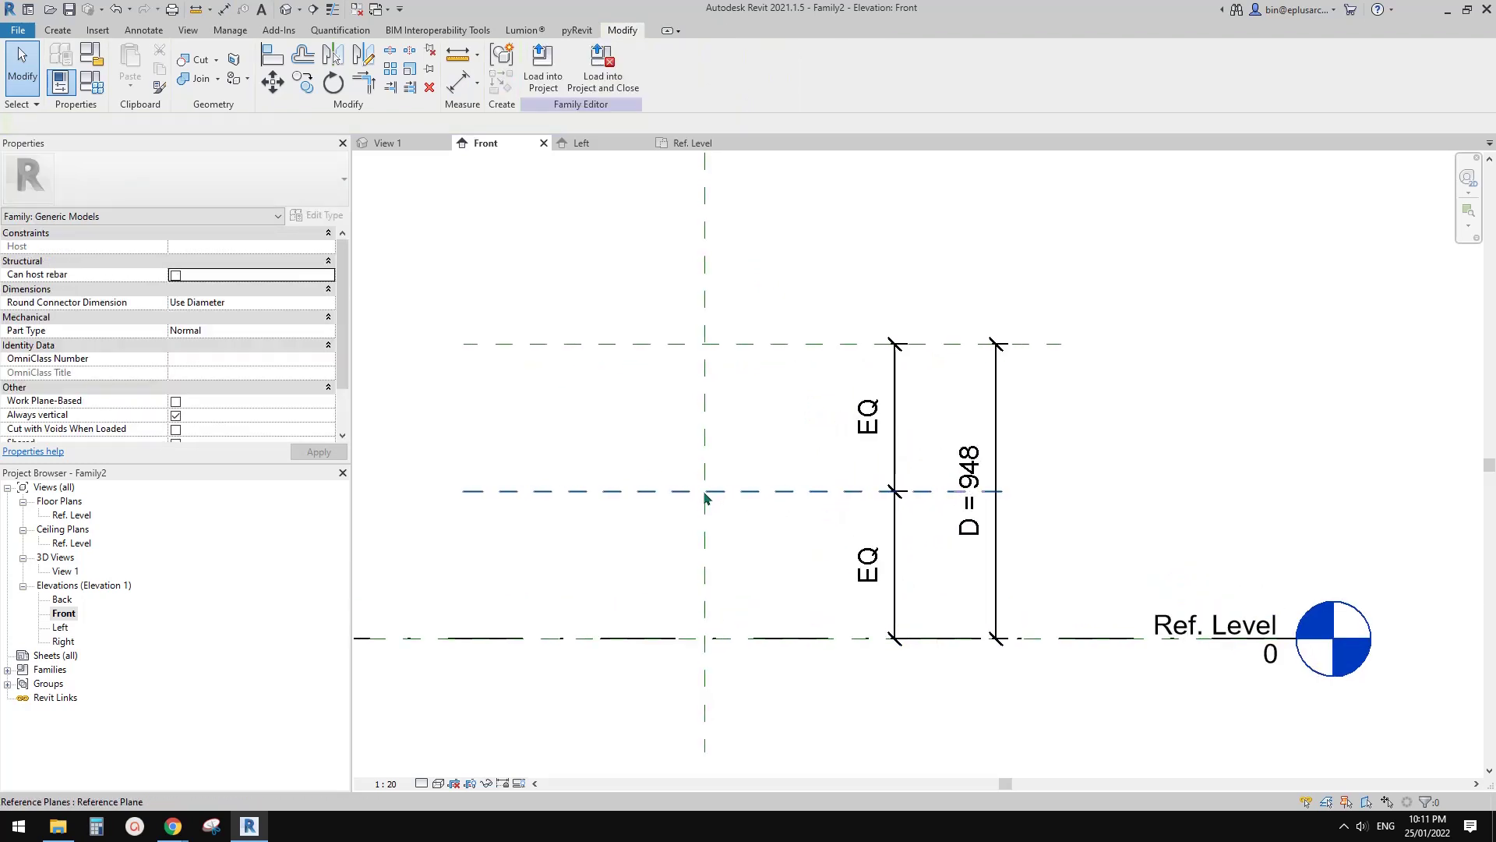
pyautogui.moveTo(823, 491); pyautogui.dragTo(742, 433, button='middle')
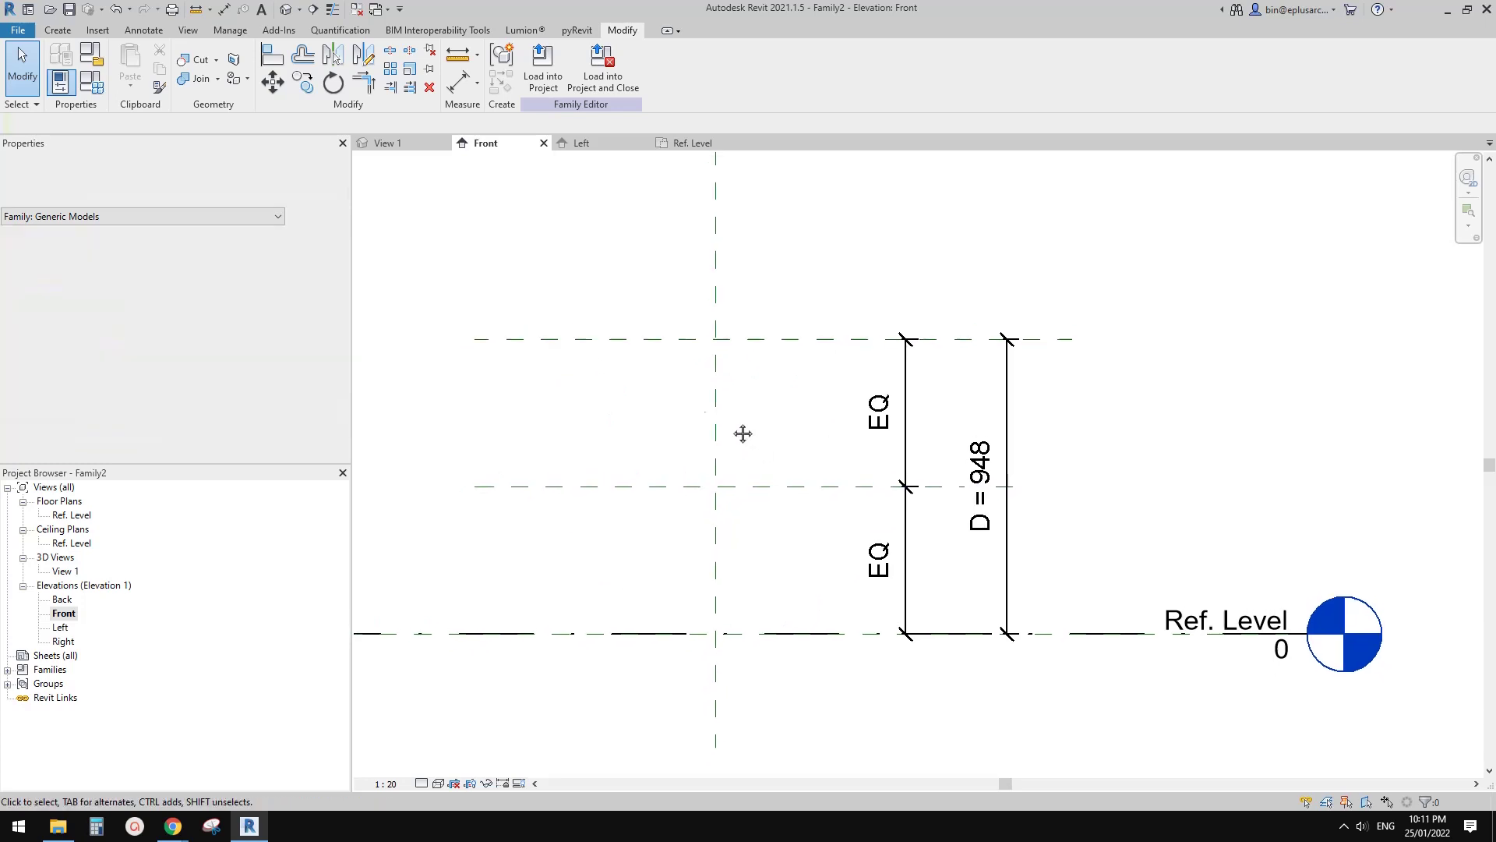
pyautogui.click(58, 30)
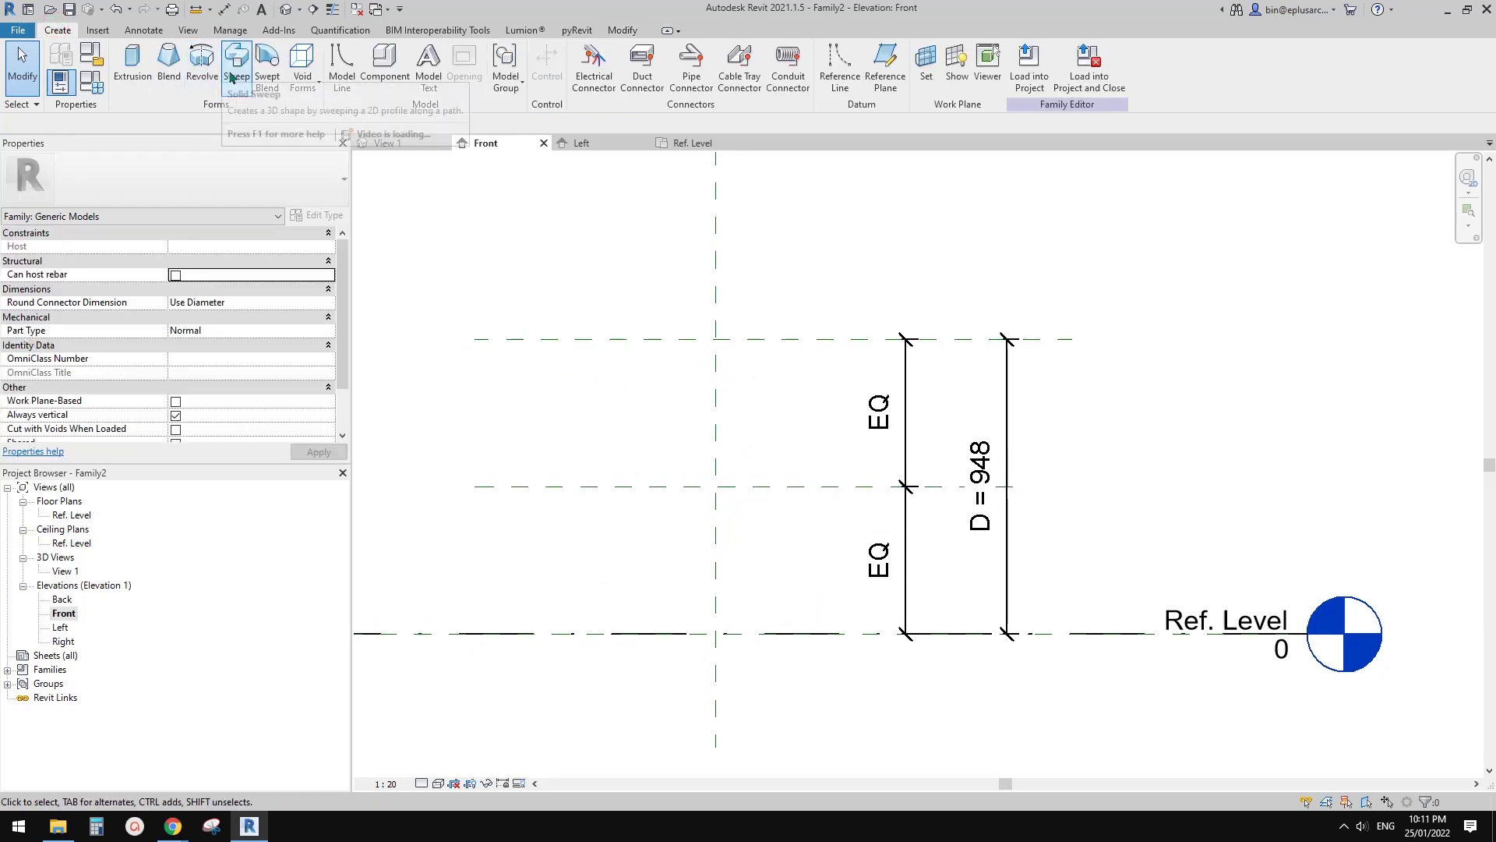
pyautogui.moveTo(583, 251); pyautogui.dragTo(501, 227, button='middle')
pyautogui.click(202, 62)
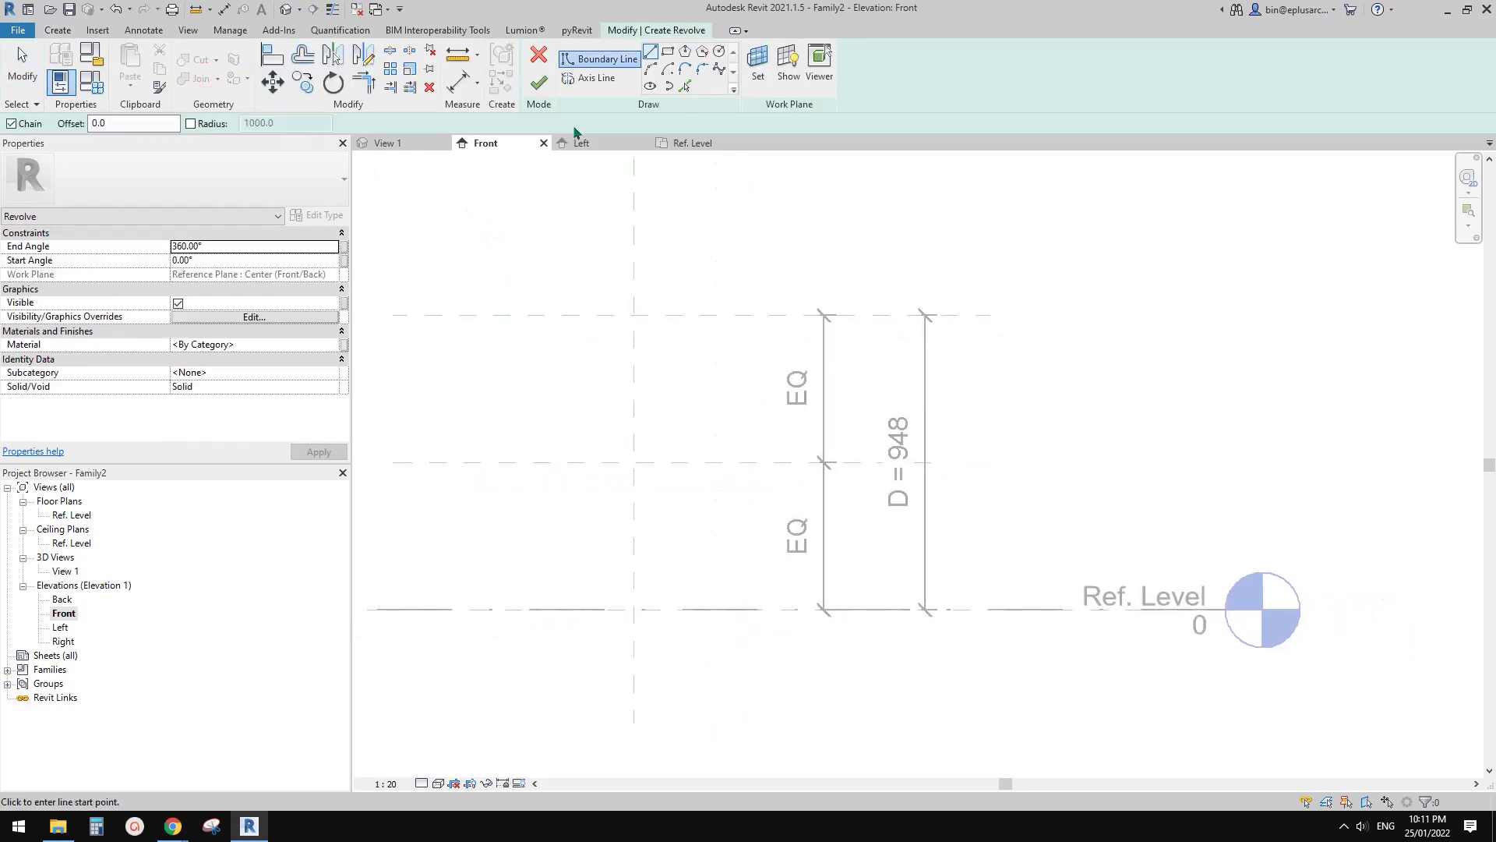
pyautogui.moveTo(630, 178); pyautogui.dragTo(608, 197, button='middle')
pyautogui.click(590, 78)
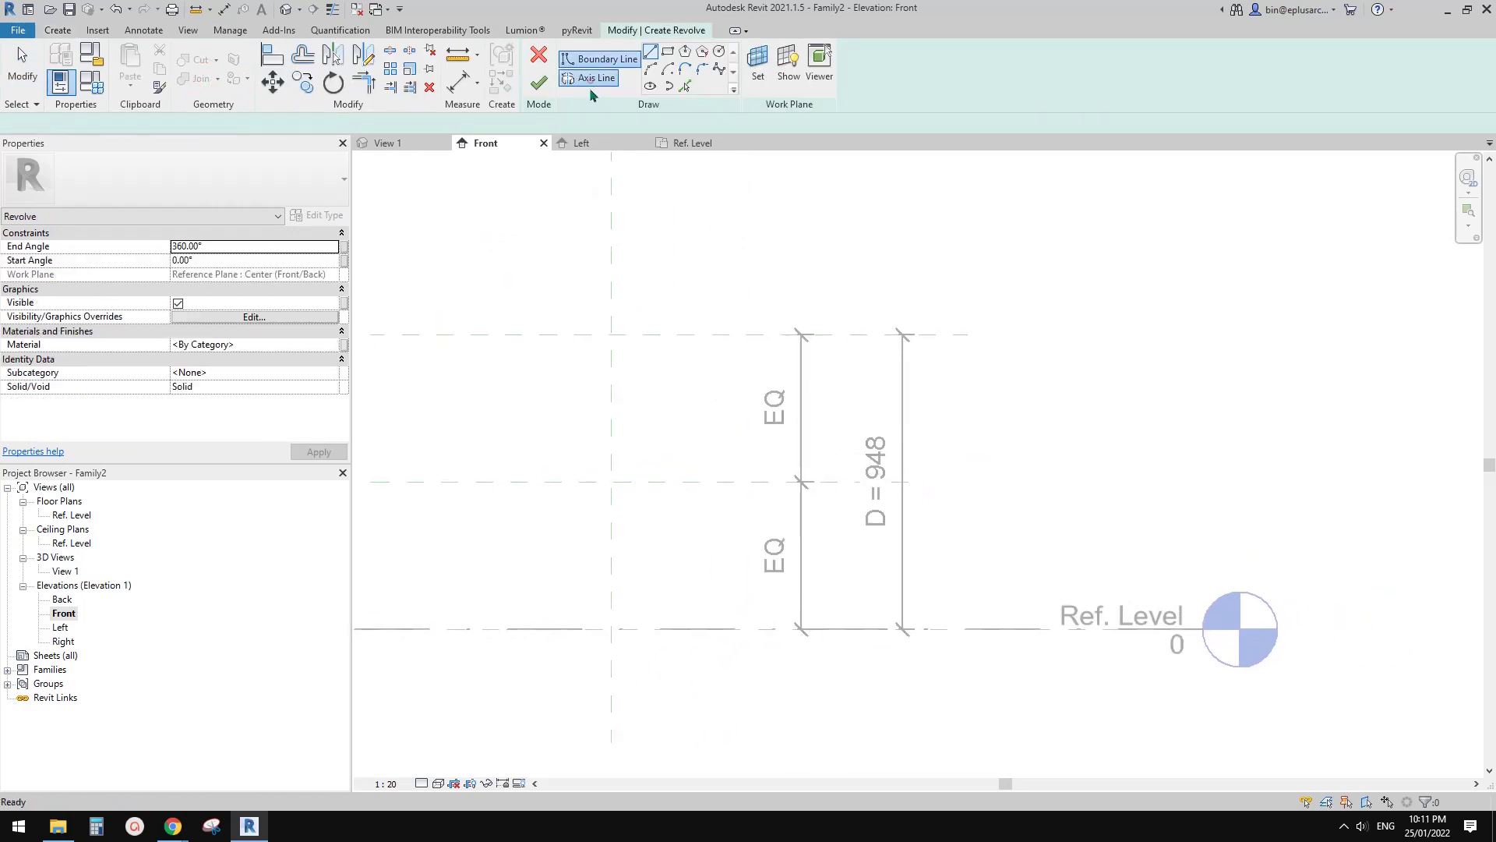
pyautogui.click(612, 293)
pyautogui.click(611, 227)
pyautogui.moveTo(698, 389)
pyautogui.mouseDown(button='middle')
pyautogui.moveTo(677, 357)
pyautogui.moveTo(745, 374)
pyautogui.mouseUp(button='middle')
pyautogui.click(619, 442)
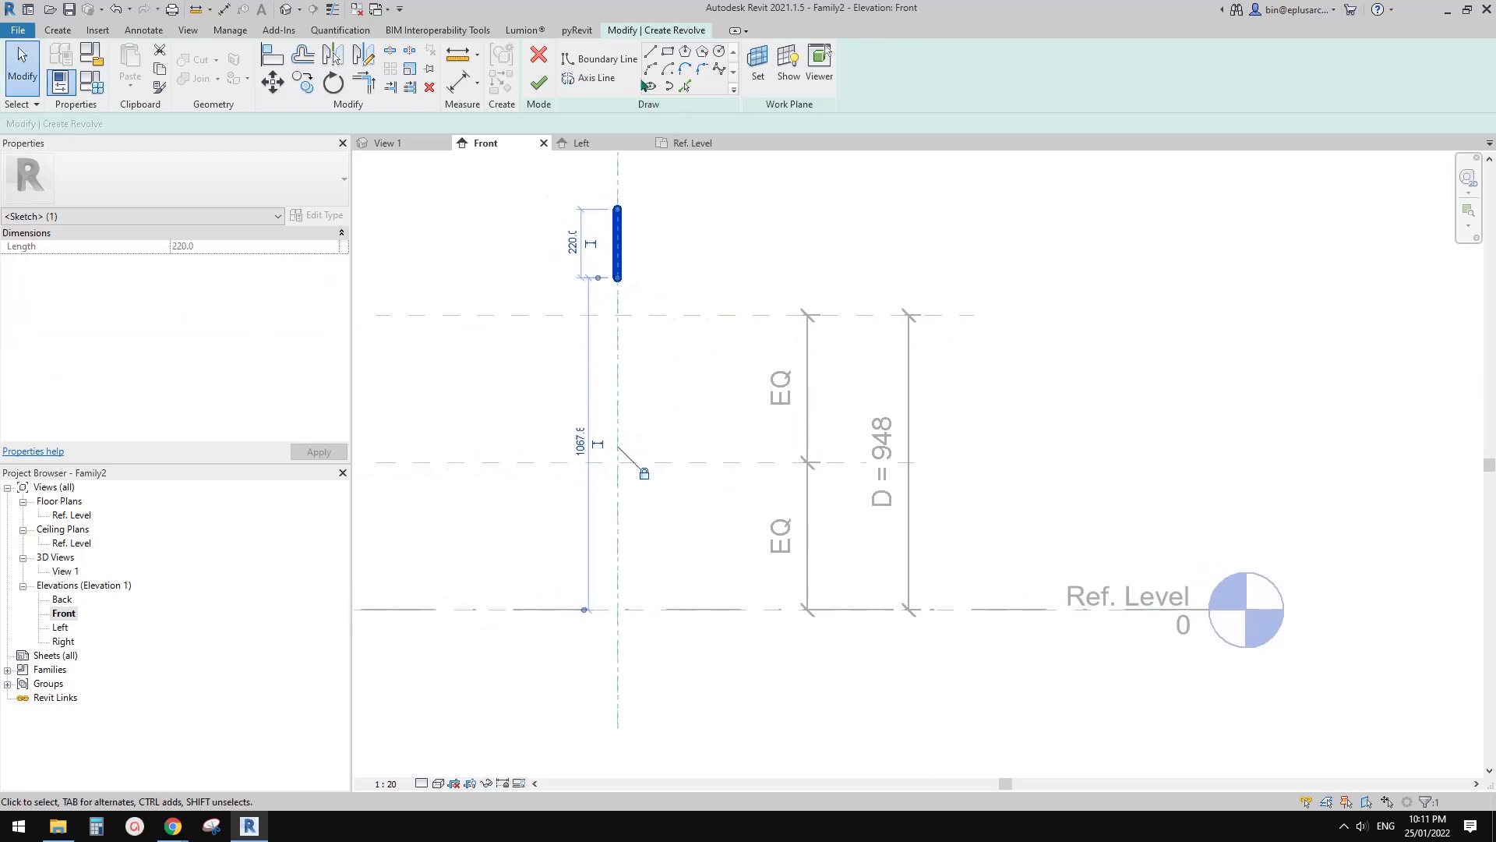
# - Draw a 180° centre-ends boundary arc of about 474 mm radius, centred on the middle plane, from the upper plane to the Ref. Level
pyautogui.click(589, 62)
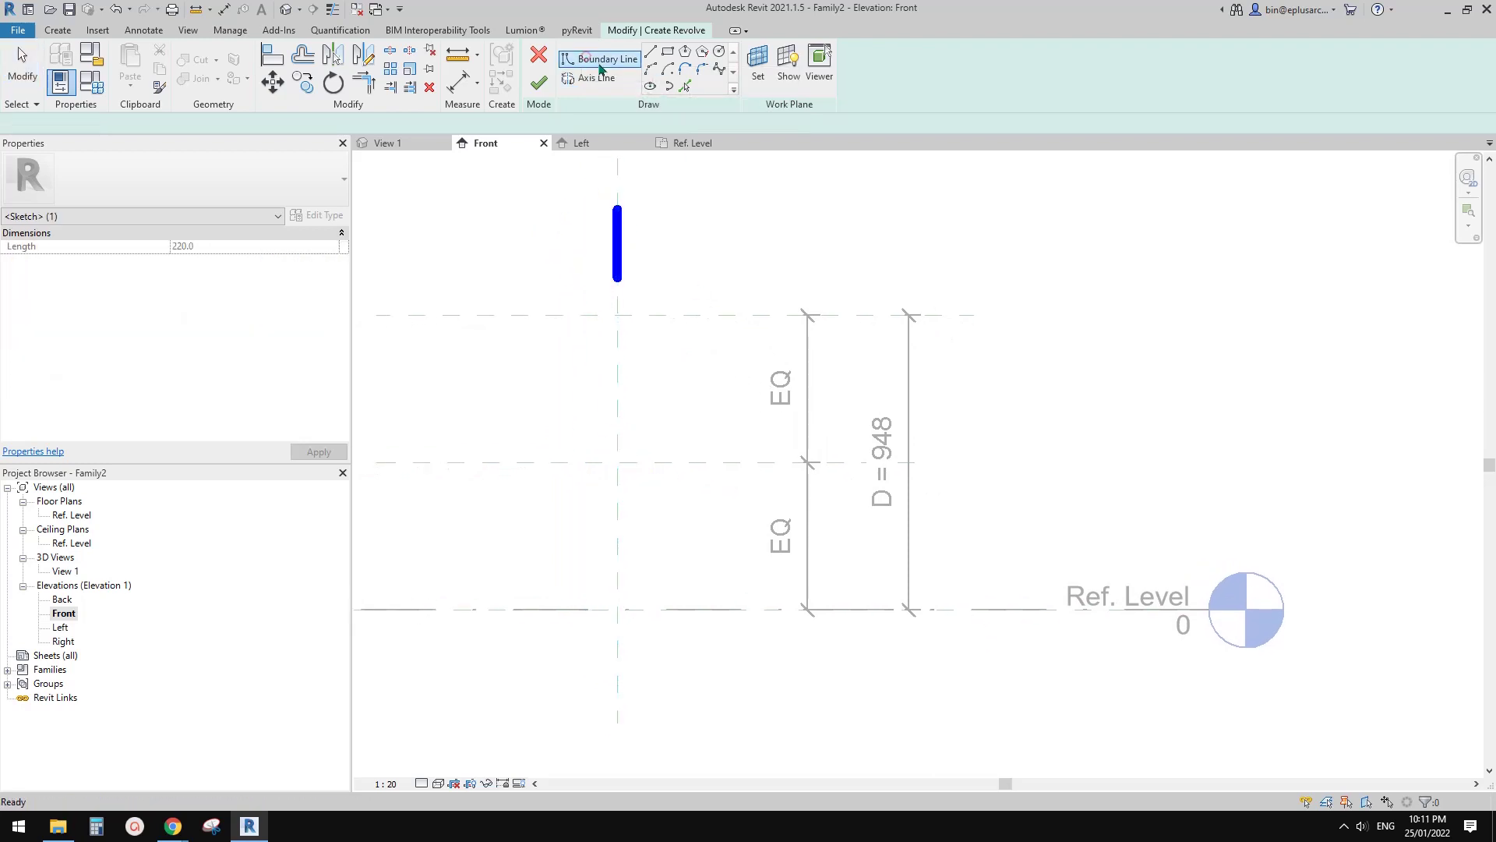
pyautogui.click(669, 70)
pyautogui.click(617, 462)
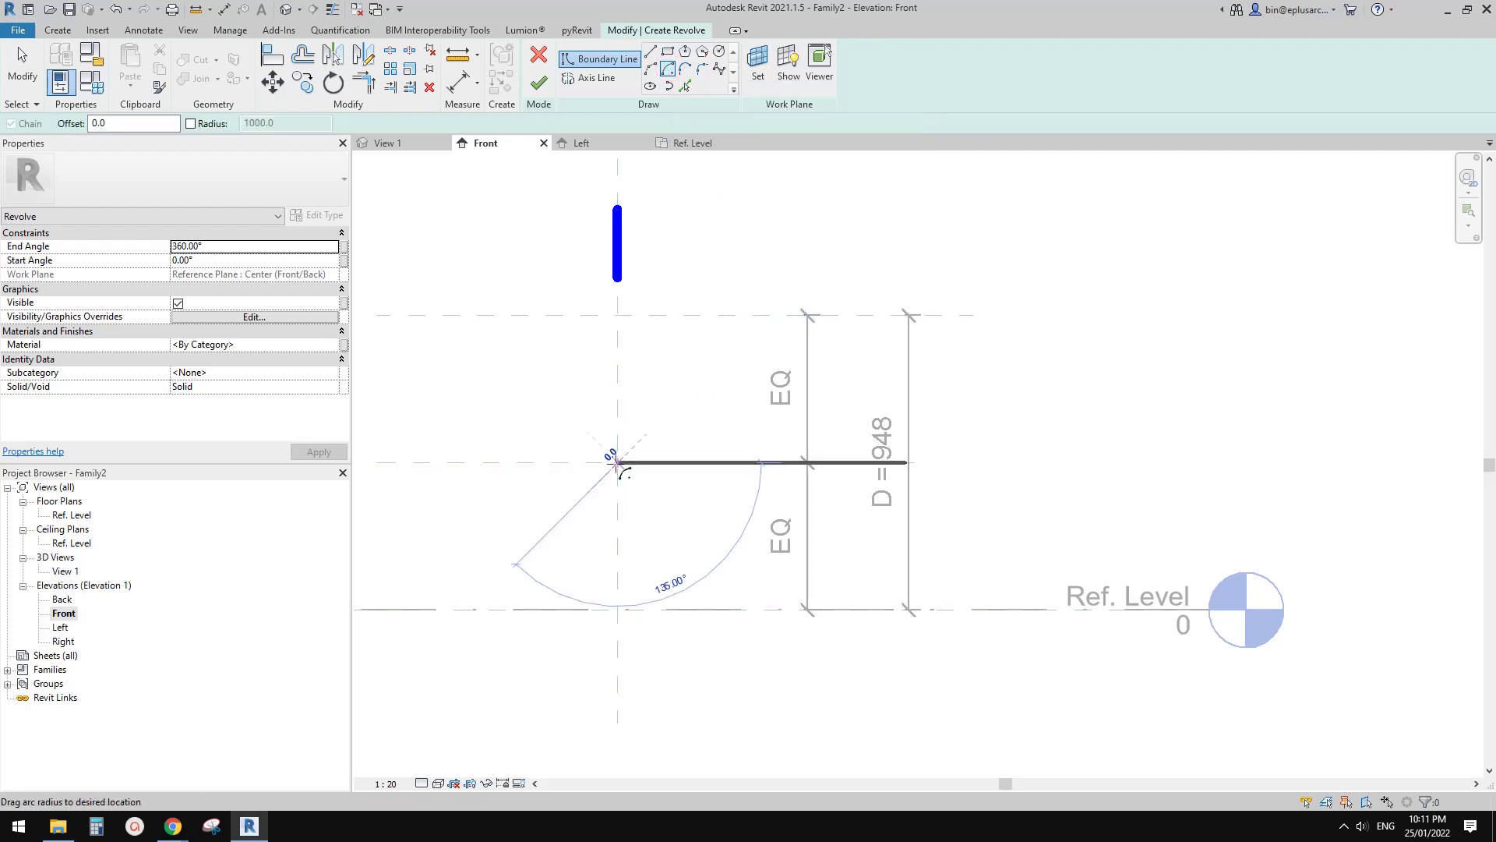
pyautogui.click(617, 315)
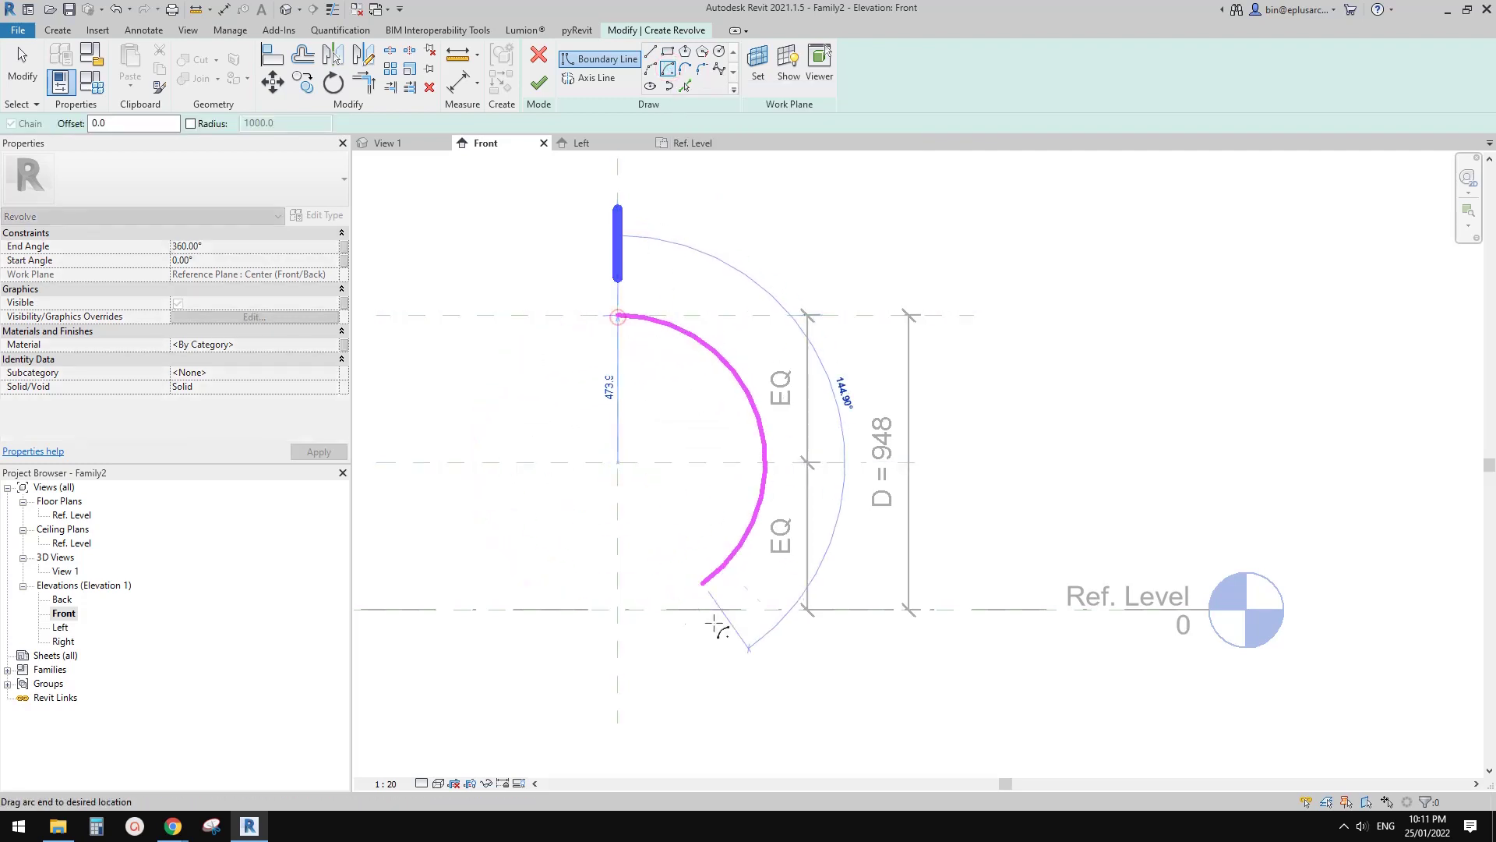
pyautogui.click(617, 610)
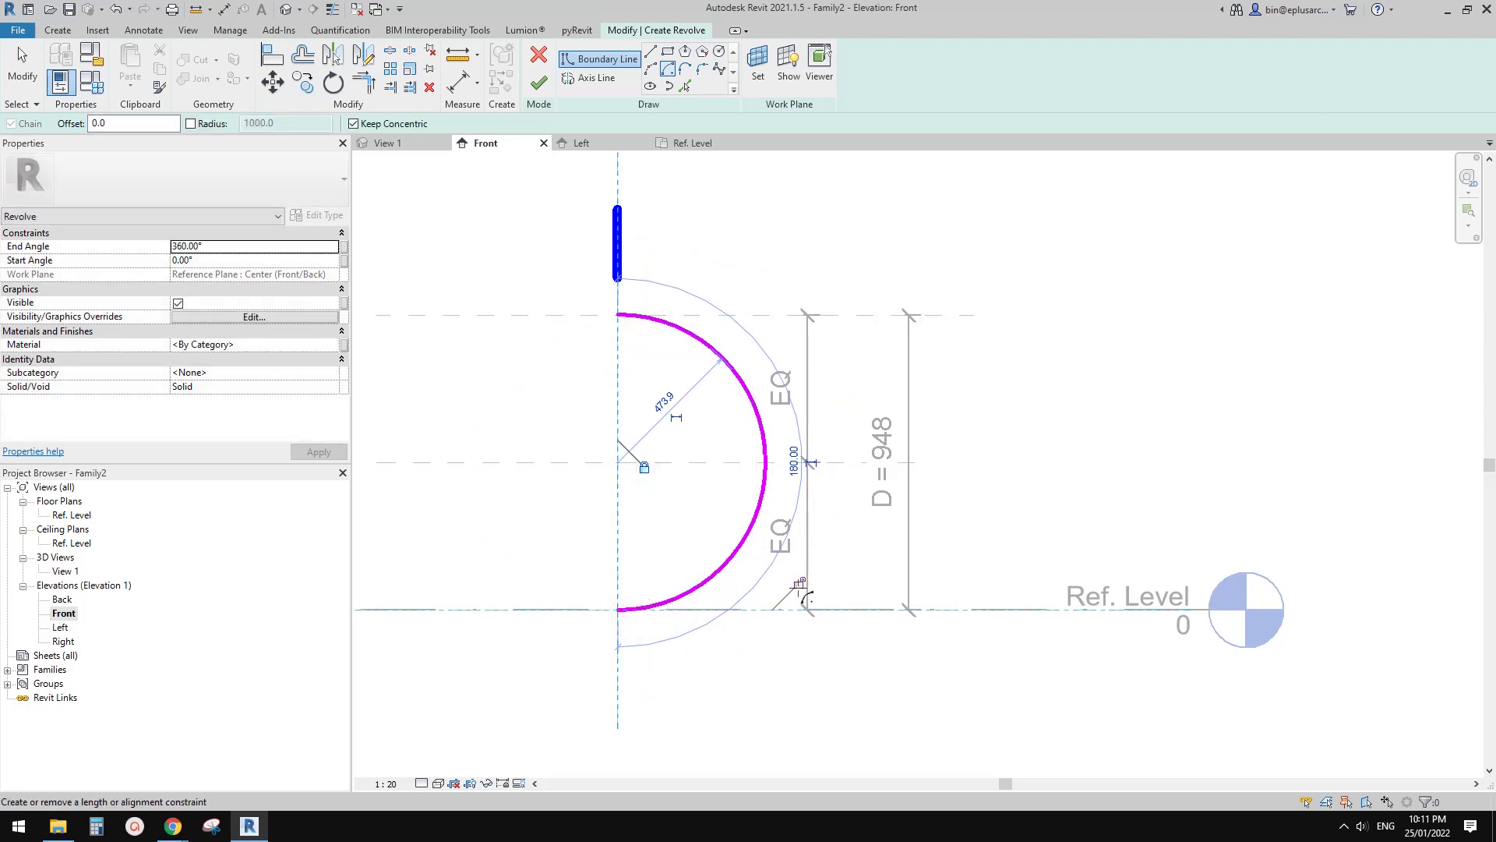
pyautogui.moveTo(740, 437); pyautogui.dragTo(806, 404, button='middle')
pyautogui.press('Escape')
pyautogui.press('Escape')
# - Make the semicircular arc's temporary radius dimension permanent and select it
pyautogui.click(820, 390)
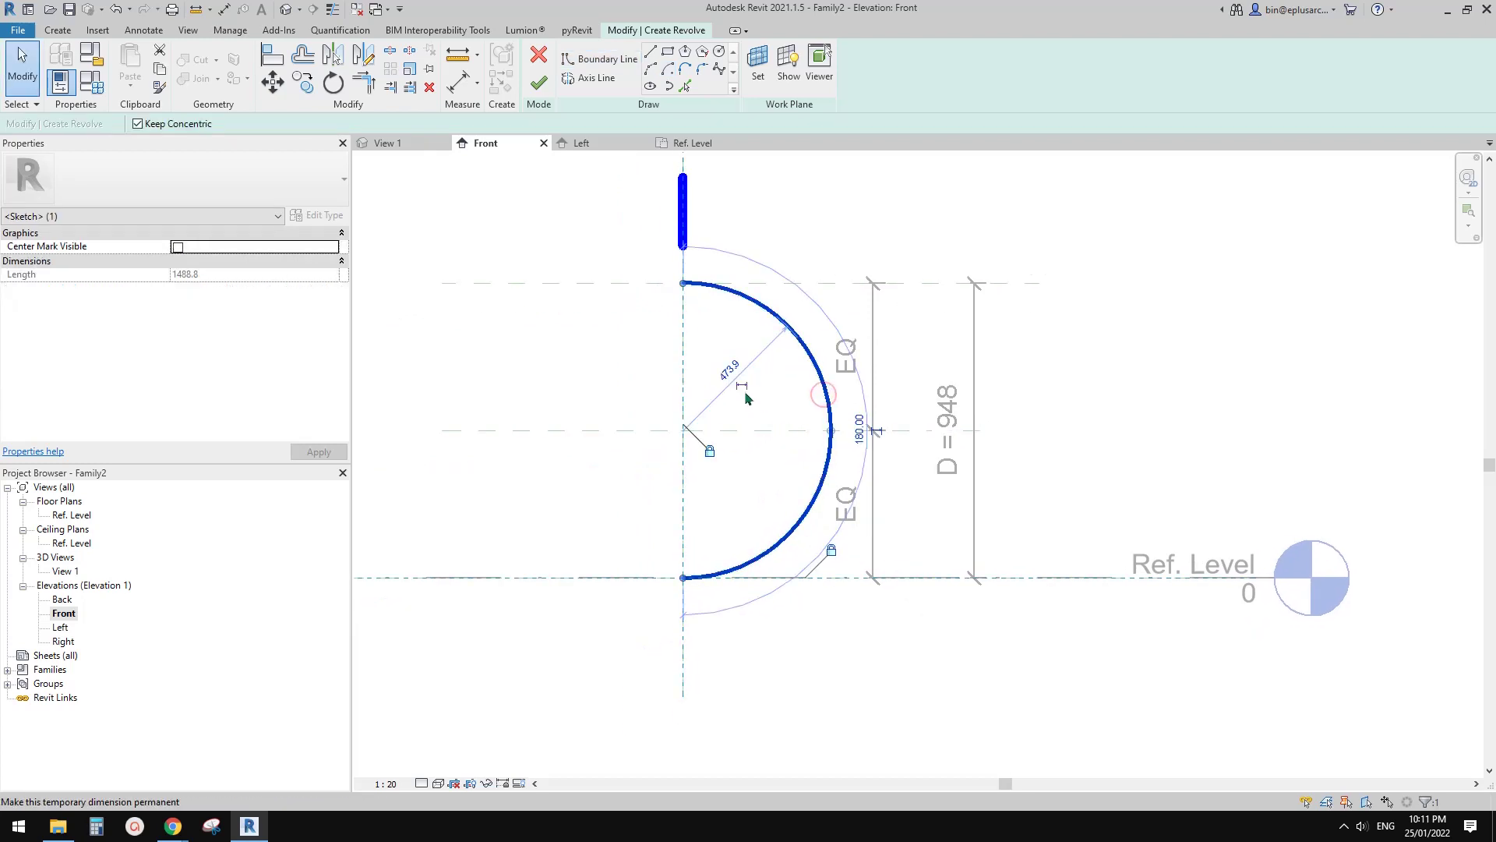
pyautogui.click(758, 380)
pyautogui.click(762, 357)
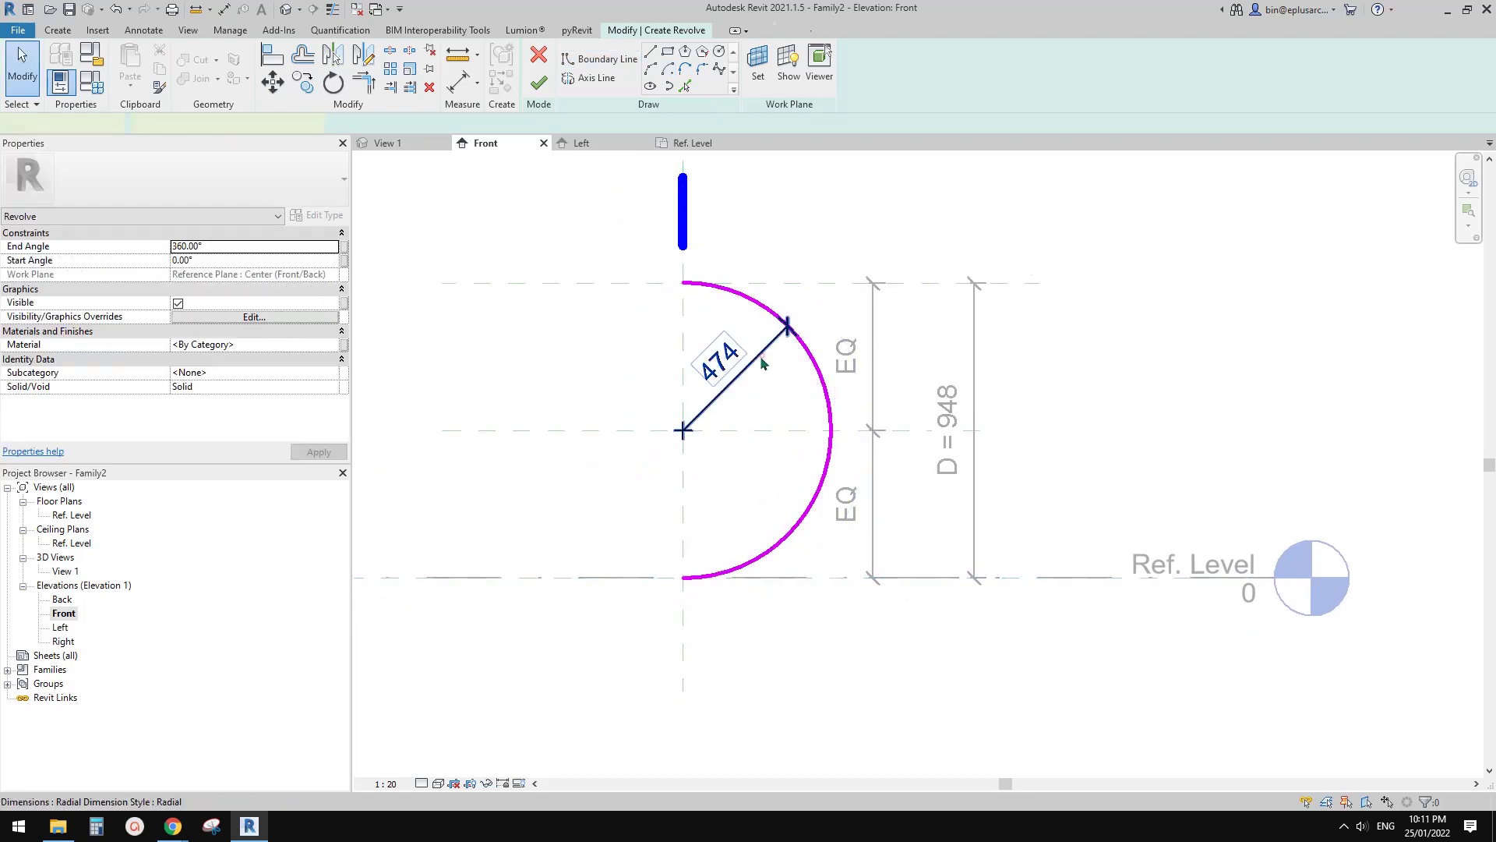
# - Label the arc's radius dimension with a new instance parameter named R
pyautogui.moveTo(785, 399); pyautogui.dragTo(799, 404, button='middle')
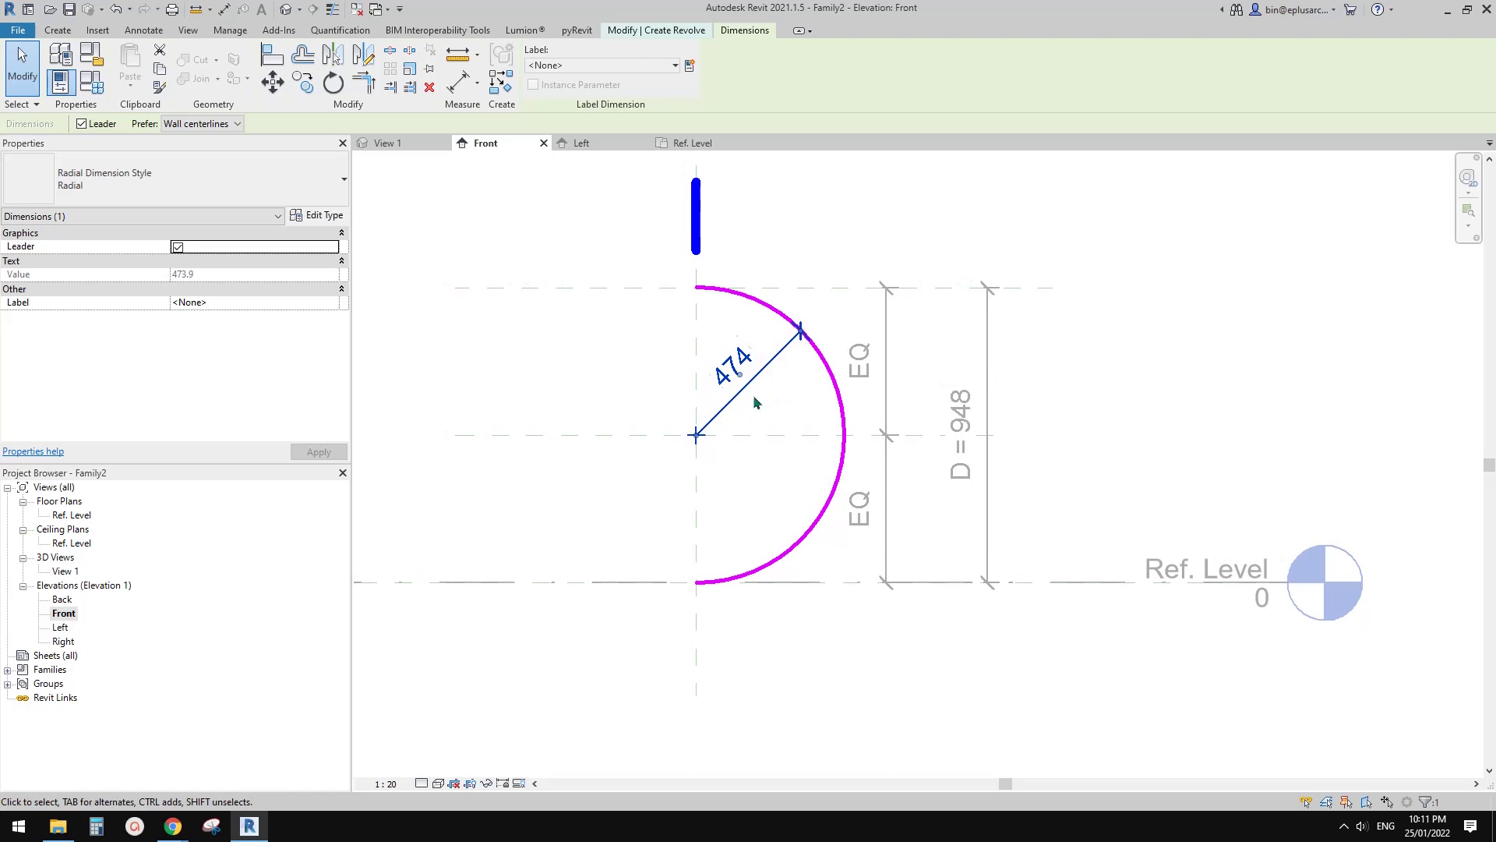
pyautogui.click(689, 67)
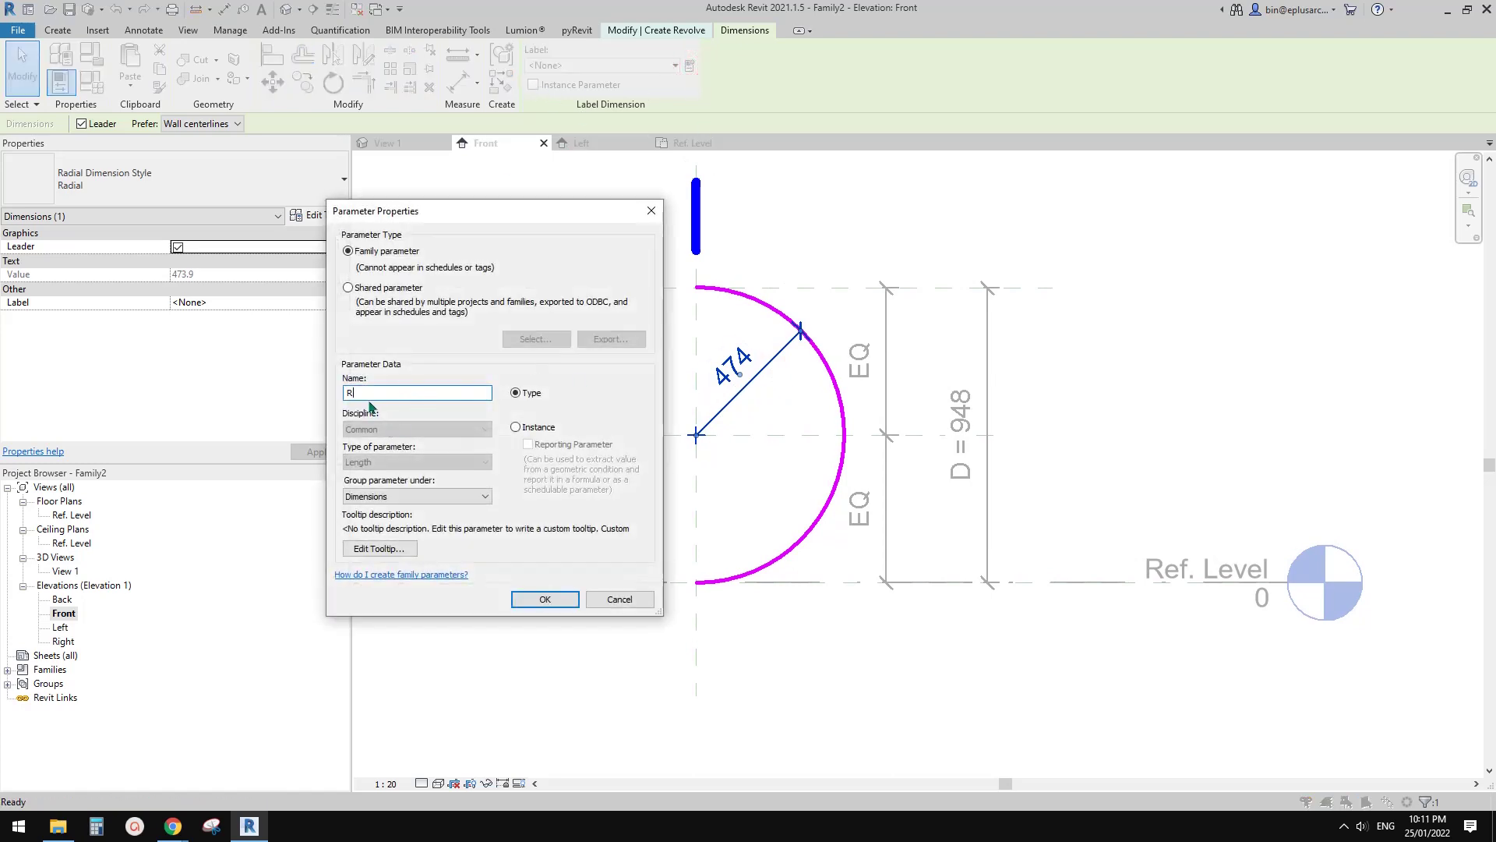
pyautogui.click(529, 428)
pyautogui.click(546, 600)
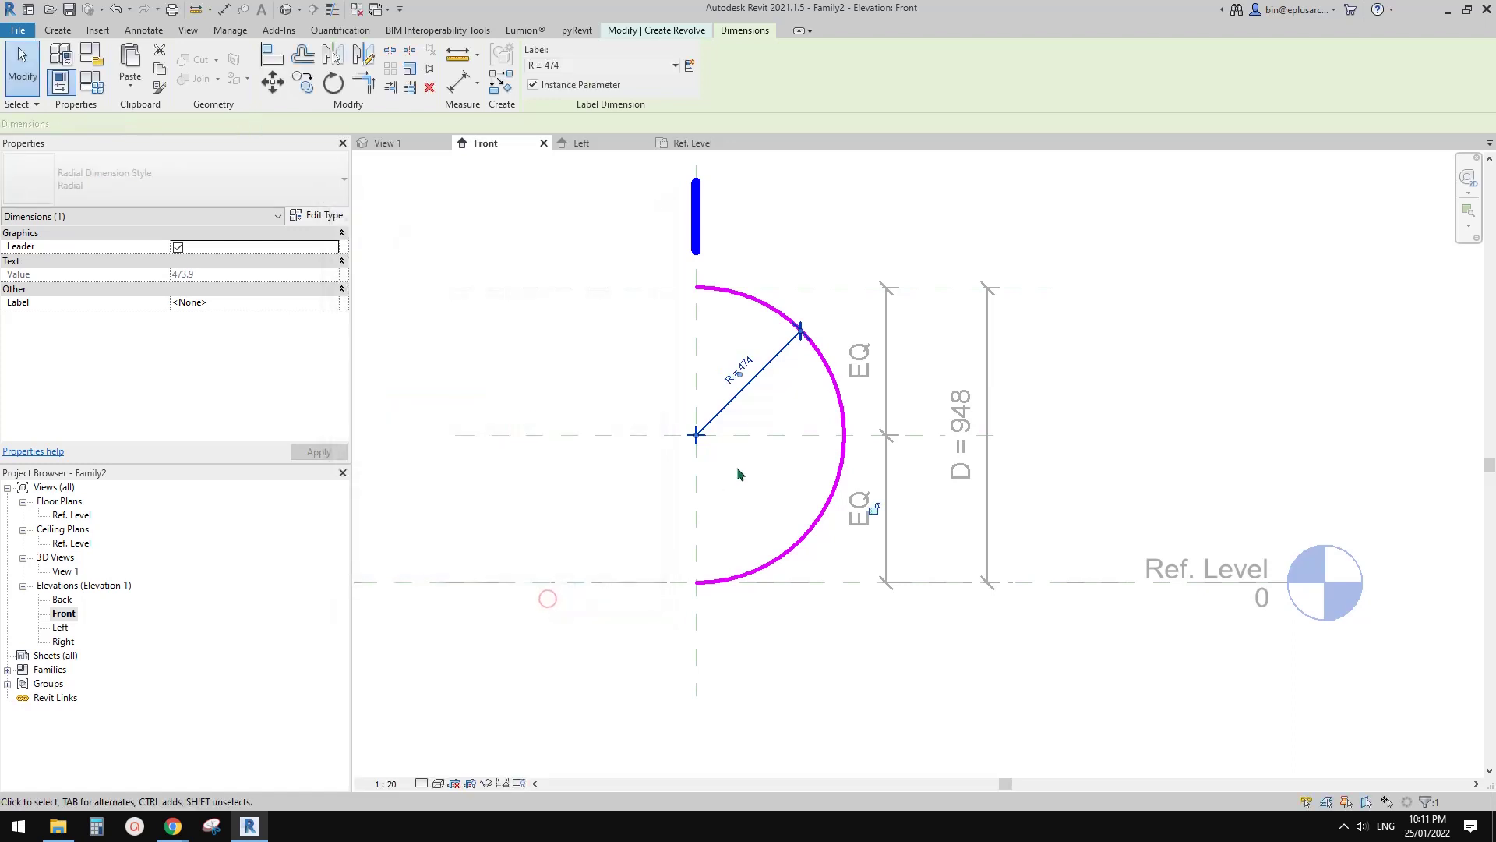
pyautogui.scroll(2, 770, 436)
pyautogui.click(770, 437)
pyautogui.moveTo(775, 435); pyautogui.dragTo(756, 438, button='middle')
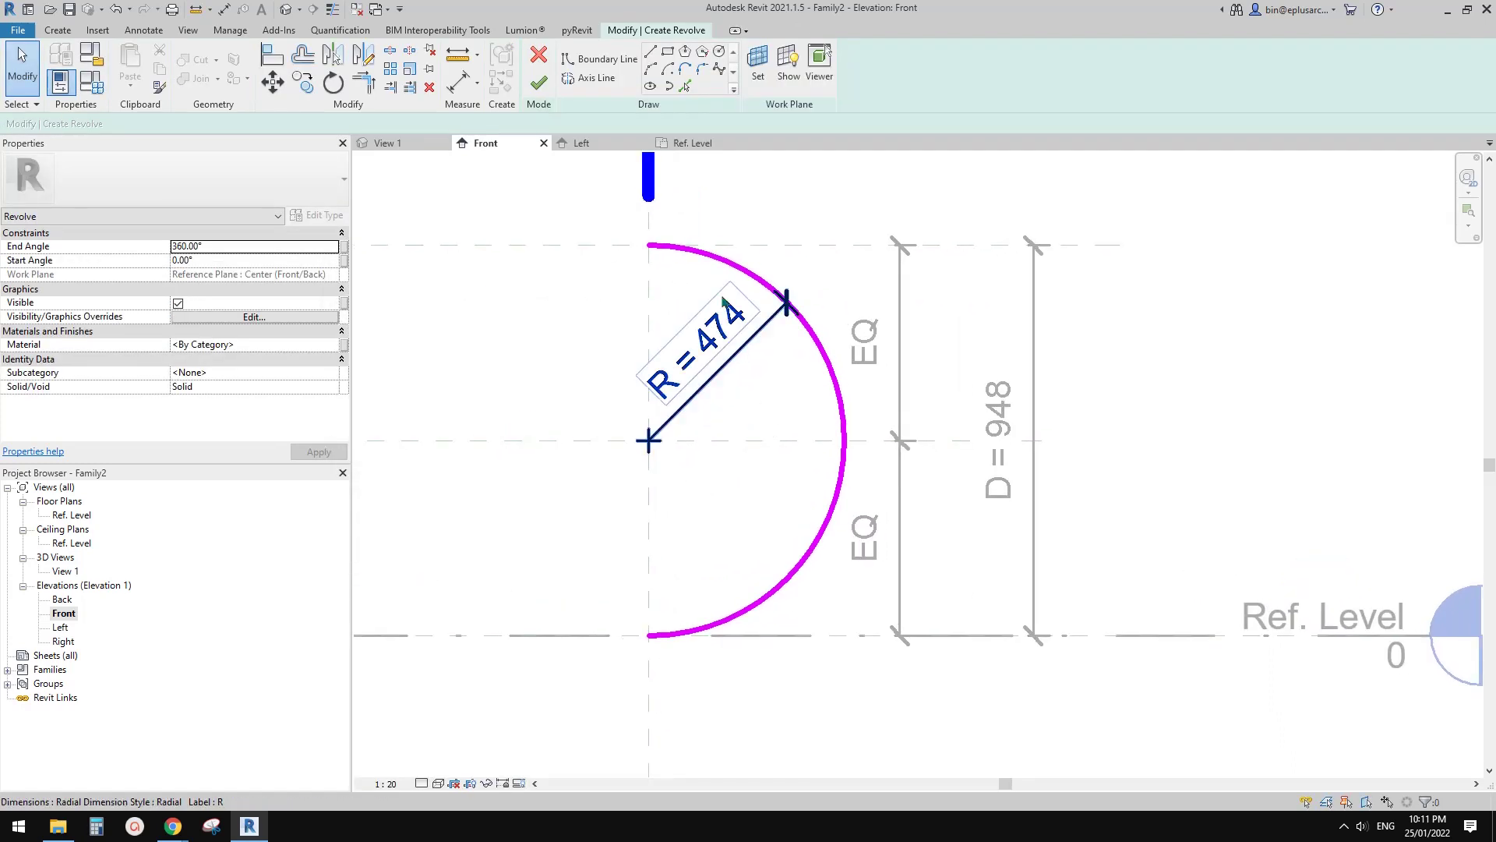
# - Draw an inner 180° centre-ends boundary arc of about 420 mm radius, concentric with the outer arc, and lock it to the vertical centre plane
pyautogui.click(668, 70)
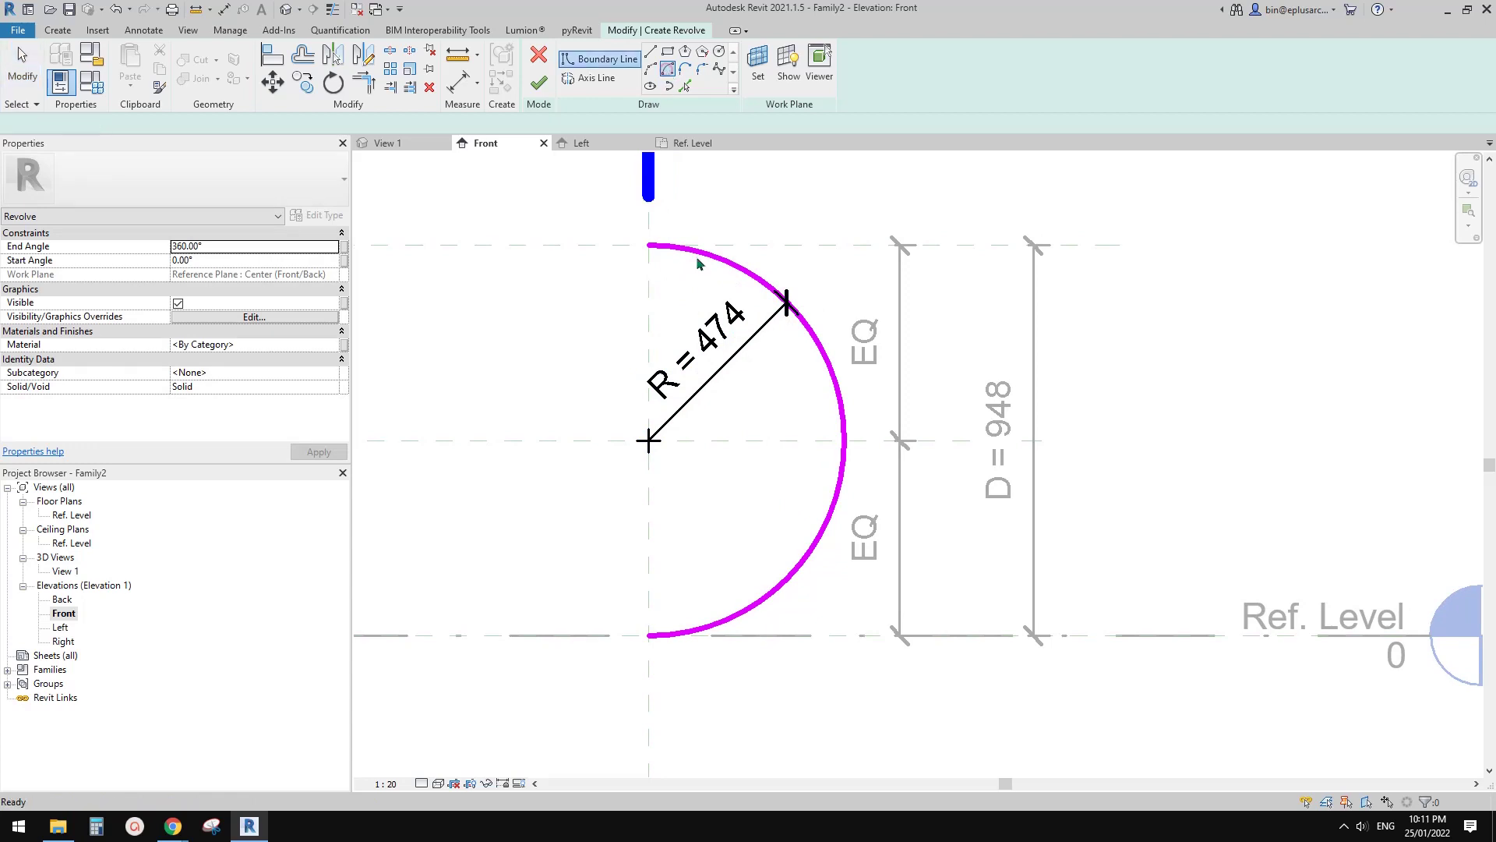
pyautogui.click(648, 441)
pyautogui.click(648, 269)
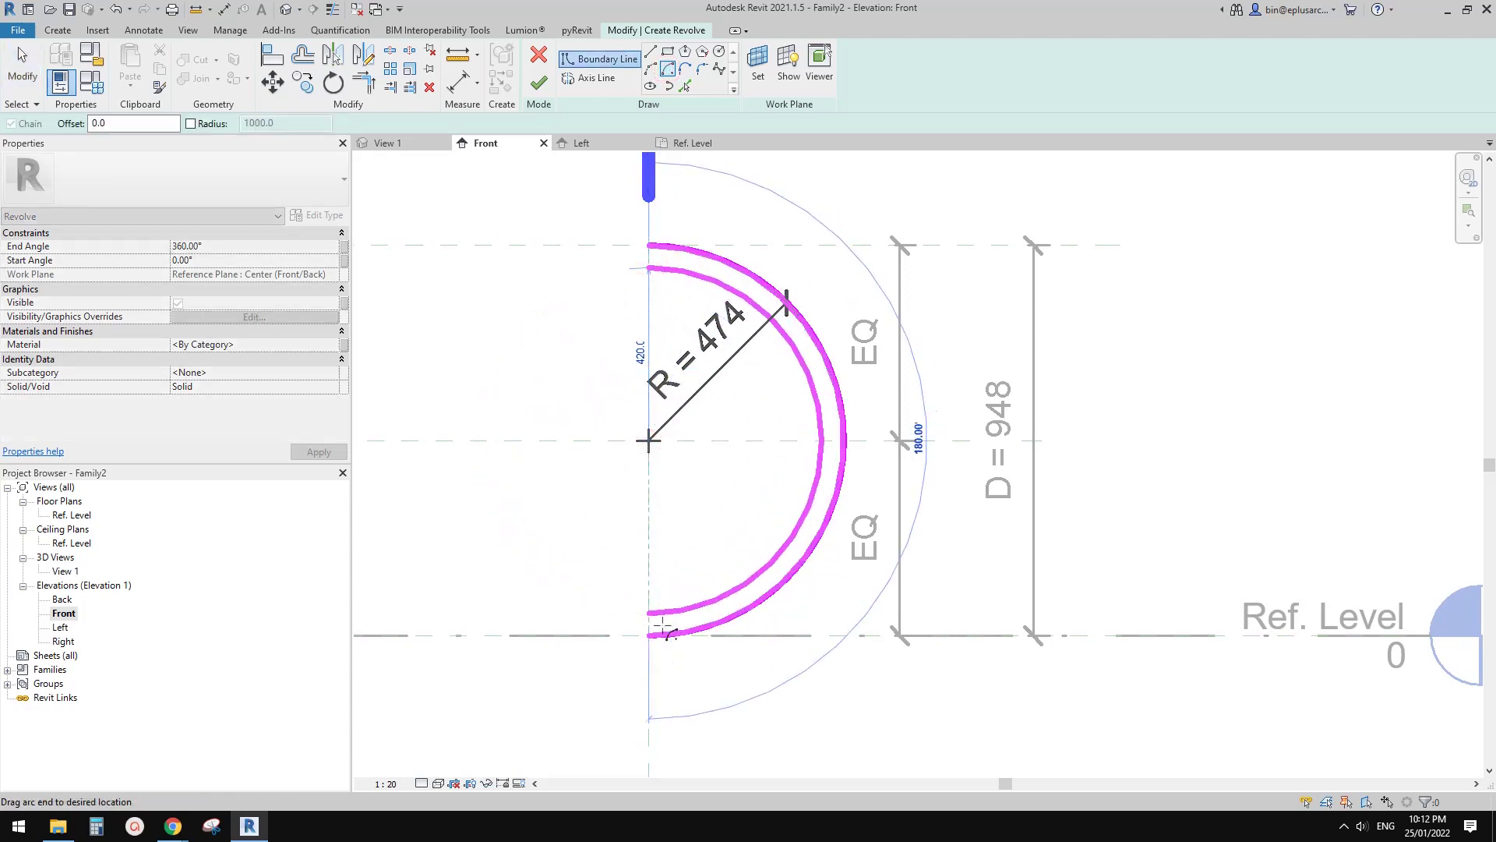
pyautogui.click(648, 613)
pyautogui.scroll(2, 814, 456)
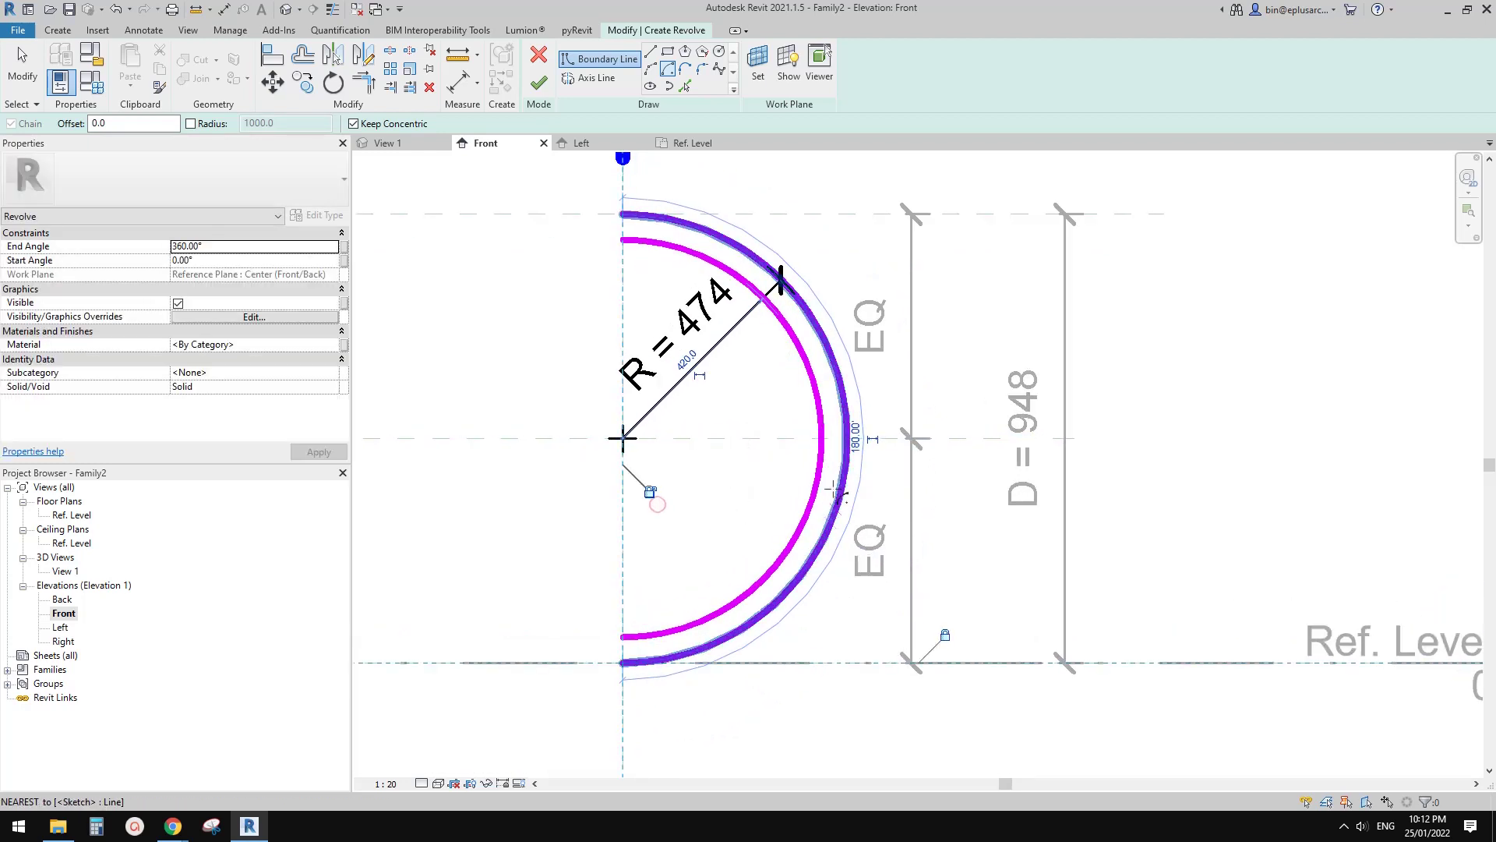
pyautogui.click(657, 504)
# - Make the inner arc's temporary radius dimension permanent and move it clear of the R dimension
pyautogui.click(704, 378)
pyautogui.press('Escape')
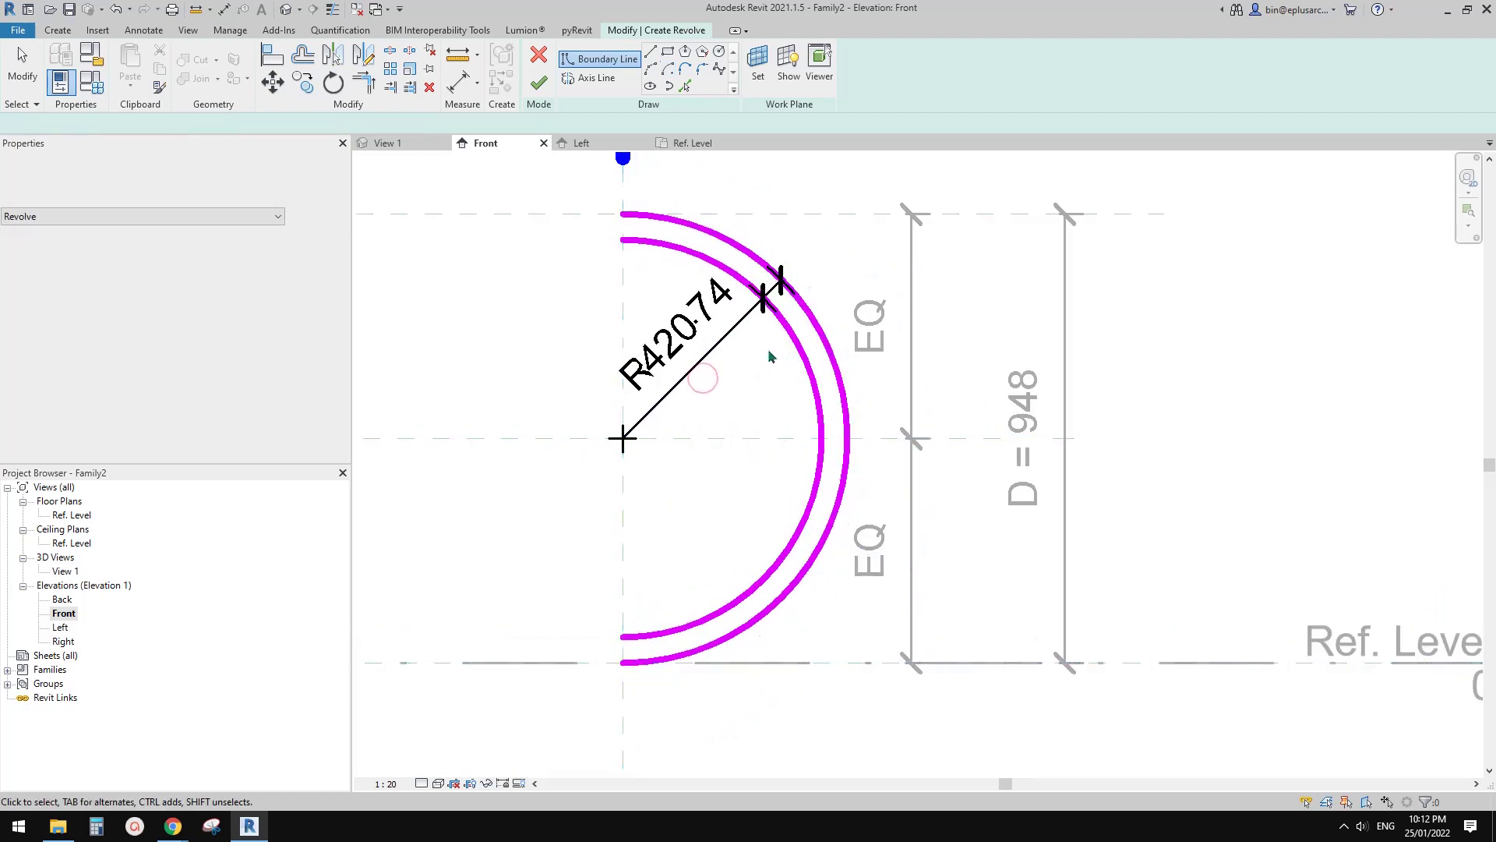
pyautogui.moveTo(774, 327); pyautogui.dragTo(787, 425)
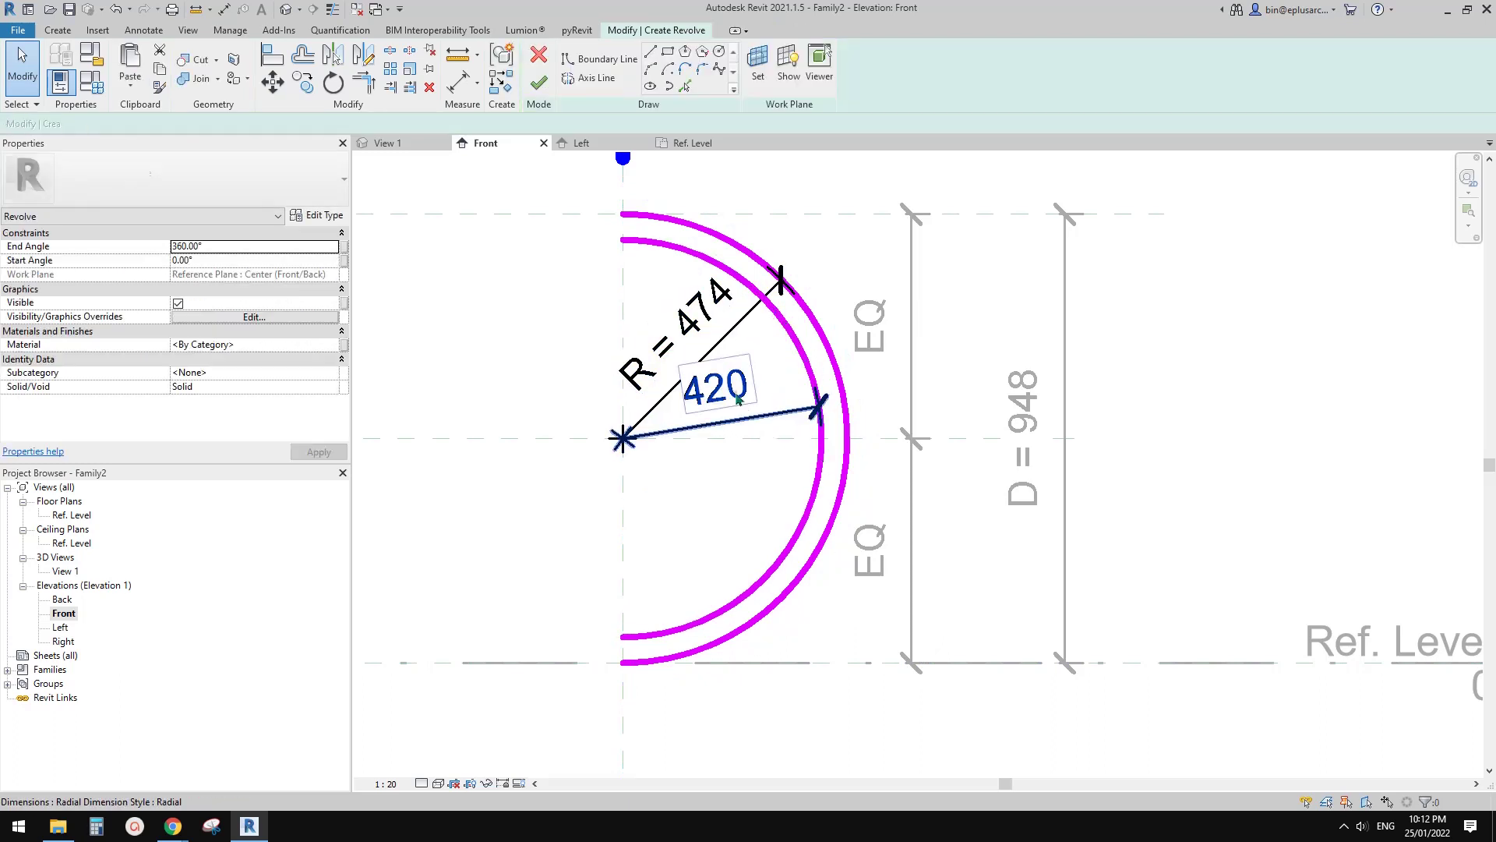
# - Label the inner arc's radius dimension with a new instance parameter named r
pyautogui.click(689, 66)
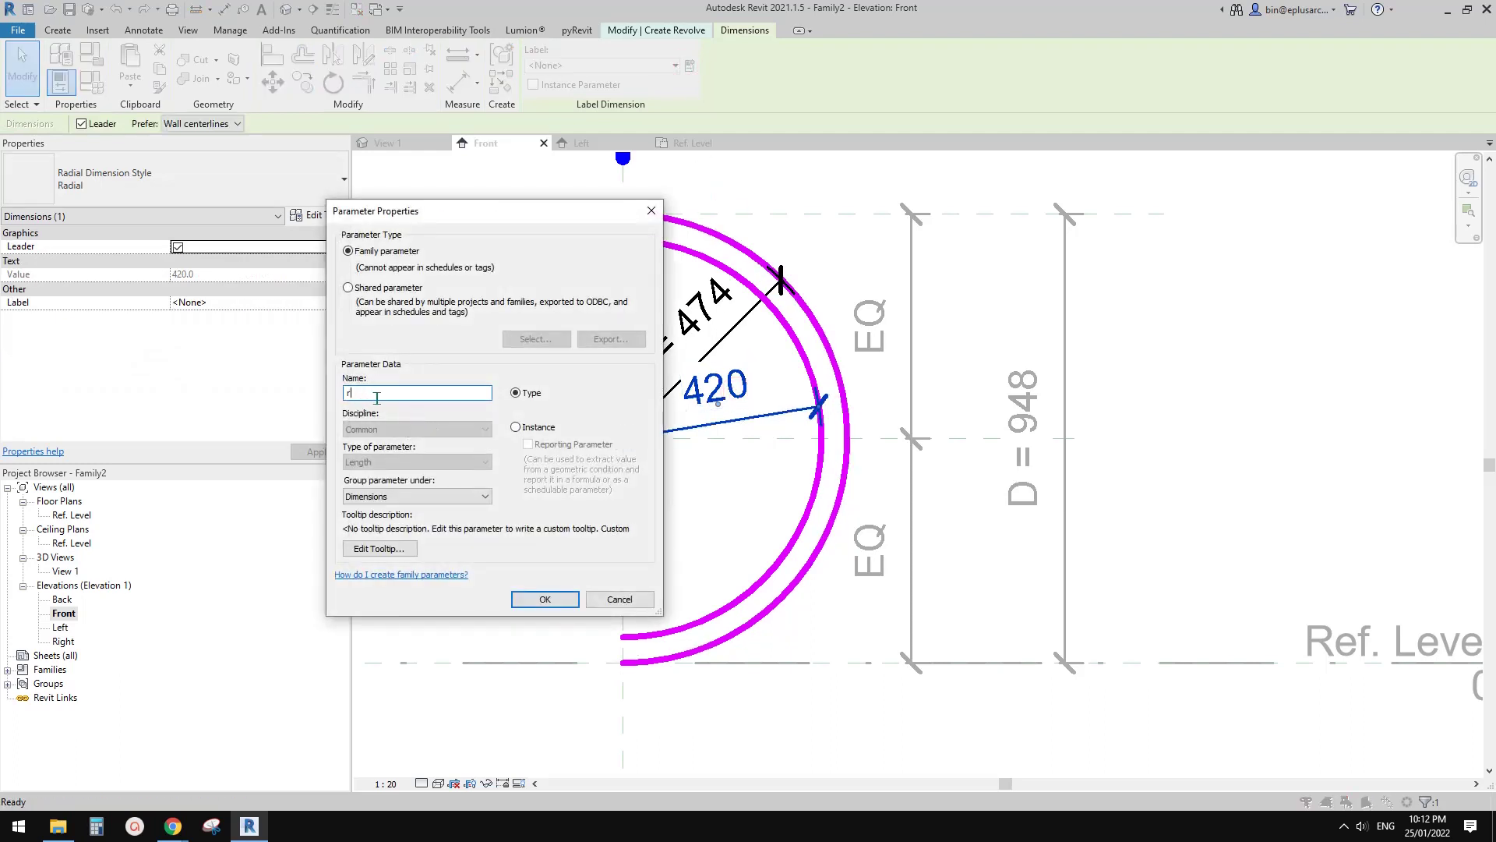
pyautogui.click(516, 427)
pyautogui.click(560, 598)
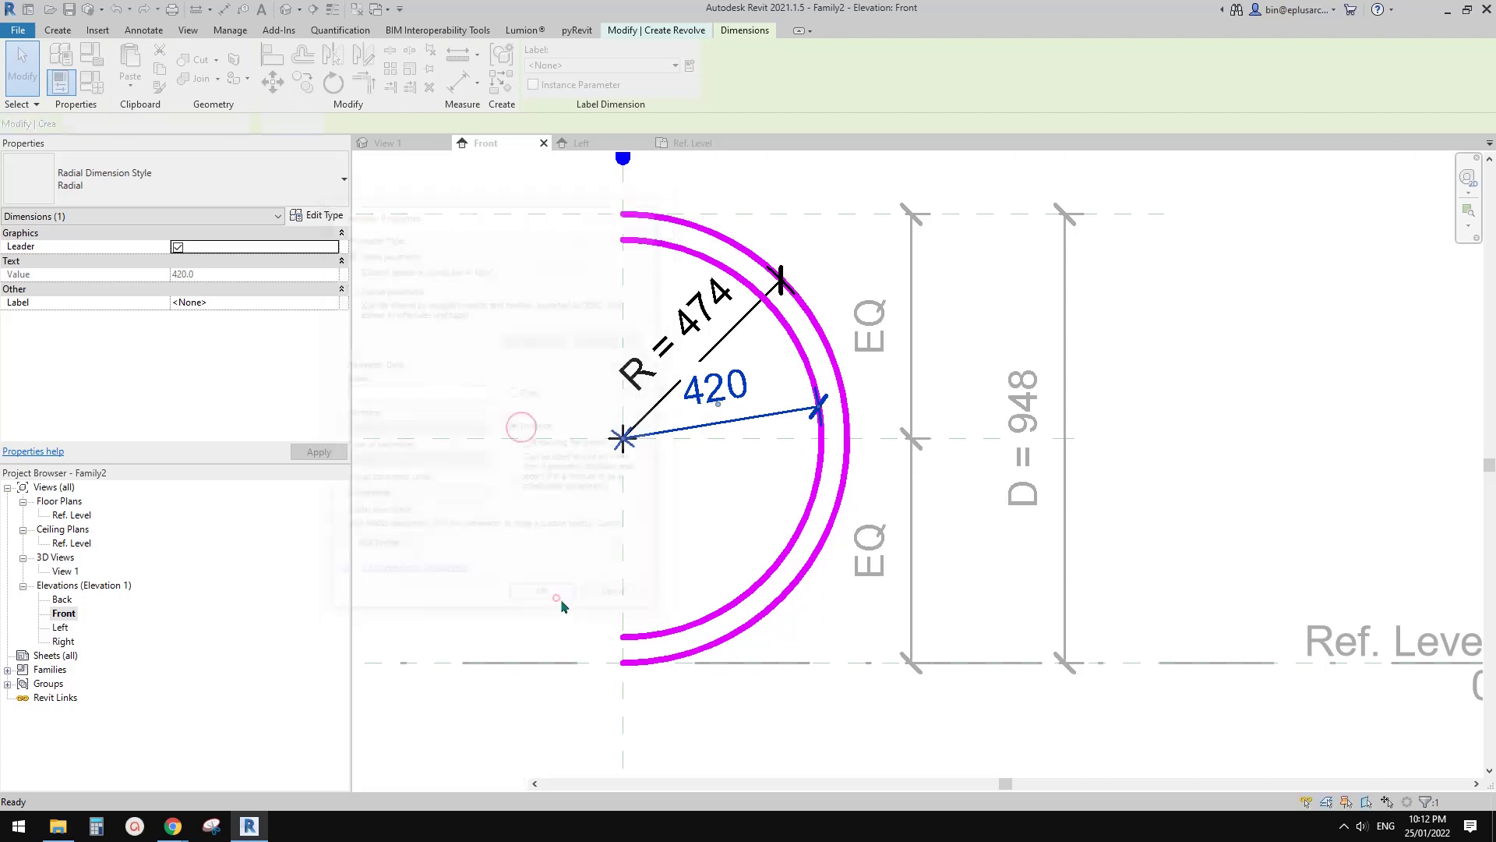
pyautogui.click(706, 485)
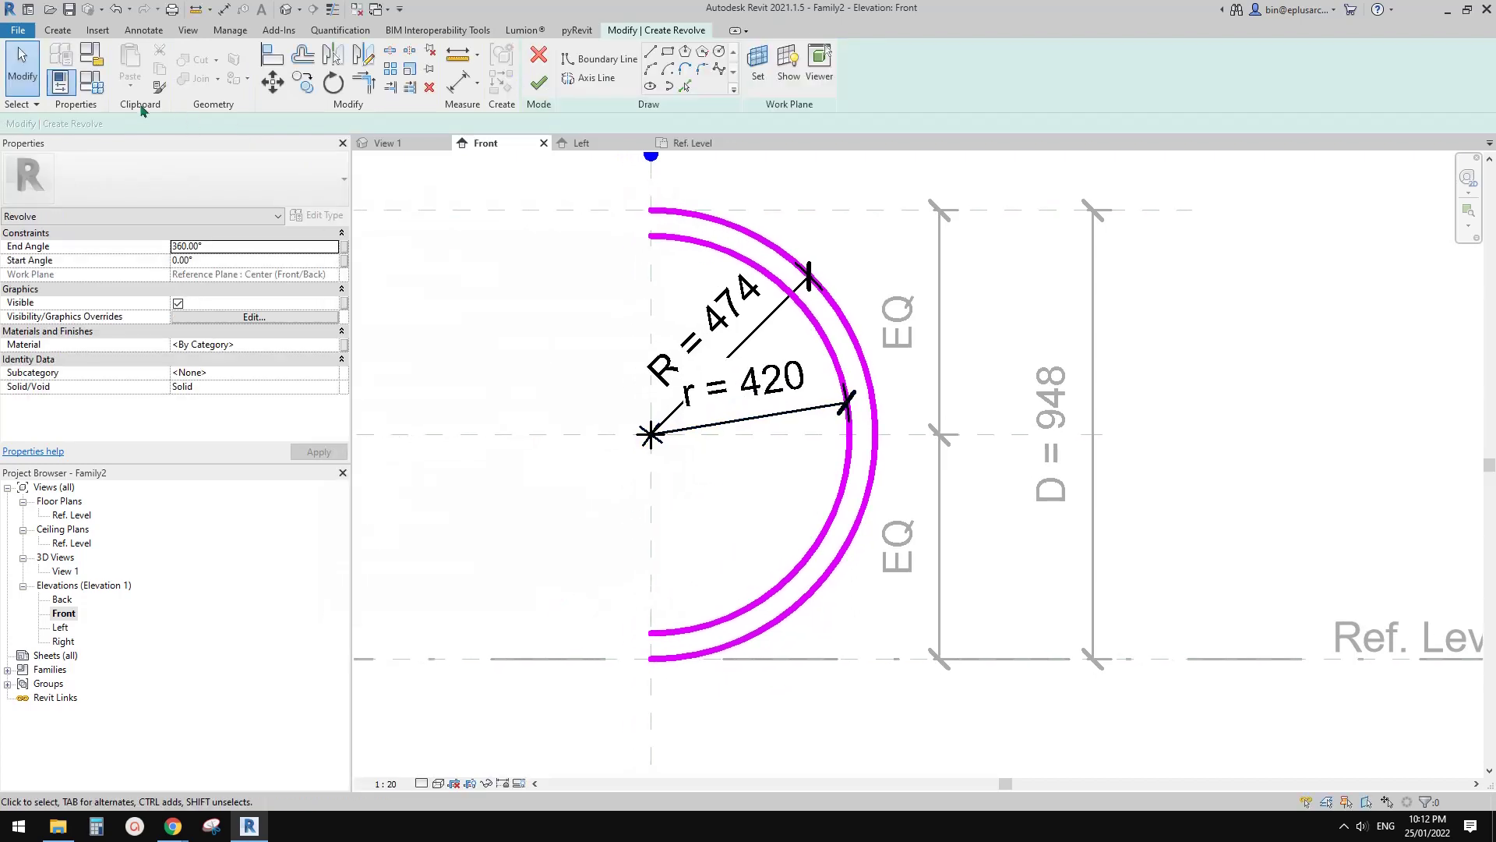
# - Add an instance length parameter named TH to the family types, grouped under Dimensions, with a value of 100
pyautogui.click(105, 84)
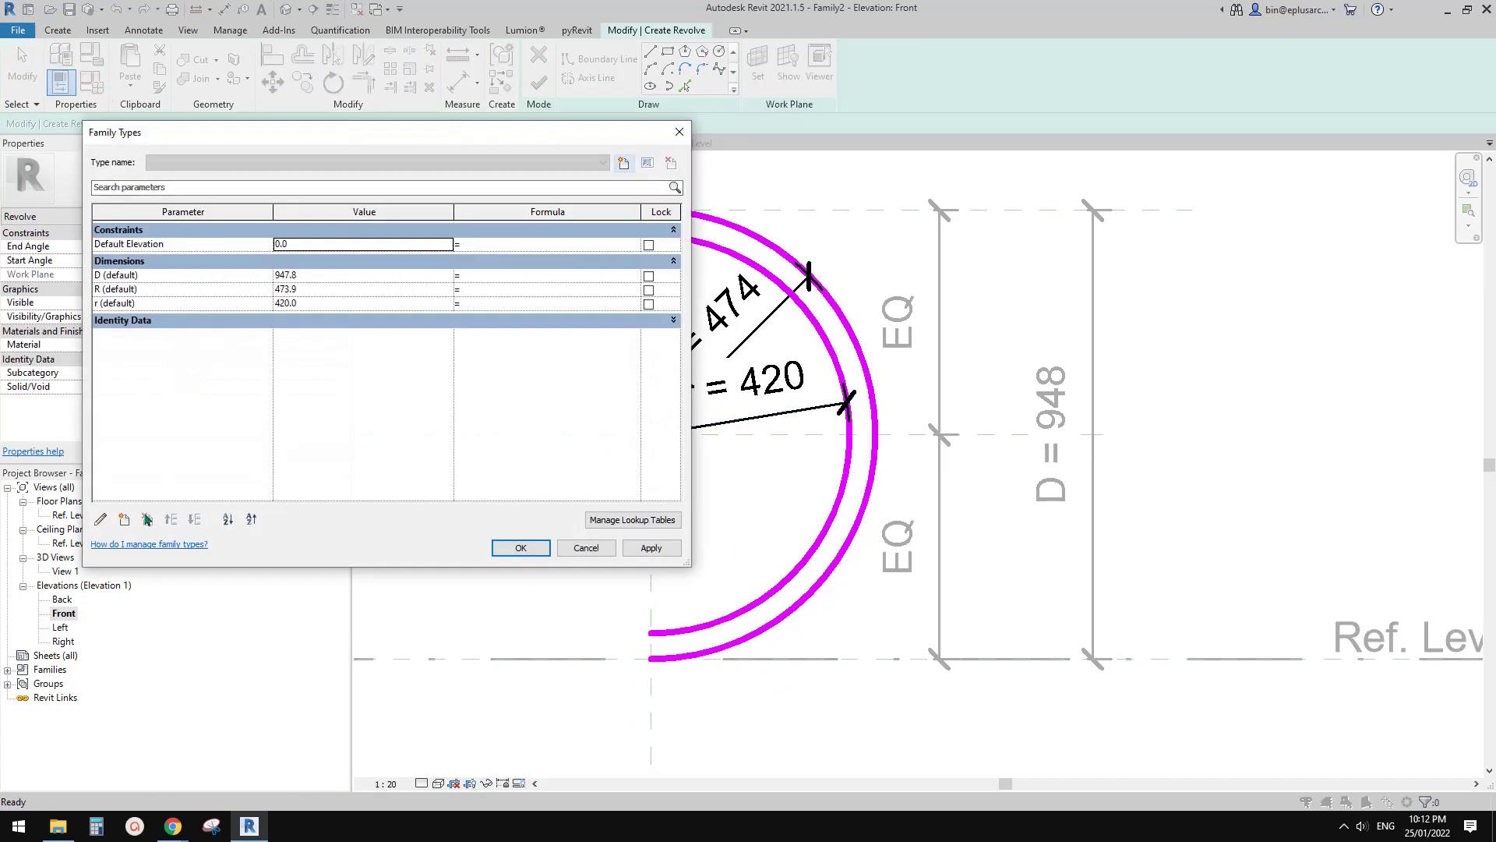
pyautogui.click(125, 520)
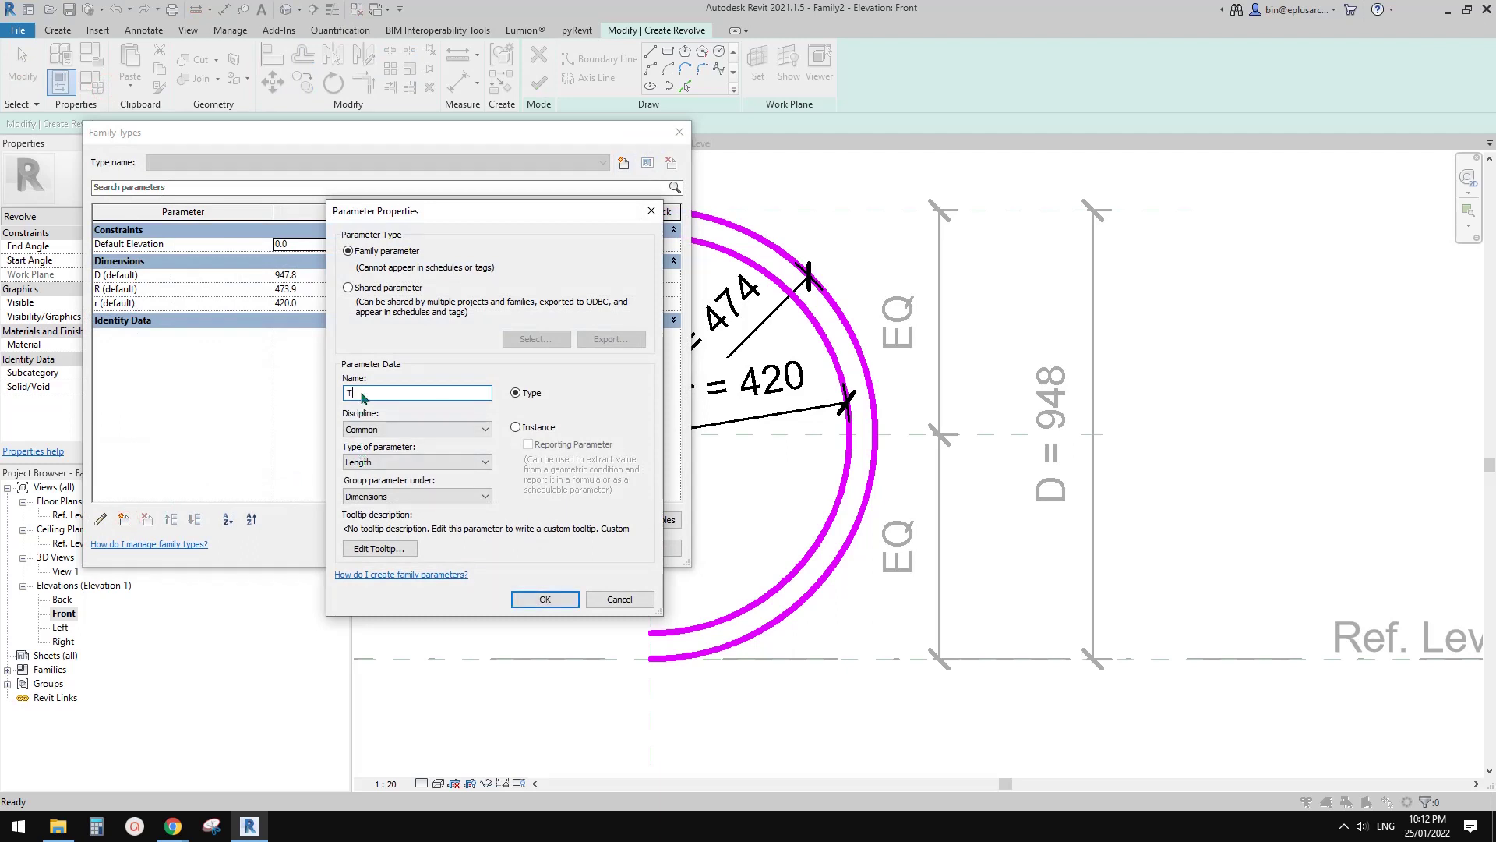
pyautogui.click(524, 433)
pyautogui.click(546, 599)
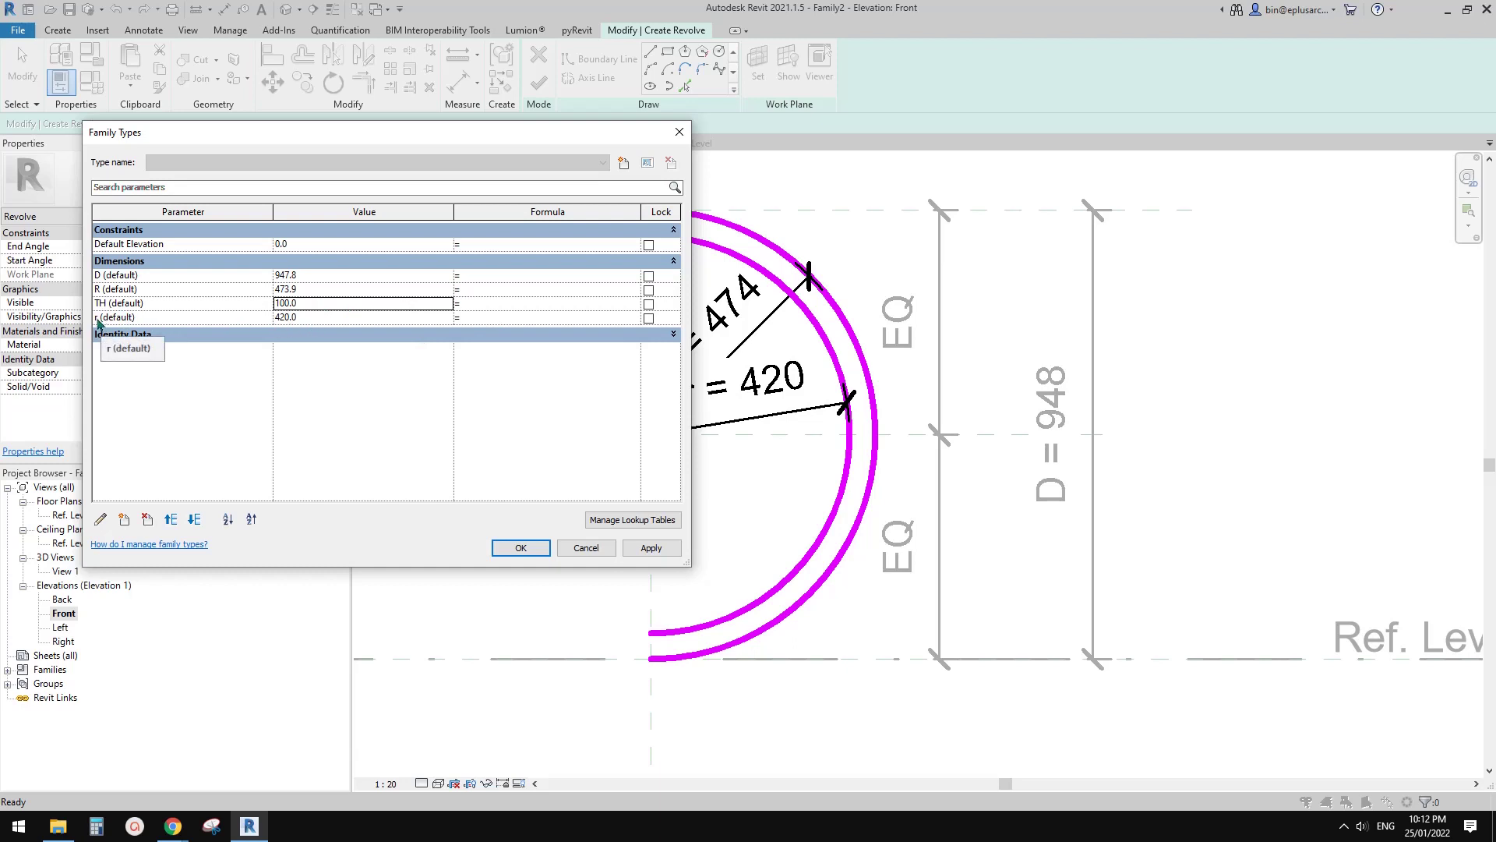
# - Give parameter r the formula R-TH and apply it to the family
pyautogui.click(489, 318)
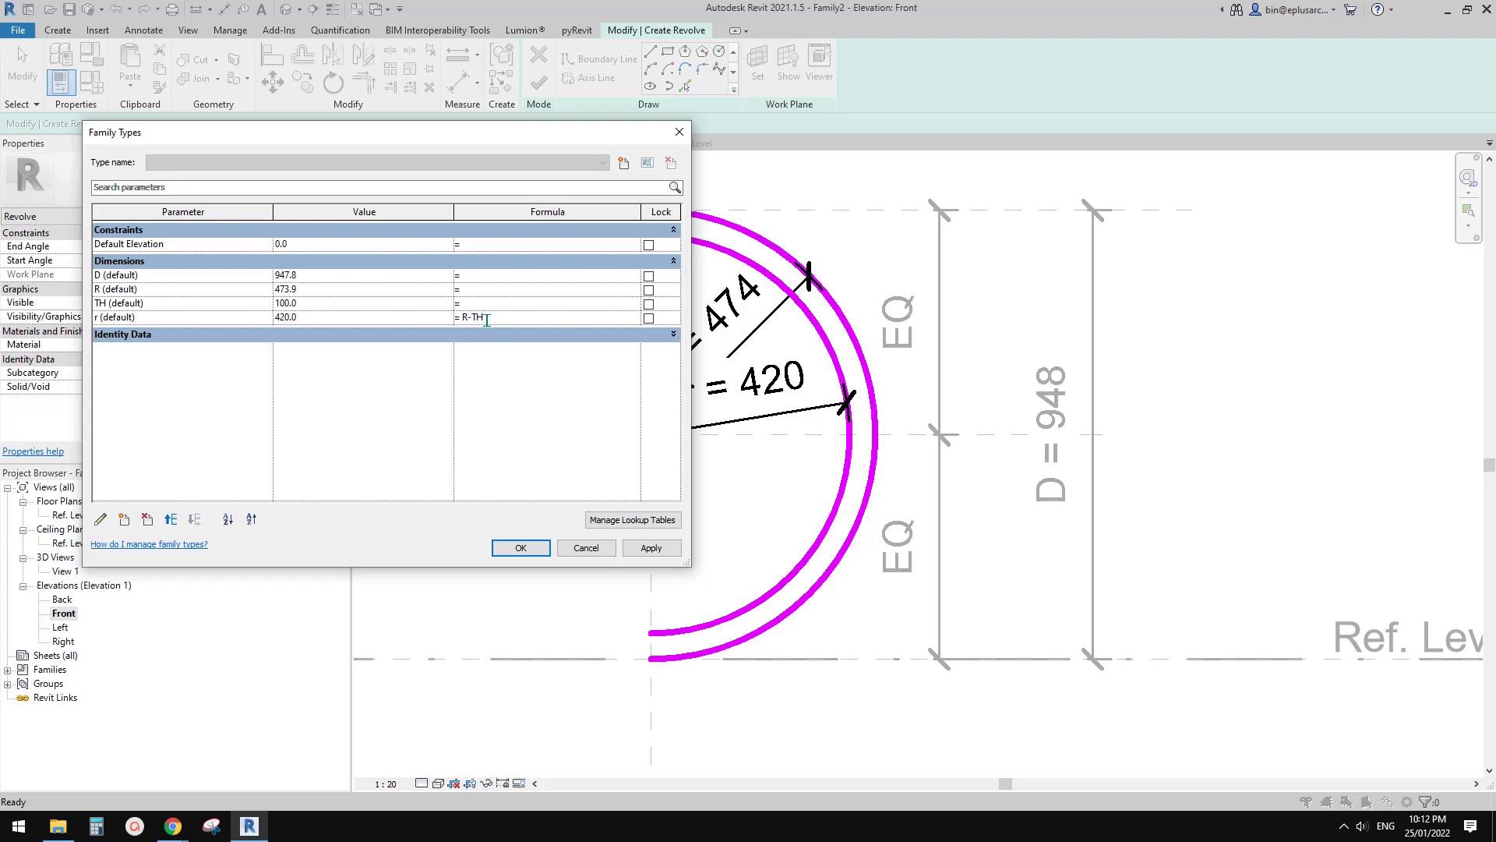
pyautogui.click(652, 548)
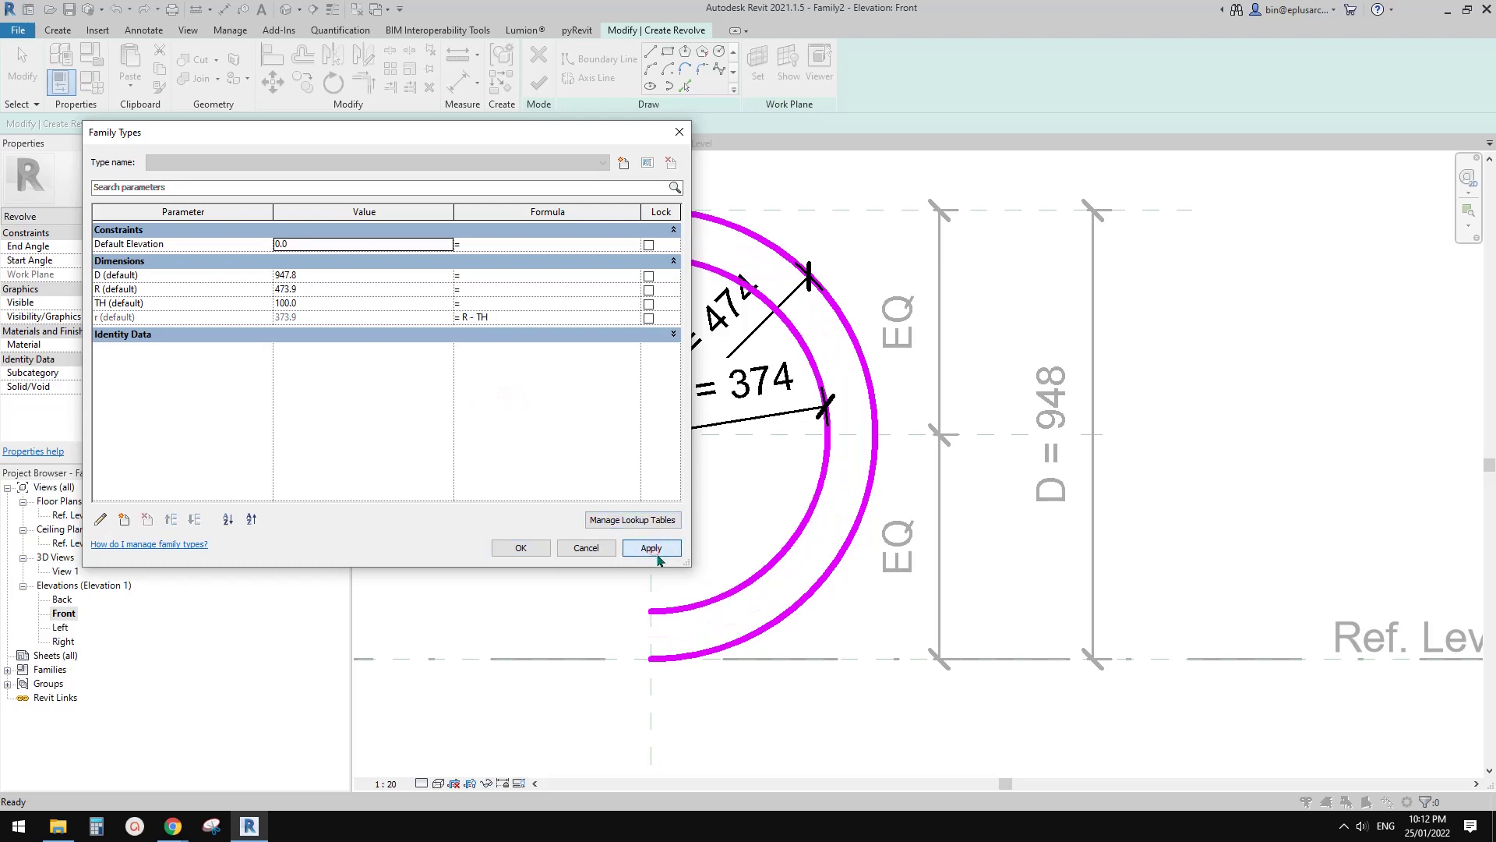
pyautogui.click(521, 548)
# - Close the profile with straight boundary lines joining the upper ends and the lower ends of the two arcs on the centre plane
pyautogui.scroll(2, 667, 446)
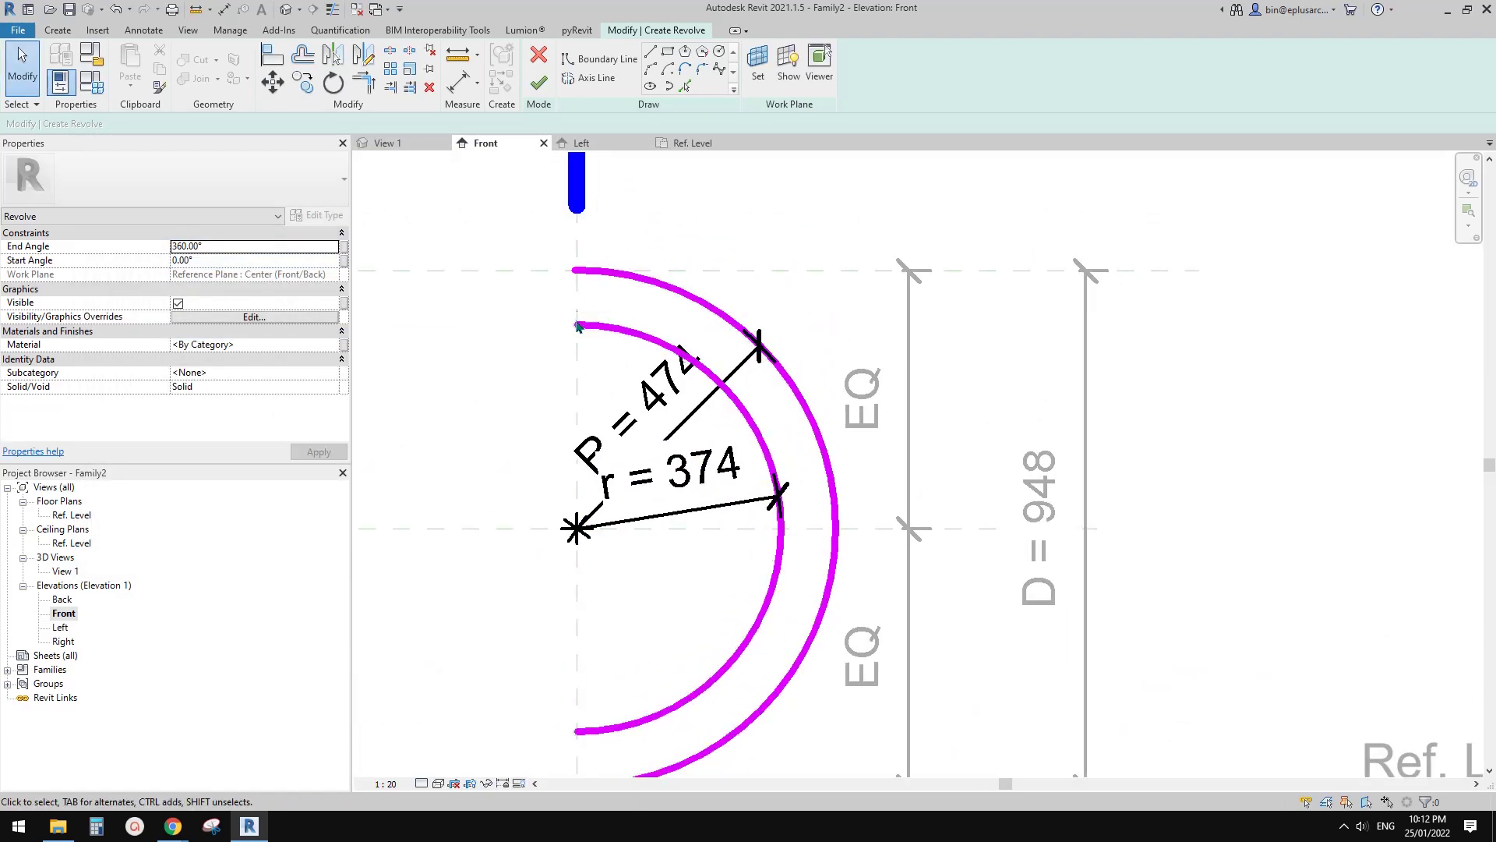
pyautogui.click(652, 53)
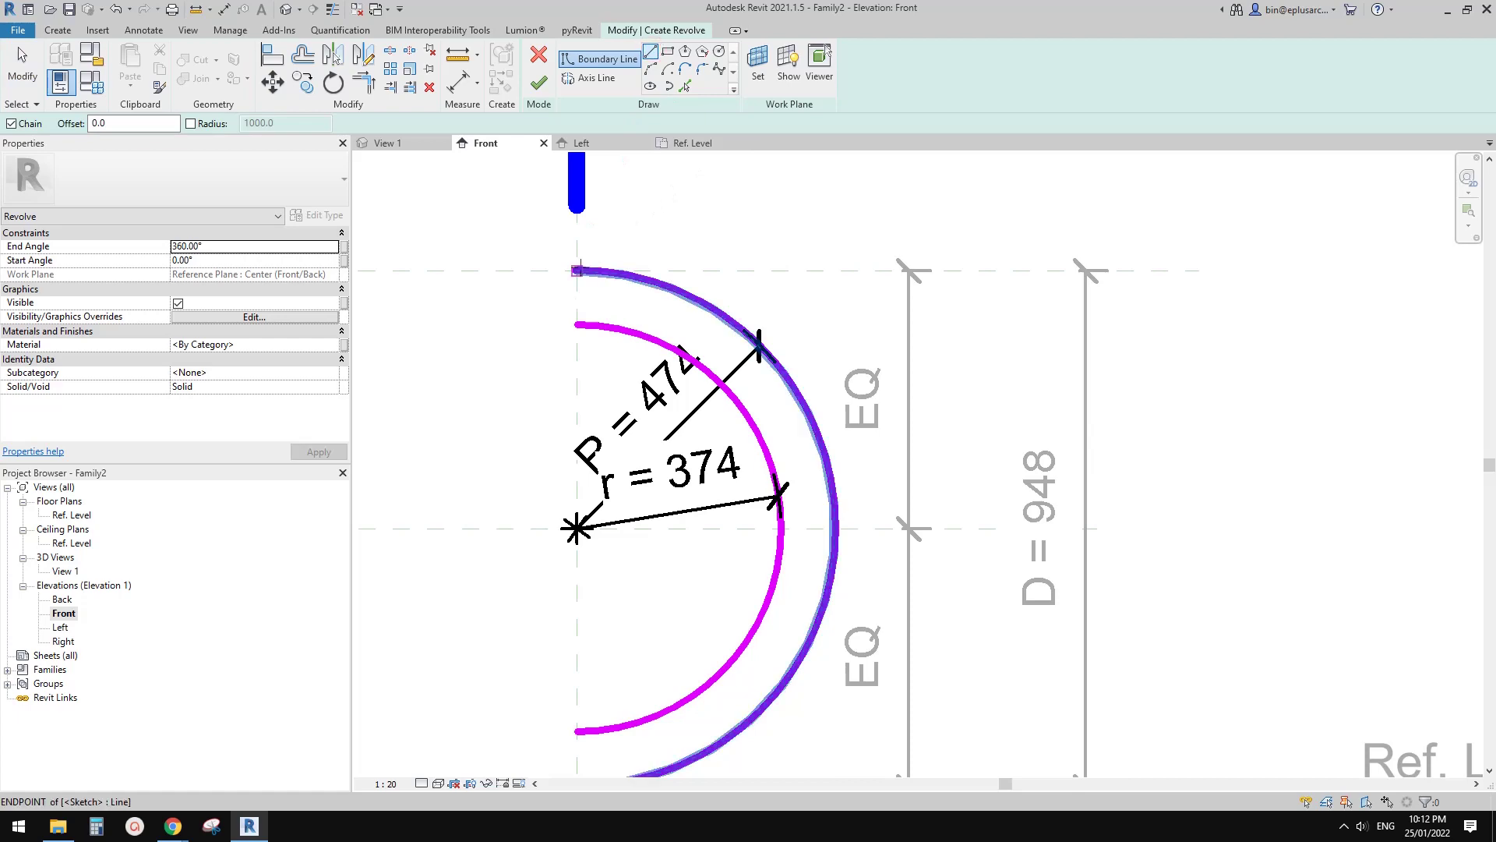
pyautogui.click(577, 270)
pyautogui.click(577, 324)
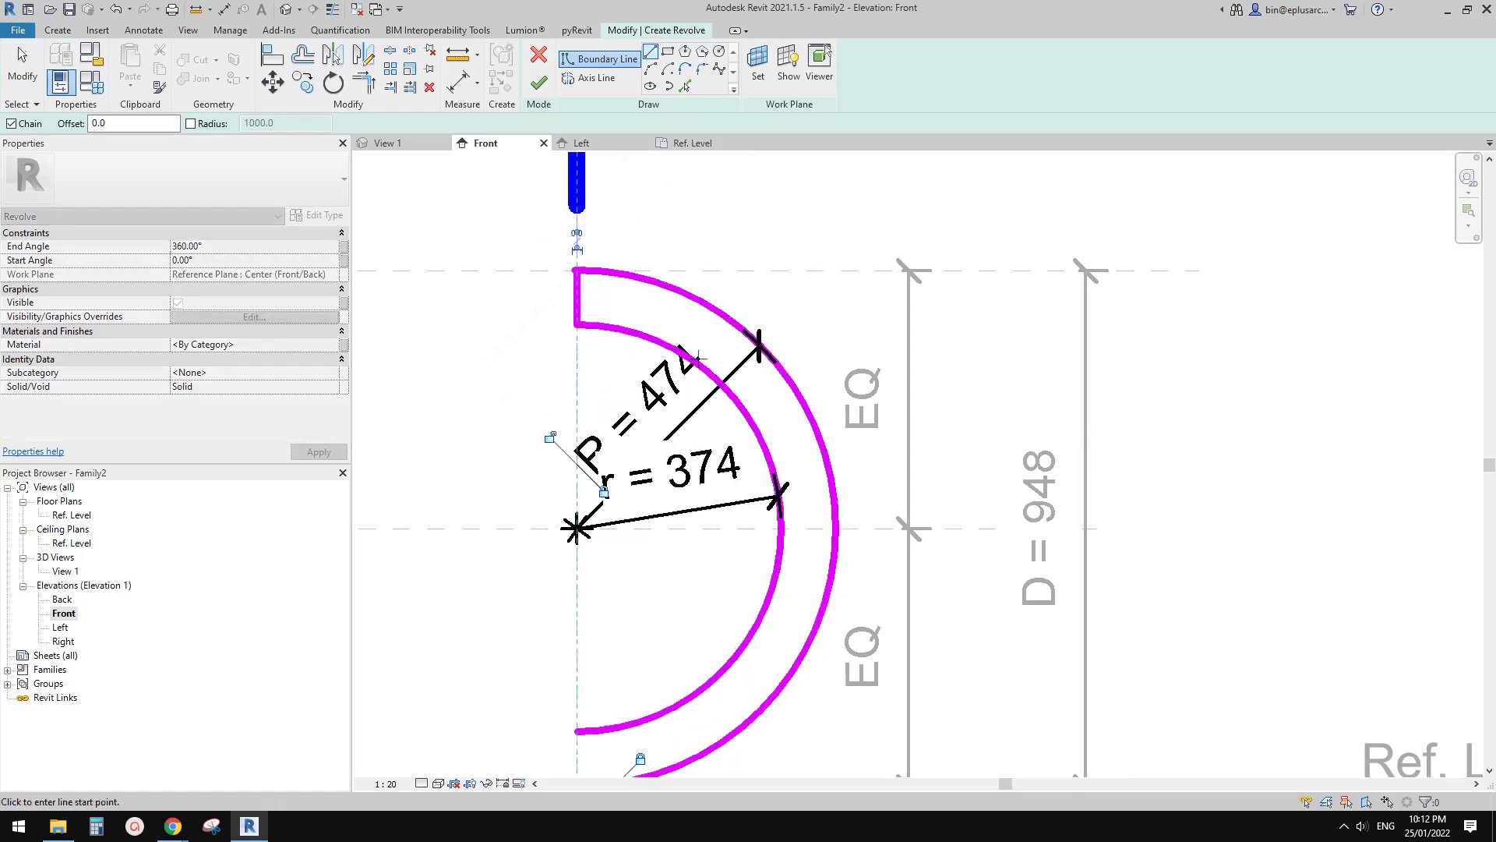
pyautogui.moveTo(895, 391); pyautogui.dragTo(895, 270, button='middle')
pyautogui.click(577, 610)
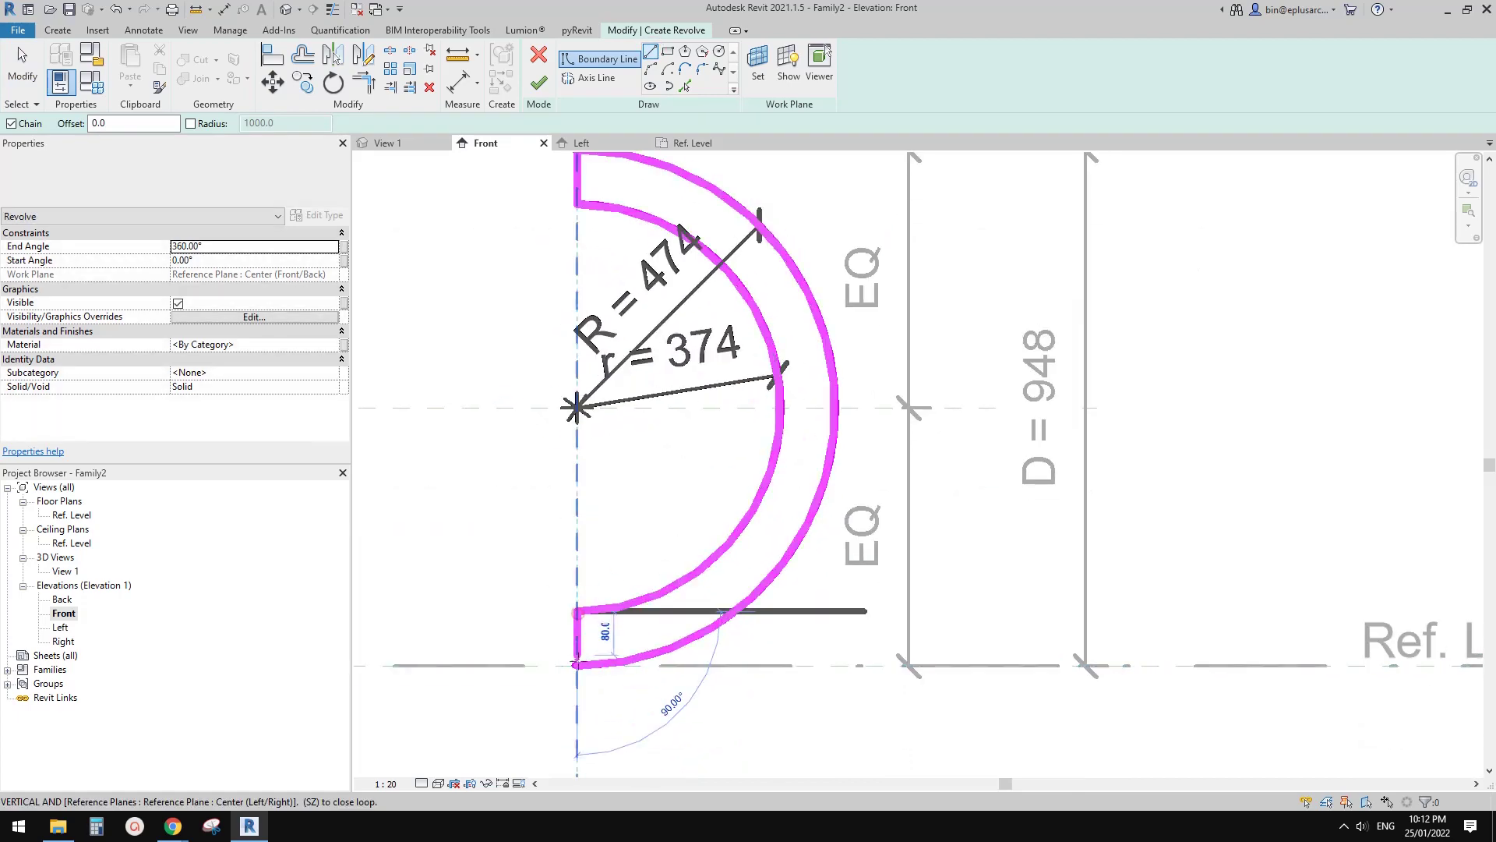
pyautogui.click(577, 665)
pyautogui.scroll(2, 584, 683)
pyautogui.press('Escape')
pyautogui.scroll(2, 578, 672)
pyautogui.scroll(-5, 578, 672)
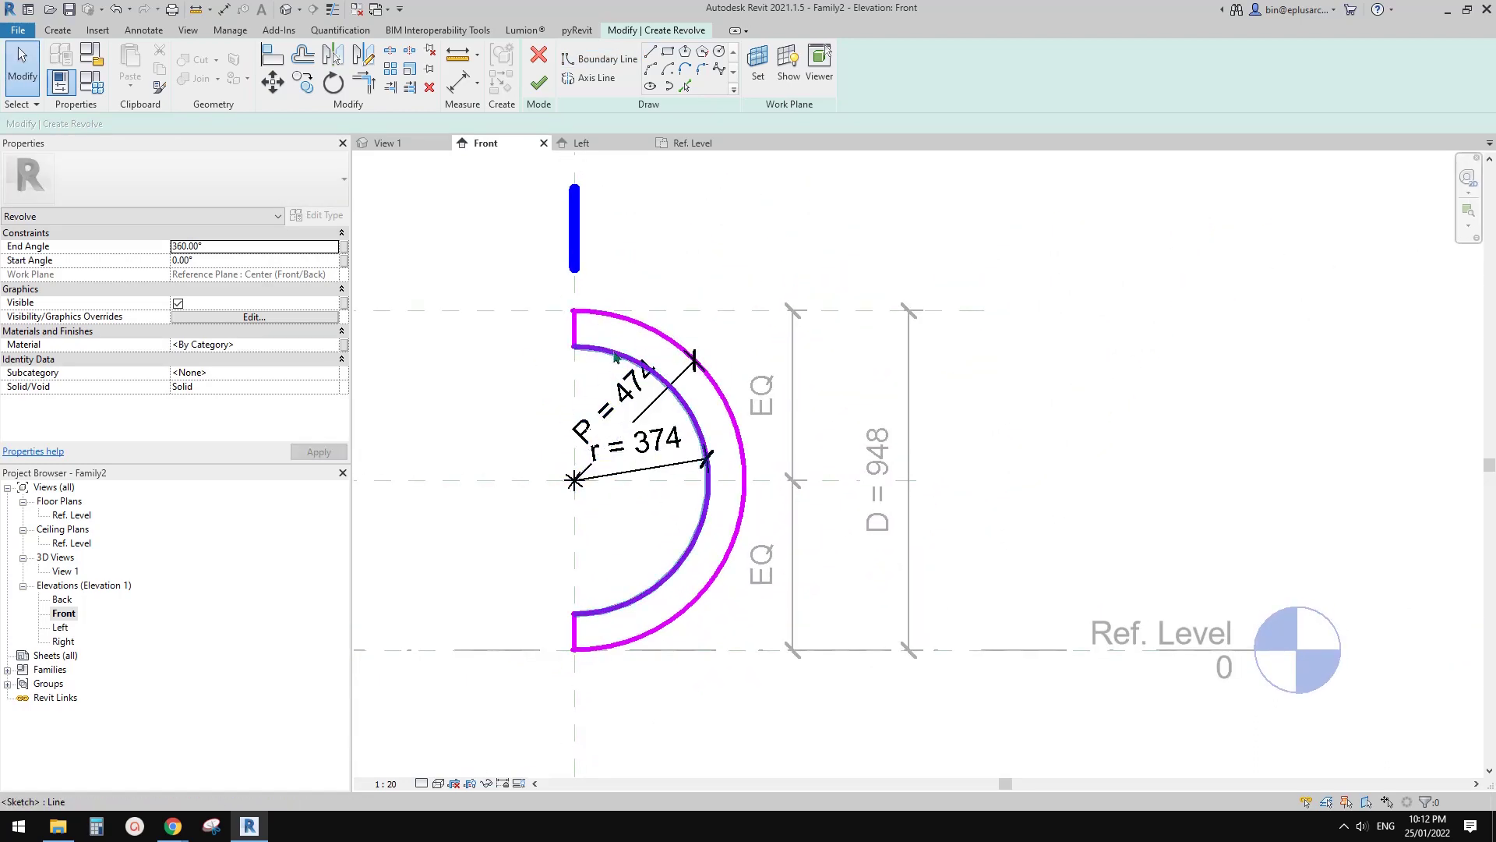
# - Finish the revolve sketch to create the hollow sphere
pyautogui.moveTo(715, 429); pyautogui.dragTo(740, 419, button='middle')
pyautogui.scroll(-1, 740, 419)
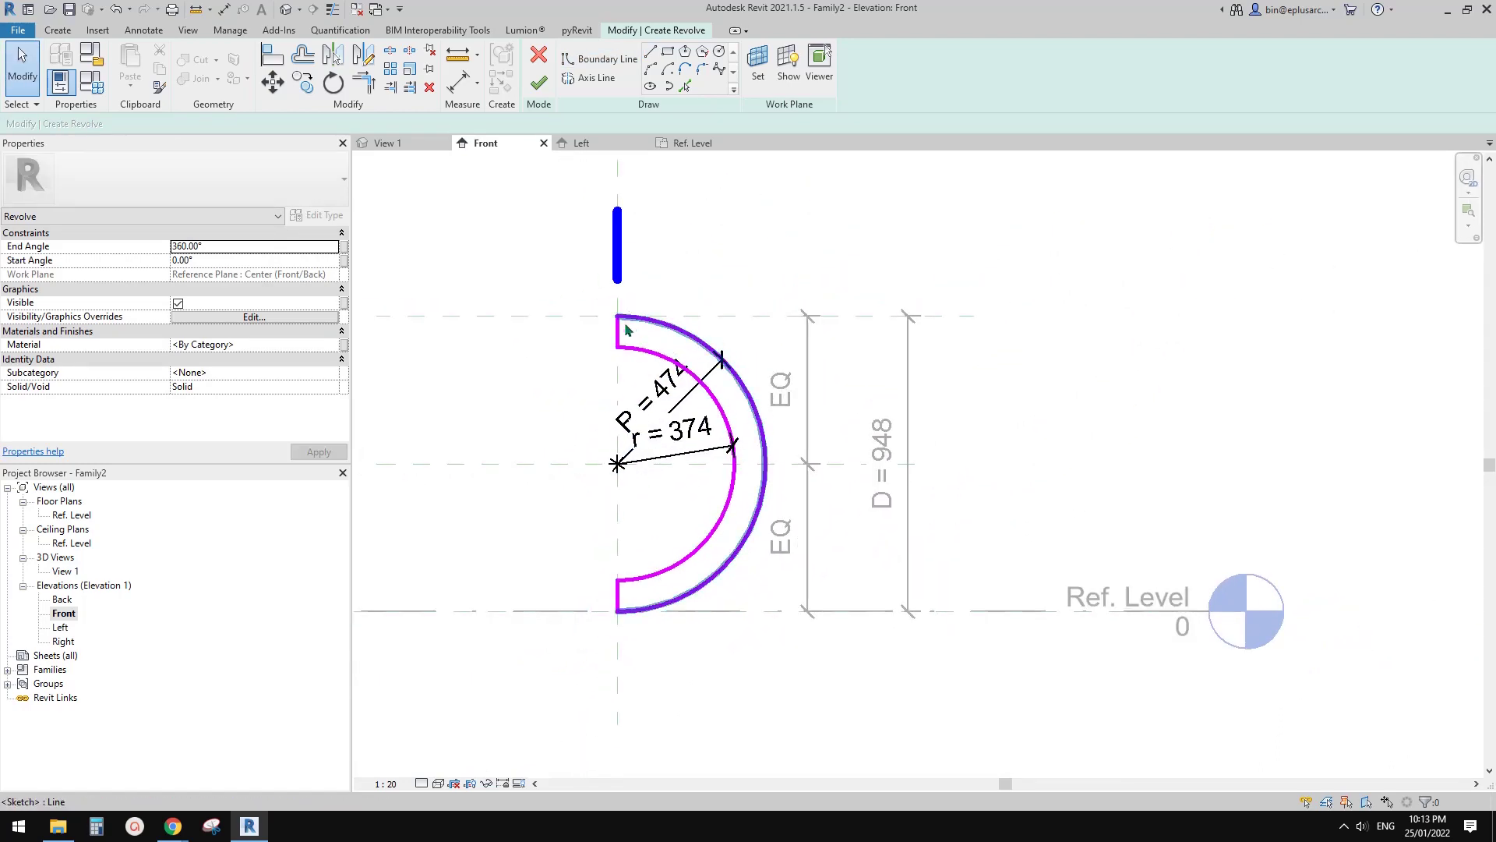
pyautogui.moveTo(628, 339); pyautogui.dragTo(668, 382, button='middle')
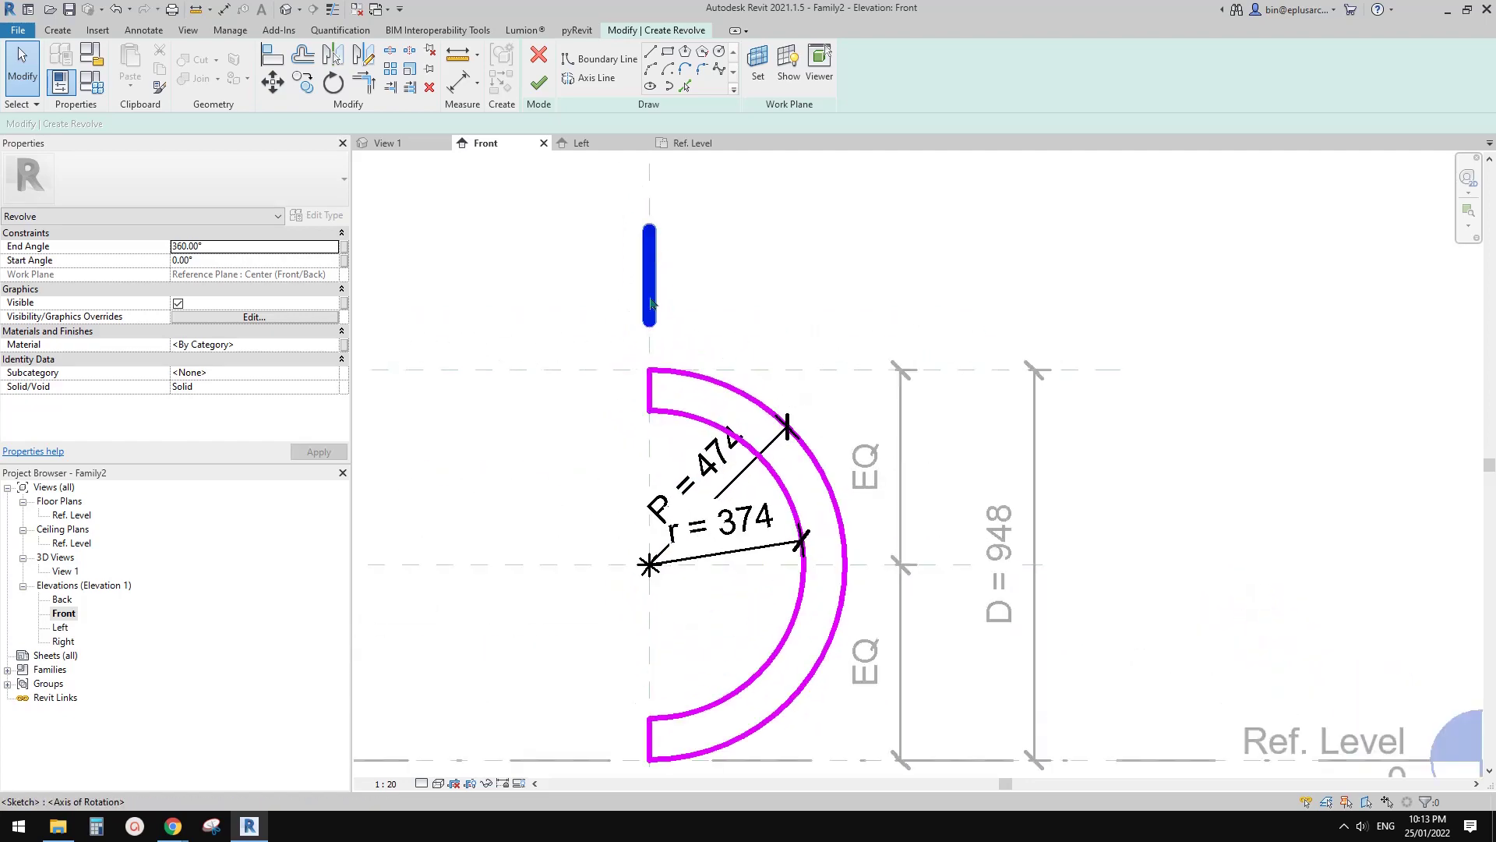
pyautogui.scroll(1, 647, 257)
pyautogui.click(539, 81)
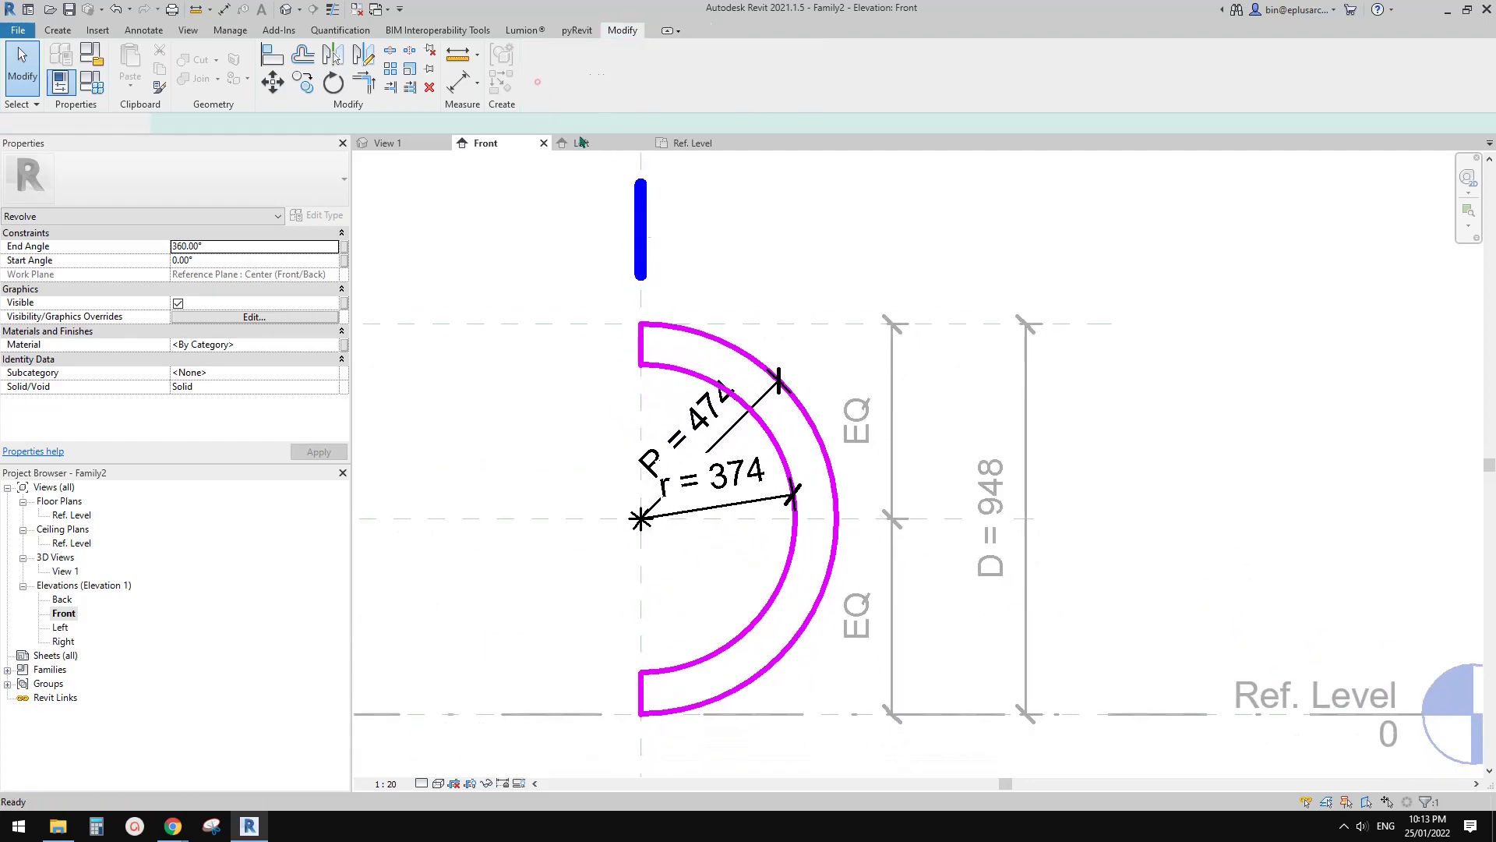
# - Open the default 3D view and examine the revolved hollow sphere
pyautogui.click(294, 15)
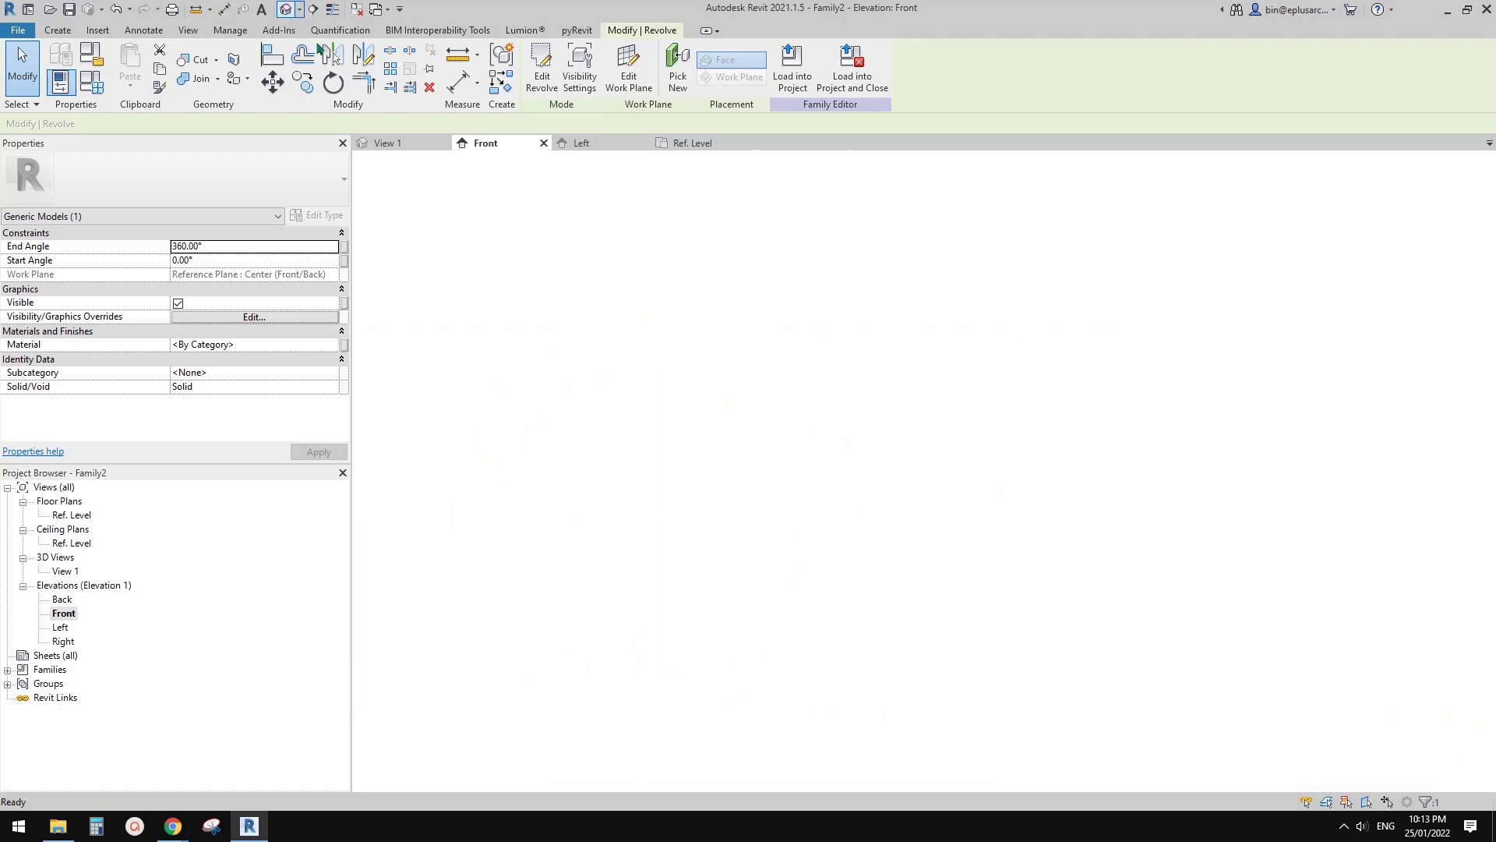
pyautogui.moveTo(1014, 578); pyautogui.dragTo(872, 471, button='middle')
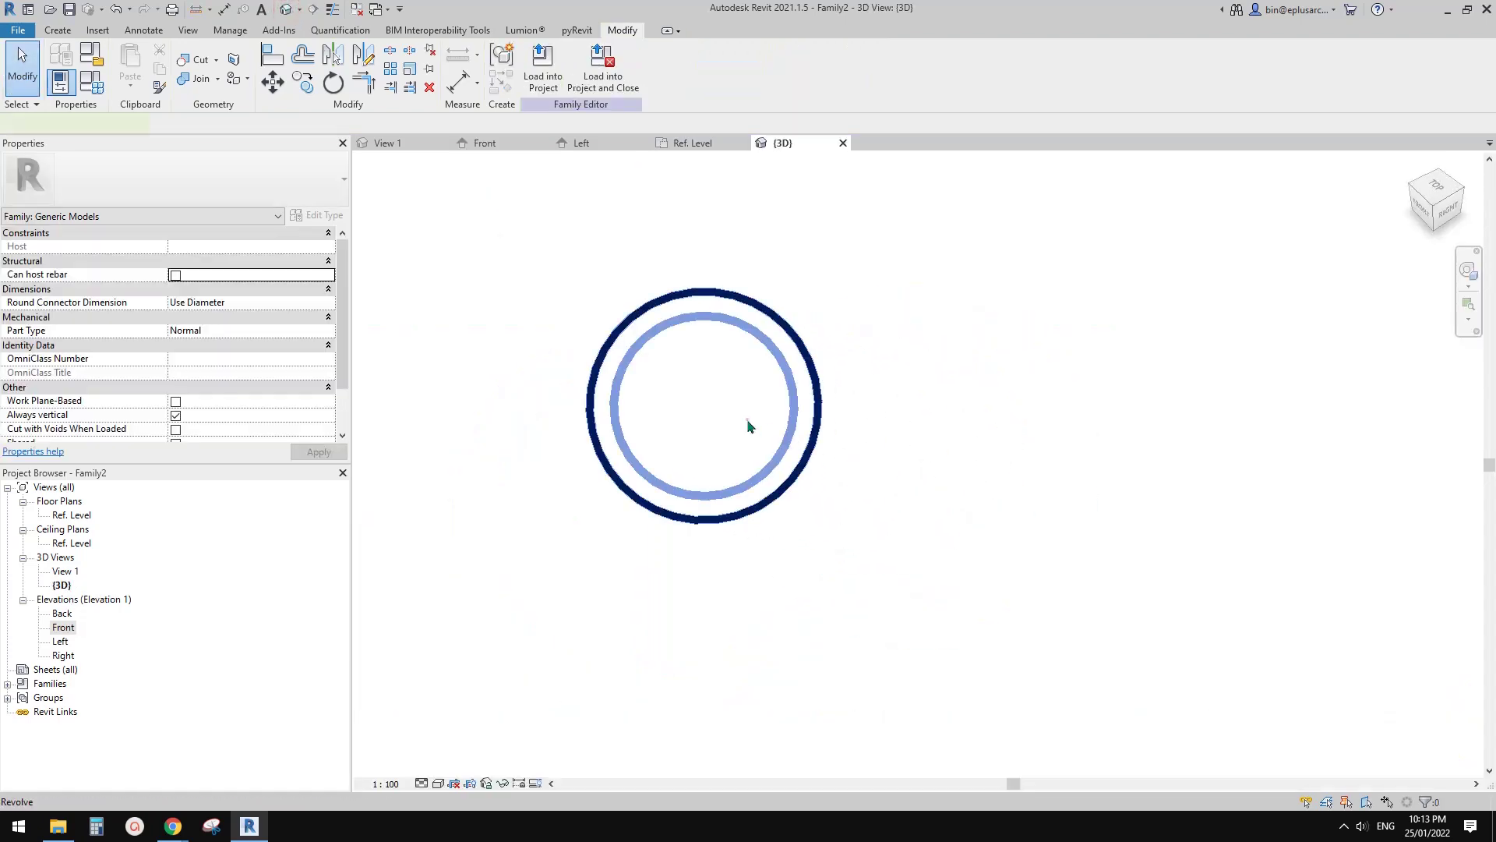
pyautogui.click(746, 419)
pyautogui.scroll(1, 963, 394)
pyautogui.moveTo(955, 423); pyautogui.dragTo(989, 417, button='middle')
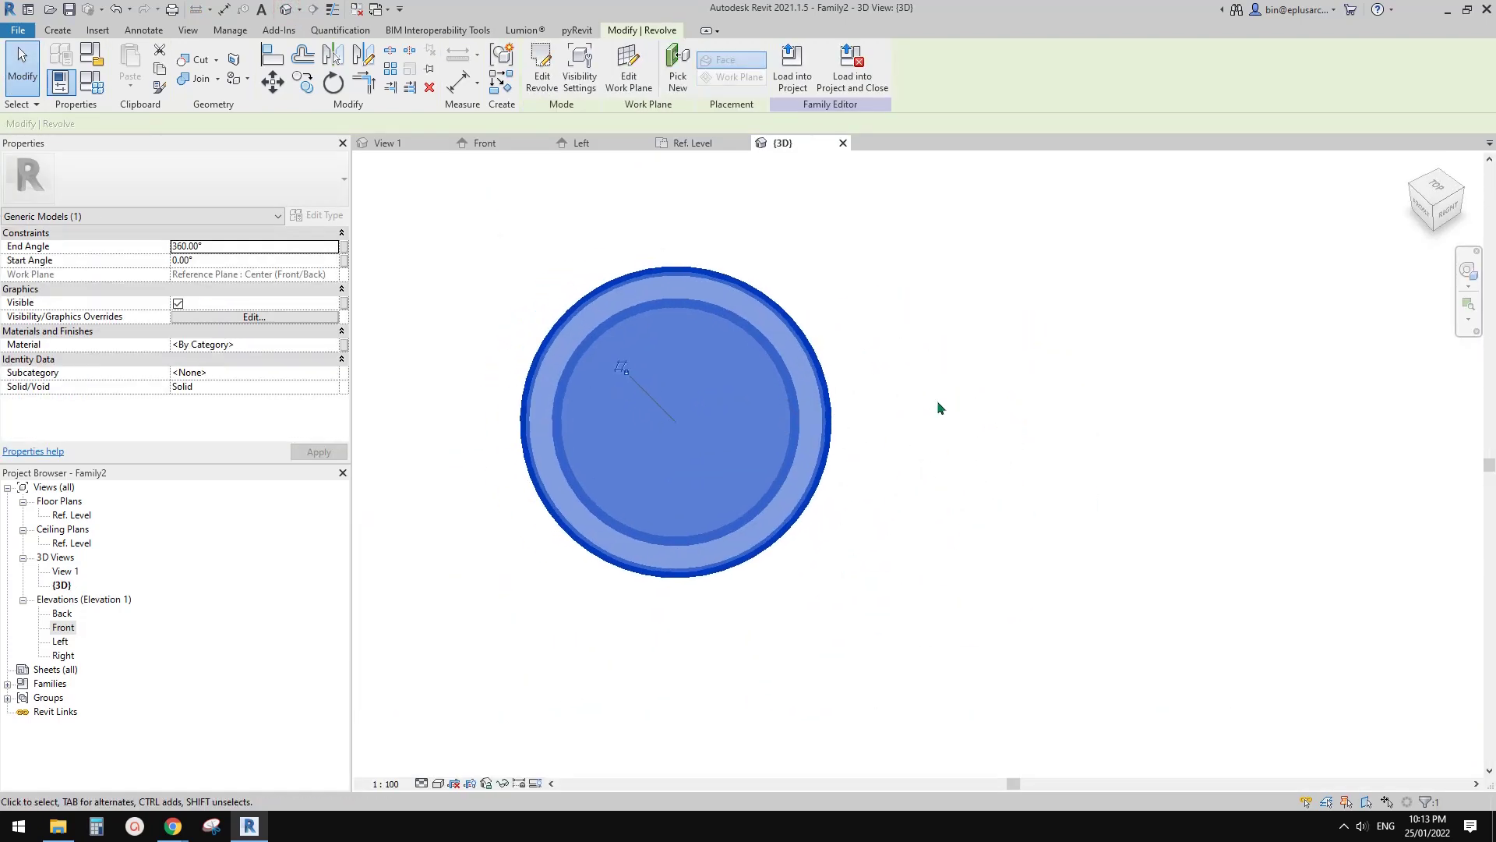
pyautogui.click(937, 400)
pyautogui.moveTo(810, 443); pyautogui.dragTo(841, 444, button='middle')
pyautogui.scroll(-1, 743, 463)
pyautogui.moveTo(743, 463)
pyautogui.mouseDown(button='middle')
pyautogui.moveTo(745, 444)
pyautogui.moveTo(767, 446)
pyautogui.moveTo(754, 436)
pyautogui.mouseUp(button='middle')
pyautogui.moveTo(749, 389); pyautogui.dragTo(732, 388, button='middle')
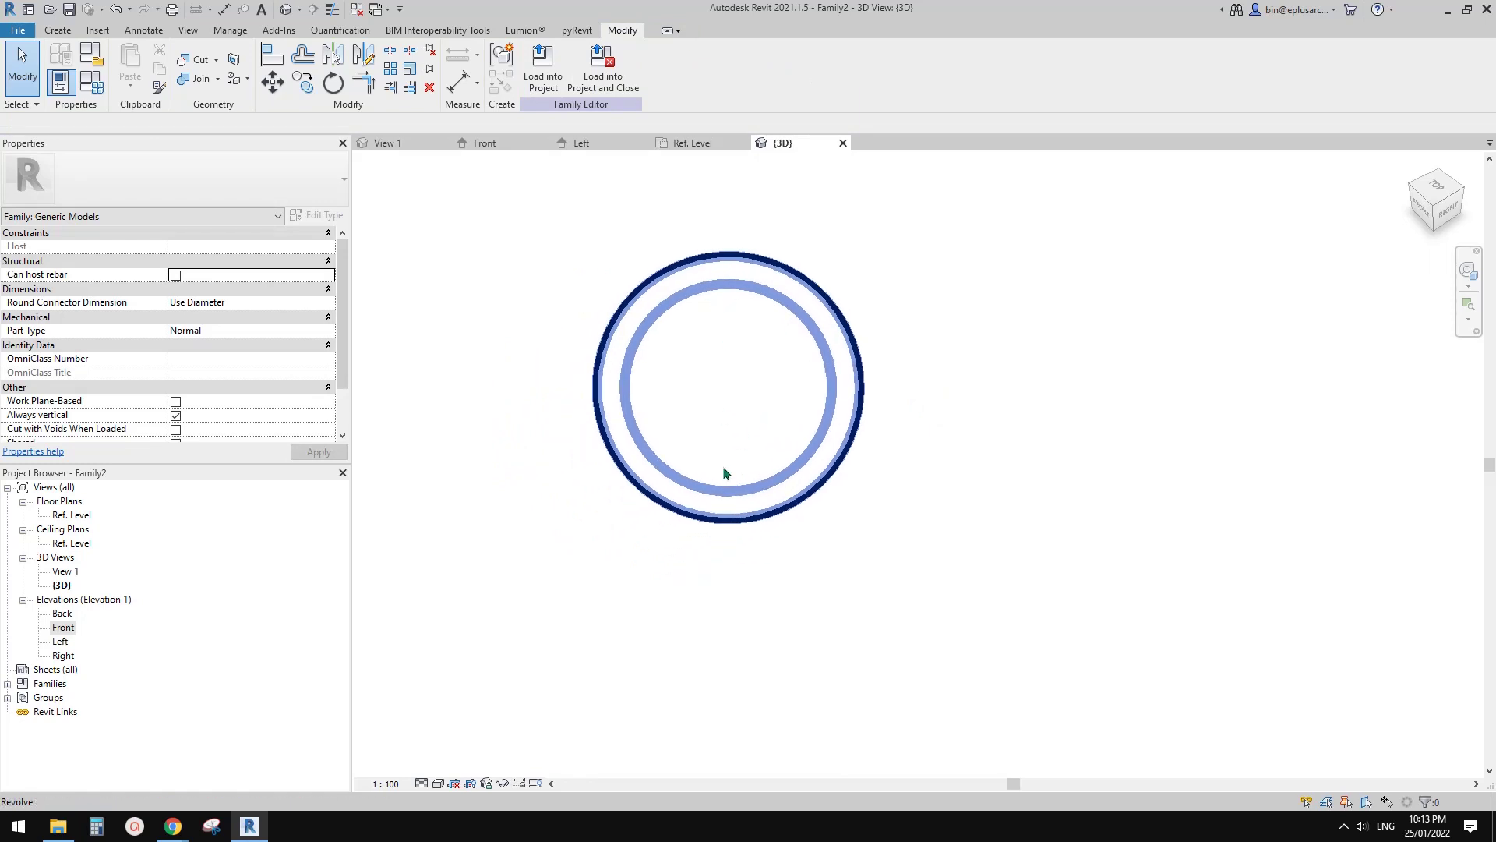
# - In the Front elevation, start a void revolve and sketch a 180° arc of about 320 mm radius centred on the reference plane intersection
pyautogui.doubleClick(63, 628)
pyautogui.scroll(2, 684, 503)
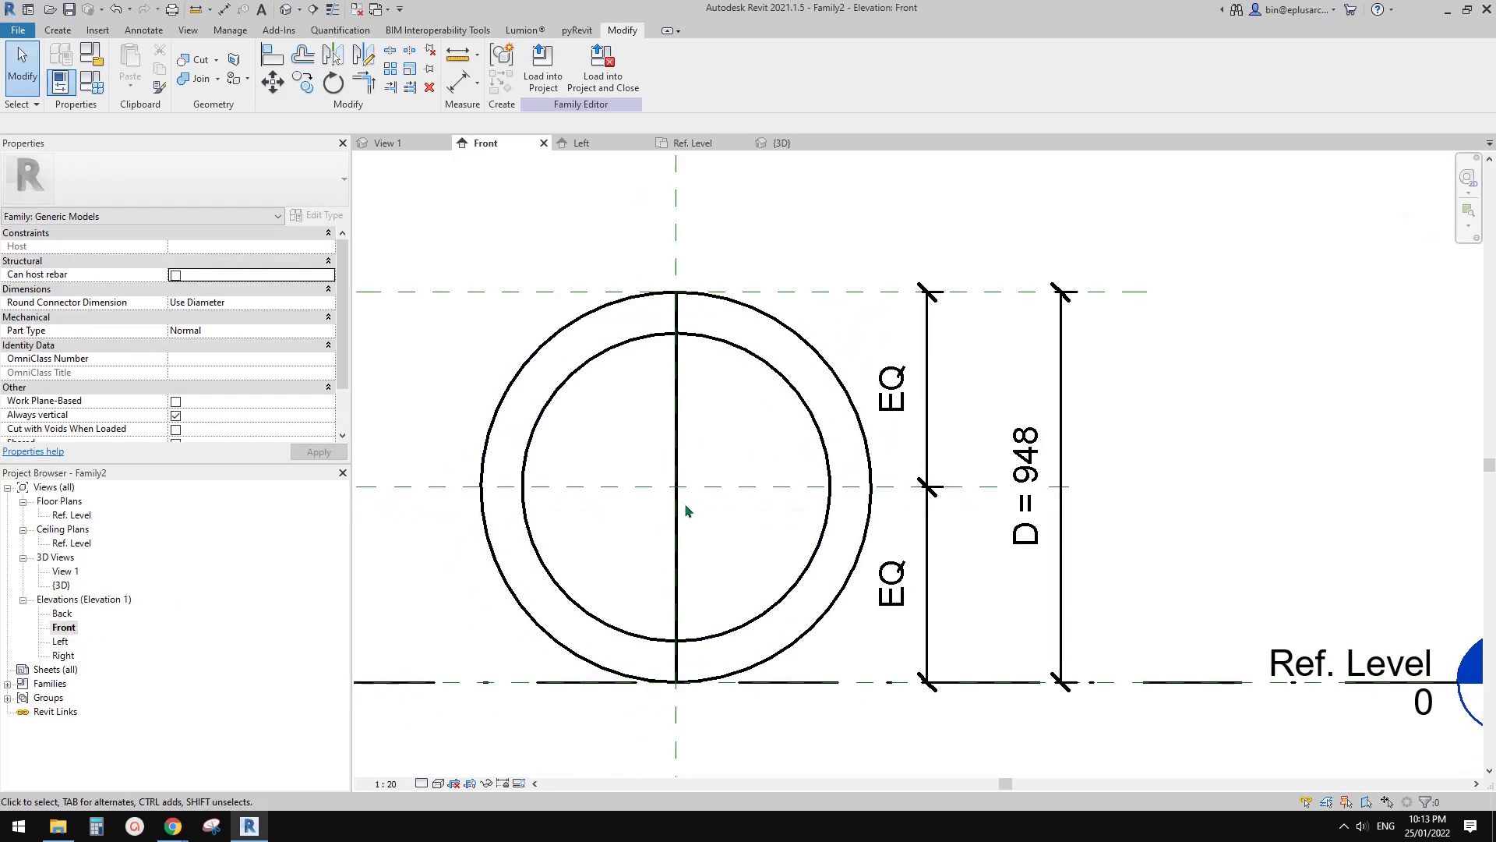
pyautogui.moveTo(696, 517); pyautogui.dragTo(710, 516, button='middle')
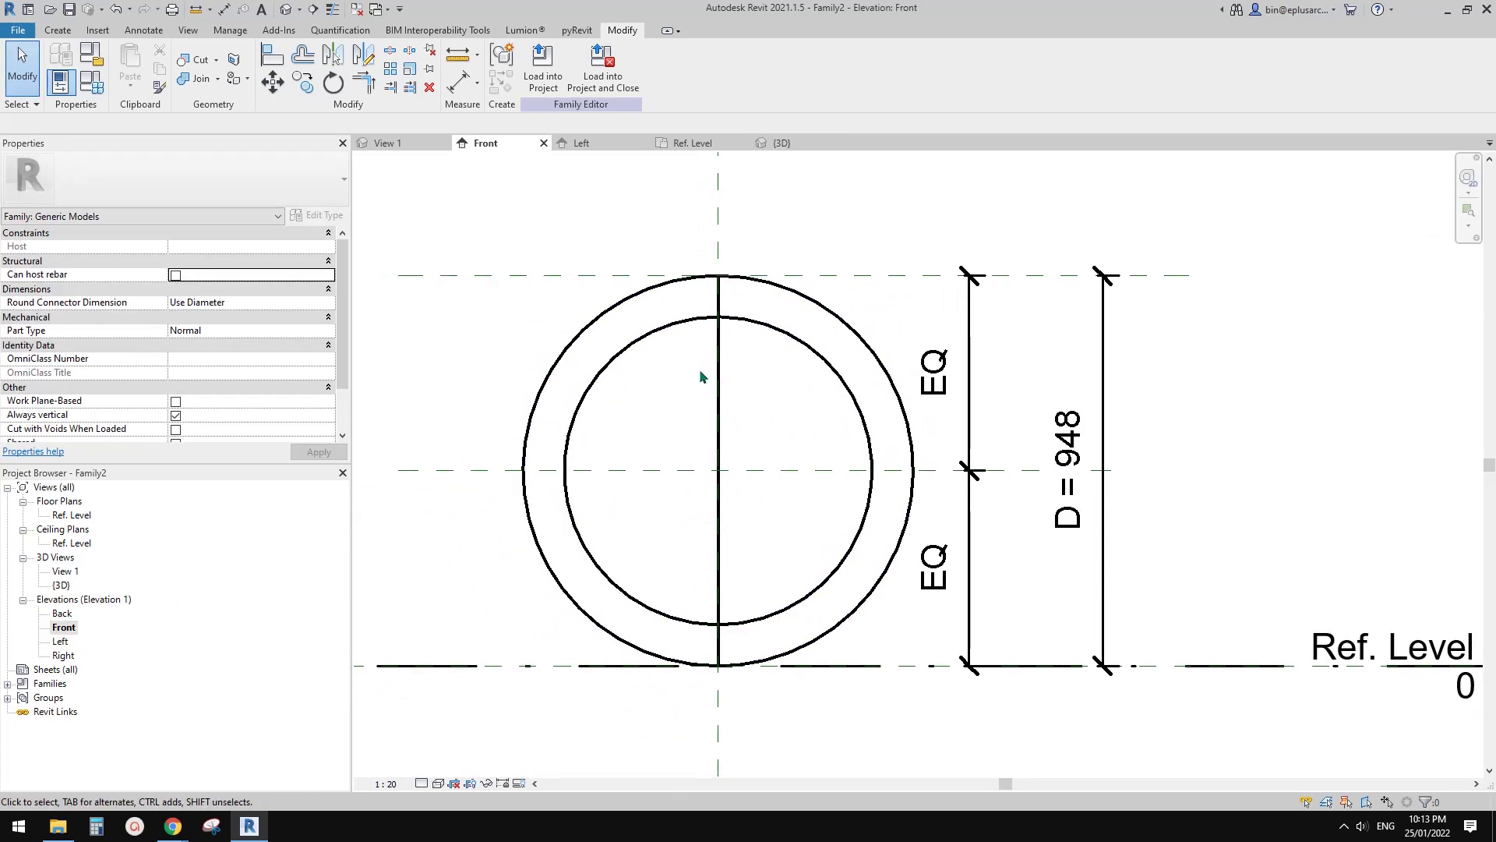
pyautogui.click(58, 29)
pyautogui.click(309, 85)
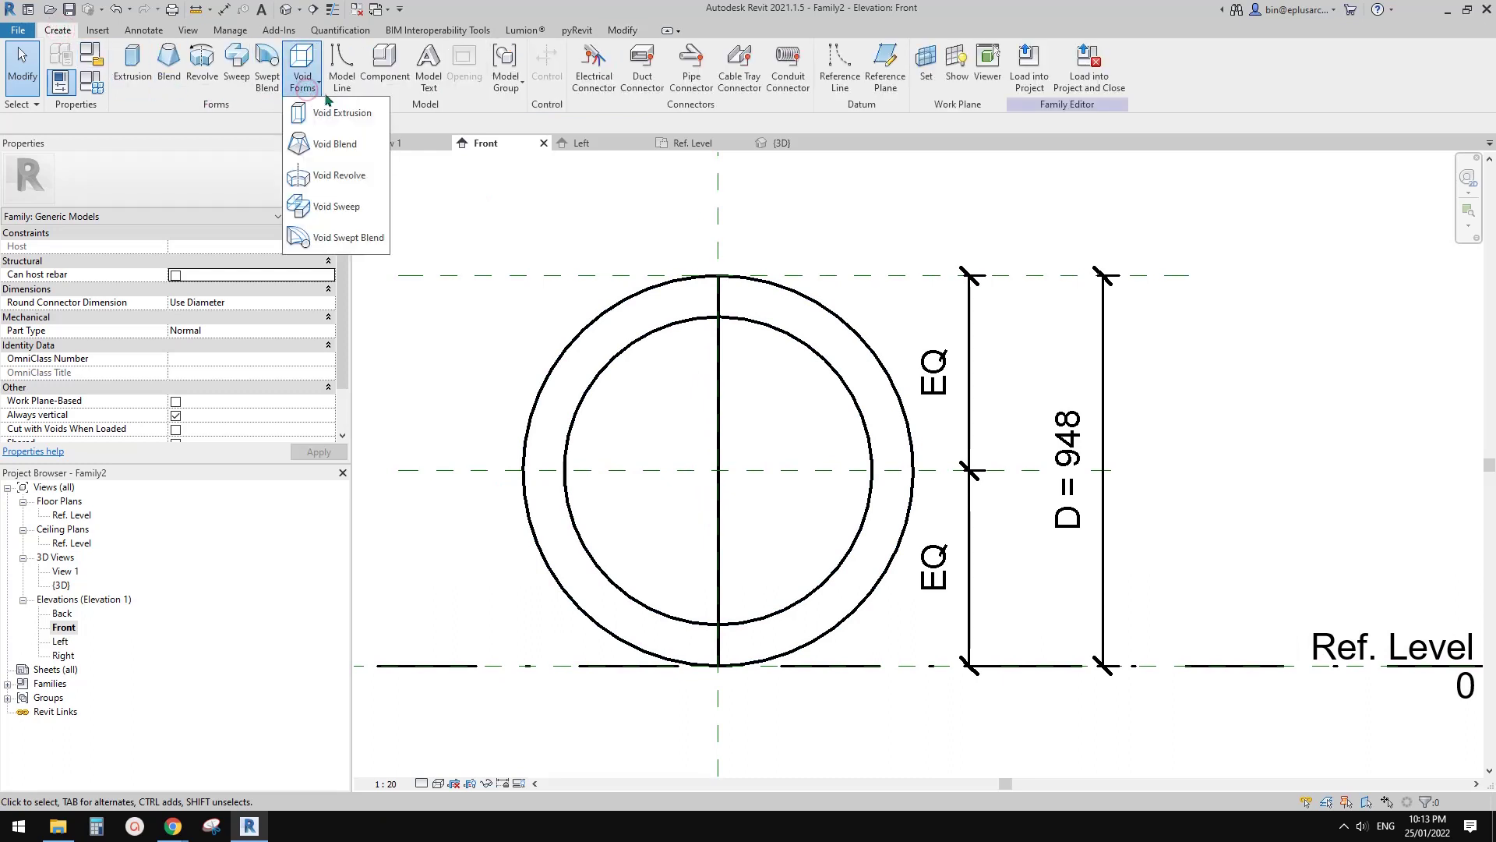
pyautogui.click(337, 178)
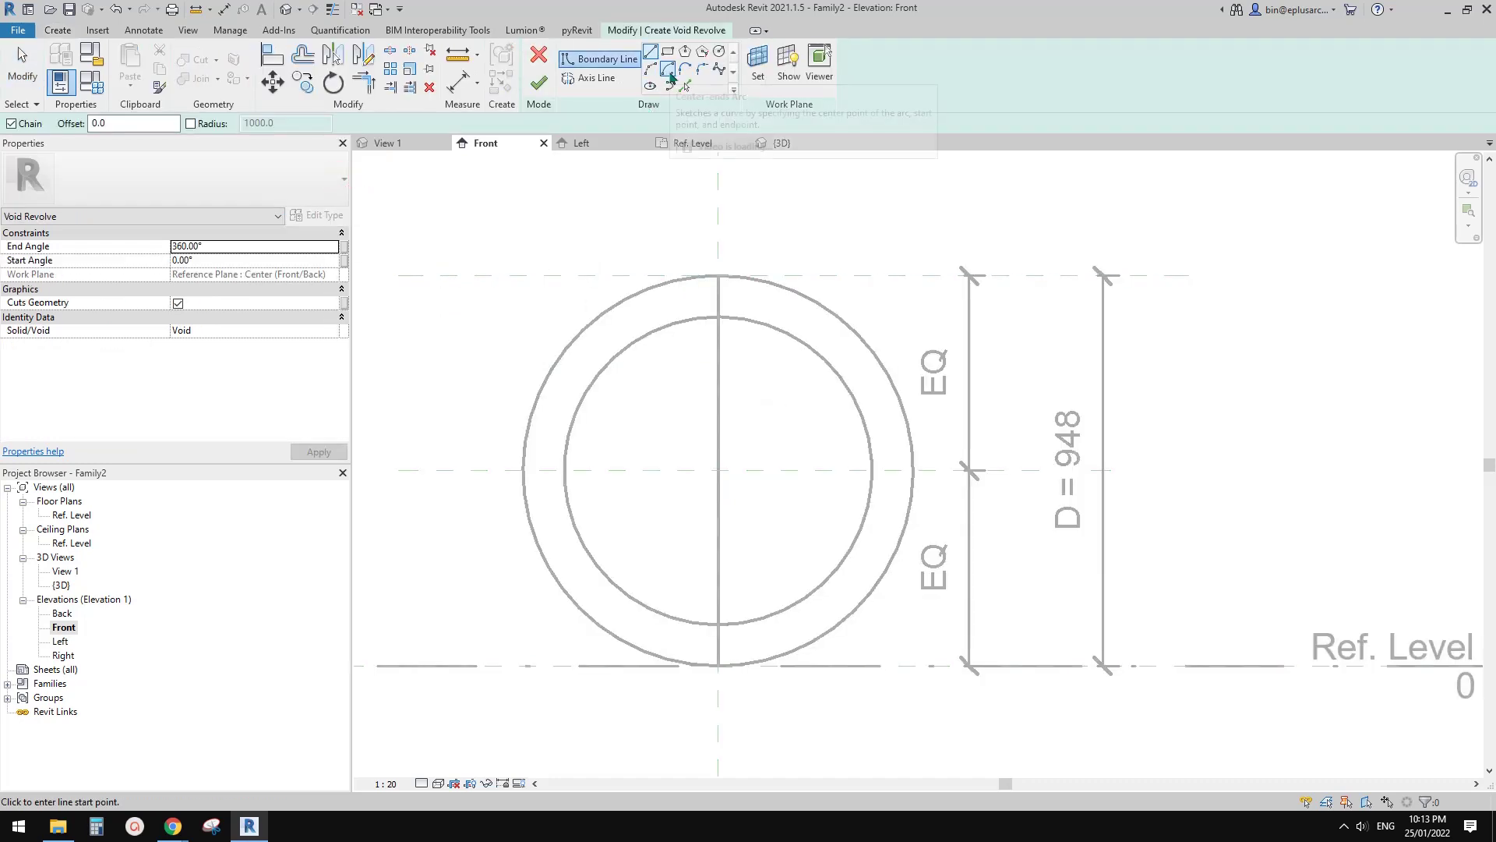
pyautogui.click(668, 70)
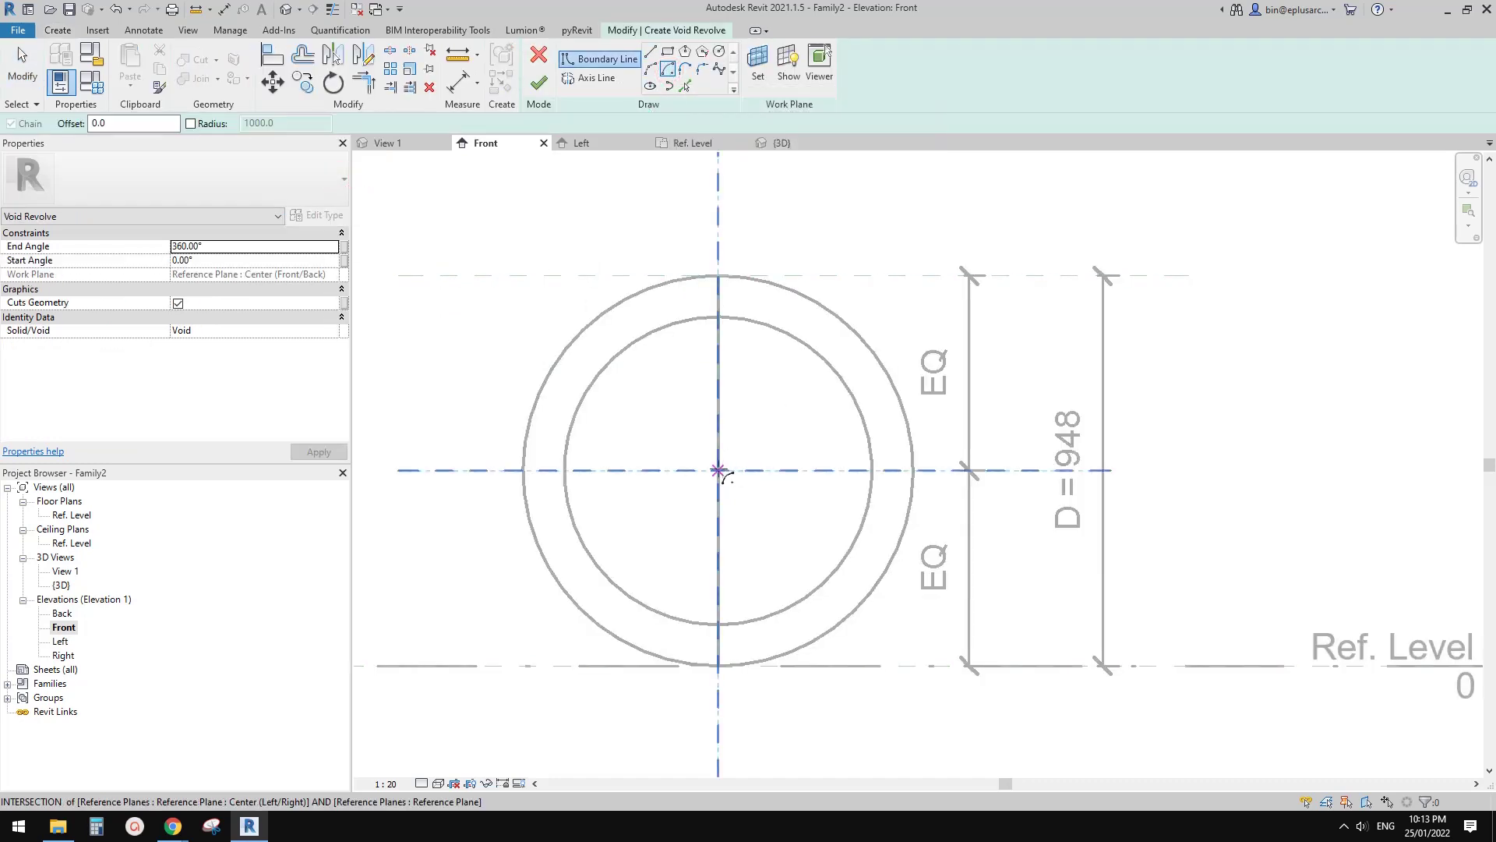
pyautogui.click(719, 471)
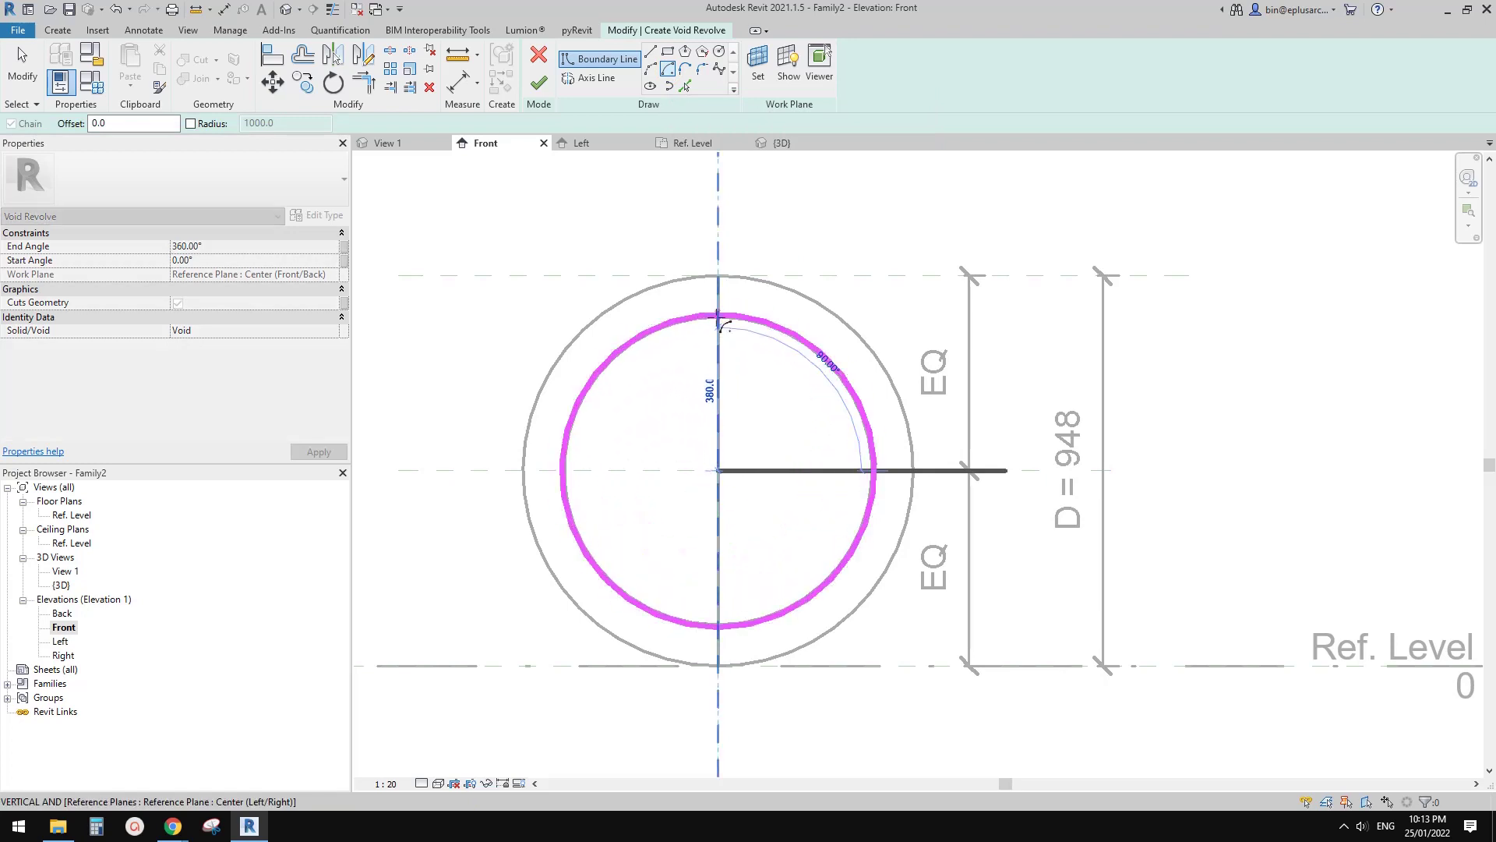
pyautogui.click(719, 317)
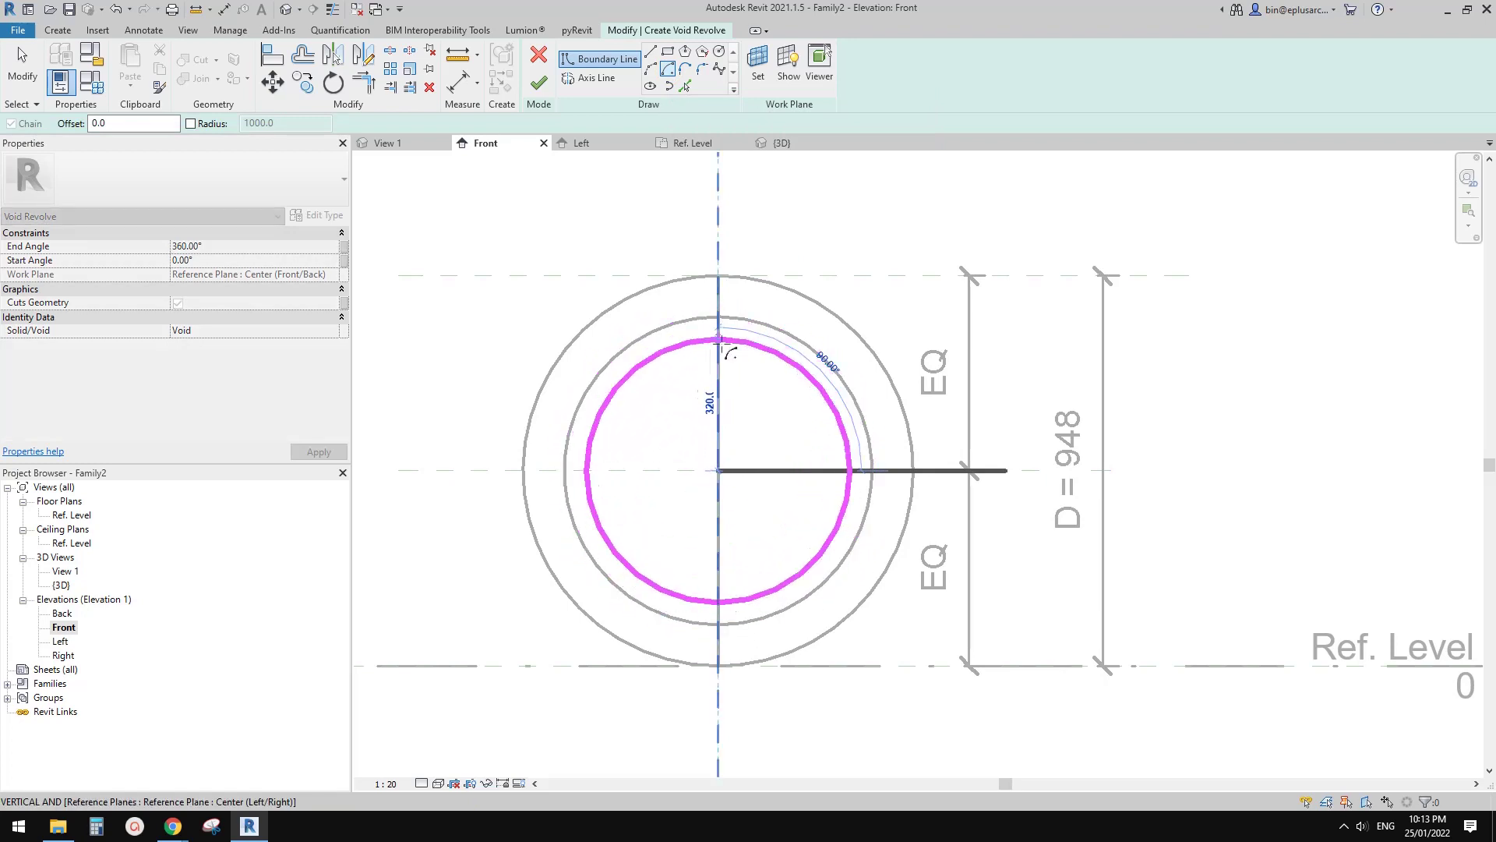
pyautogui.click(719, 341)
pyautogui.click(719, 601)
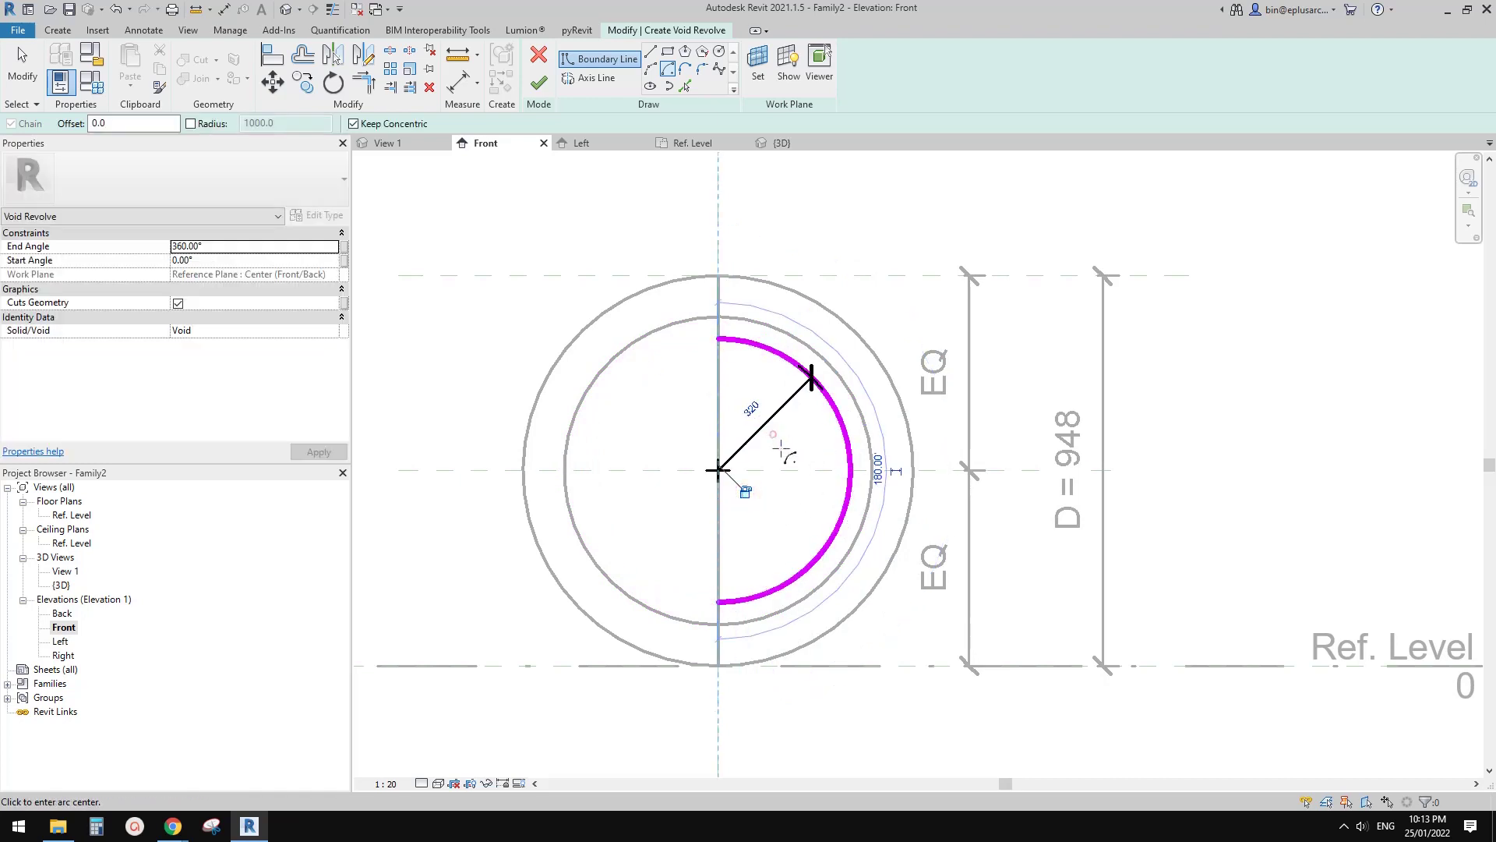
# - Make the arc's temporary radius dimension permanent and label it with the parameter r
pyautogui.scroll(1, 749, 499)
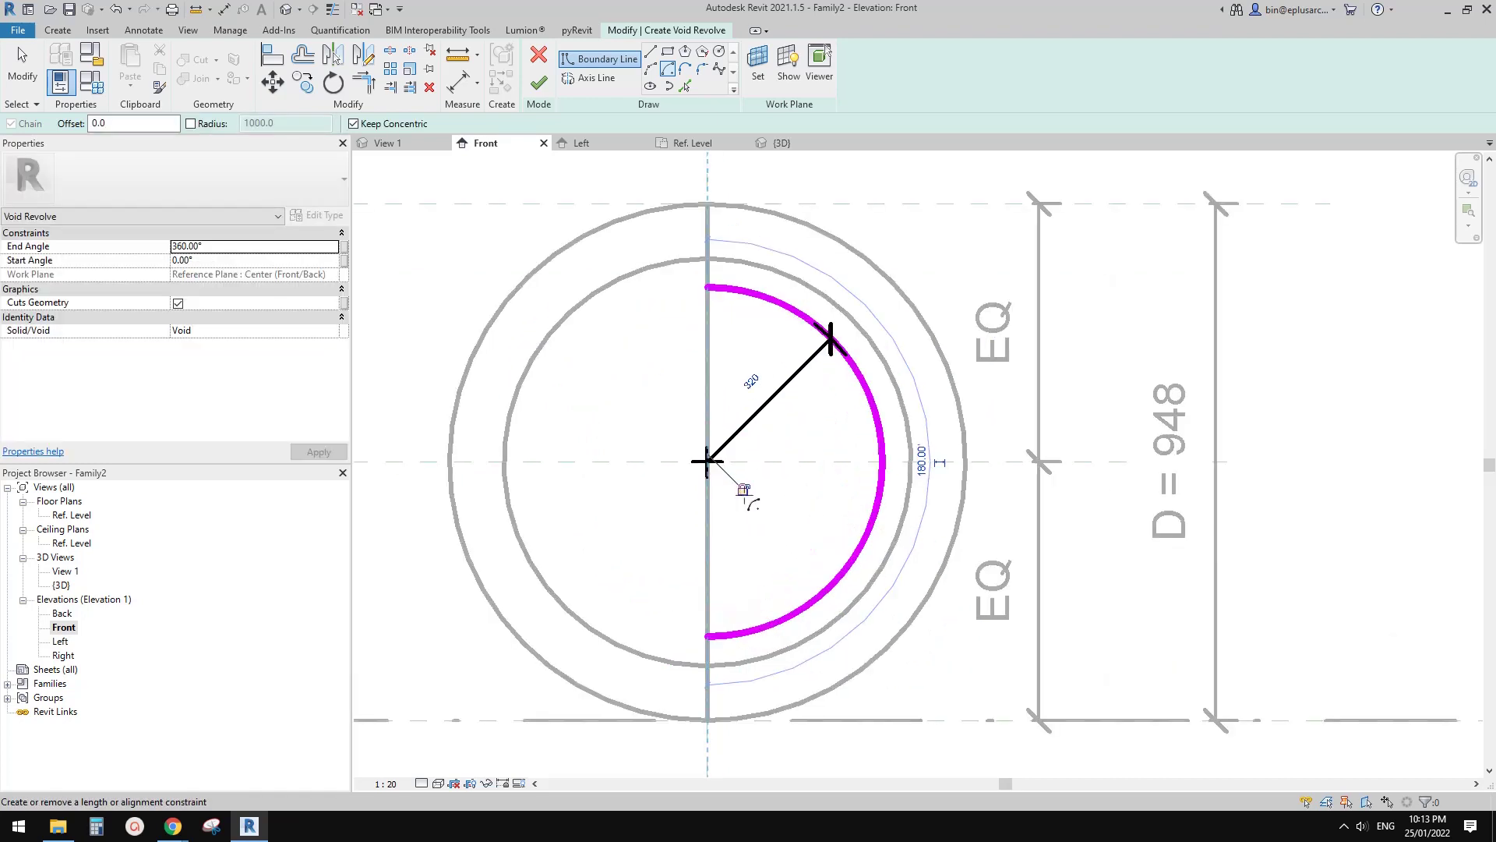
pyautogui.click(744, 493)
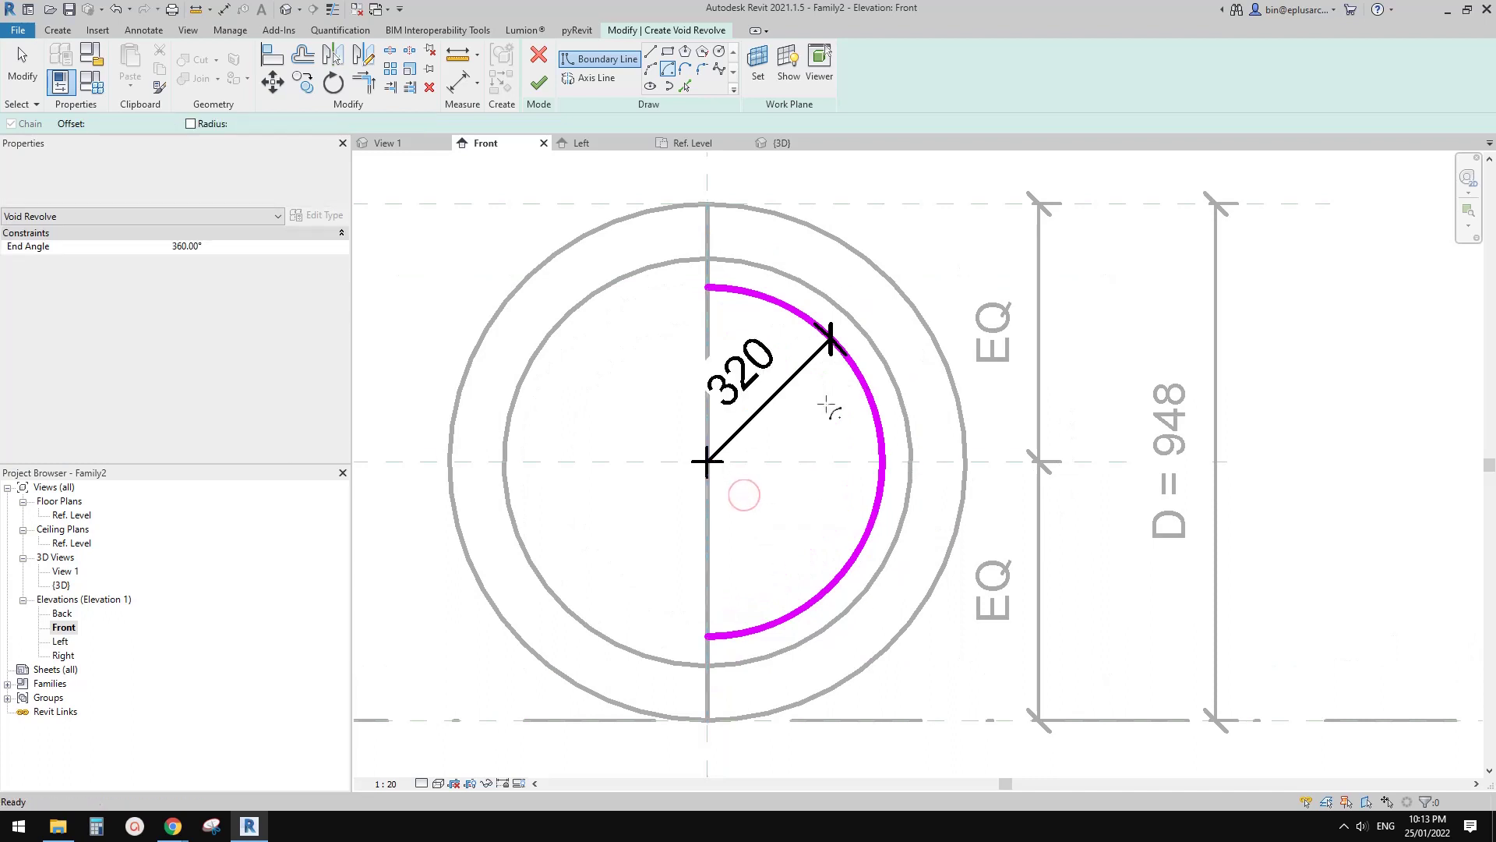
pyautogui.press('Escape')
pyautogui.click(772, 396)
pyautogui.click(607, 67)
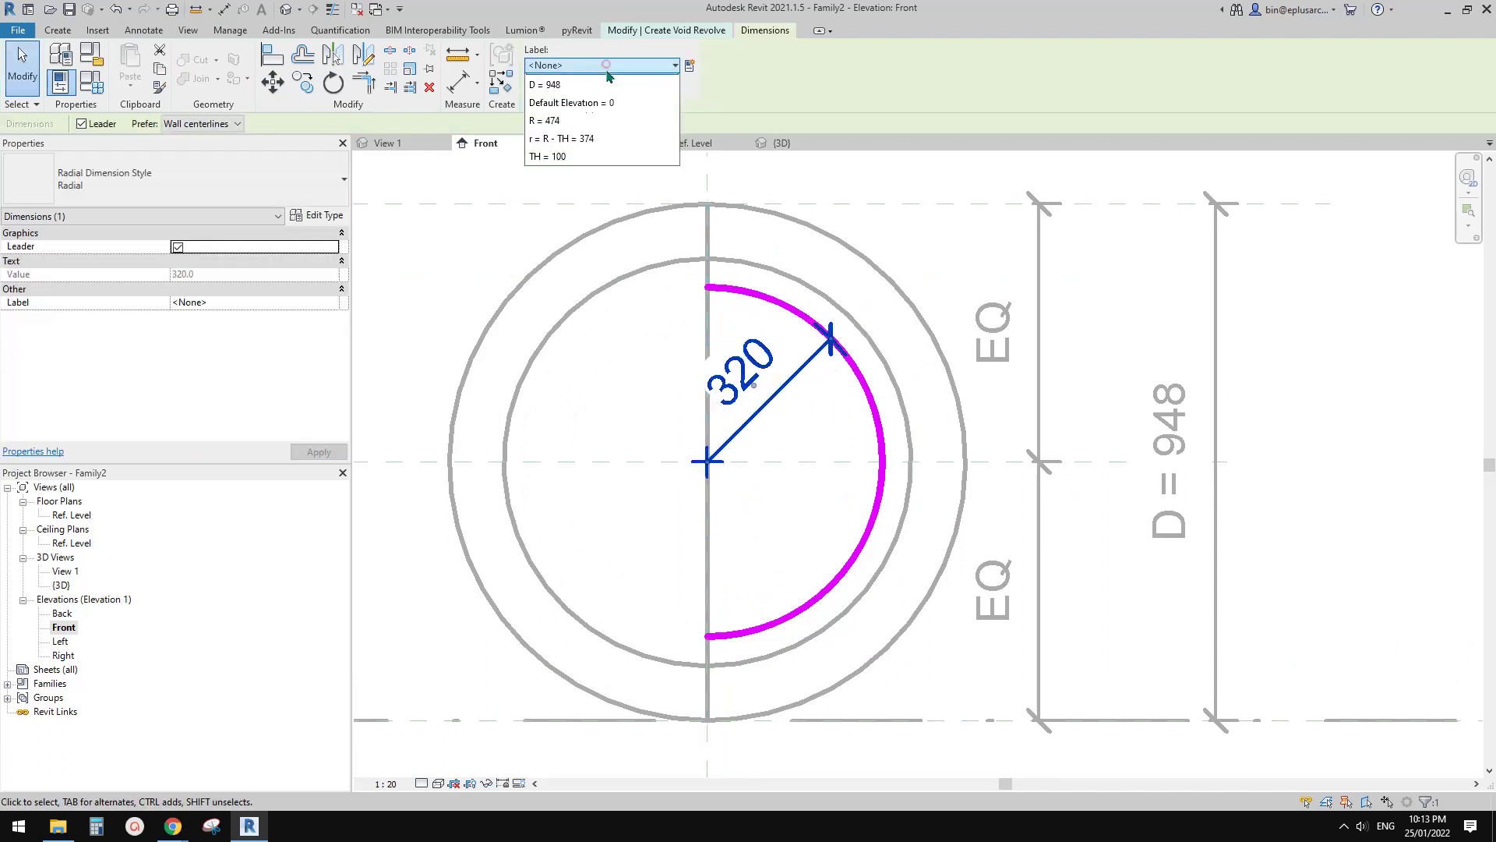
pyautogui.click(563, 173)
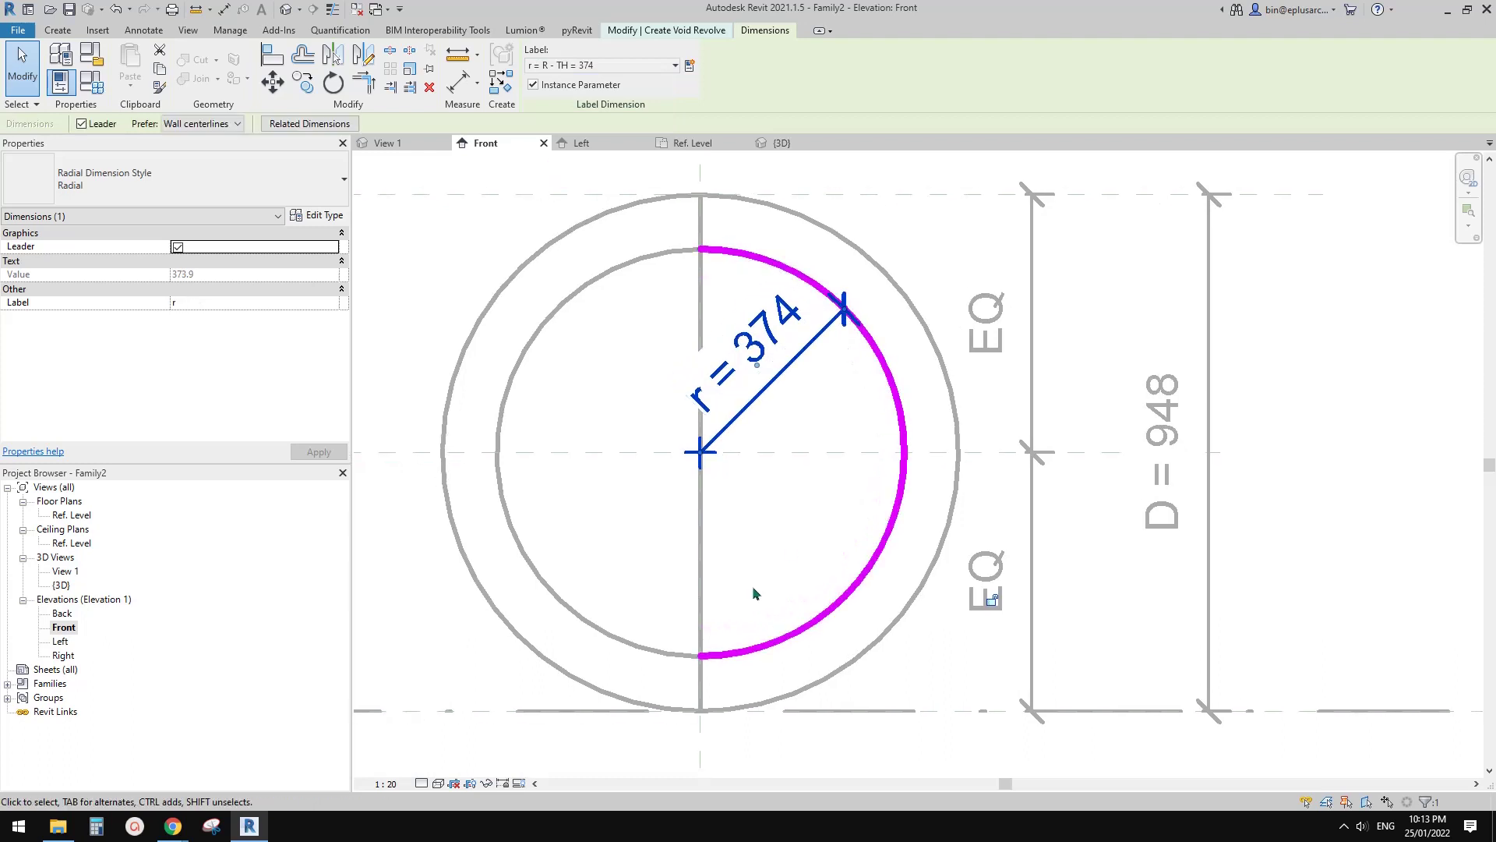
# - Close the void profile with a straight vertical boundary line joining the two ends of the arc
pyautogui.moveTo(753, 587); pyautogui.dragTo(747, 571, button='middle')
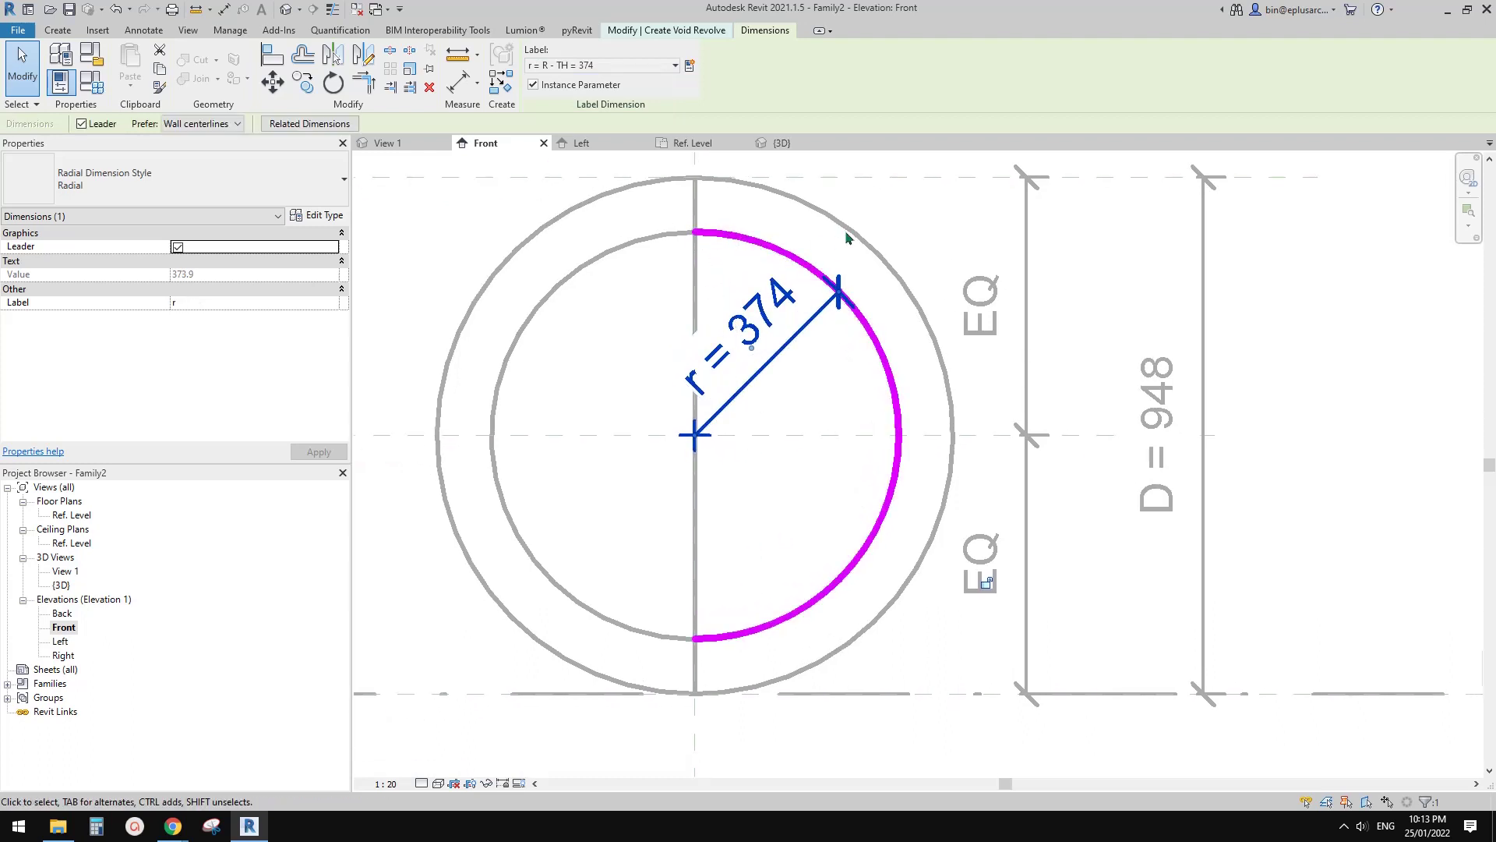
pyautogui.moveTo(807, 359); pyautogui.dragTo(794, 368, button='middle')
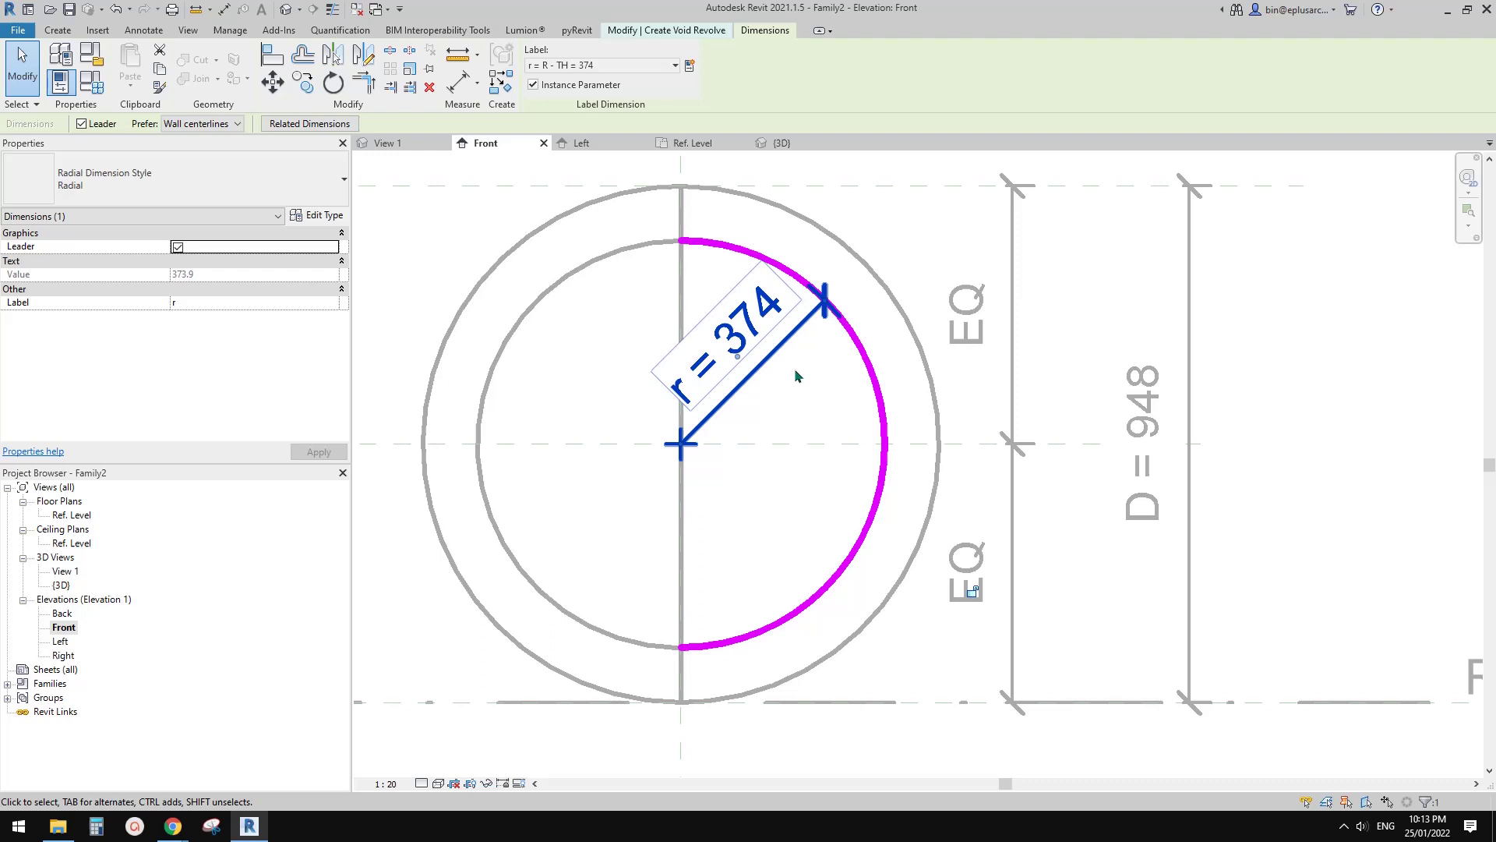
pyautogui.click(623, 35)
pyautogui.click(650, 51)
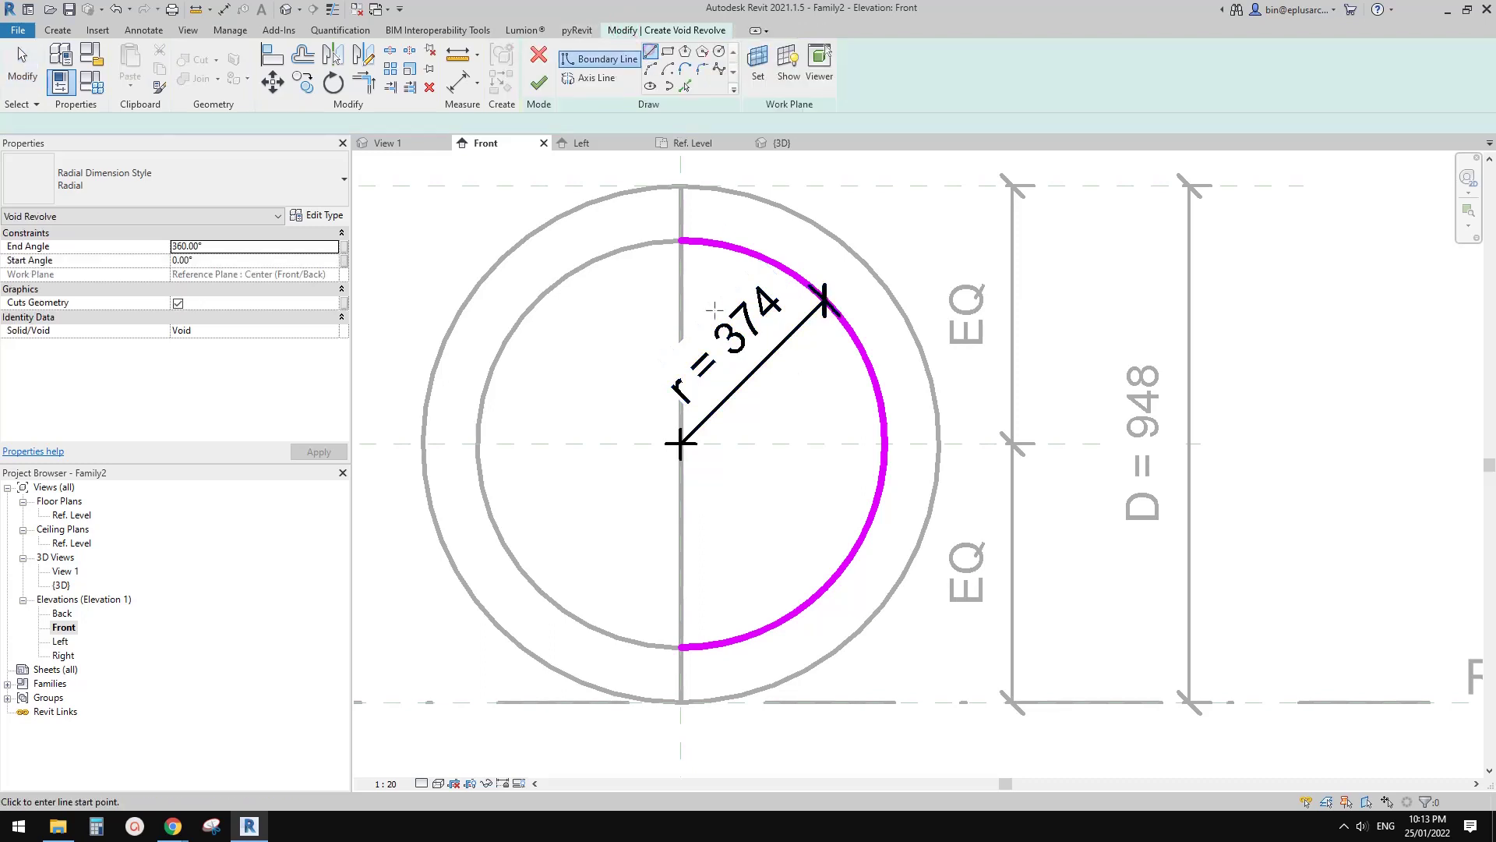
pyautogui.click(681, 241)
pyautogui.click(681, 647)
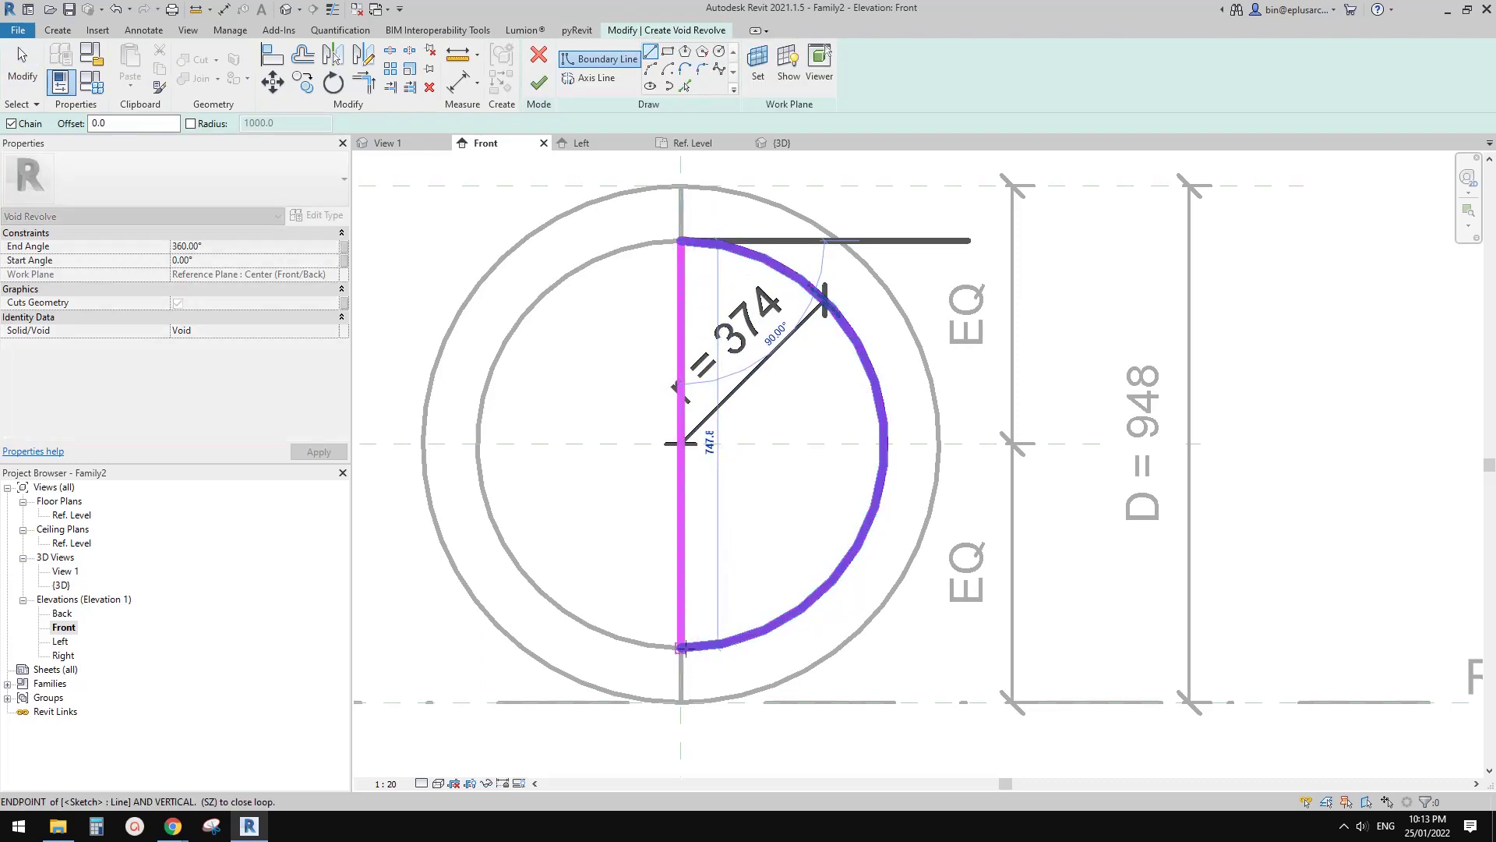
pyautogui.scroll(-3, 720, 610)
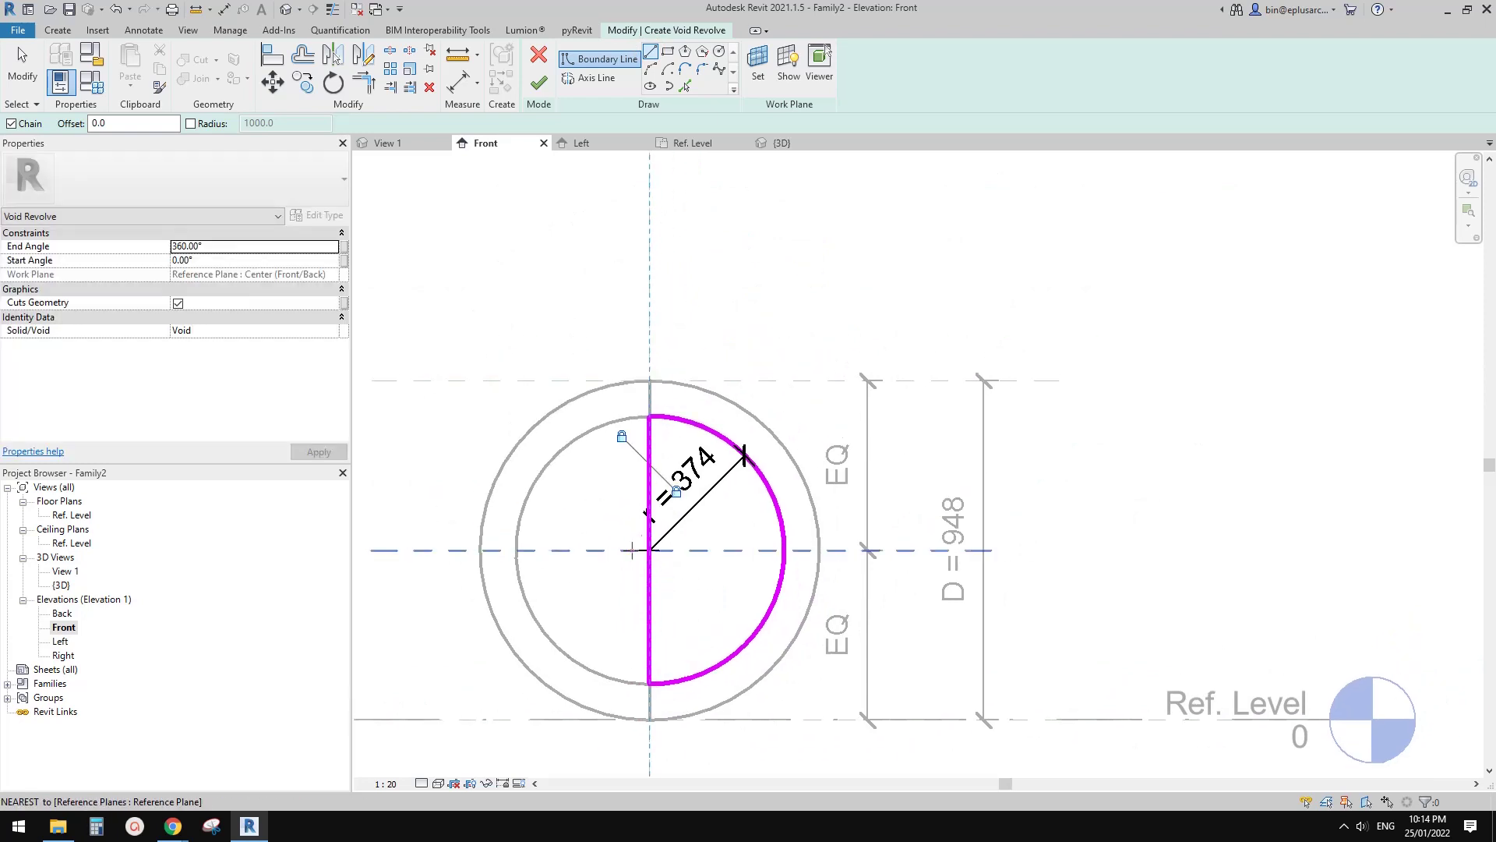
pyautogui.press('Escape')
# - Draw an axis line about 120 mm long on the vertical centre plane above the sphere and finish the void revolve
pyautogui.click(597, 78)
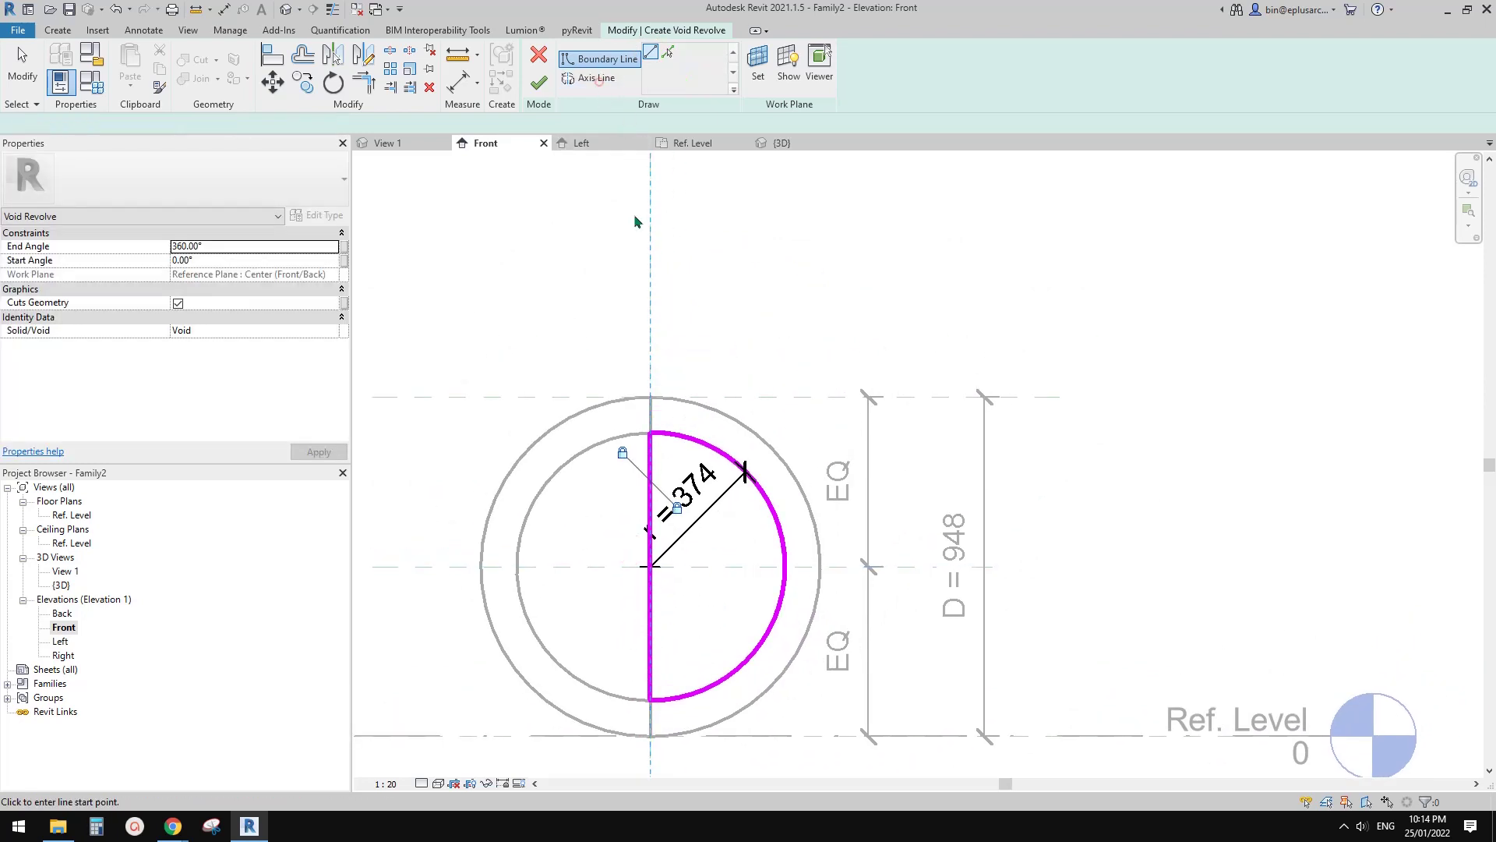
pyautogui.click(650, 347)
pyautogui.click(650, 300)
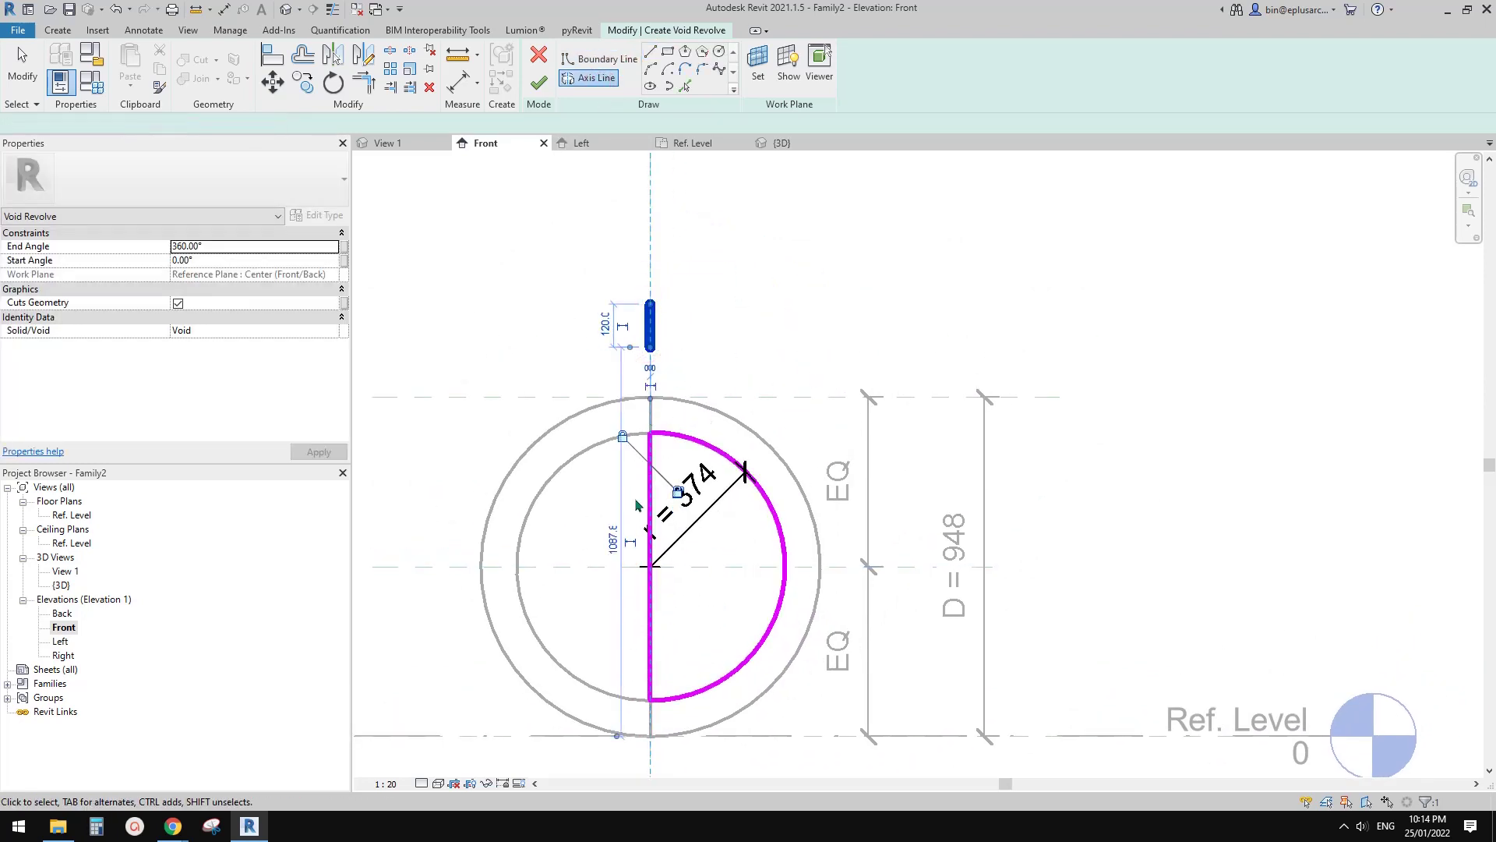
pyautogui.press('Escape')
pyautogui.press('Escape')
pyautogui.moveTo(710, 468); pyautogui.dragTo(723, 414, button='middle')
pyautogui.click(539, 82)
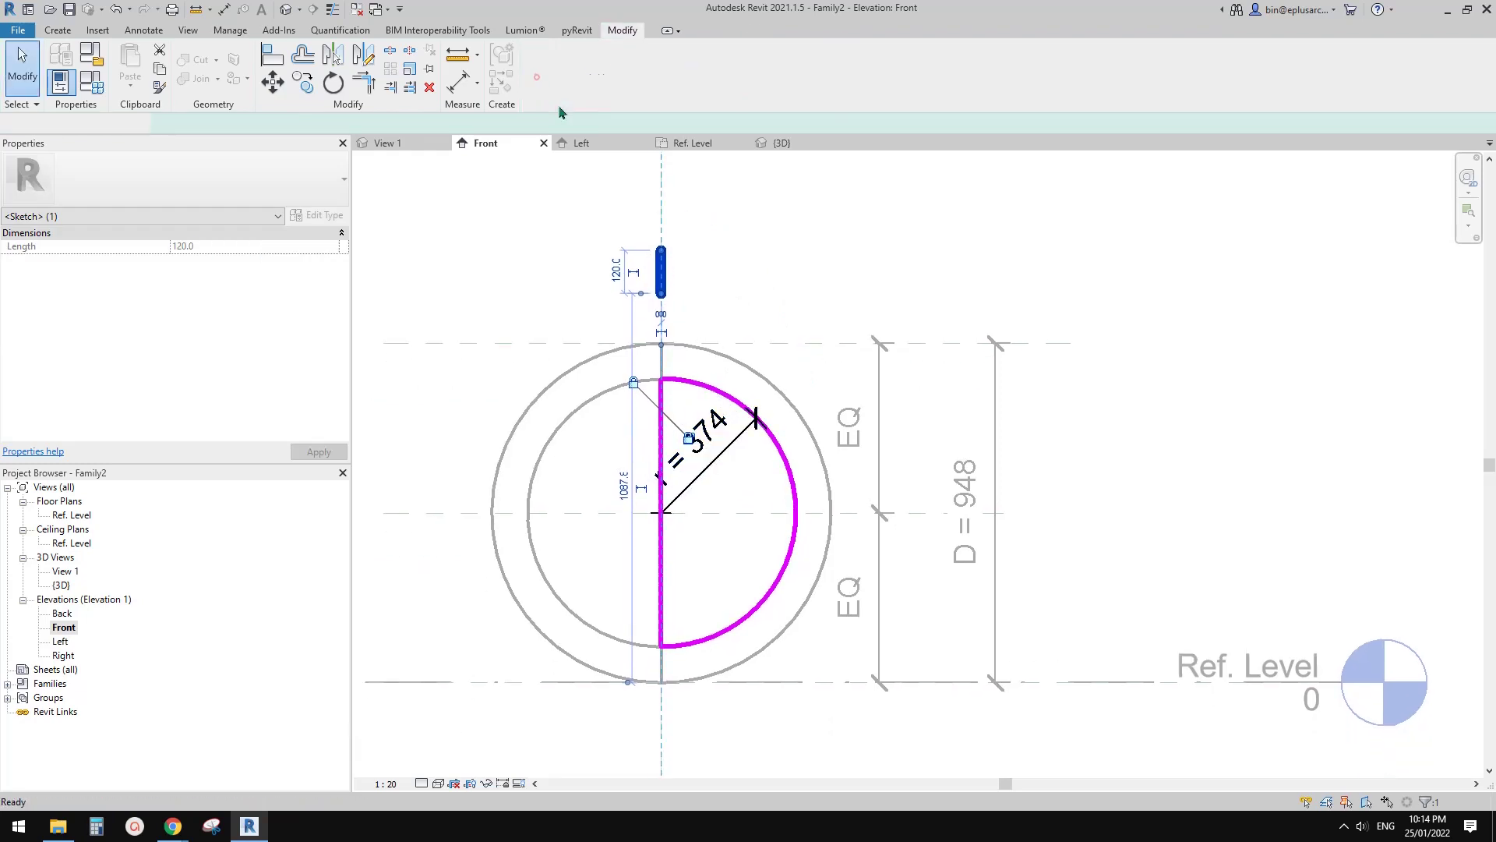
pyautogui.click(564, 266)
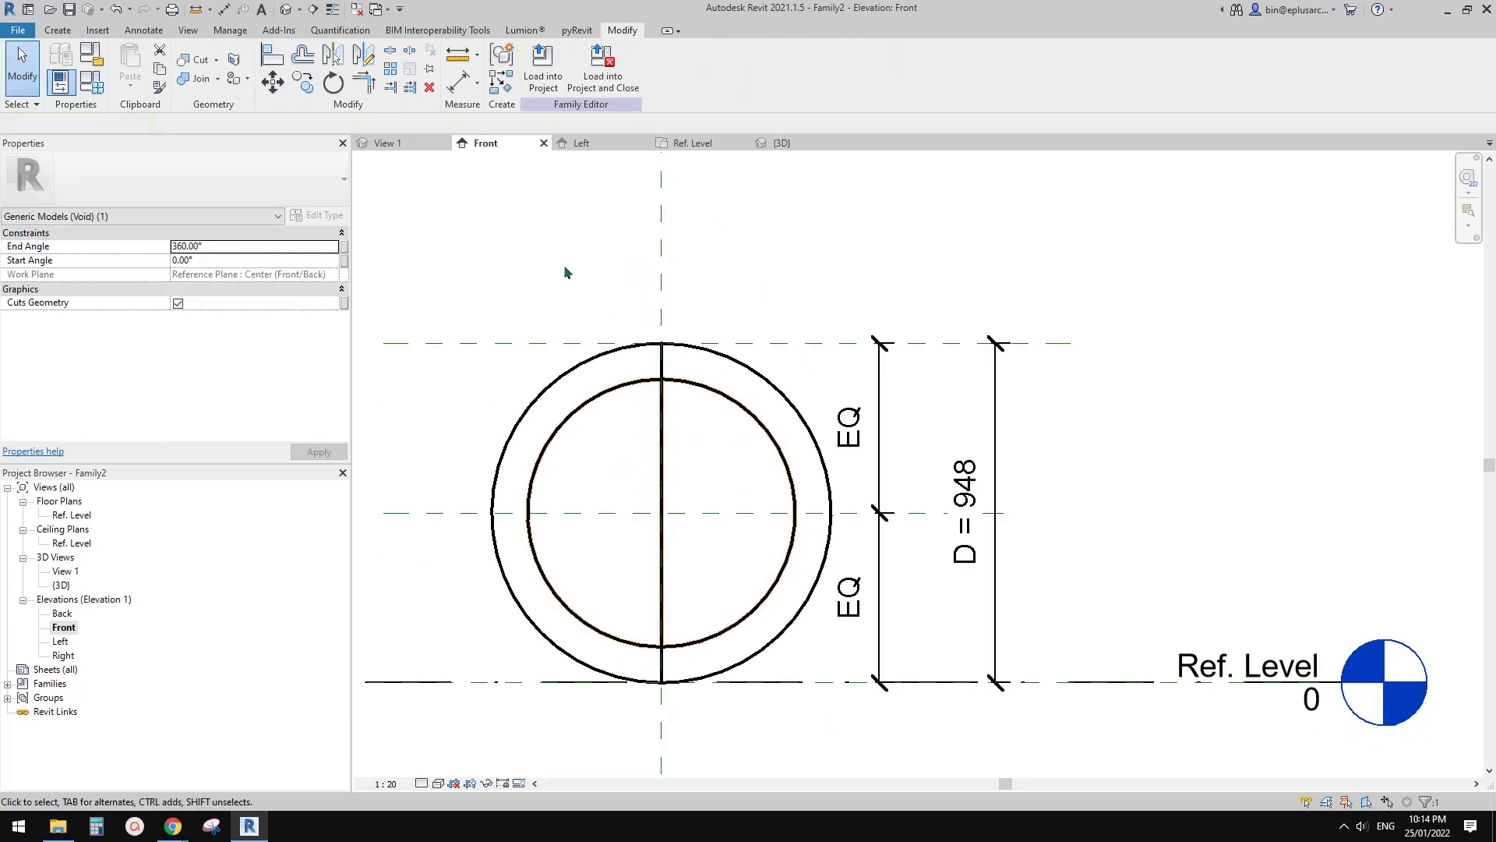
# - Temporarily hide the solid sphere geometry in the default 3D view, leaving the void revolve displayed
pyautogui.click(285, 10)
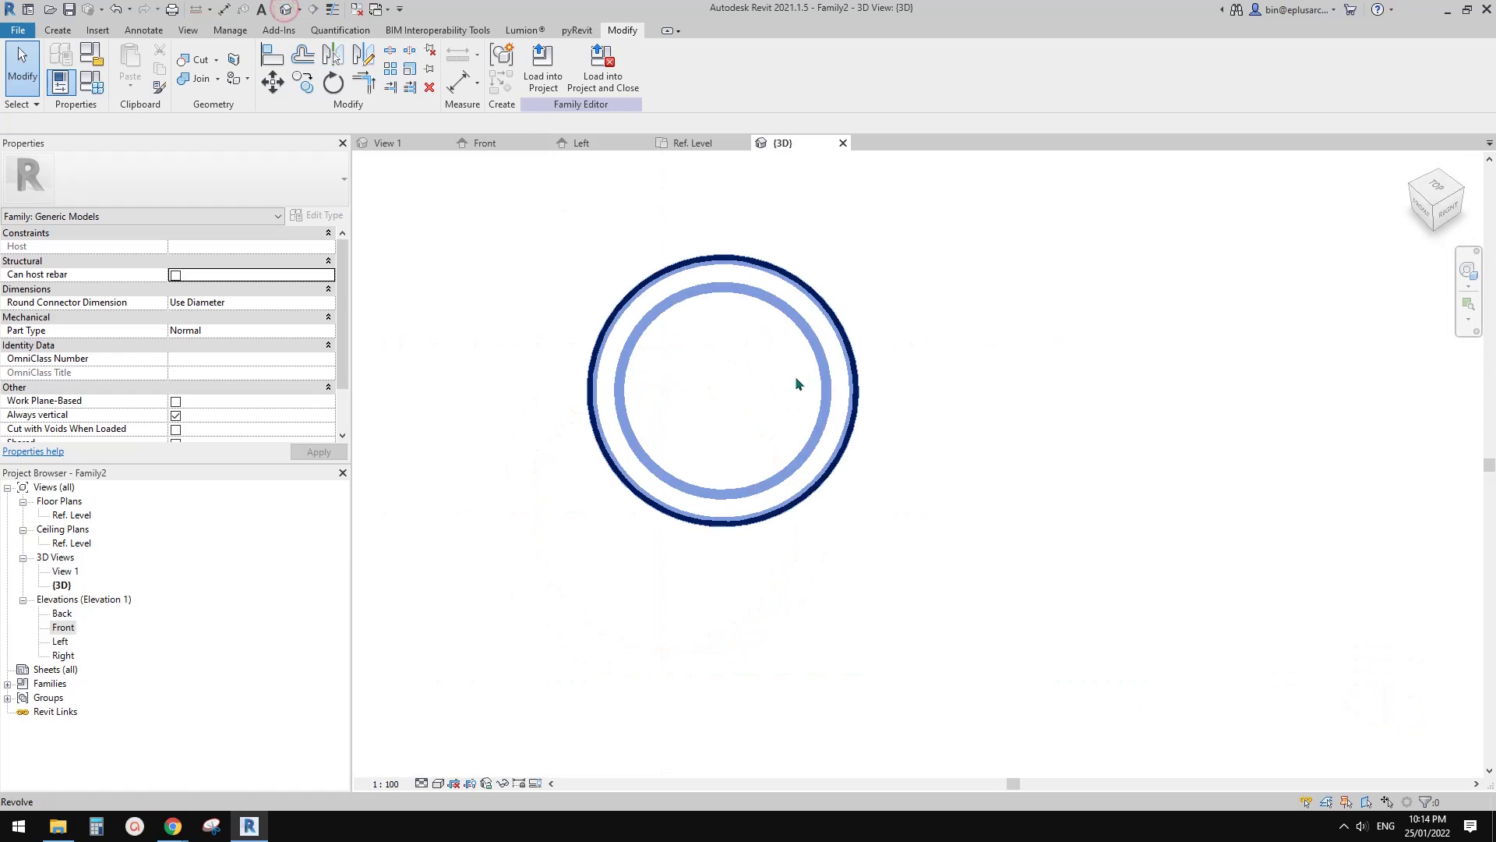
pyautogui.click(827, 342)
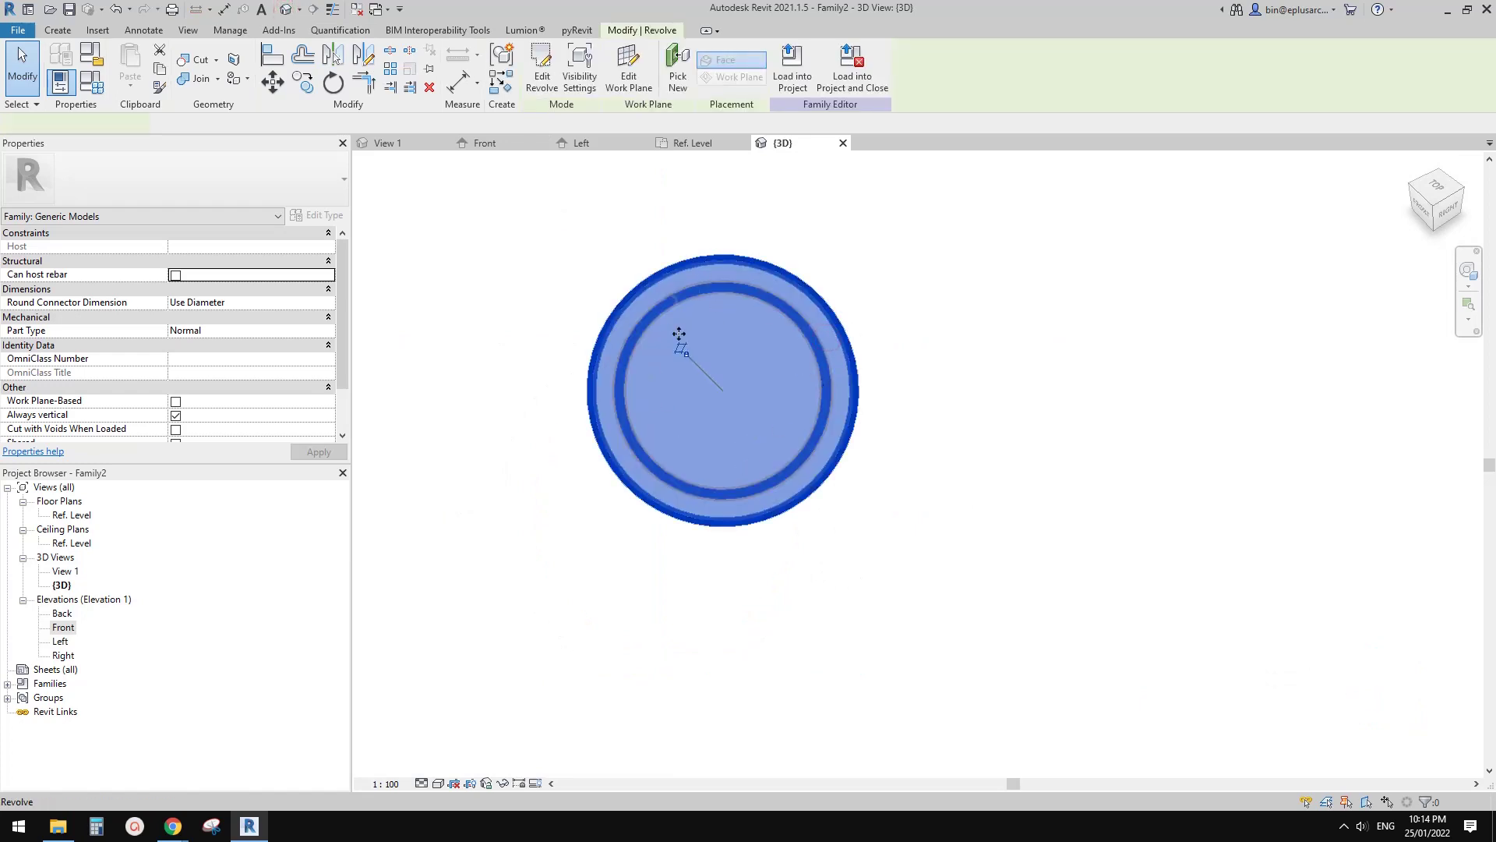
pyautogui.moveTo(741, 408); pyautogui.dragTo(733, 438)
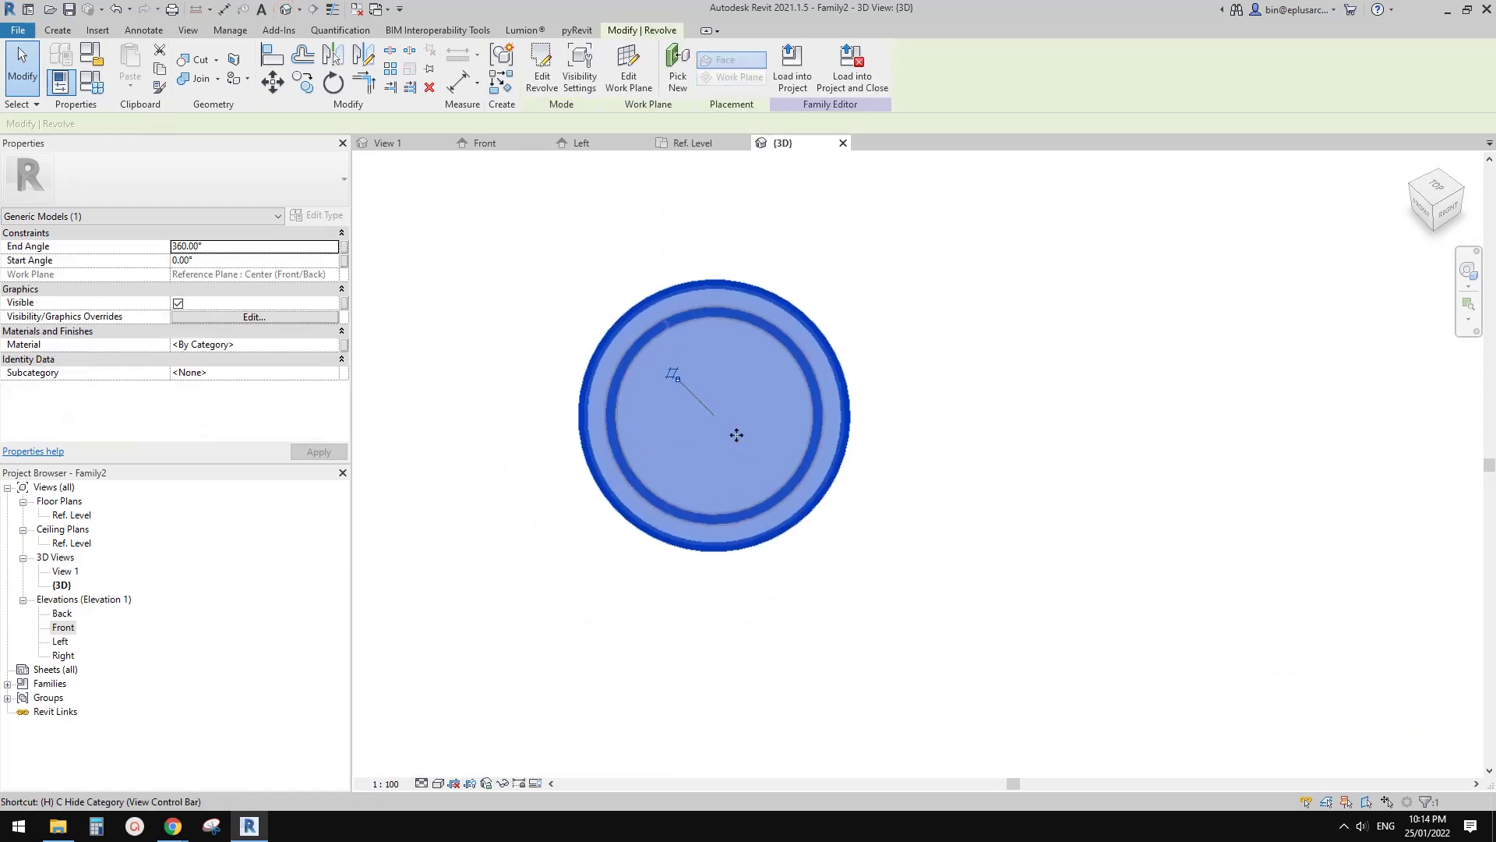
pyautogui.press('h')
pyautogui.press('h')
pyautogui.click(848, 393)
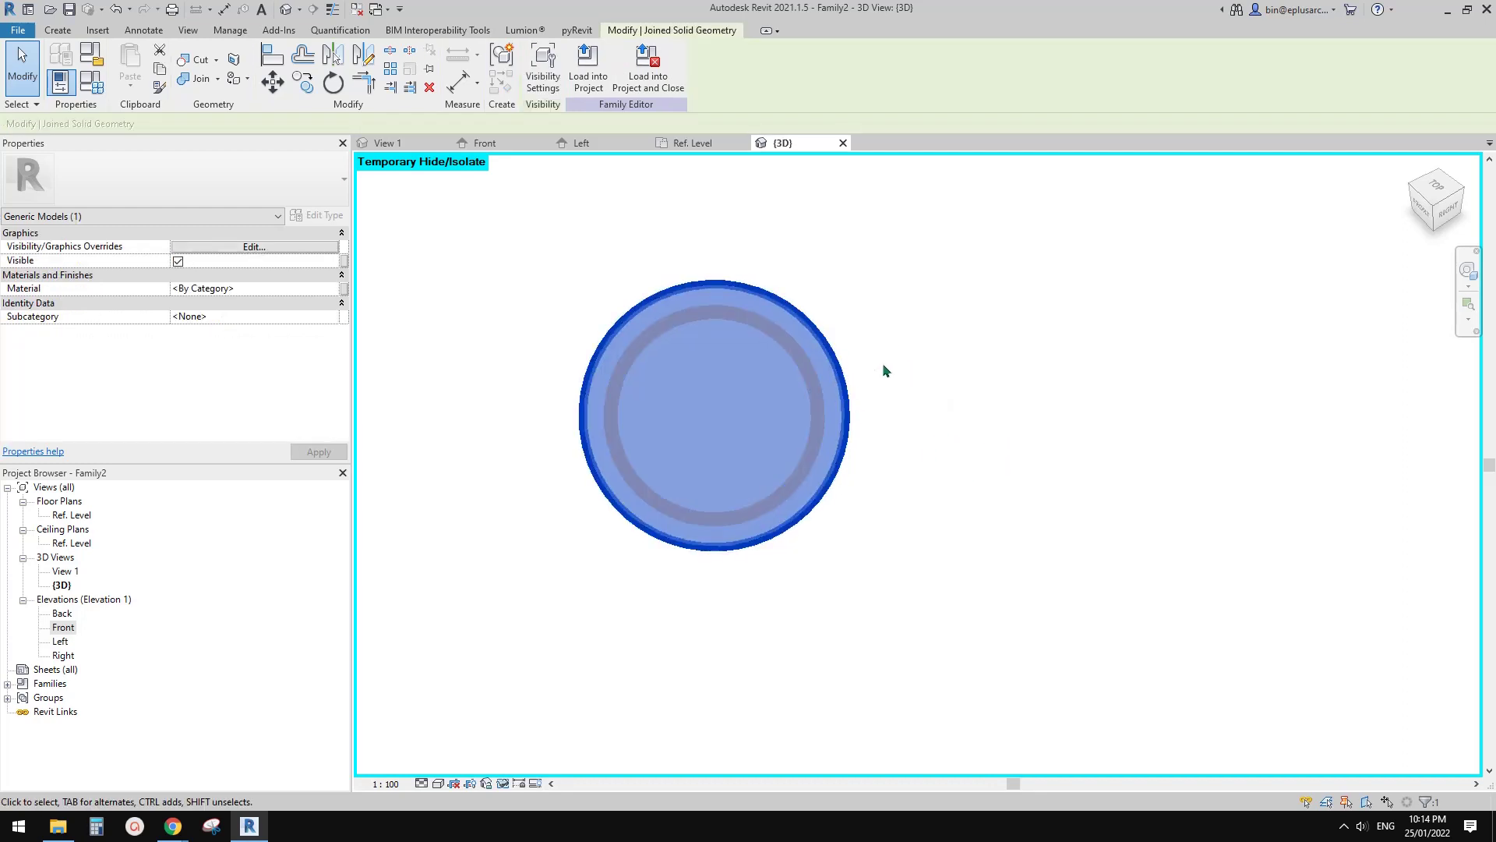
pyautogui.press('Escape')
# - Select and examine the void sphere in the 3D view, including its Cuts Geometry property
pyautogui.click(810, 396)
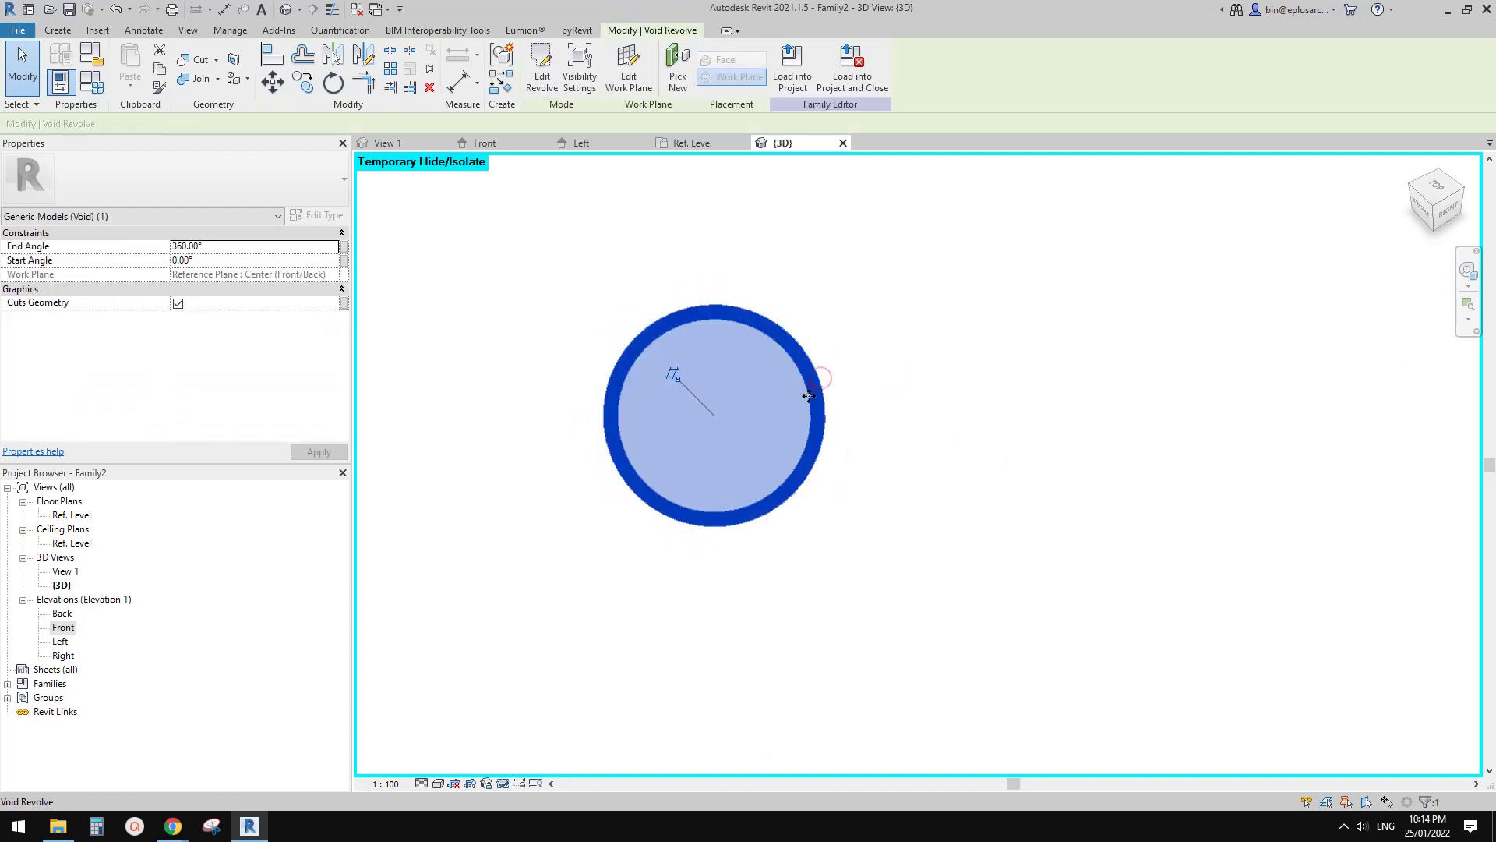
pyautogui.scroll(1, 811, 390)
pyautogui.moveTo(800, 438)
pyautogui.mouseDown(button='middle')
pyautogui.moveTo(868, 444)
pyautogui.moveTo(817, 438)
pyautogui.mouseUp(button='middle')
pyautogui.scroll(2, 788, 429)
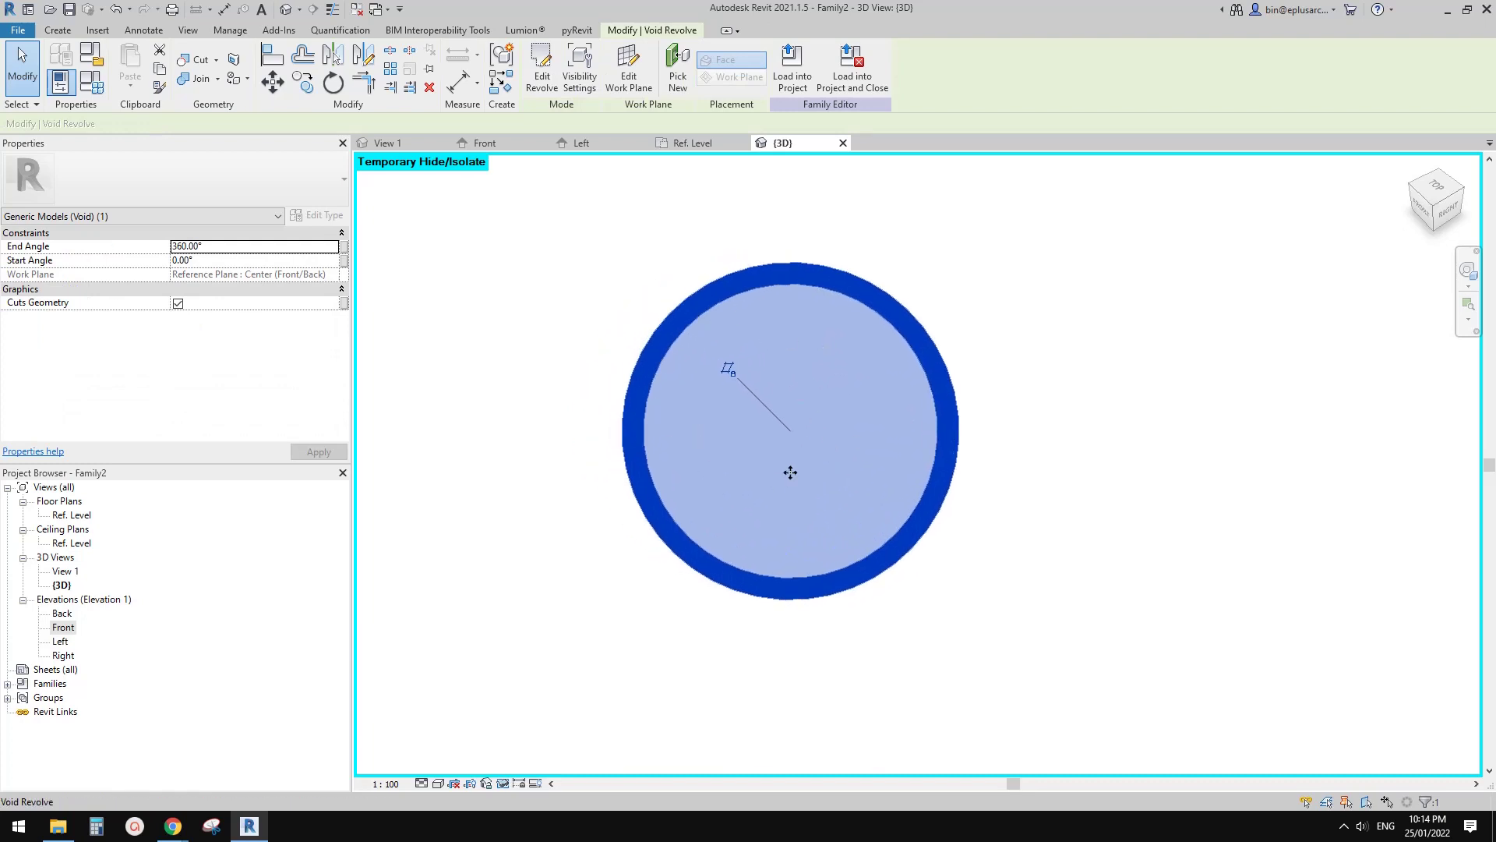
pyautogui.scroll(-2, 801, 420)
pyautogui.click(567, 363)
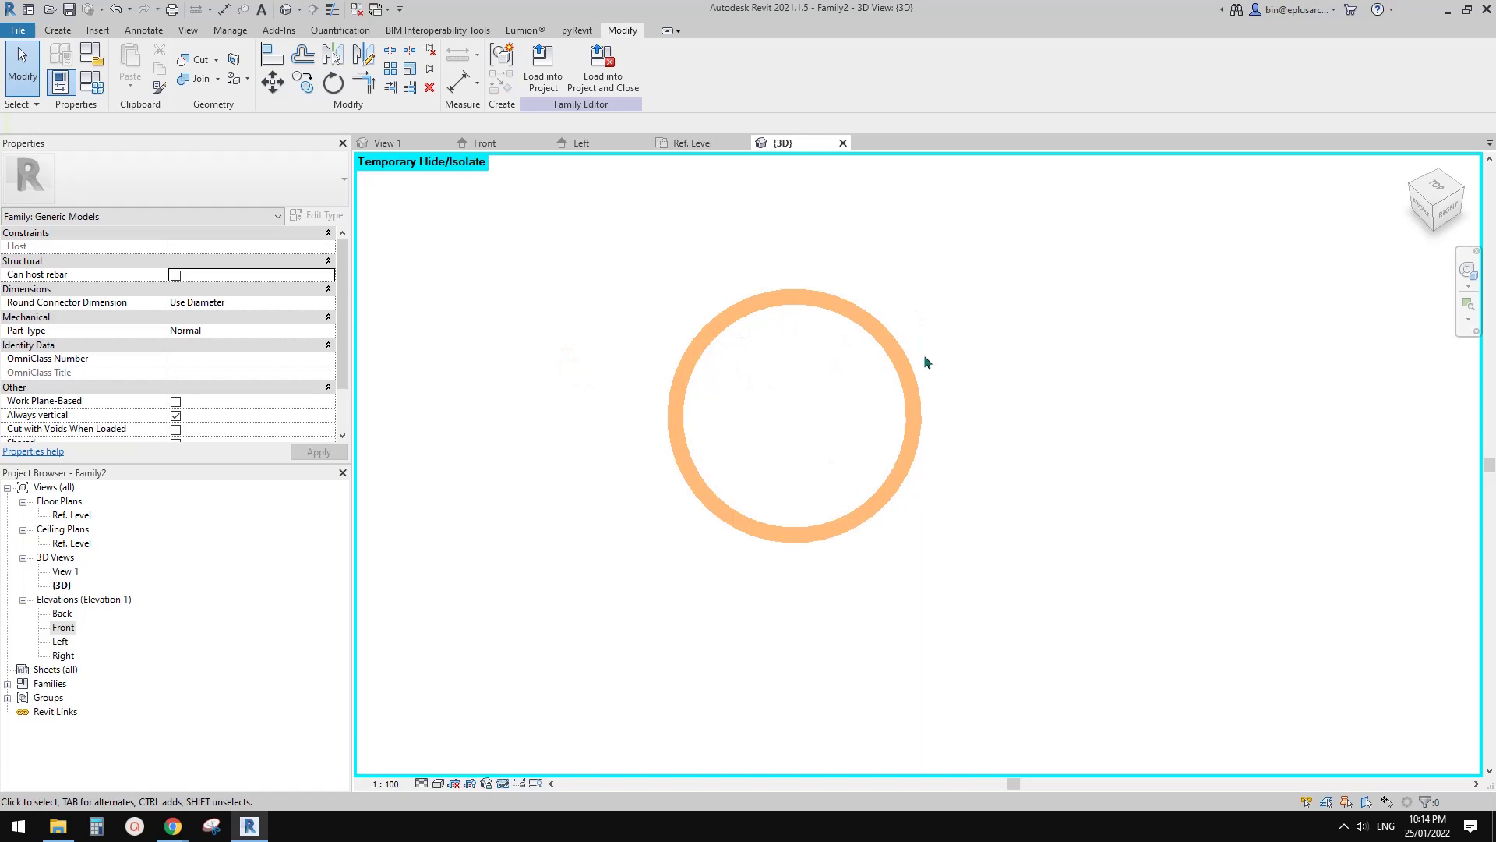
pyautogui.click(601, 468)
pyautogui.click(676, 401)
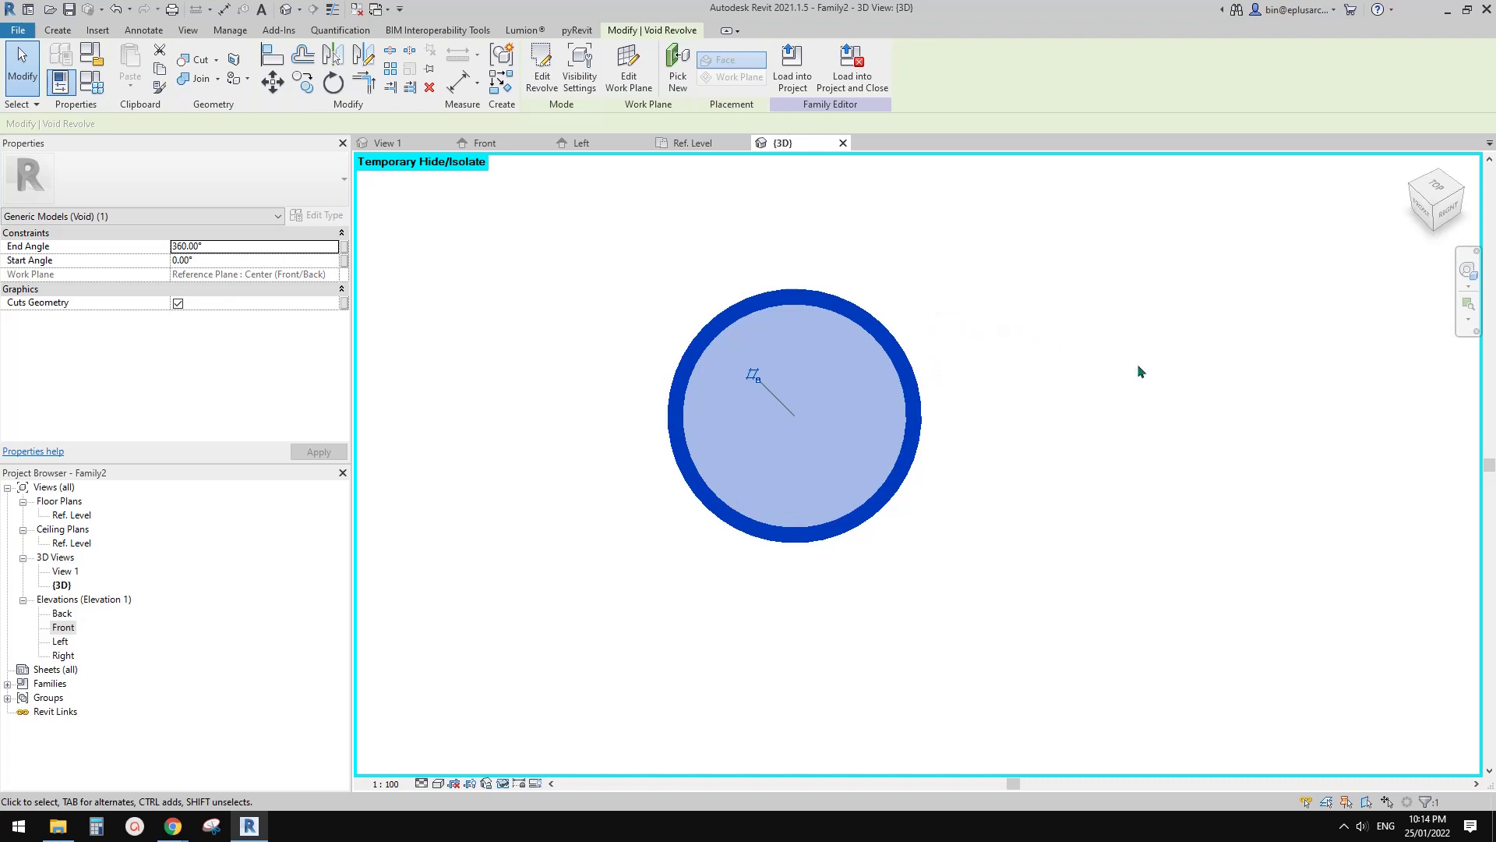
pyautogui.click(725, 262)
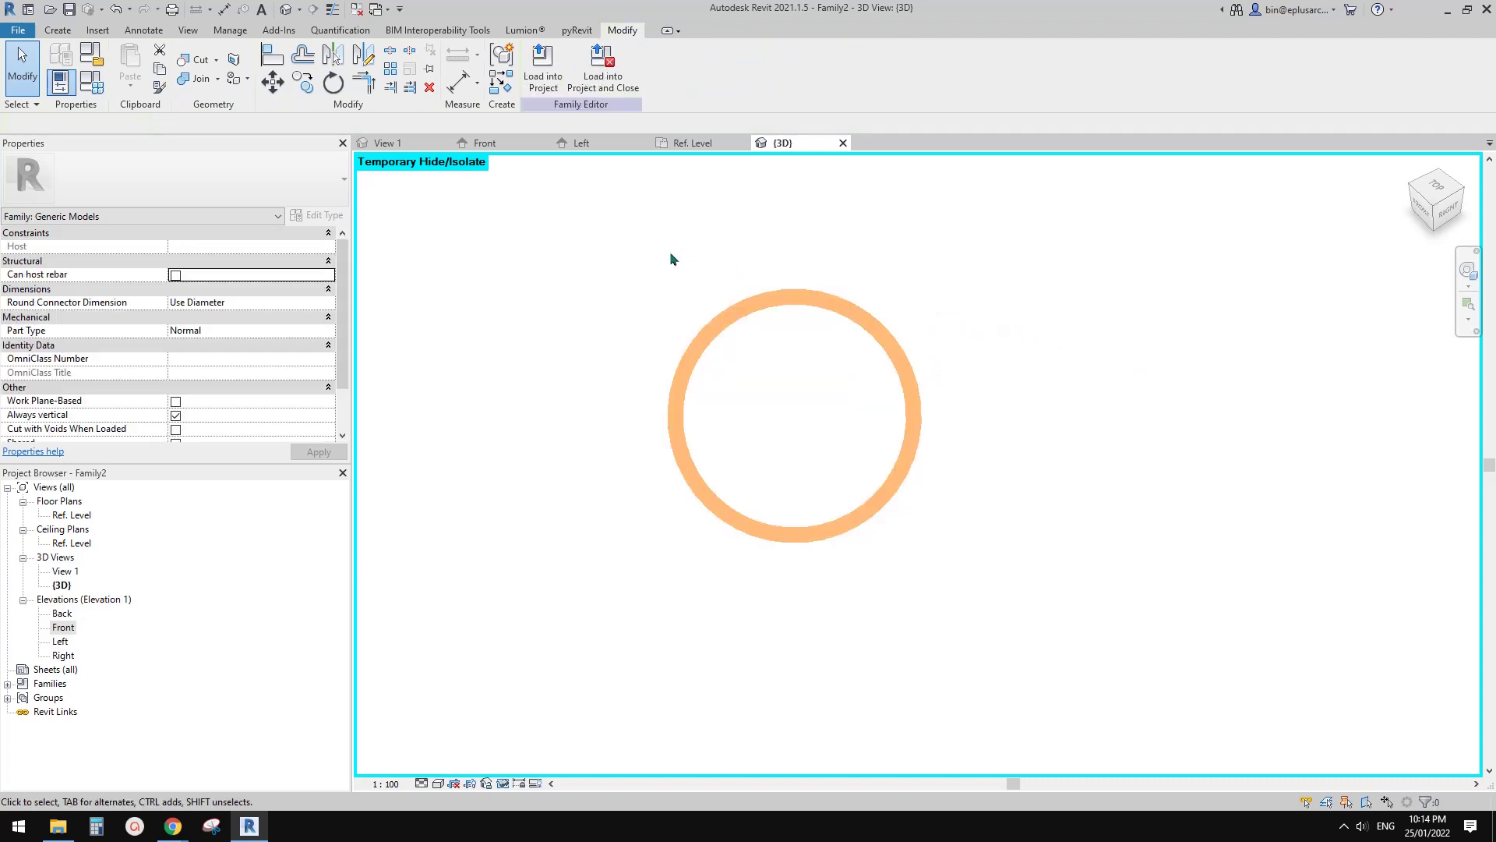
# - Enable Cut with Voids When Loaded in the family category and parameters settings of the Generic Models family
pyautogui.click(94, 81)
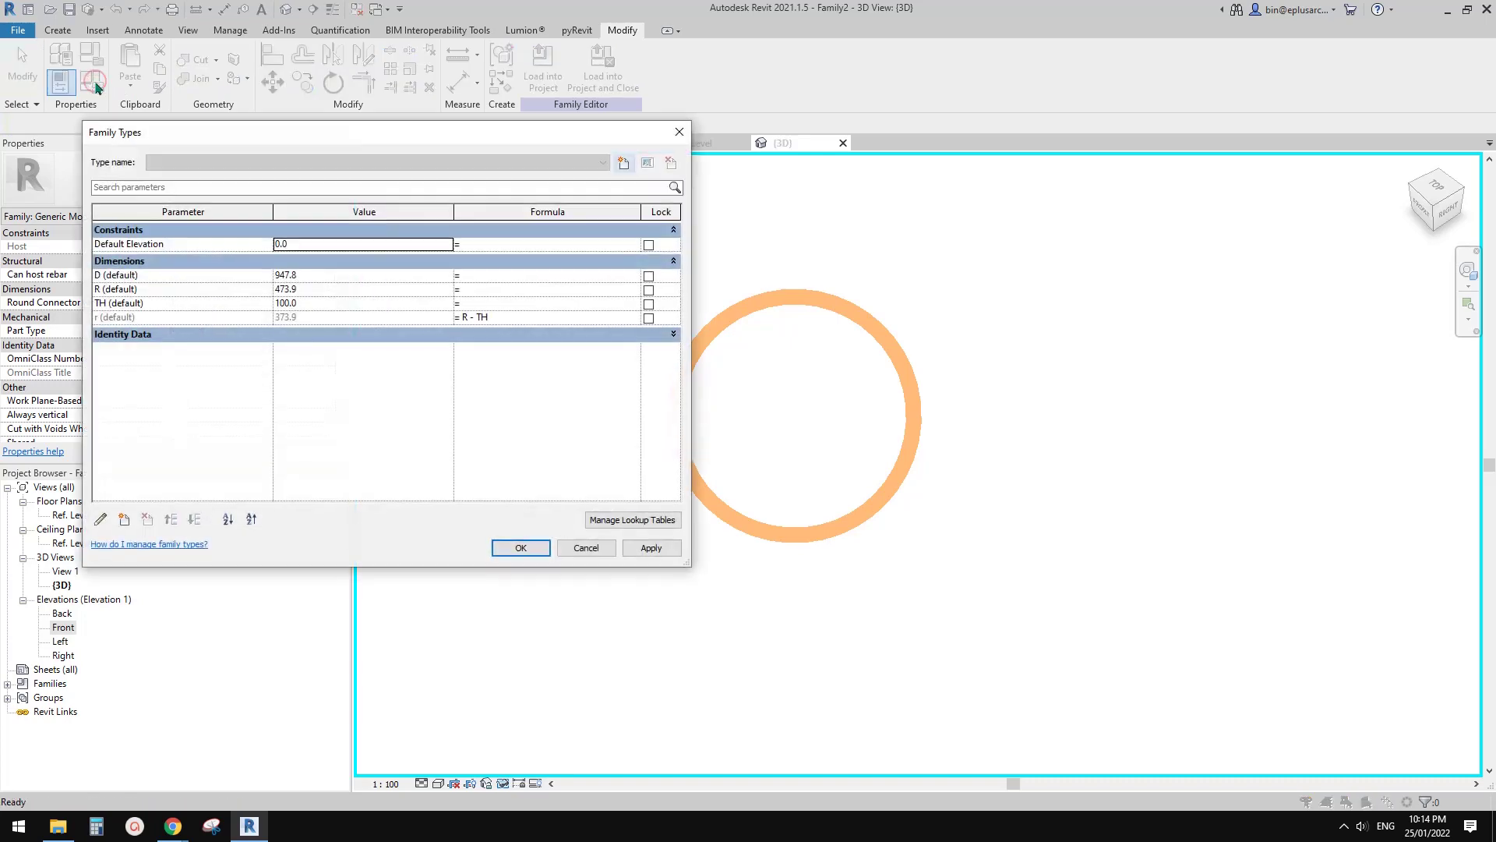
pyautogui.click(679, 132)
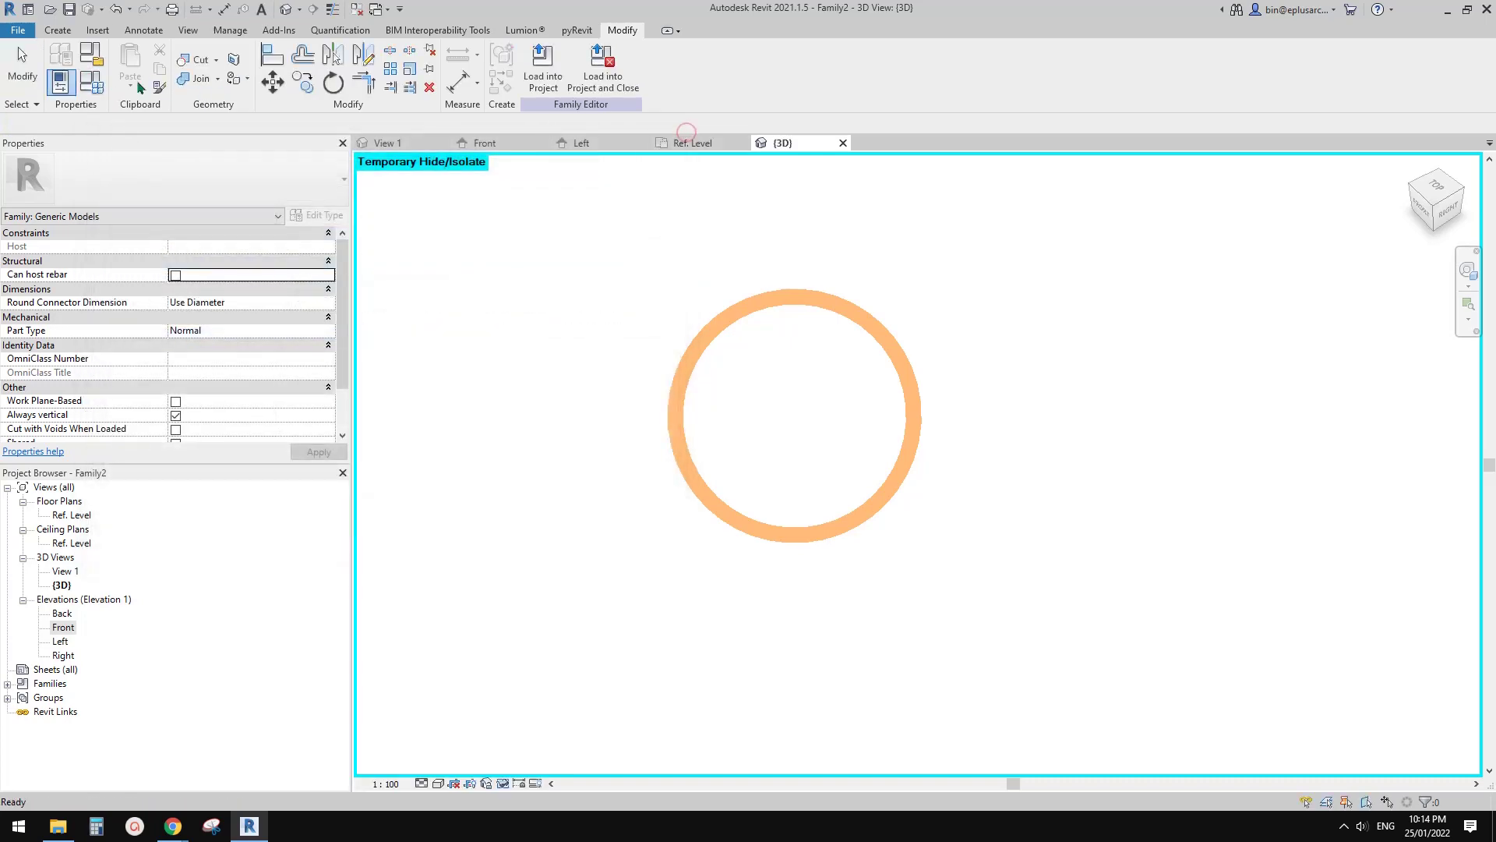
pyautogui.click(92, 53)
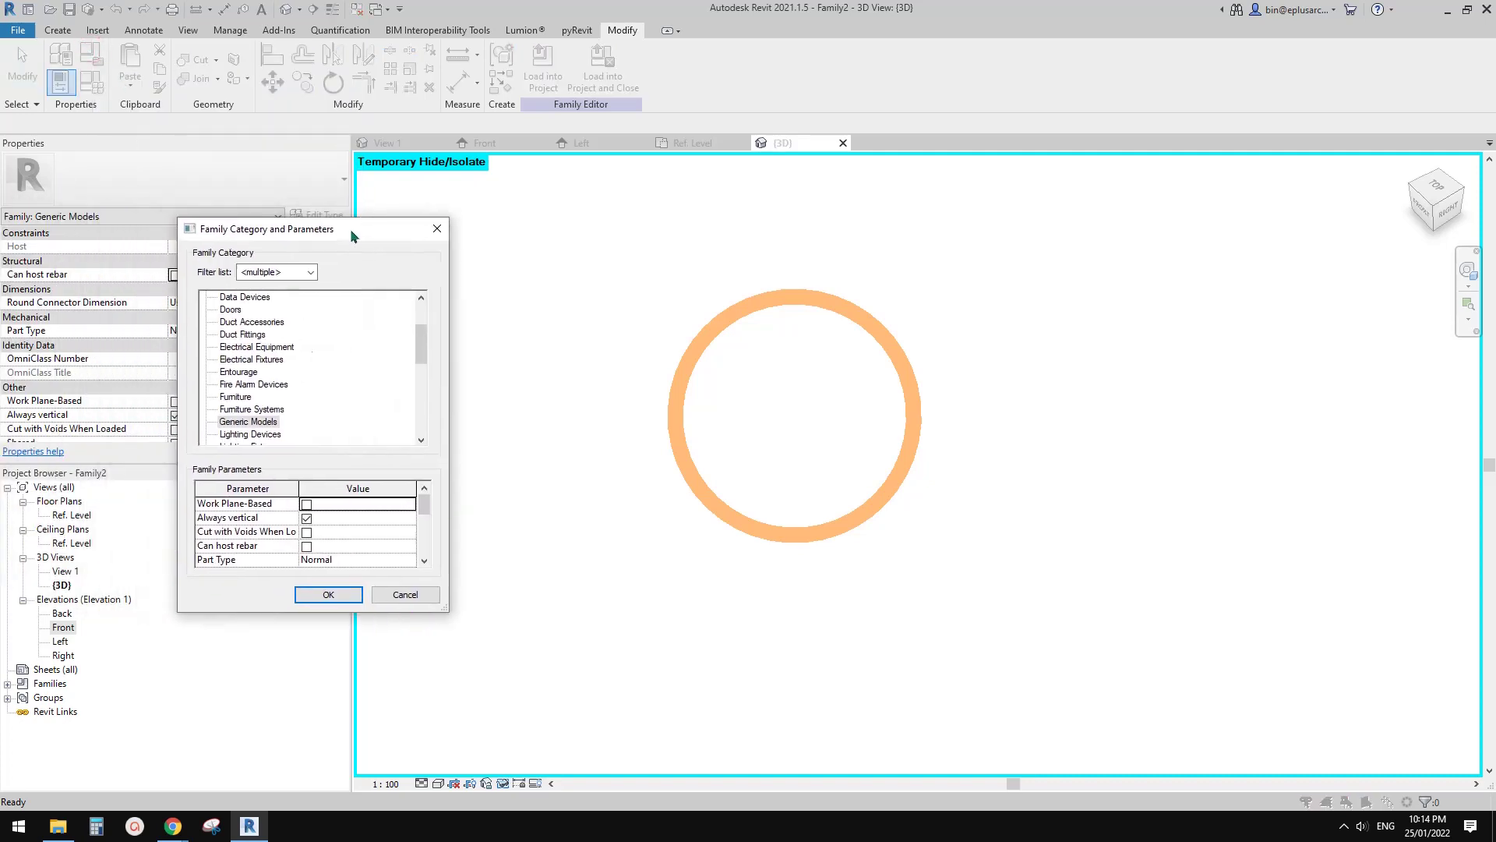
pyautogui.moveTo(349, 227); pyautogui.dragTo(499, 249)
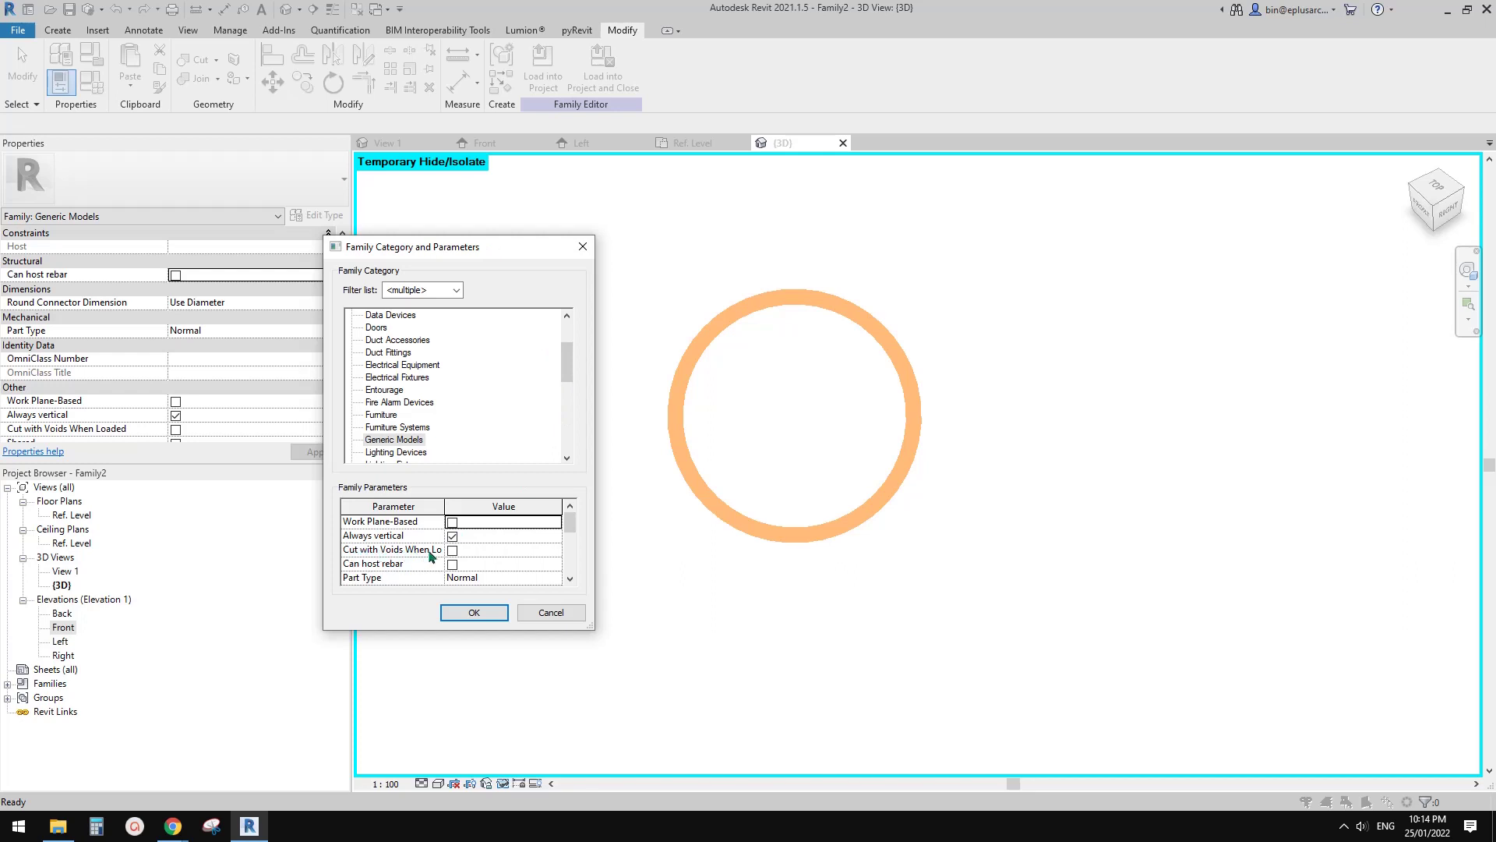
pyautogui.moveTo(453, 517); pyautogui.dragTo(479, 518)
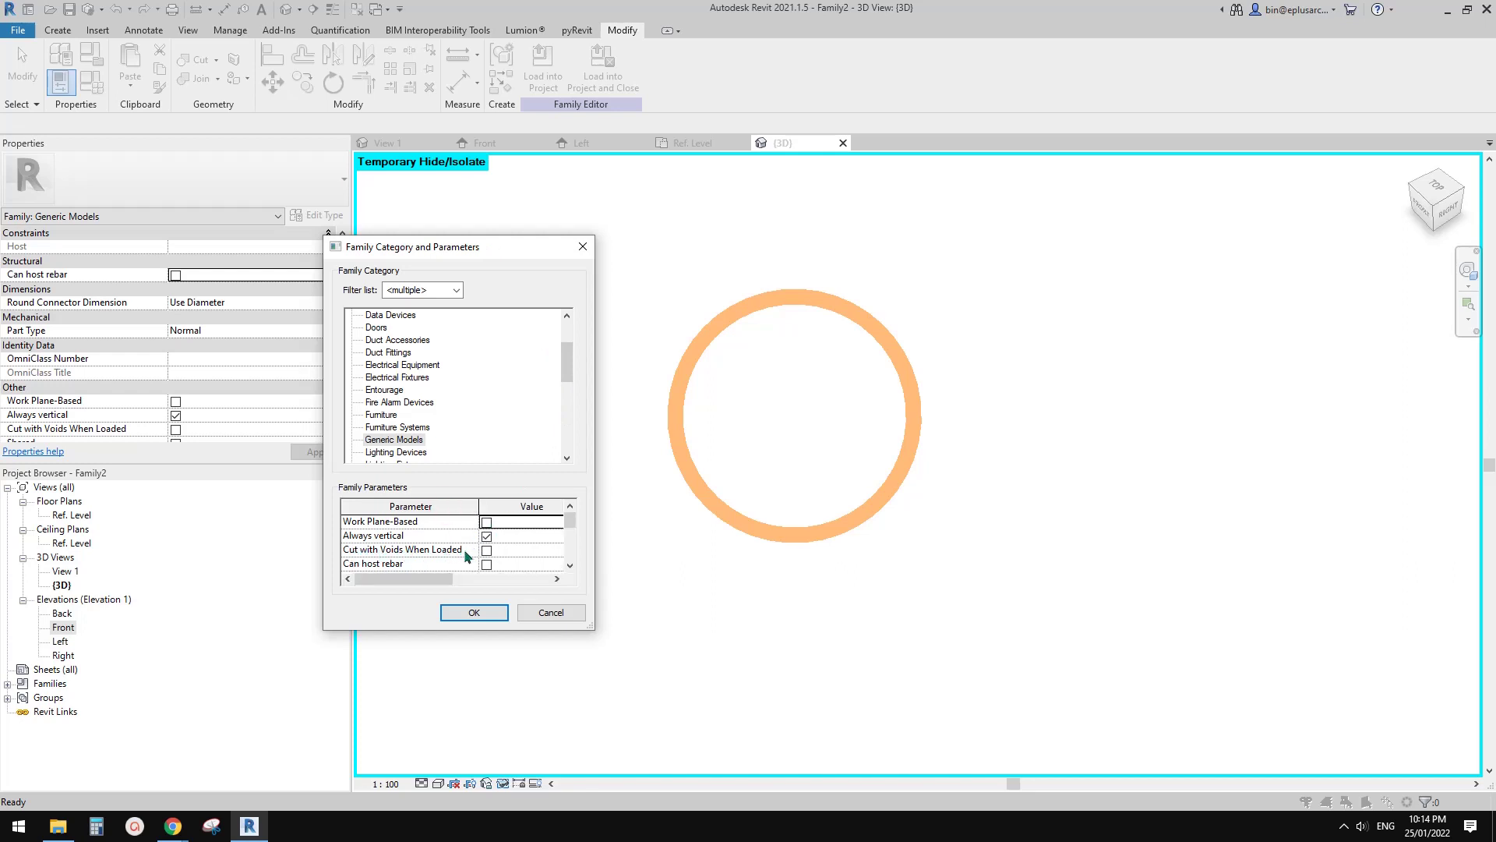
pyautogui.click(488, 552)
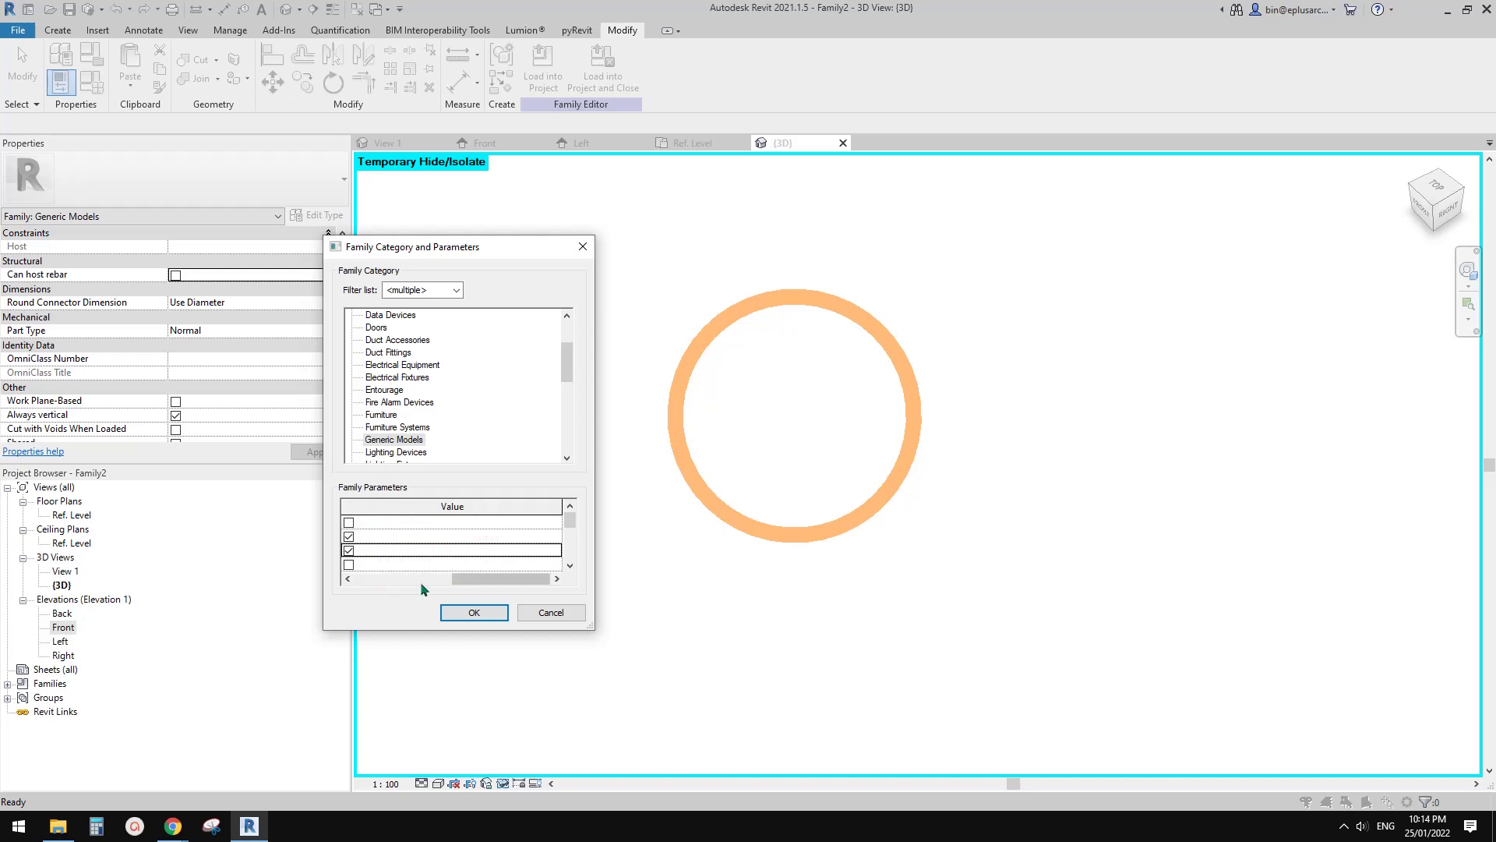
pyautogui.click(435, 583)
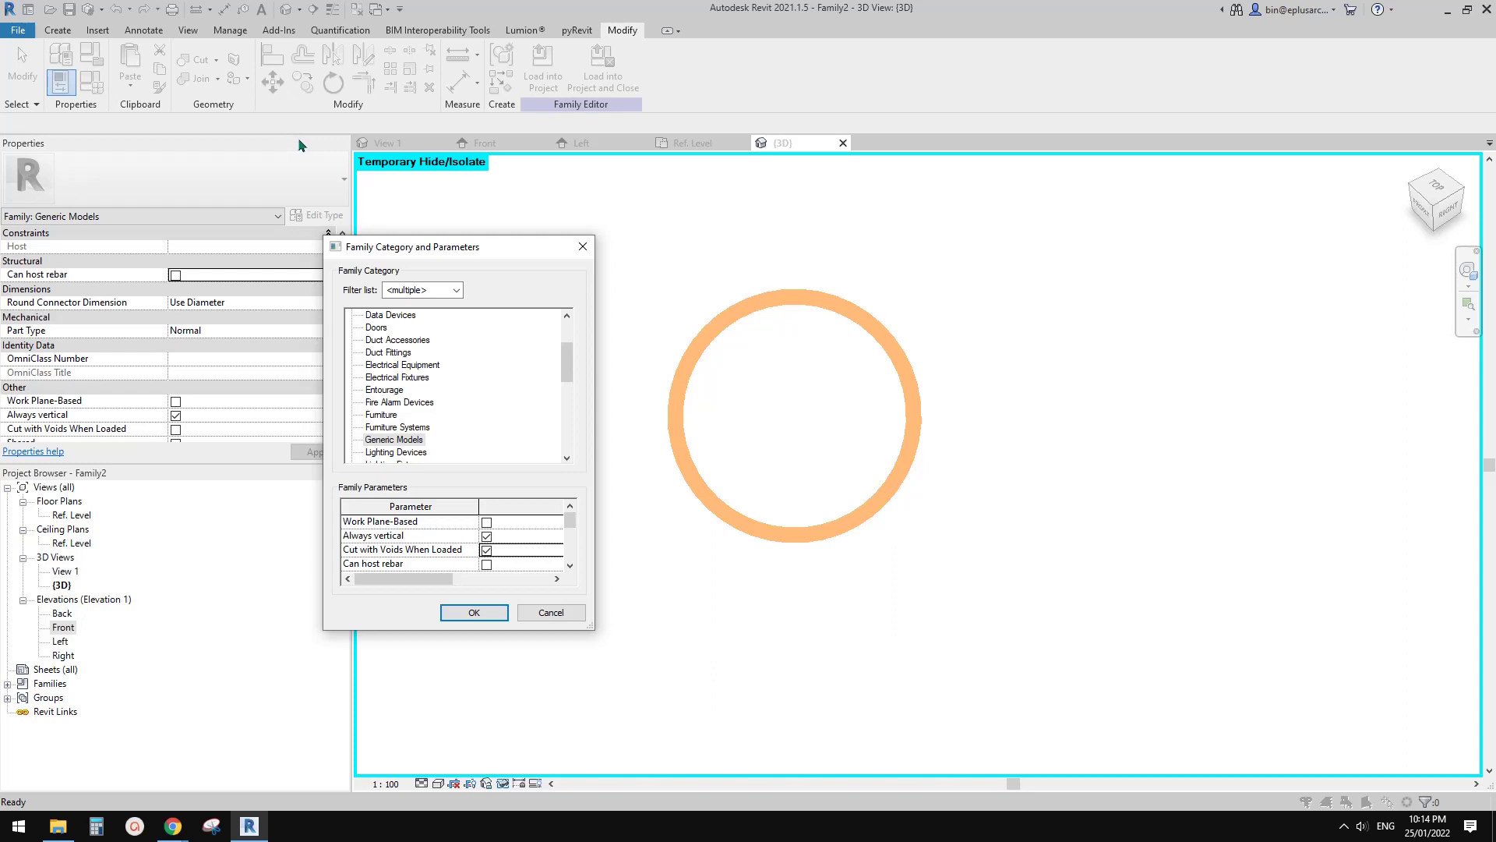
pyautogui.click(475, 613)
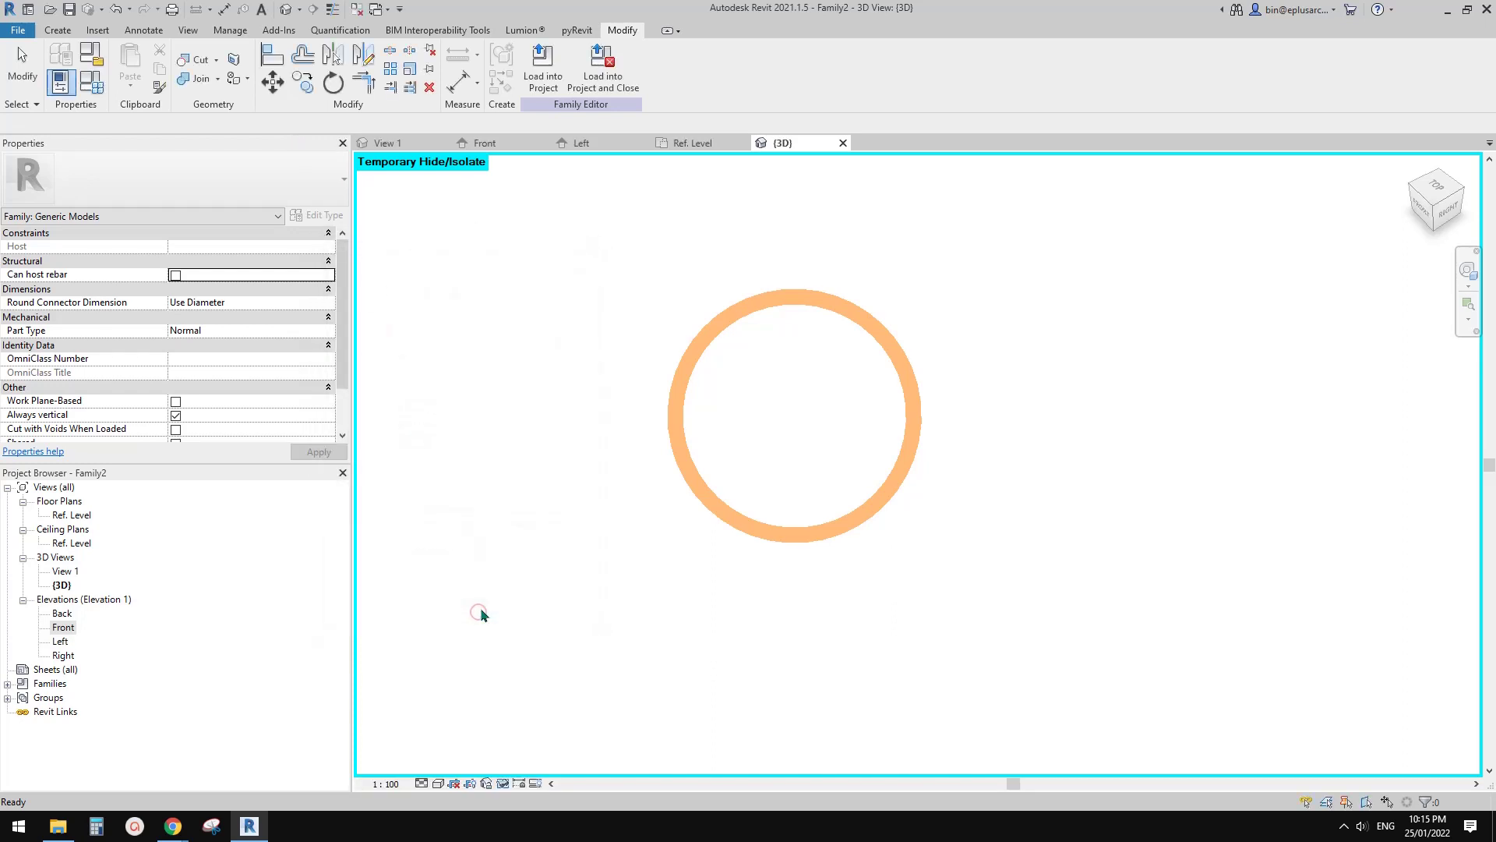
# - Reset the temporary hide/isolate in the 3D view to bring back the solid sphere
pyautogui.press('h')
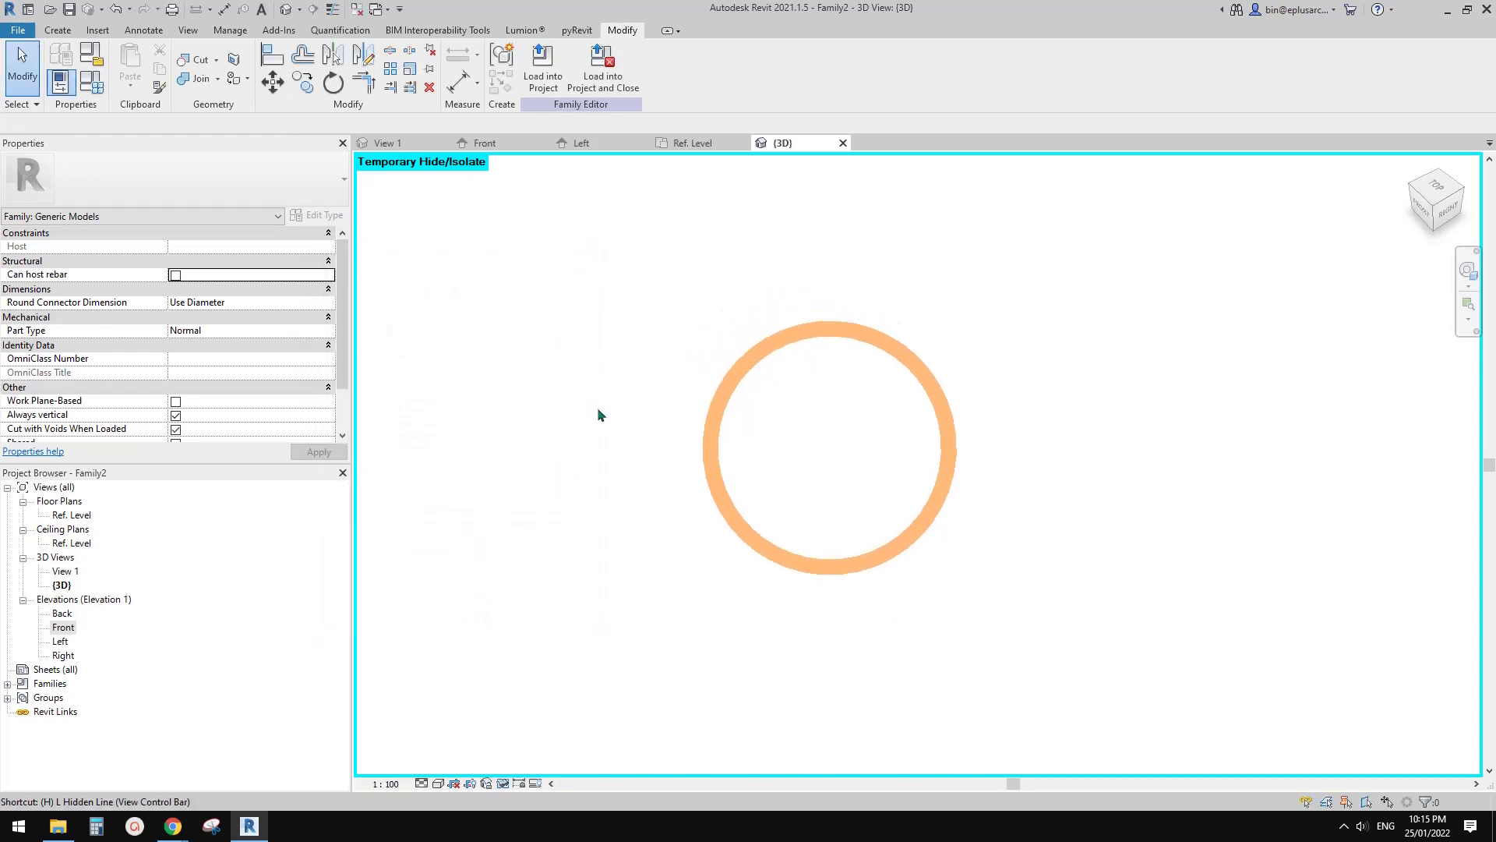
pyautogui.press('r')
pyautogui.scroll(-2, 631, 423)
pyautogui.scroll(2, 694, 437)
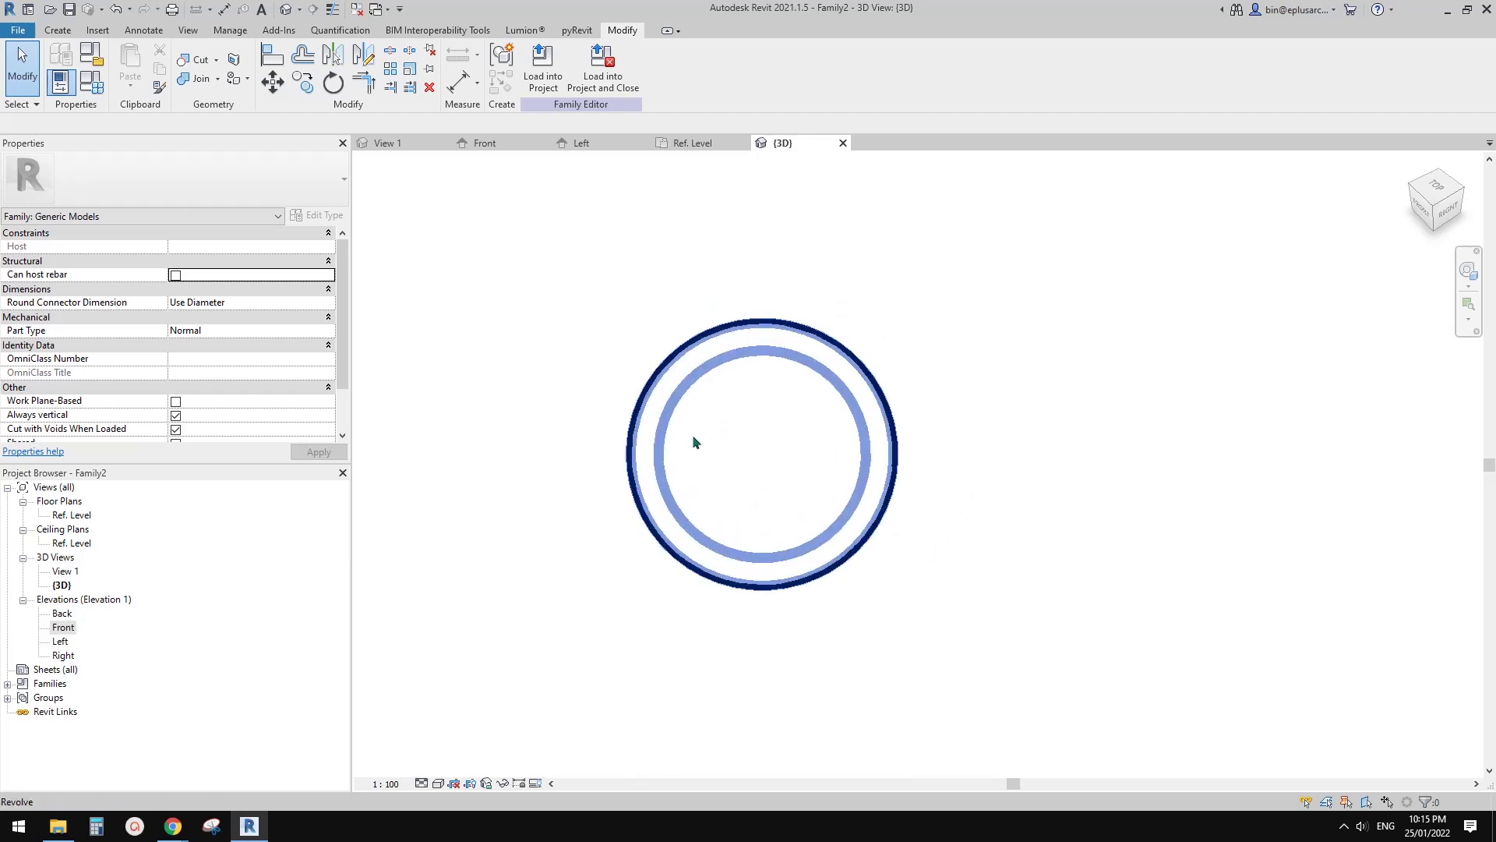
pyautogui.moveTo(771, 460); pyautogui.dragTo(808, 472, button='middle')
pyautogui.scroll(1, 708, 459)
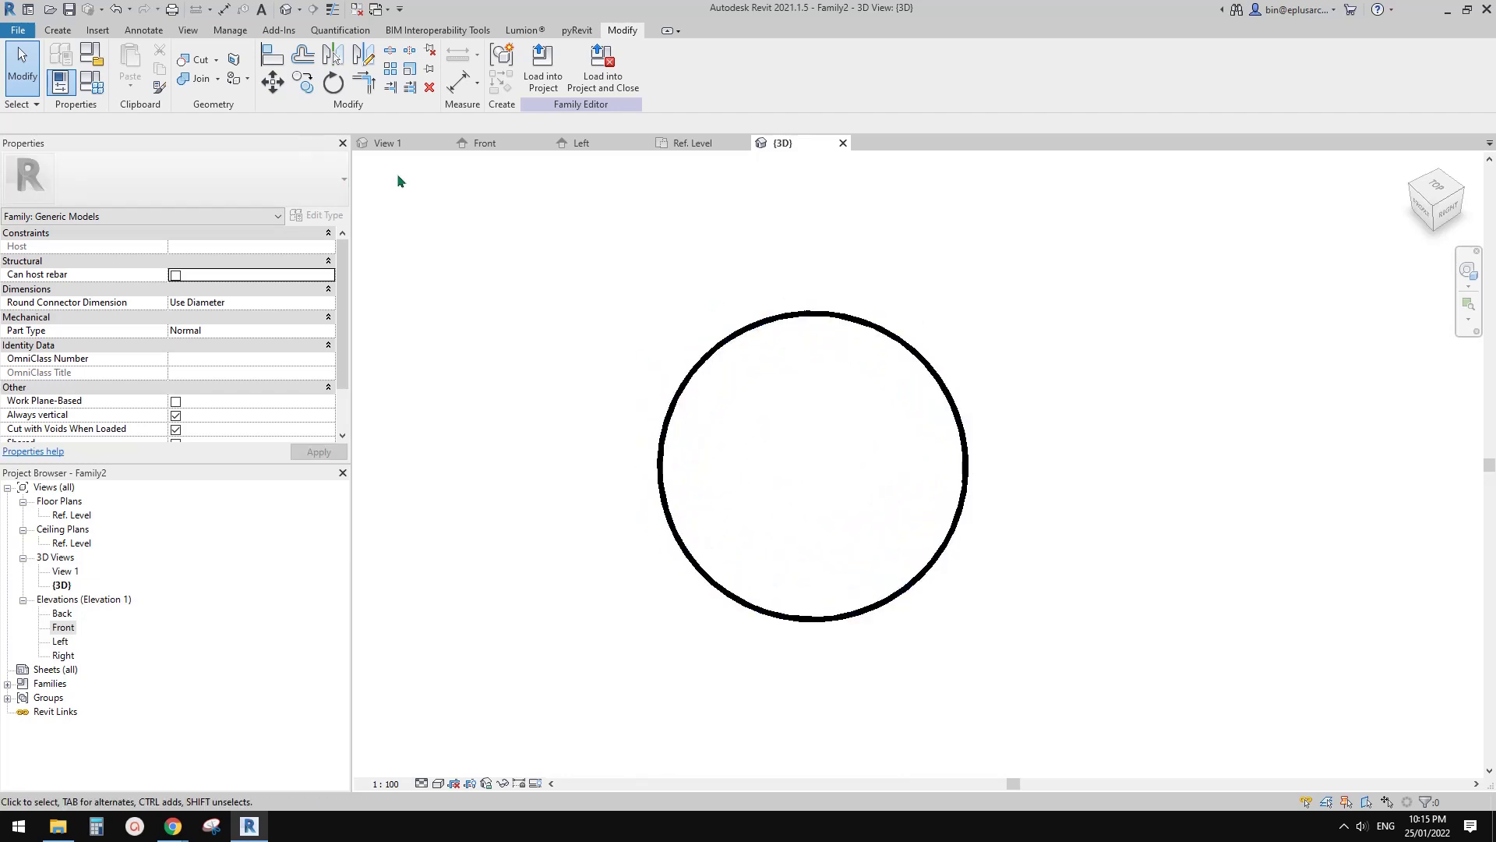
# - Close the inactive views and create a new project from the defaultAUSENU template
pyautogui.click(360, 13)
pyautogui.click(18, 29)
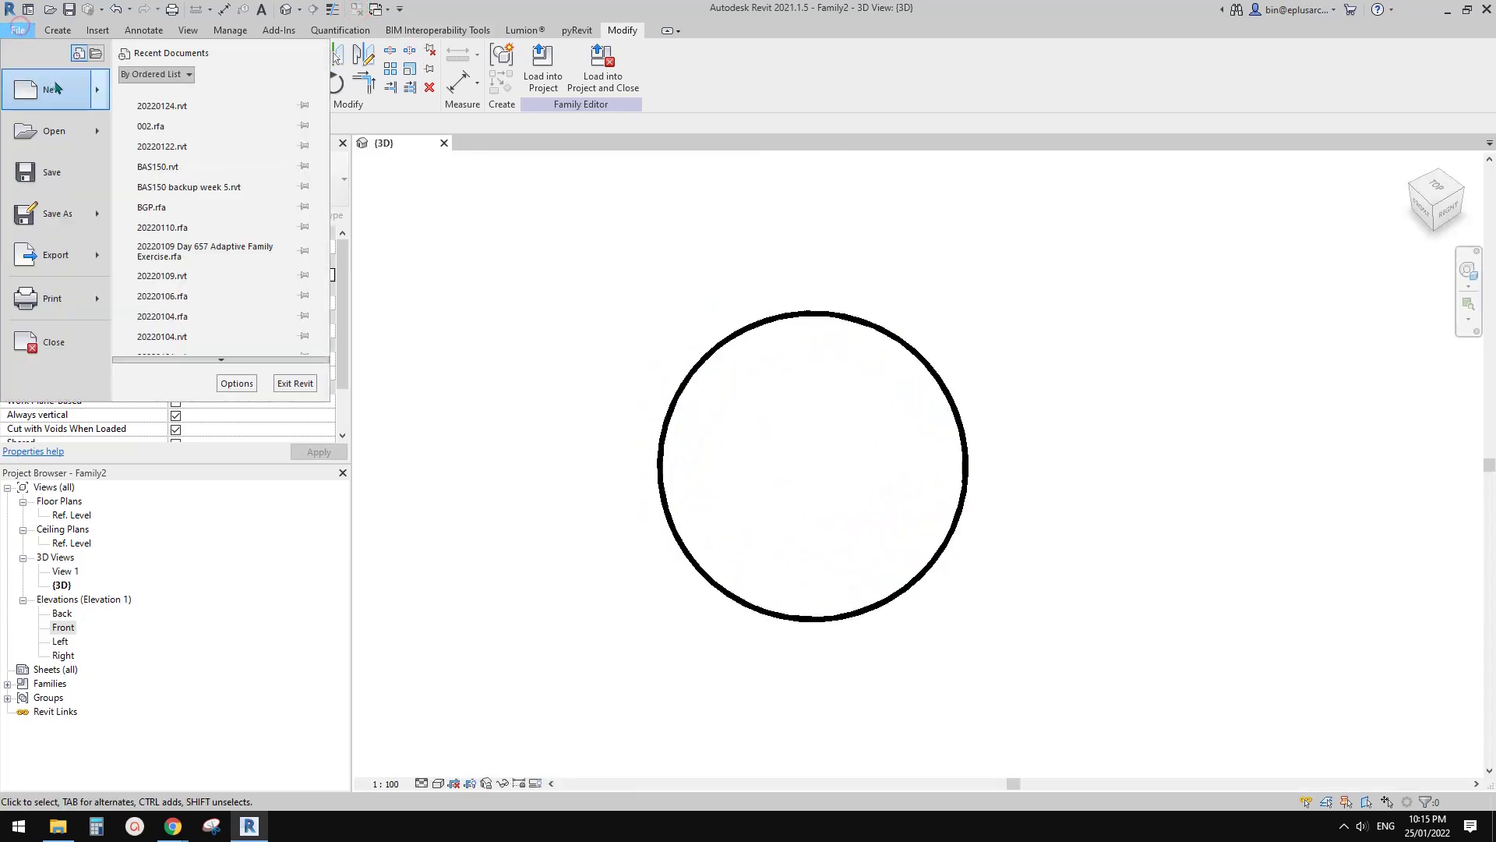
pyautogui.moveTo(100, 97)
pyautogui.click(197, 105)
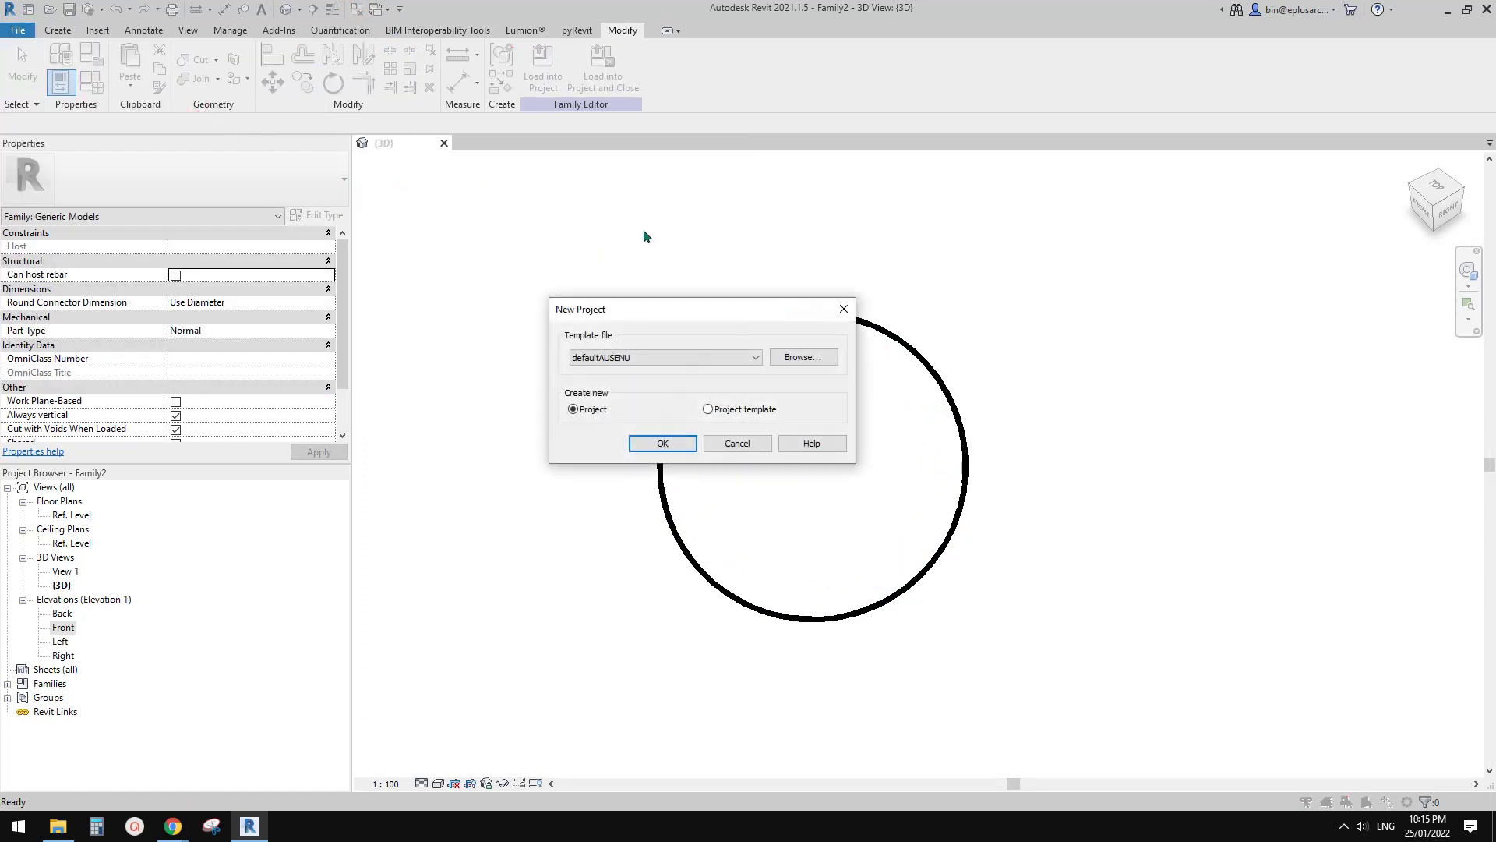
pyautogui.click(662, 443)
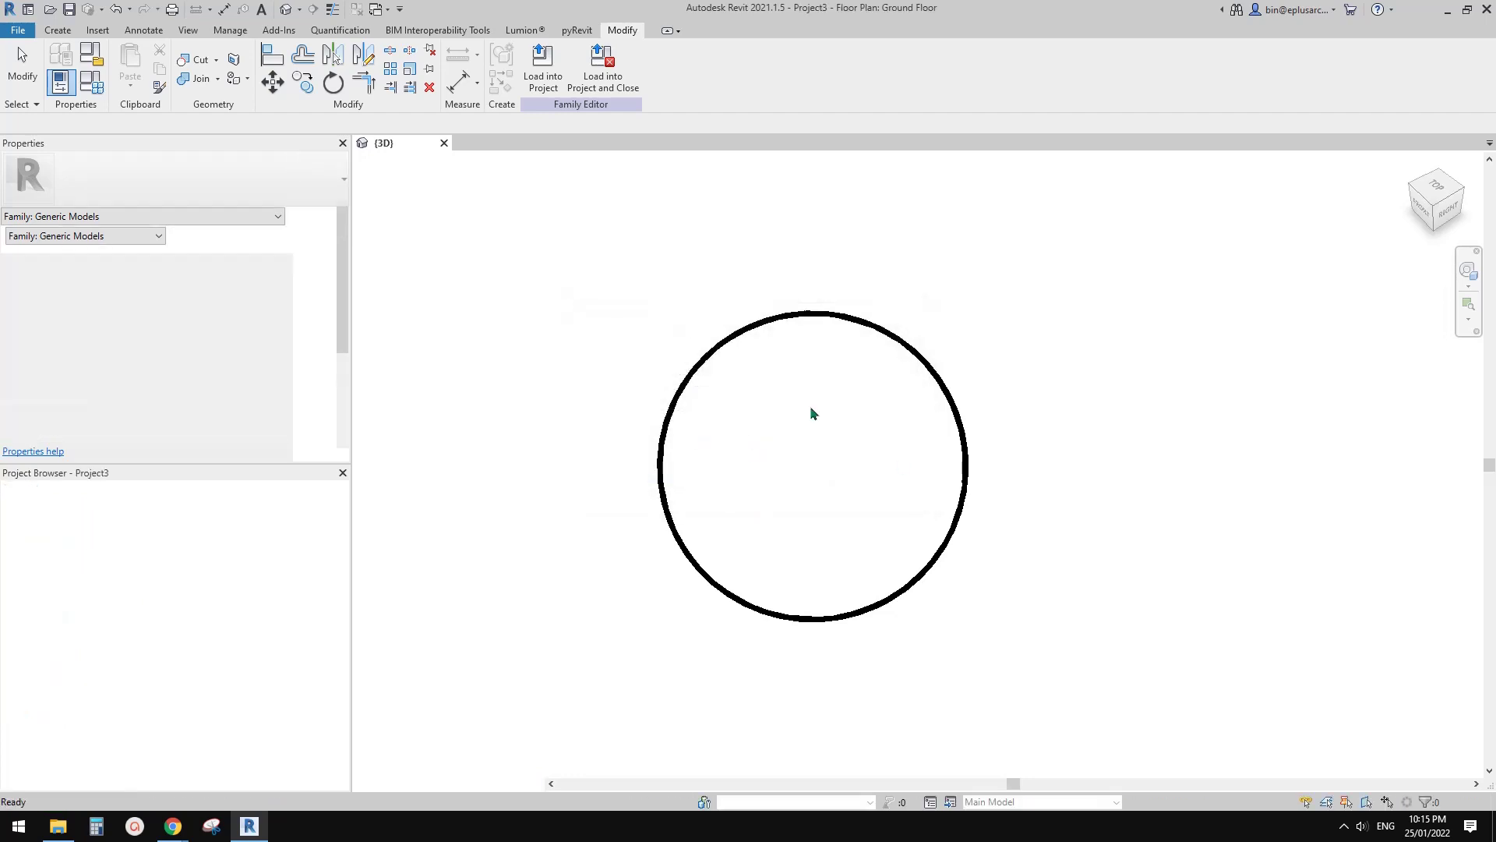
# - Load the sphere family into the new project and place one instance above the section line on the Ground Floor plan
pyautogui.click(409, 143)
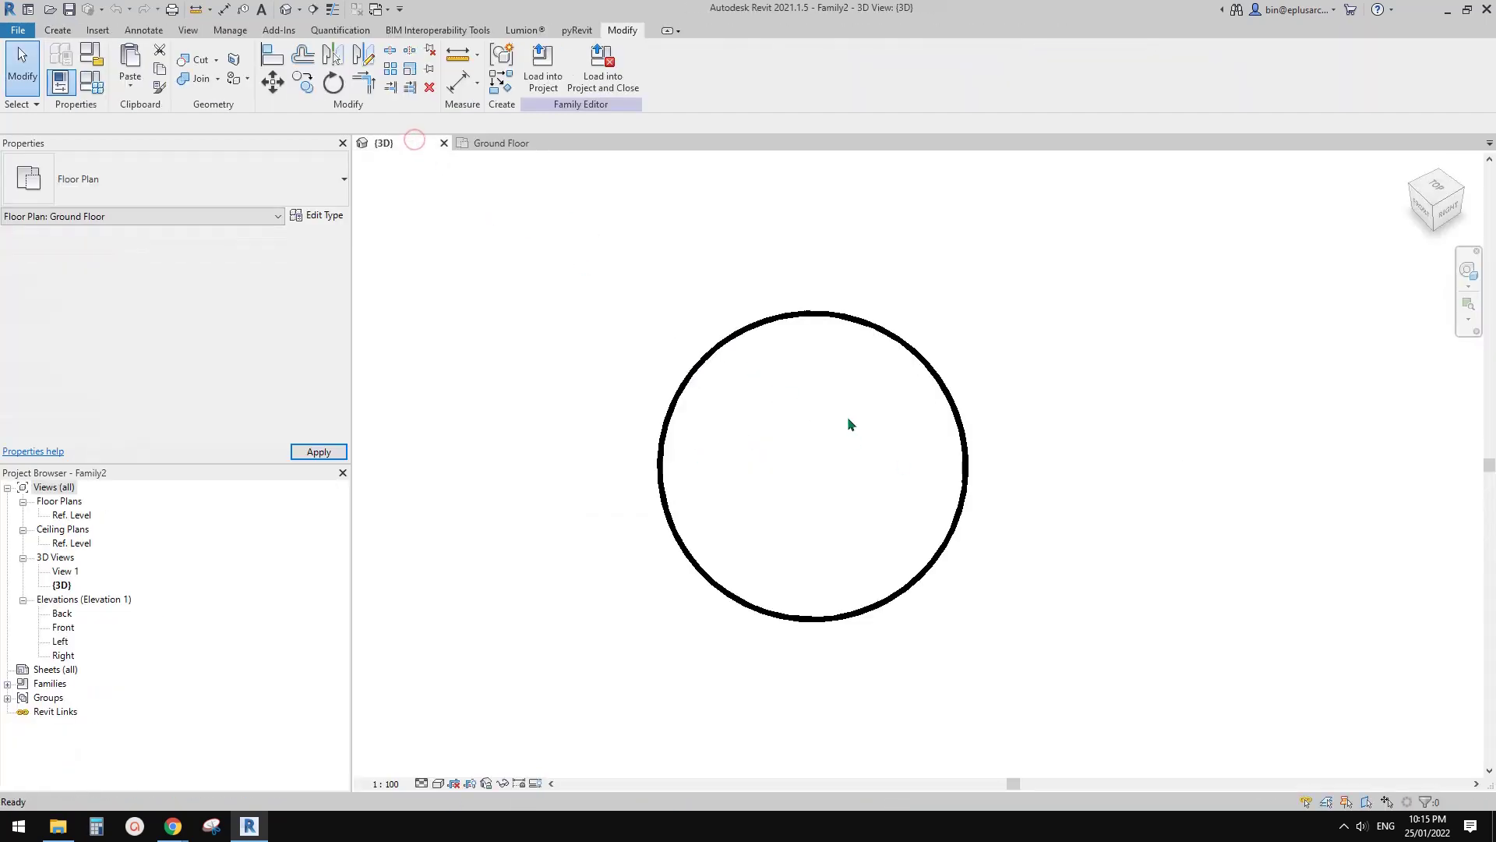
pyautogui.click(539, 81)
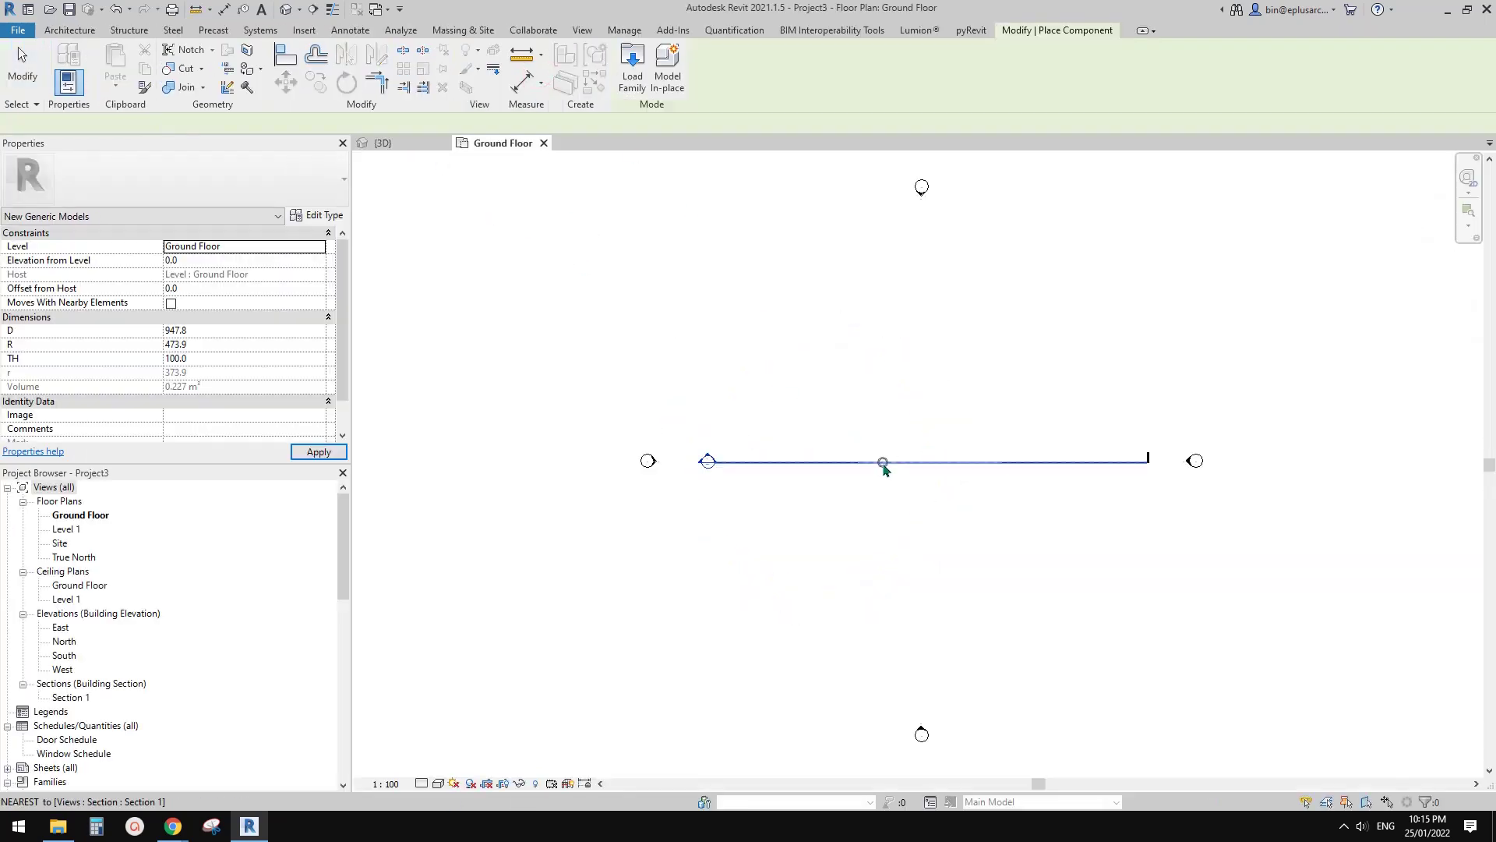
pyautogui.scroll(2, 1004, 494)
pyautogui.moveTo(994, 457); pyautogui.dragTo(773, 487, button='middle')
pyautogui.scroll(2, 623, 438)
pyautogui.press('Escape')
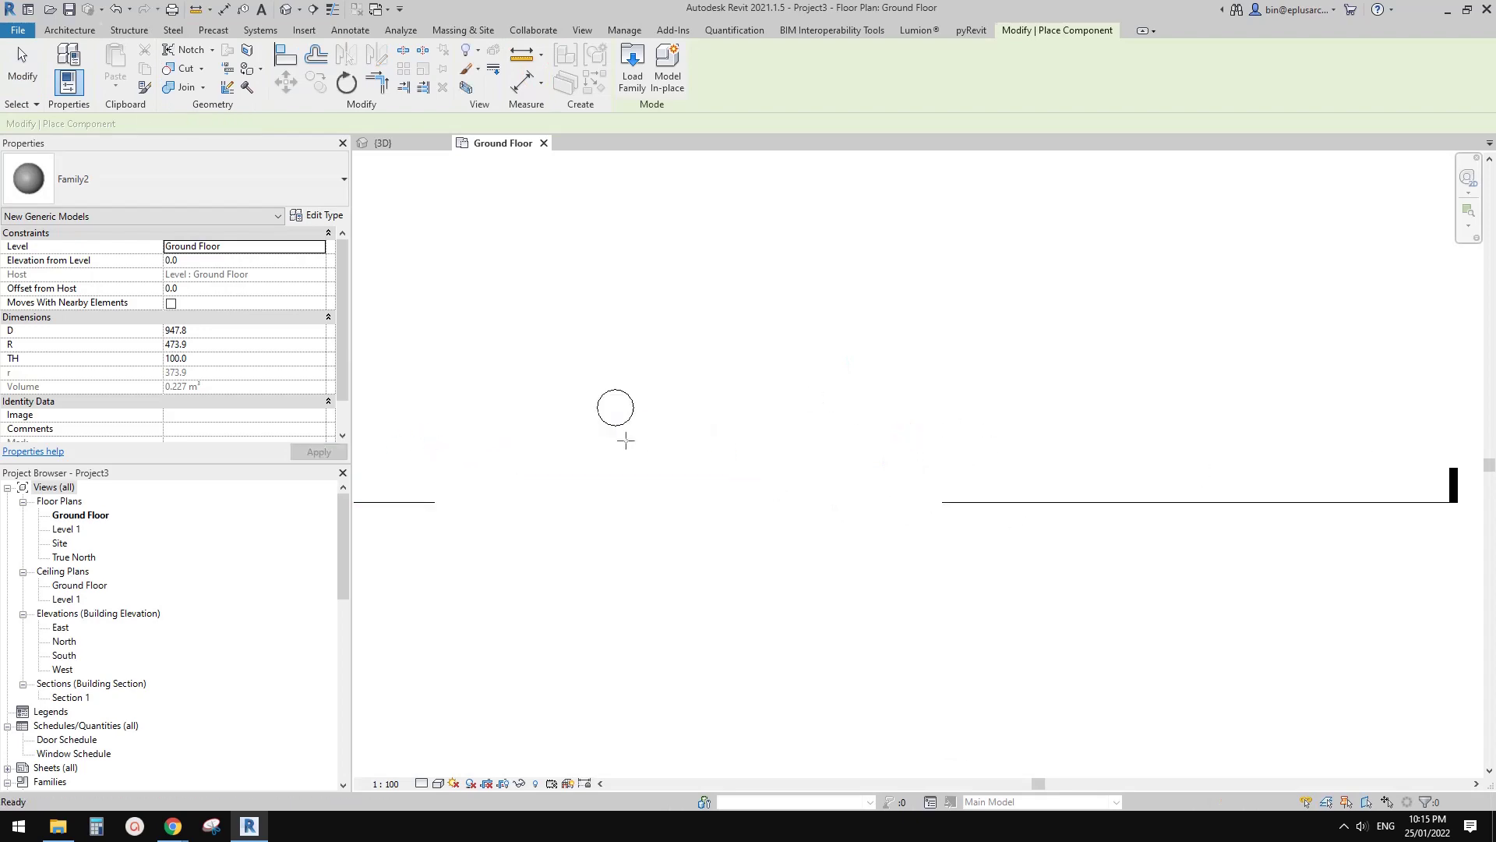
# - Set the placed sphere's diameter parameter D to 10000
pyautogui.click(627, 421)
pyautogui.scroll(3, 628, 399)
pyautogui.moveTo(624, 422); pyautogui.dragTo(691, 473, button='middle')
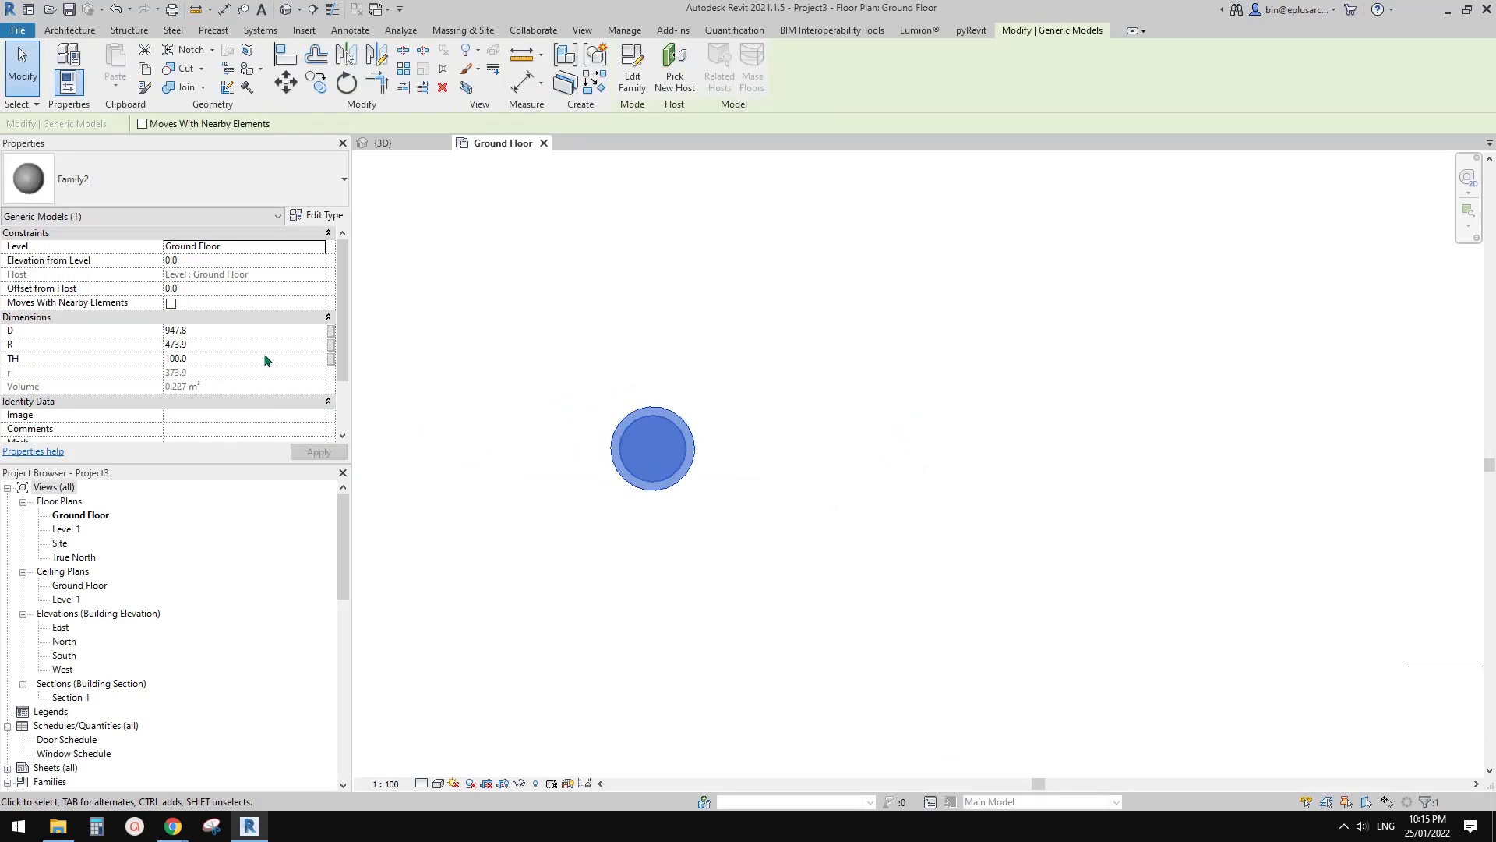
pyautogui.click(221, 331)
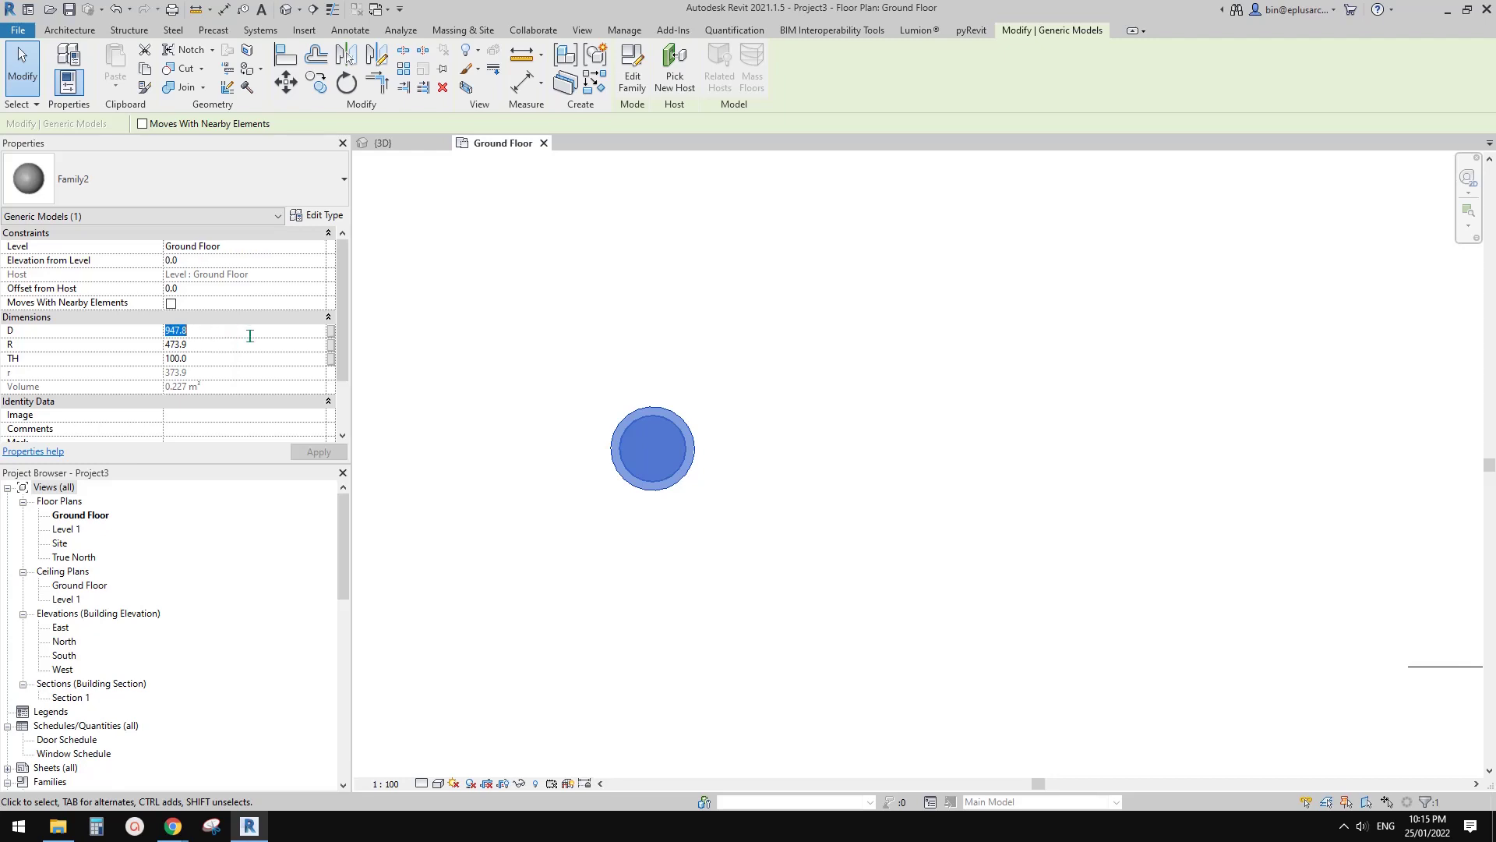
pyautogui.write('10000.0')
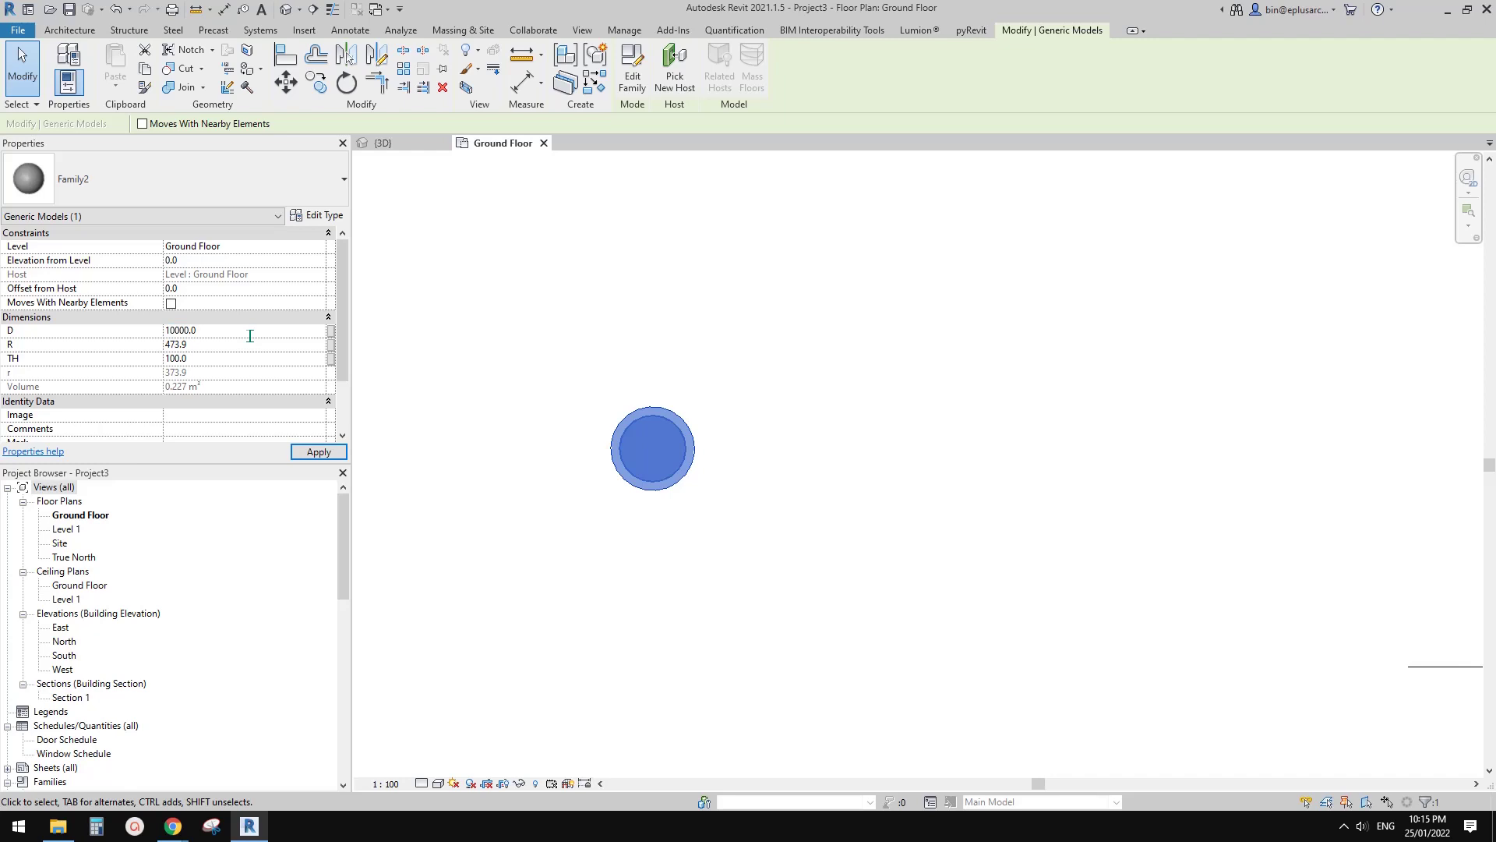
pyautogui.press('Return')
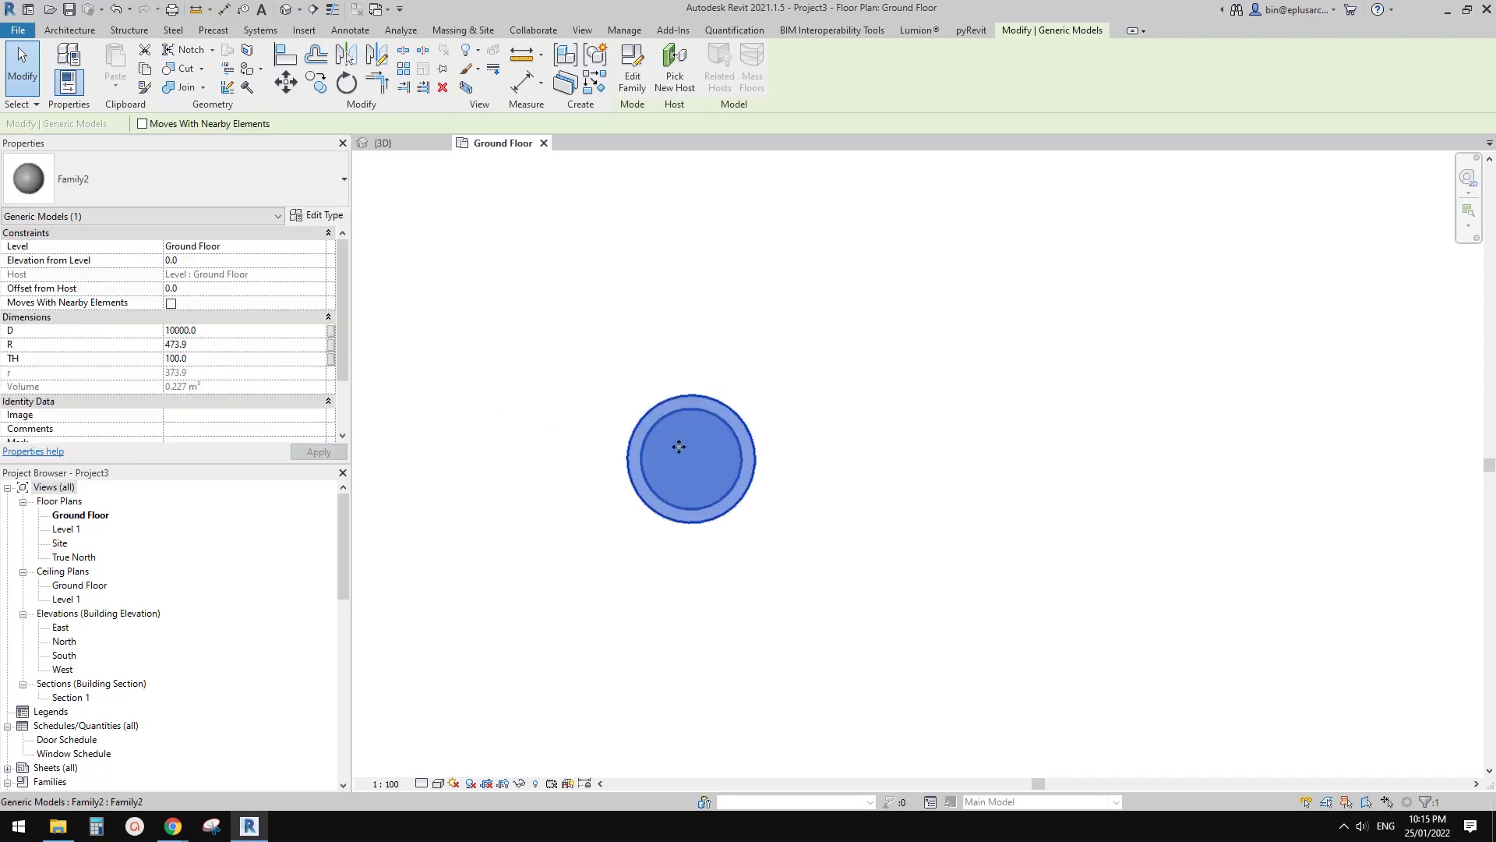
# - Reselect the placed sphere and open its family for editing
pyautogui.scroll(1, 694, 466)
pyautogui.press('Escape')
pyautogui.click(702, 456)
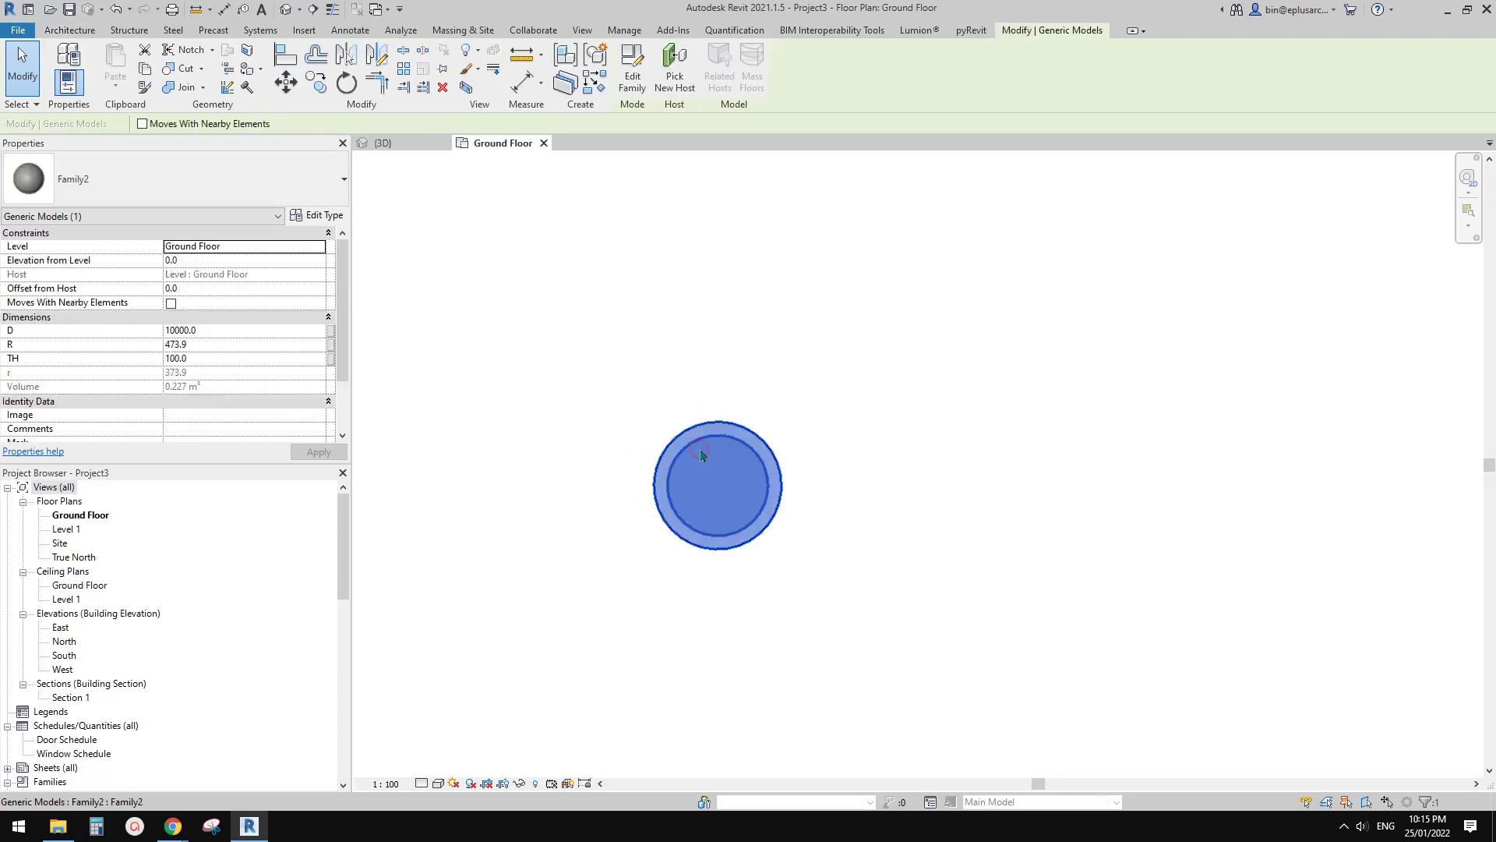
pyautogui.scroll(1, 707, 451)
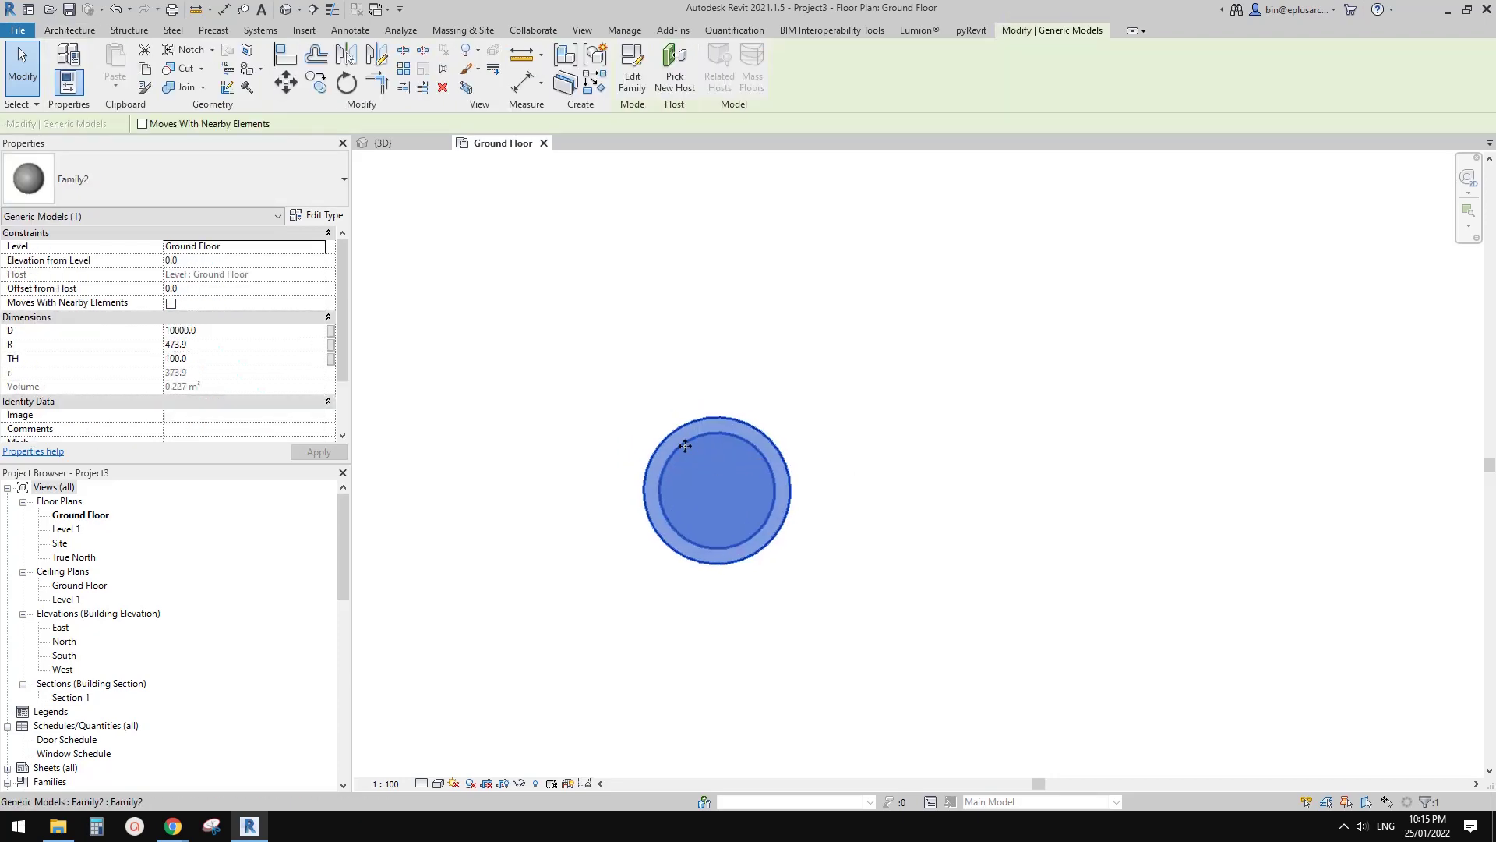
pyautogui.doubleClick(685, 446)
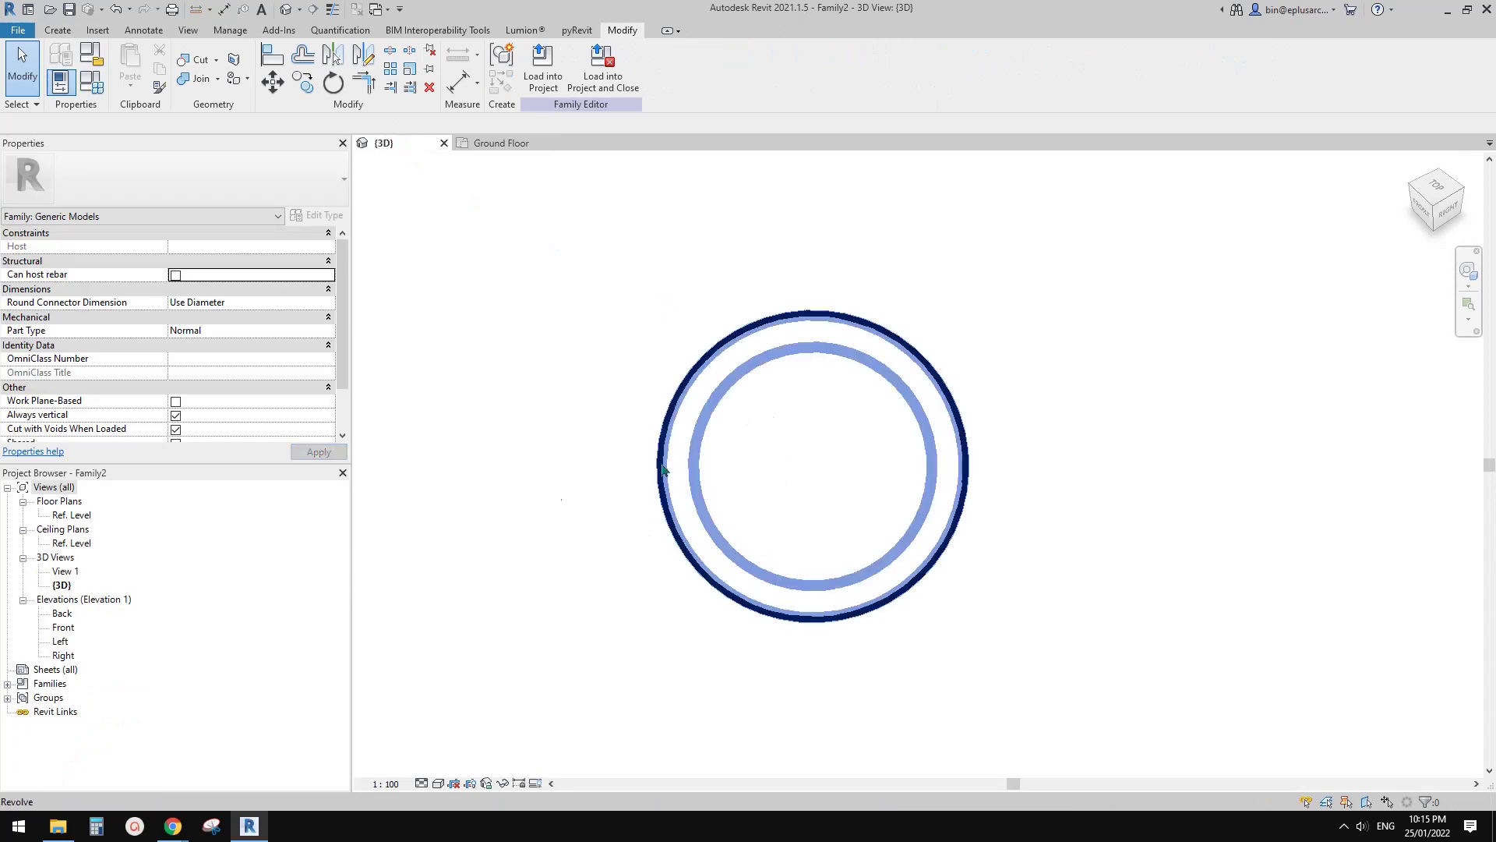
# - Open the family's Front elevation and check the overall diameter dimension labelled D
pyautogui.doubleClick(62, 627)
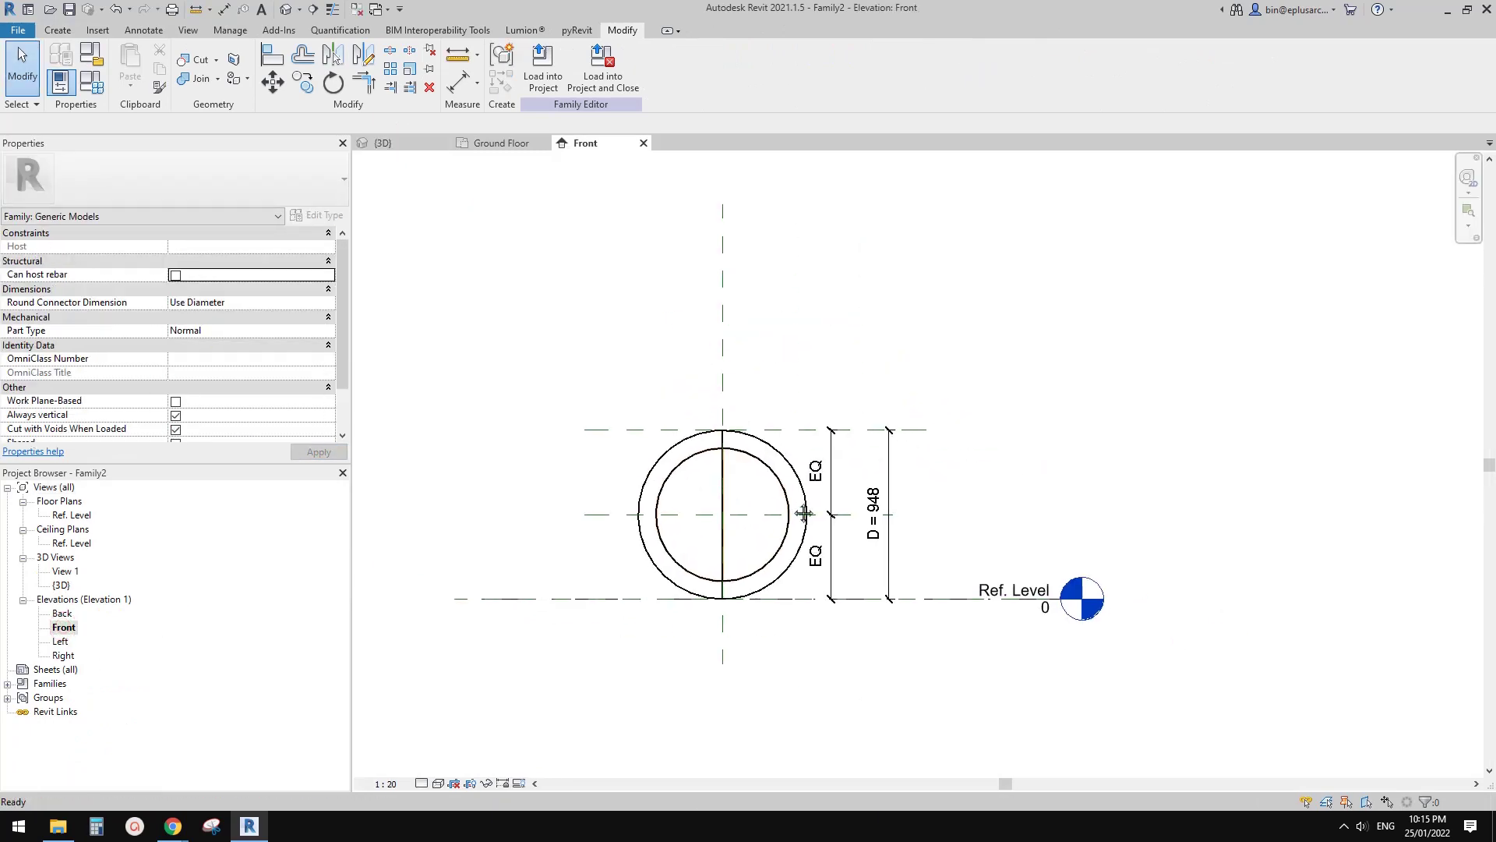
pyautogui.scroll(1, 804, 513)
pyautogui.click(819, 514)
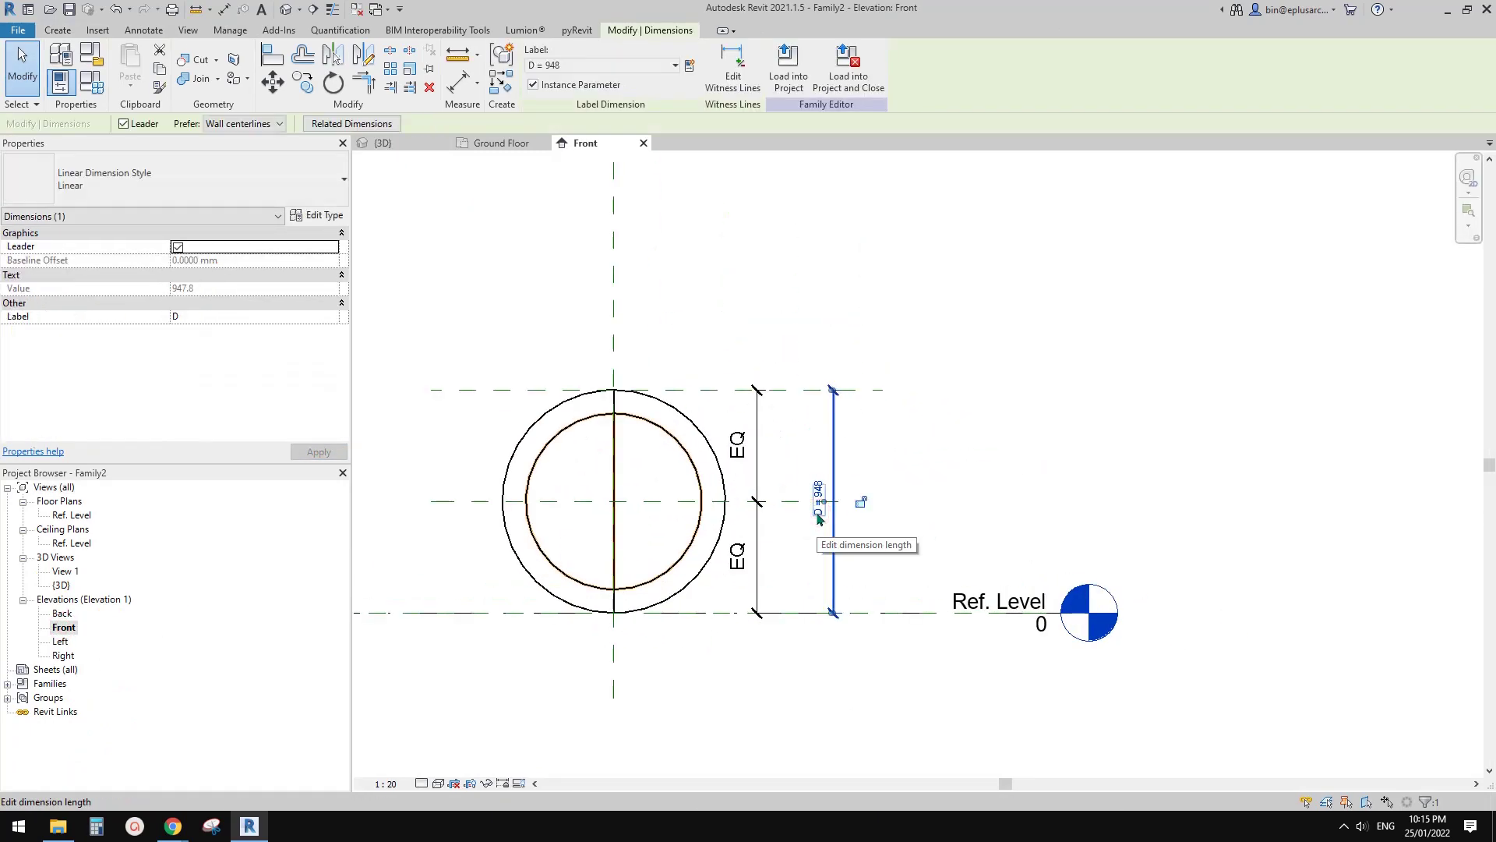
pyautogui.press('Escape')
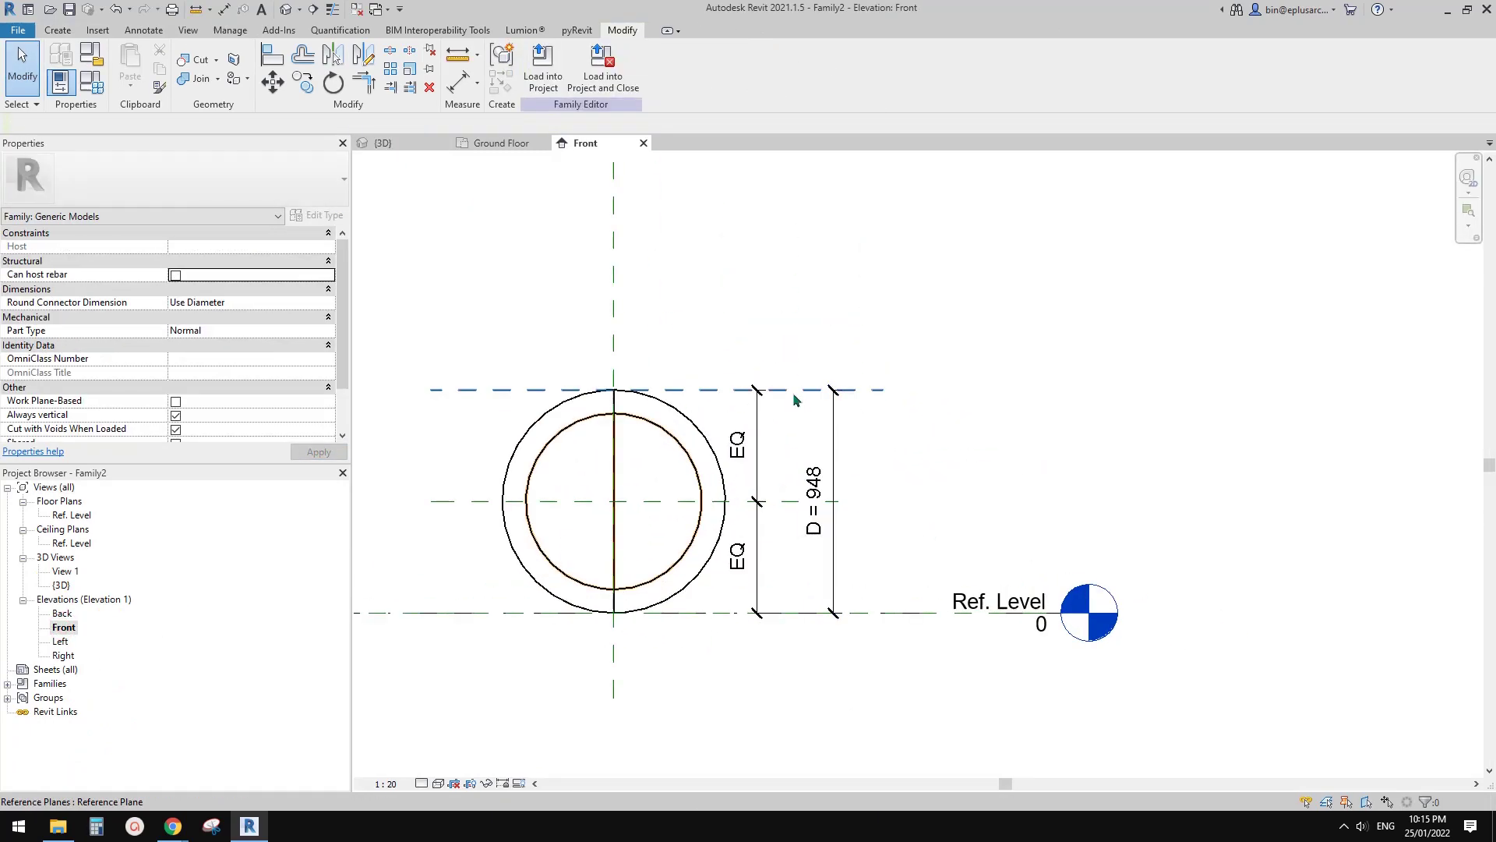
# - Give the family parameter R the formula D / 2 and apply it
pyautogui.click(85, 93)
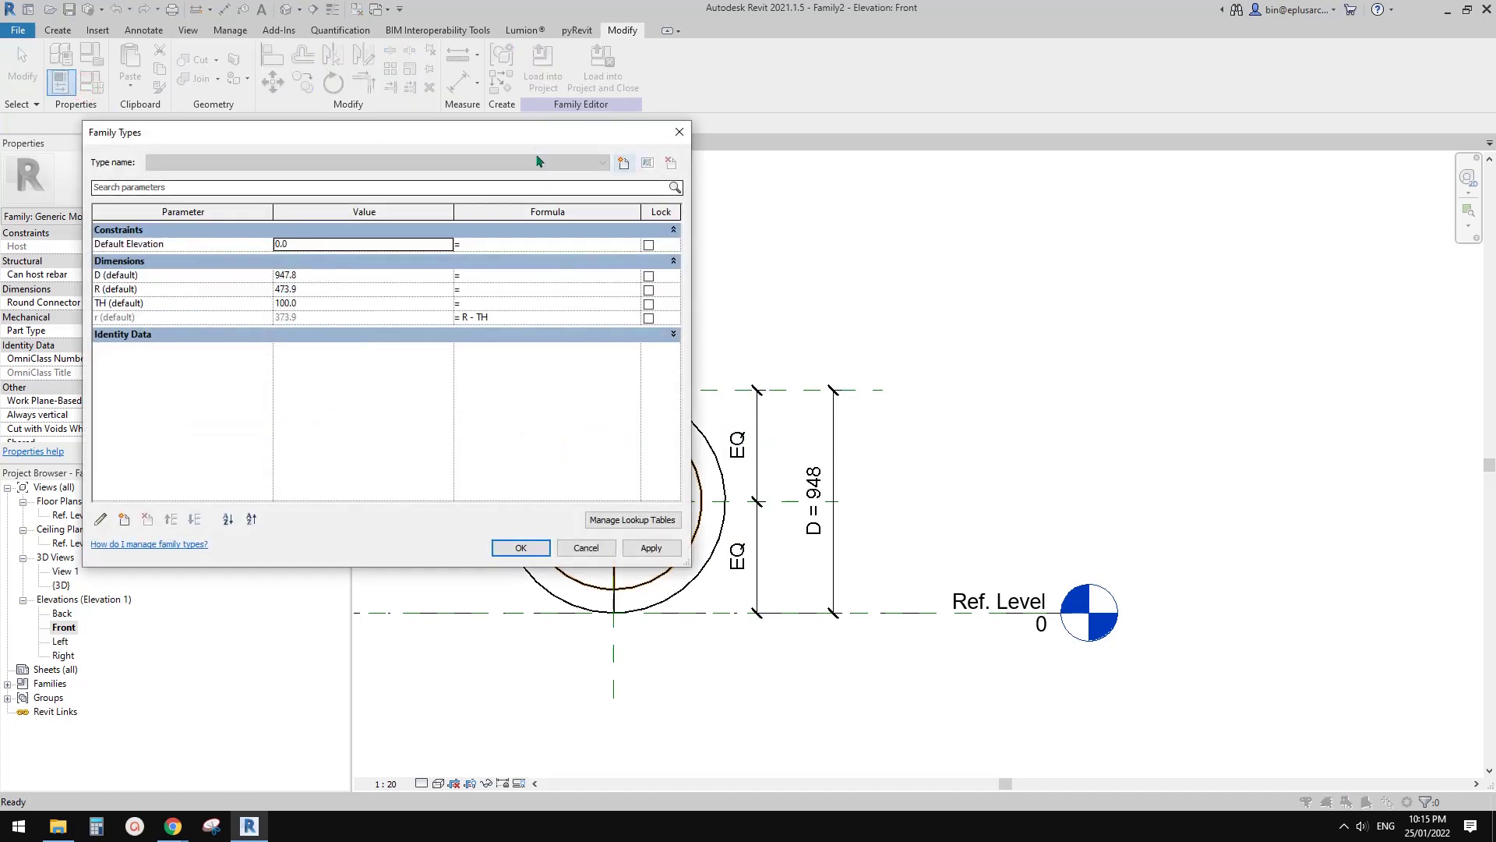
pyautogui.moveTo(350, 131); pyautogui.dragTo(315, 124)
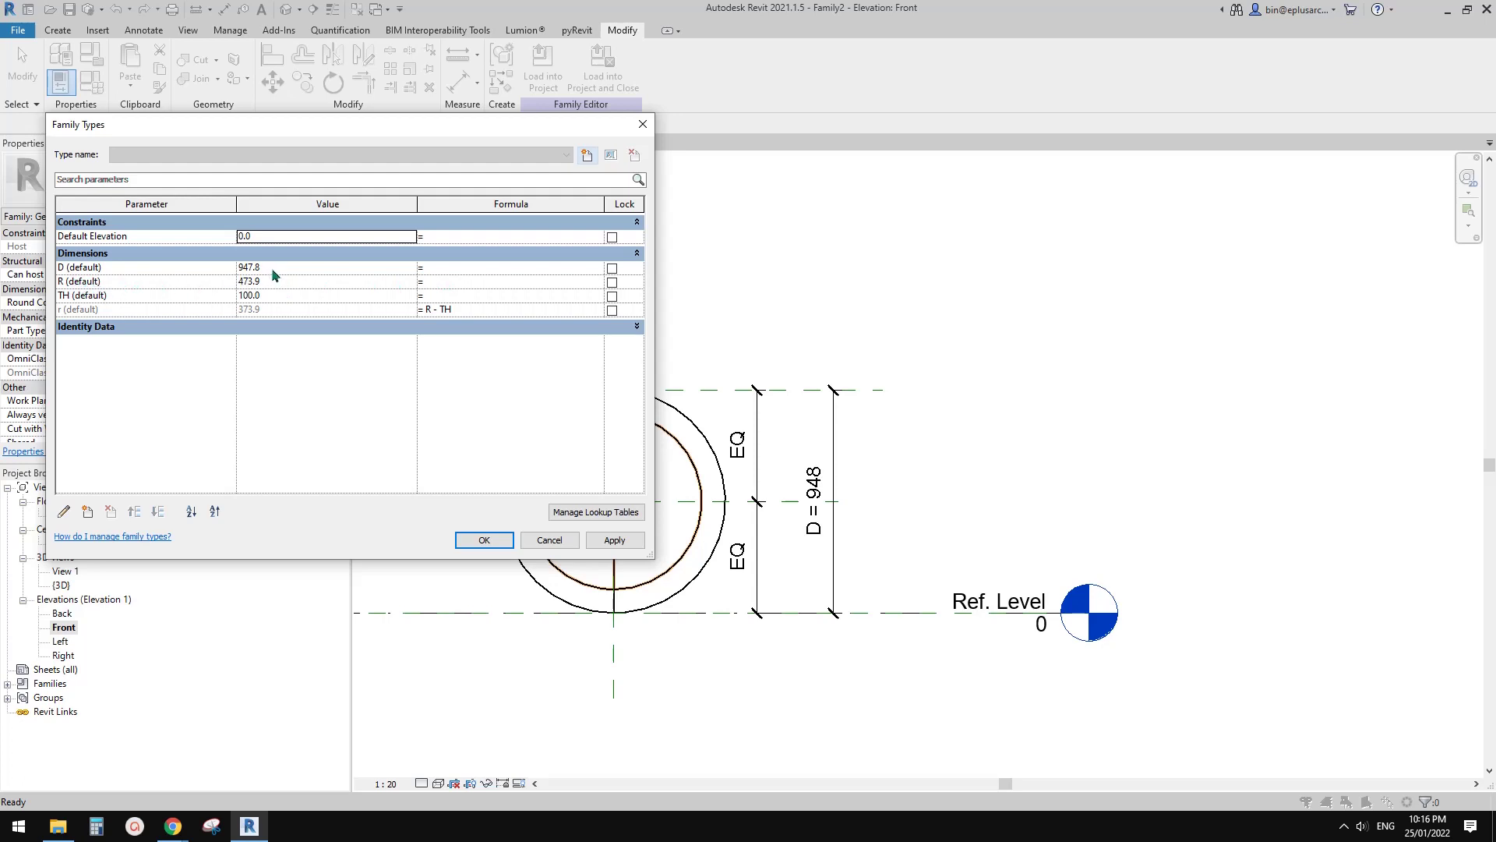
pyautogui.click(442, 283)
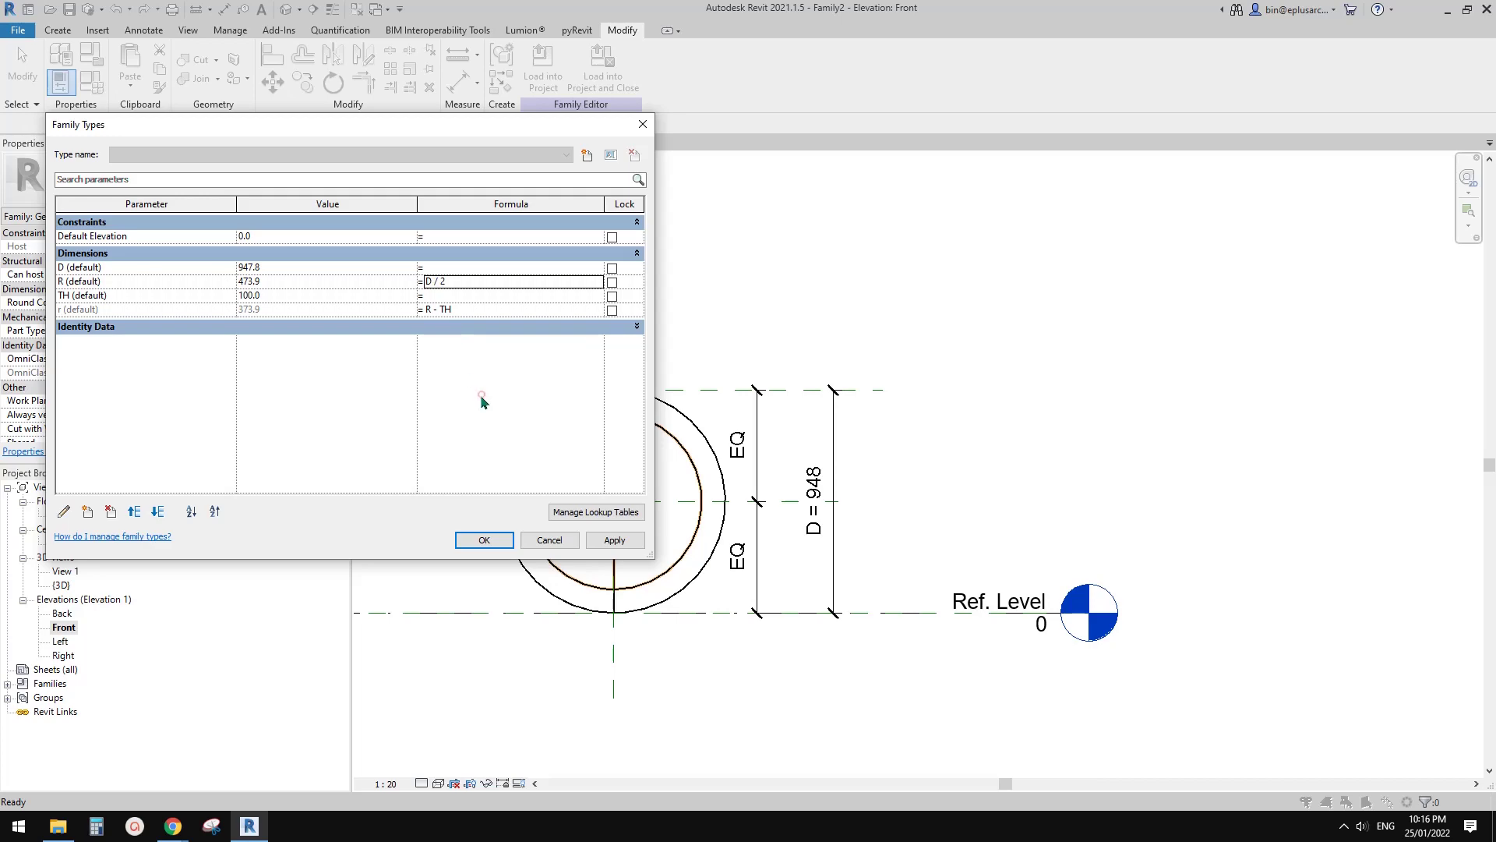
pyautogui.click(615, 540)
pyautogui.click(511, 539)
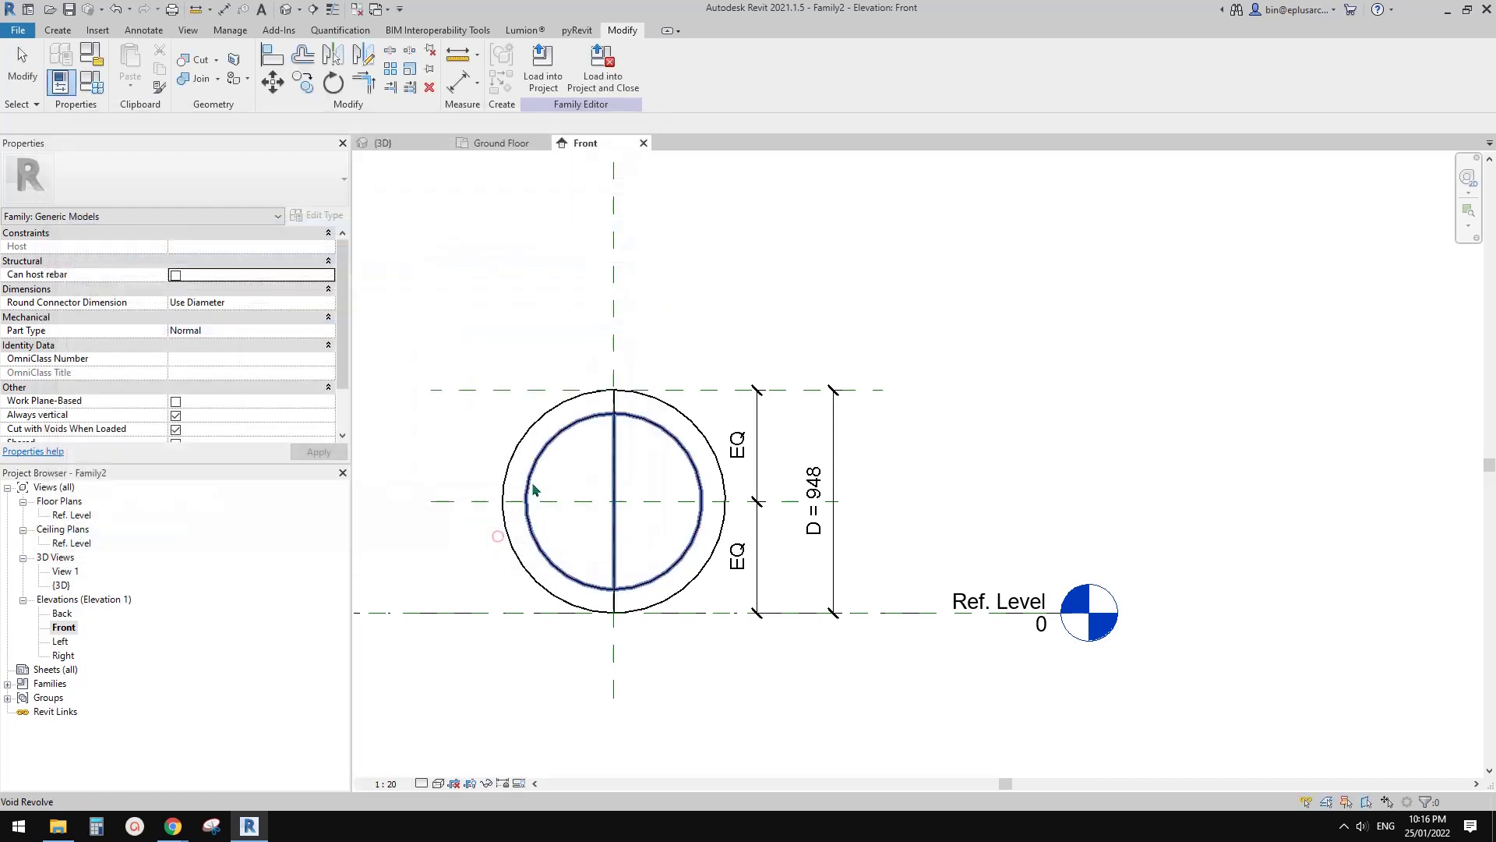
# - Reload the family into the project, overwriting only the existing version, and select the placed sphere to check its size
pyautogui.click(551, 79)
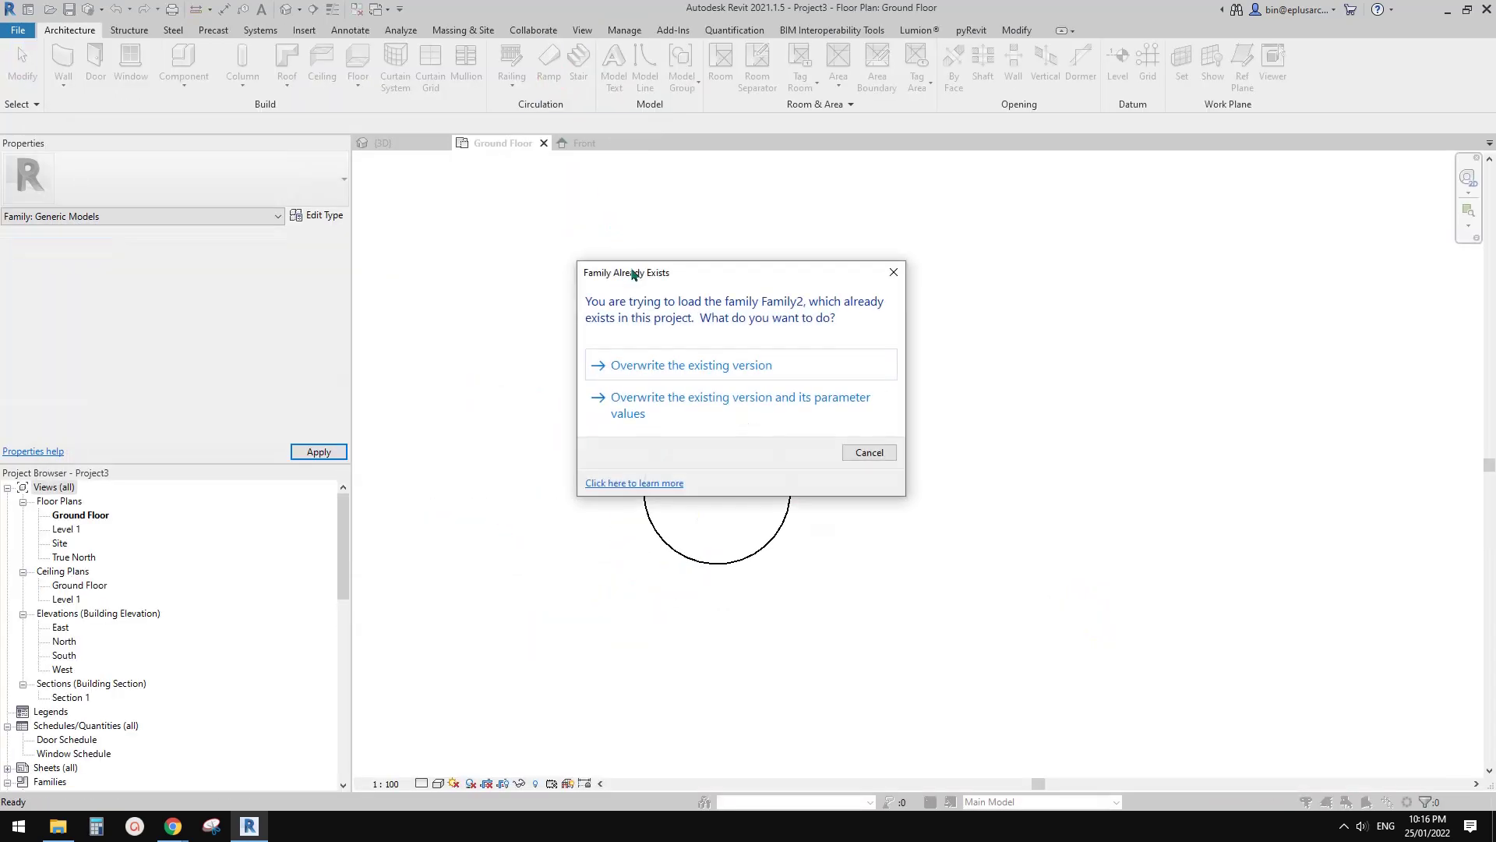
pyautogui.click(691, 367)
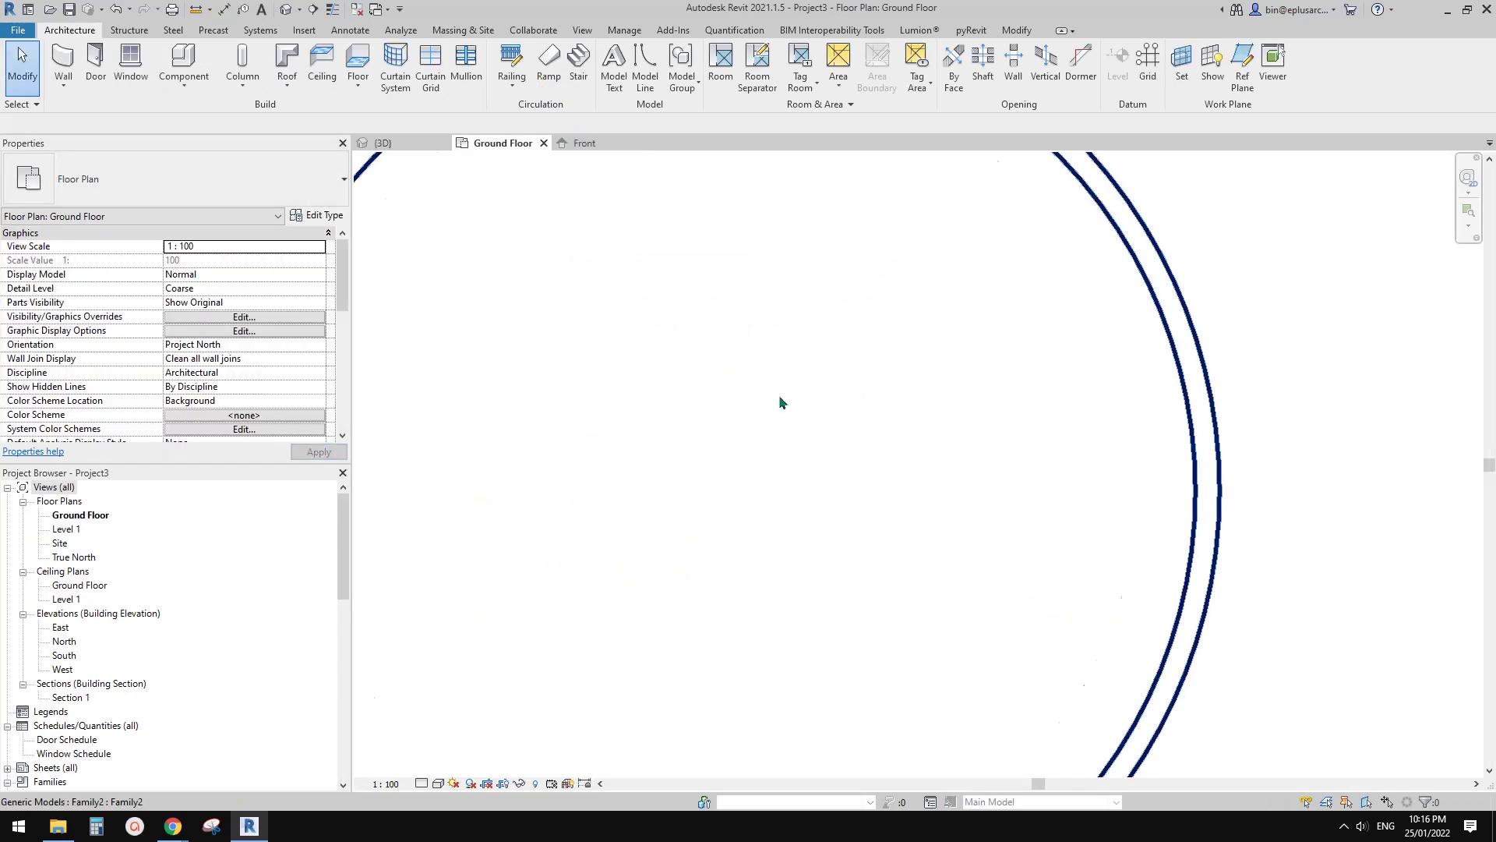
pyautogui.click(1056, 395)
pyautogui.scroll(-2, 1068, 397)
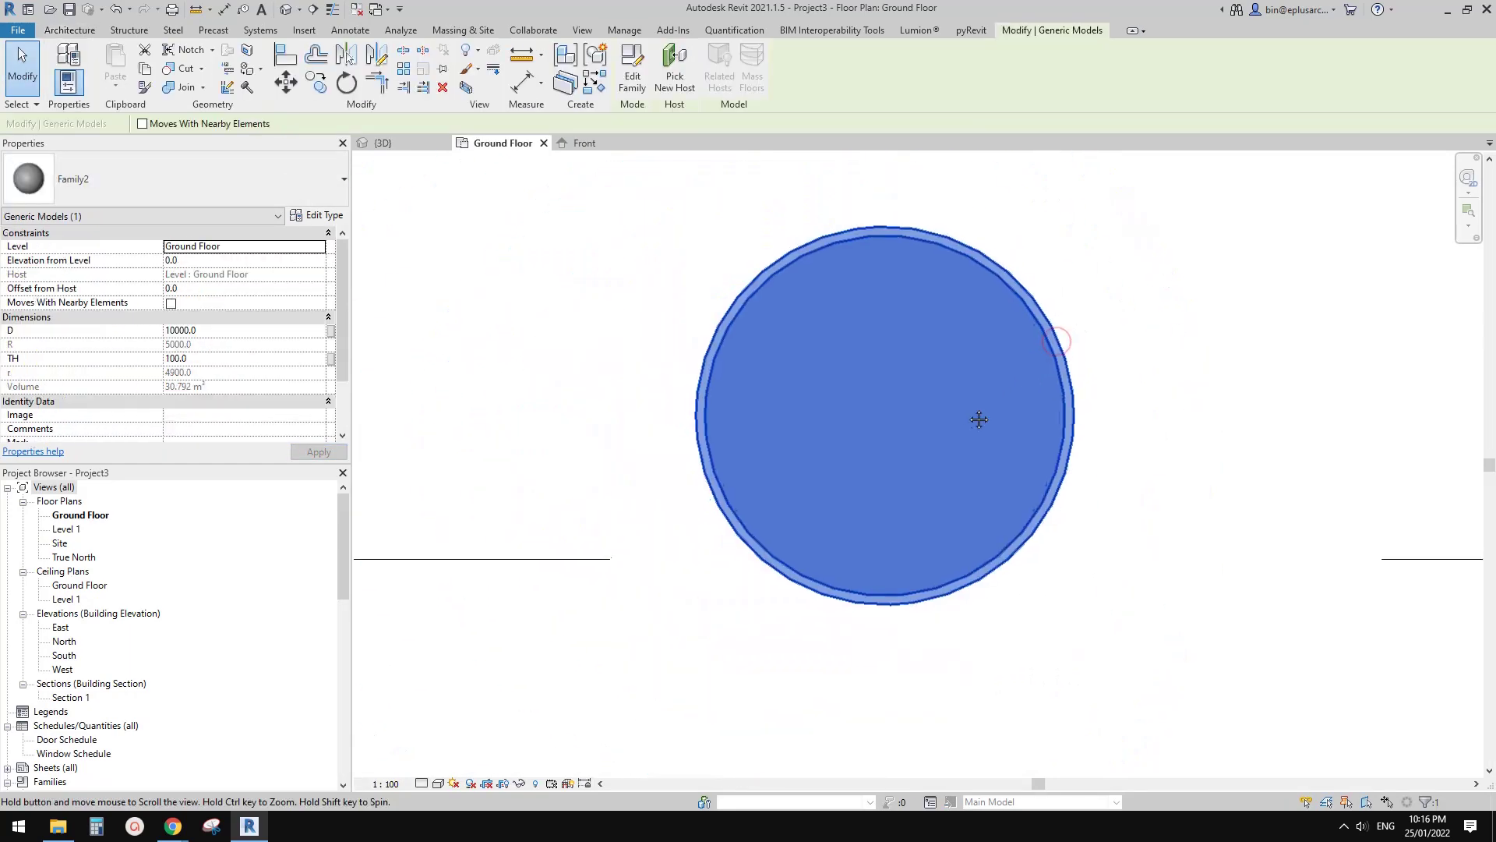
pyautogui.moveTo(918, 420); pyautogui.dragTo(730, 460, button='middle')
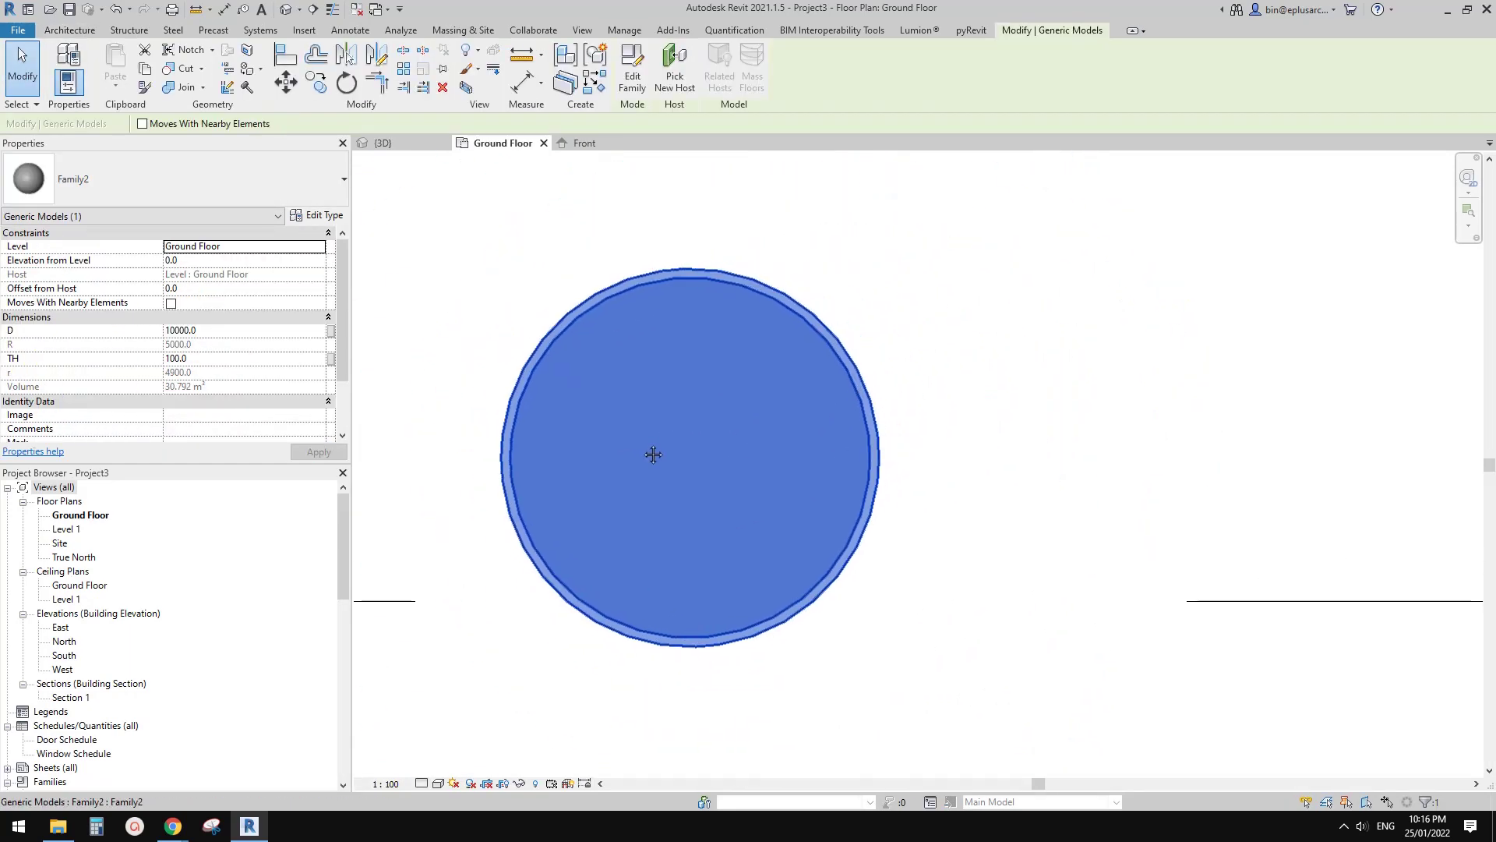
# - Set the placed sphere's thickness TH to 200 and reselect it in the Ground Floor plan
pyautogui.click(225, 357)
pyautogui.write('2')
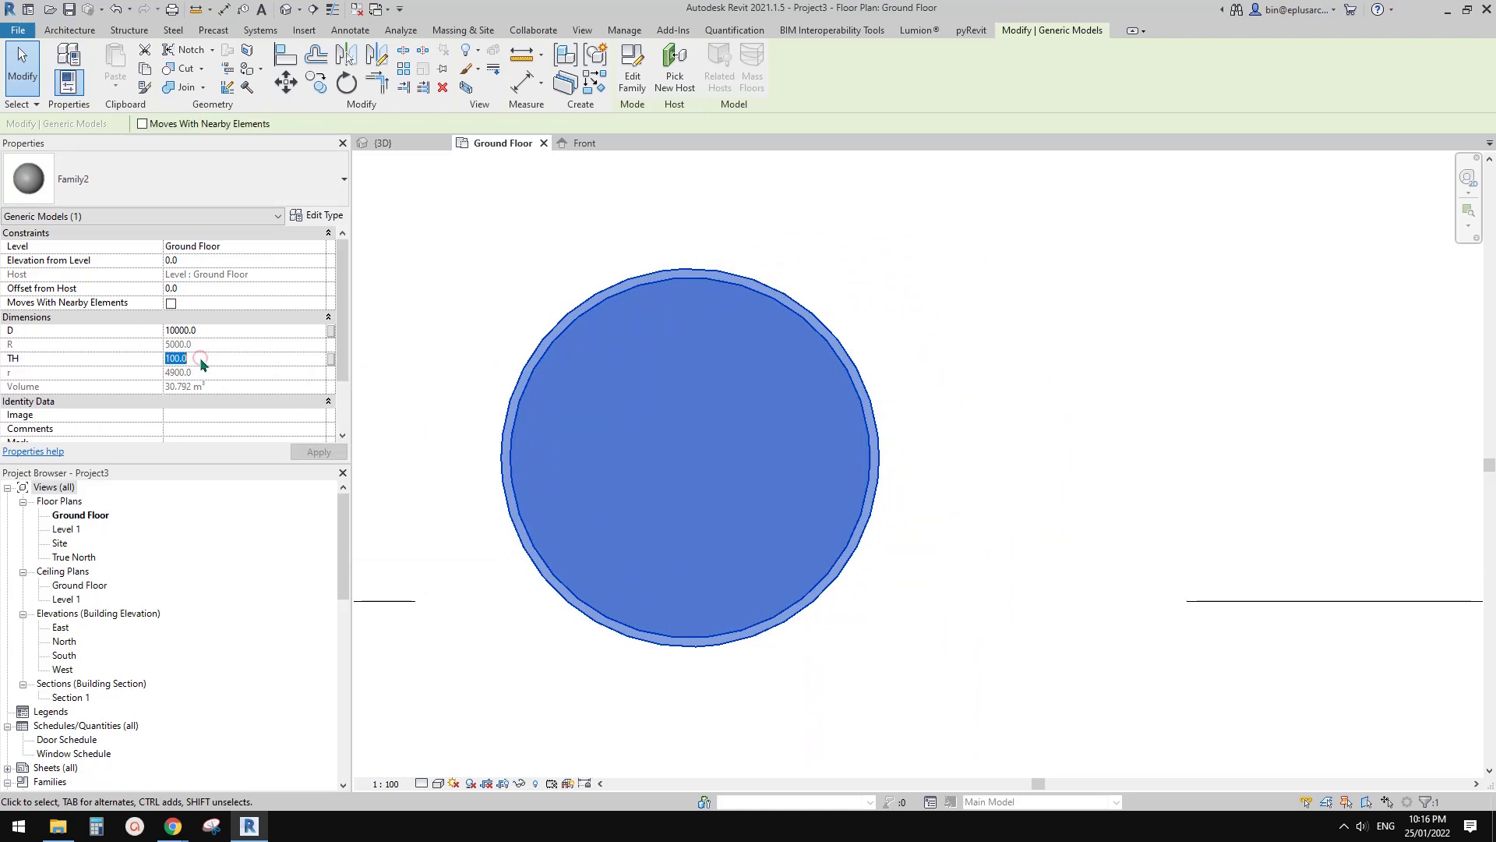
pyautogui.write('00')
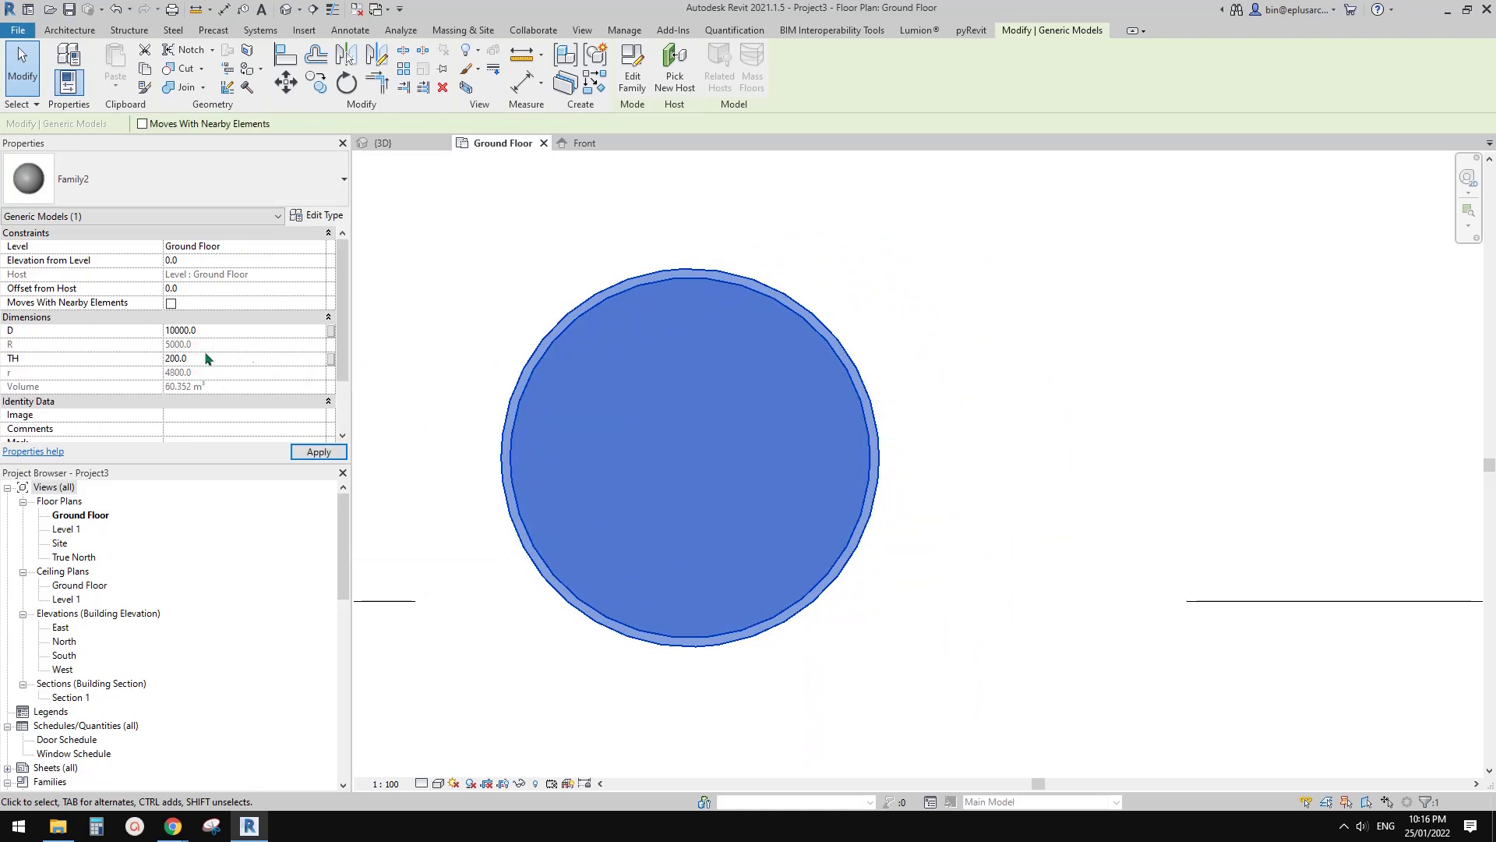
pyautogui.moveTo(594, 353); pyautogui.dragTo(547, 341, button='middle')
pyautogui.press('Escape')
pyautogui.click(812, 389)
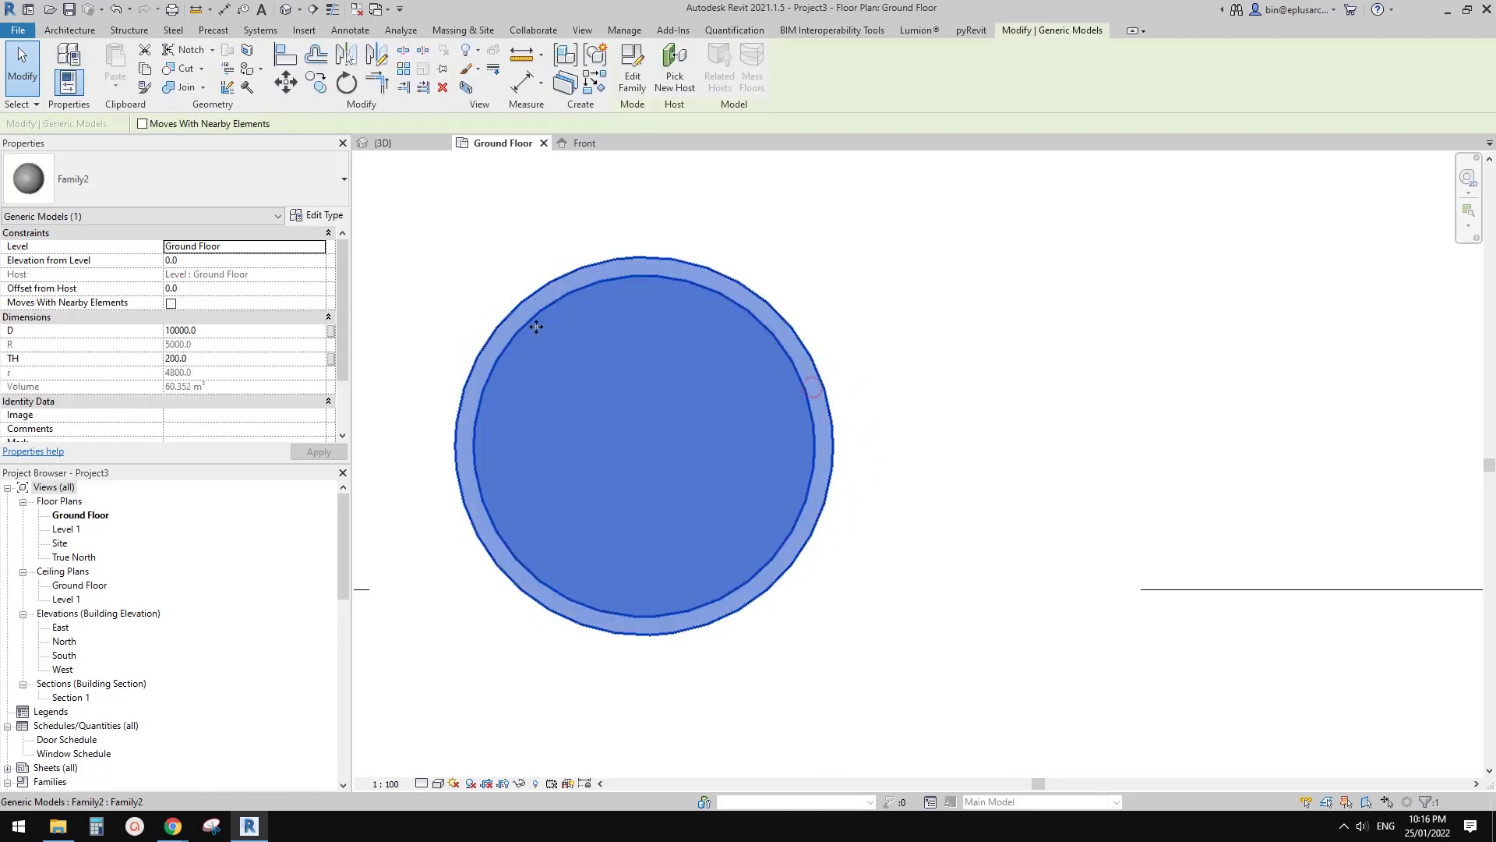
# - Copy the sphere up and to the right in plan so the copy partly overlaps the original
pyautogui.scroll(-2, 793, 451)
pyautogui.scroll(-1, 797, 395)
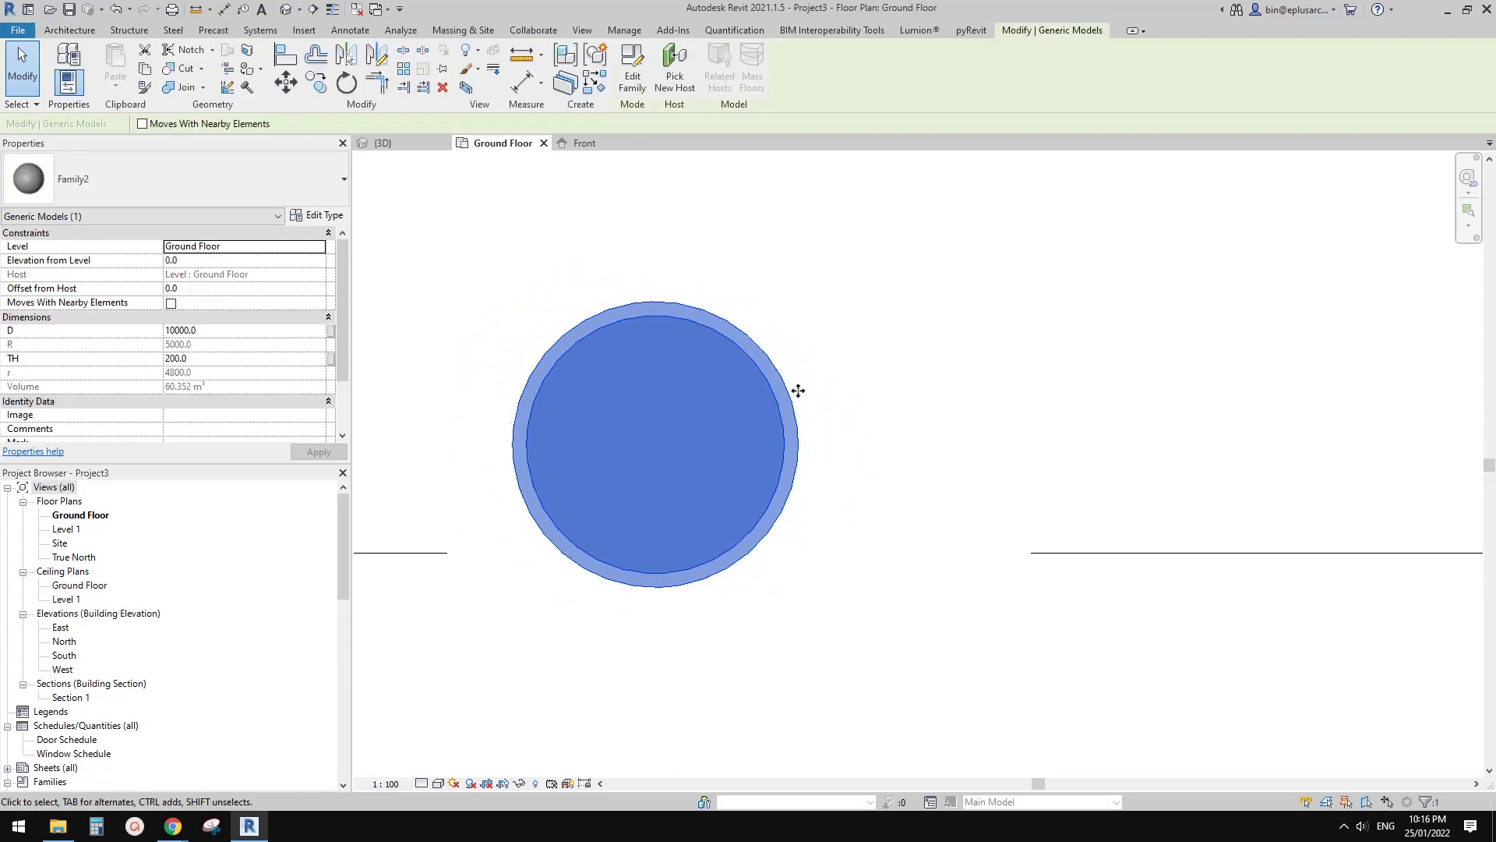
pyautogui.moveTo(798, 391); pyautogui.dragTo(732, 405, button='middle')
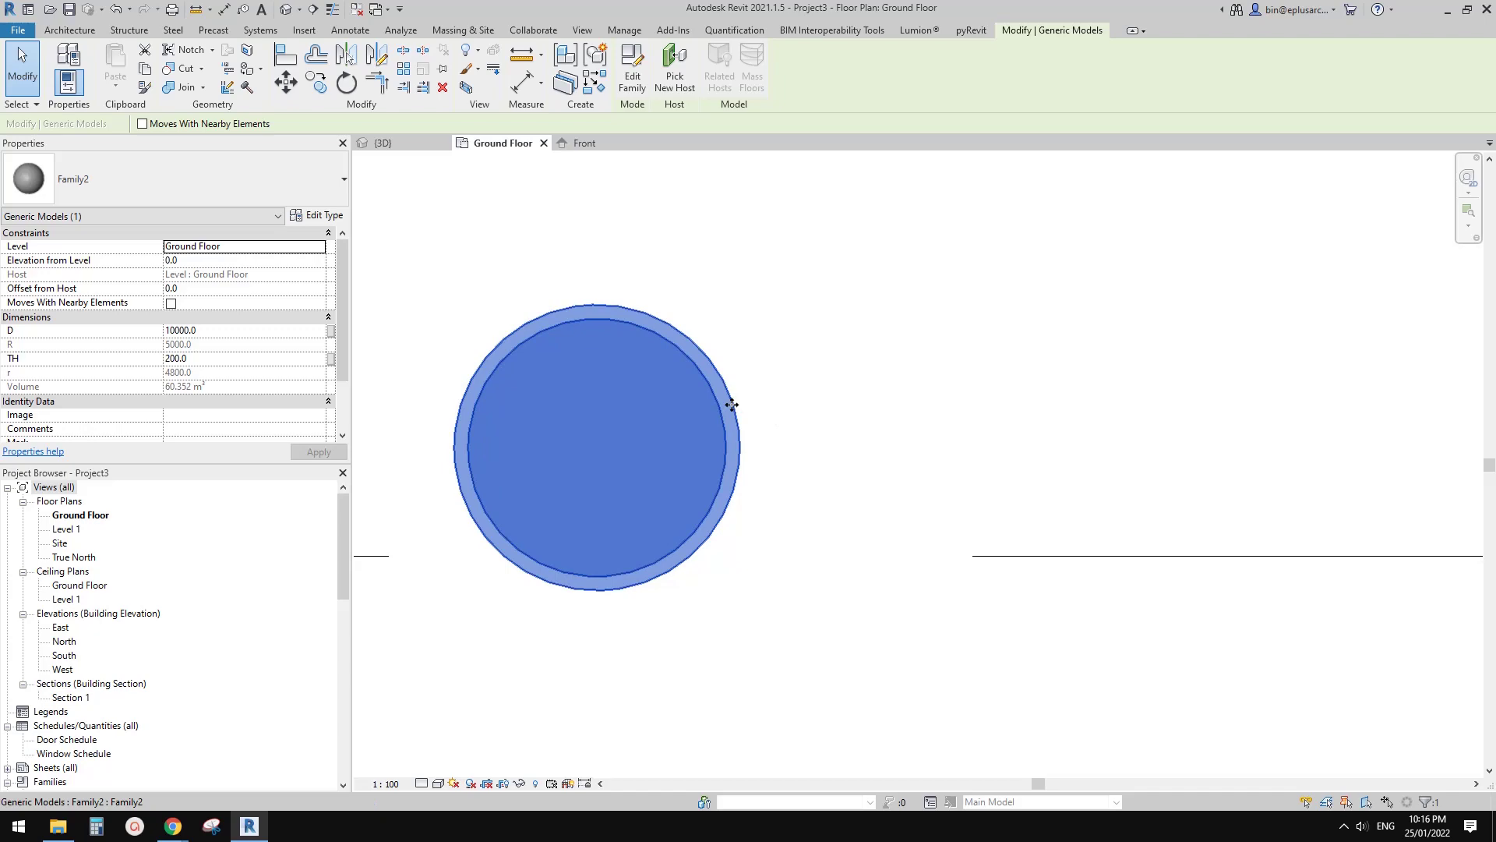
pyautogui.click(636, 439)
pyautogui.click(820, 357)
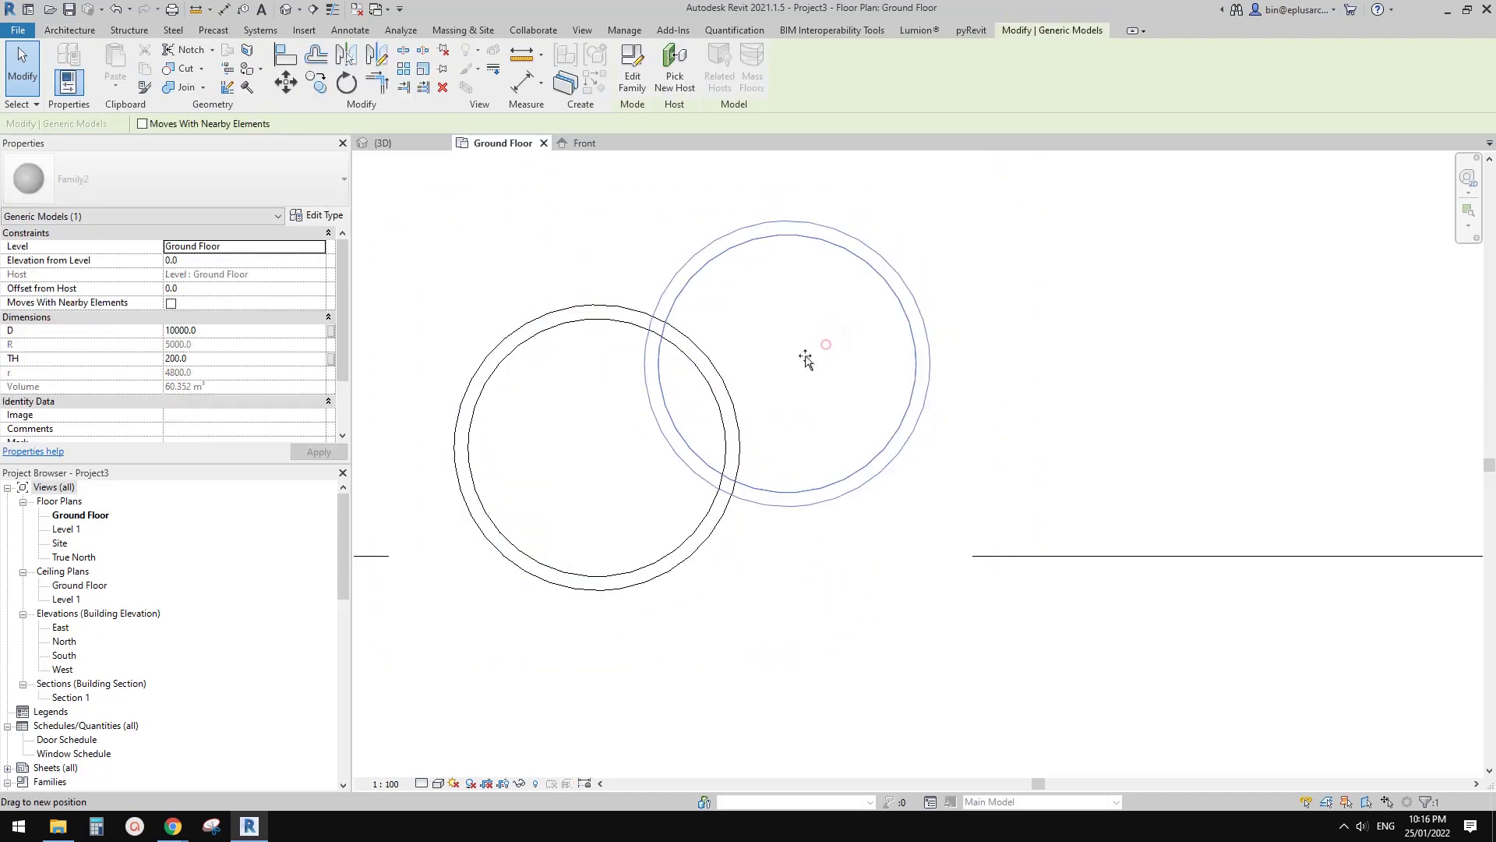
pyautogui.press('Escape')
pyautogui.moveTo(864, 364); pyautogui.dragTo(846, 356, button='middle')
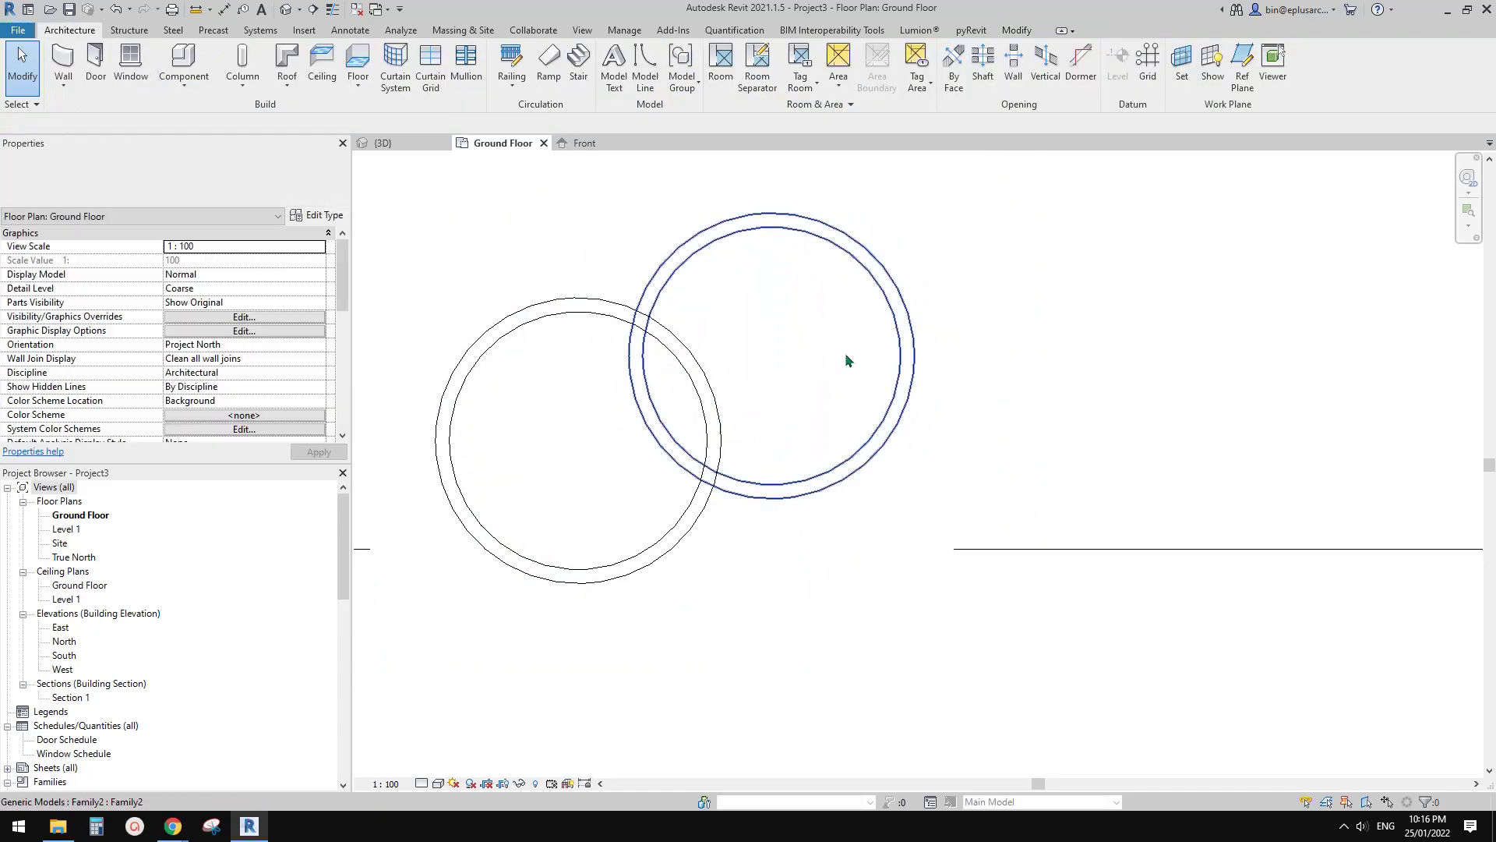
# - Open the default 3D view and examine how the two spheres overlap
pyautogui.click(287, 10)
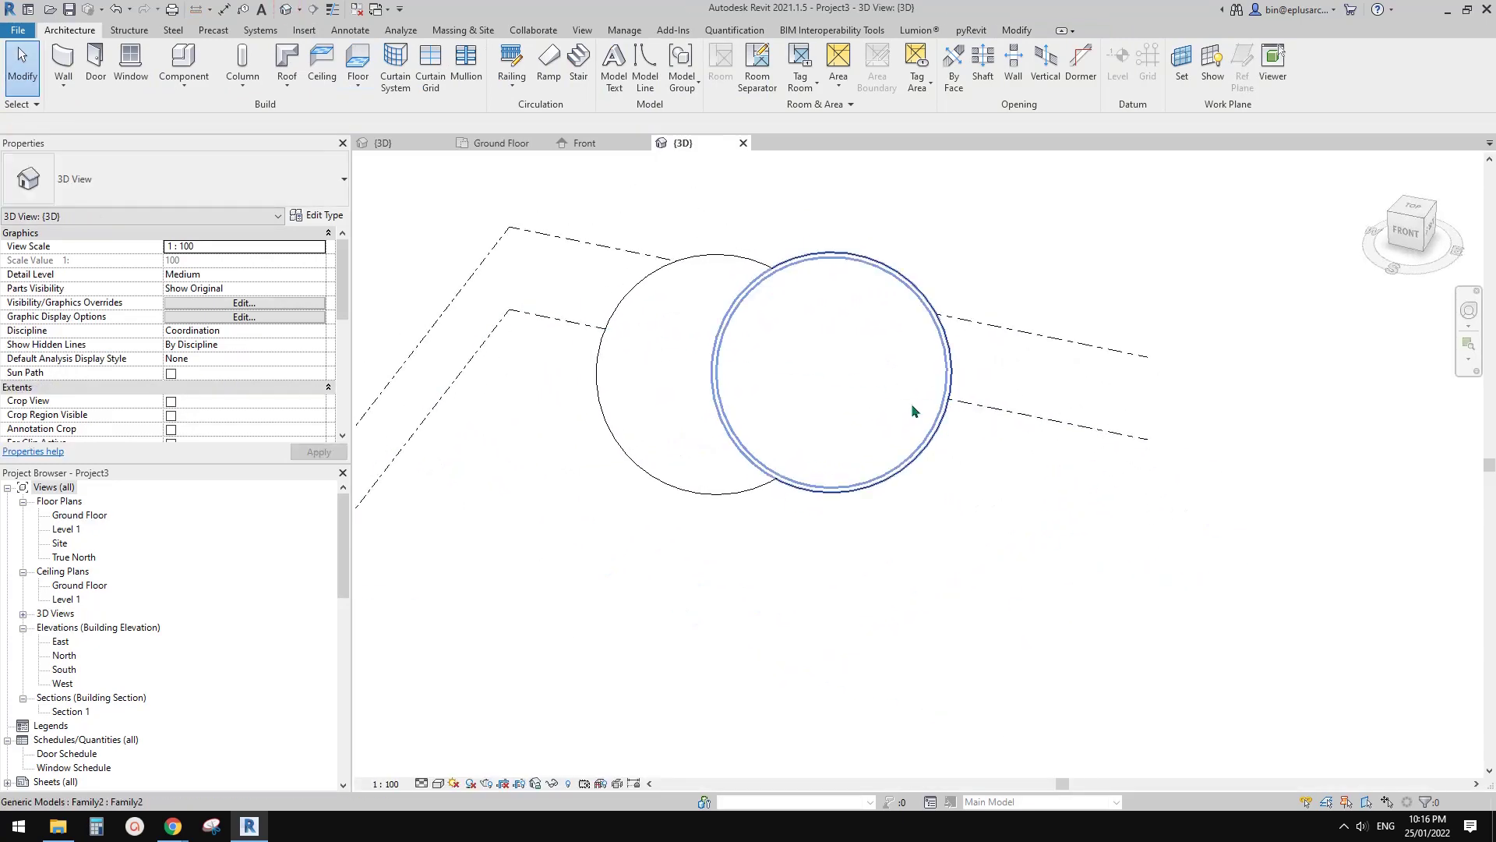
pyautogui.click(913, 411)
pyautogui.keyDown('shift'); pyautogui.moveTo(914, 411); pyautogui.dragTo(834, 393, button='middle'); pyautogui.keyUp('shift')
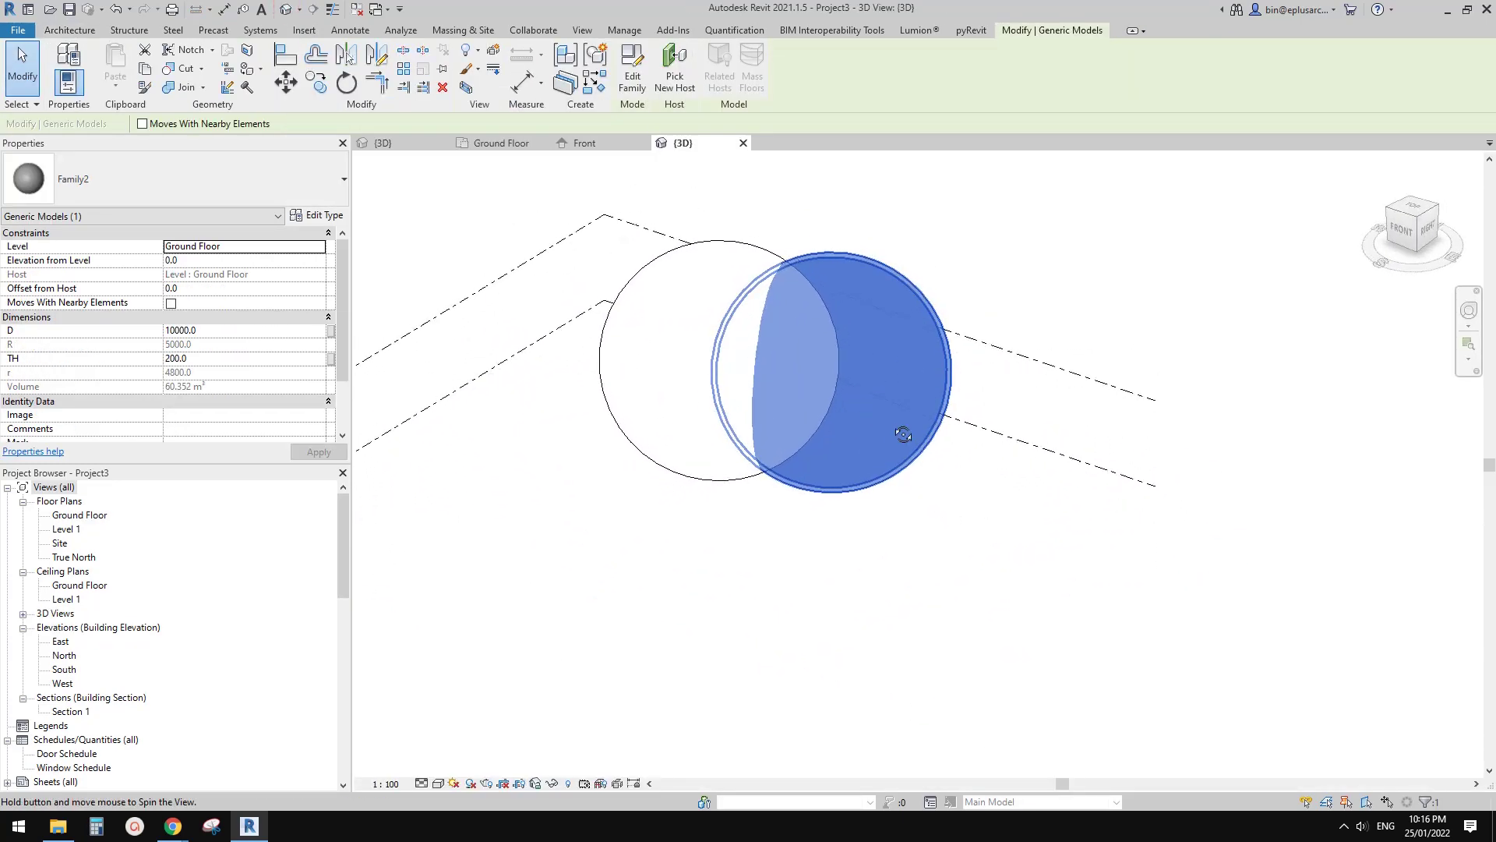
pyautogui.keyDown('shift'); pyautogui.moveTo(903, 434); pyautogui.dragTo(909, 410, button='middle'); pyautogui.keyUp('shift')
pyautogui.scroll(2, 709, 375)
pyautogui.click(709, 375)
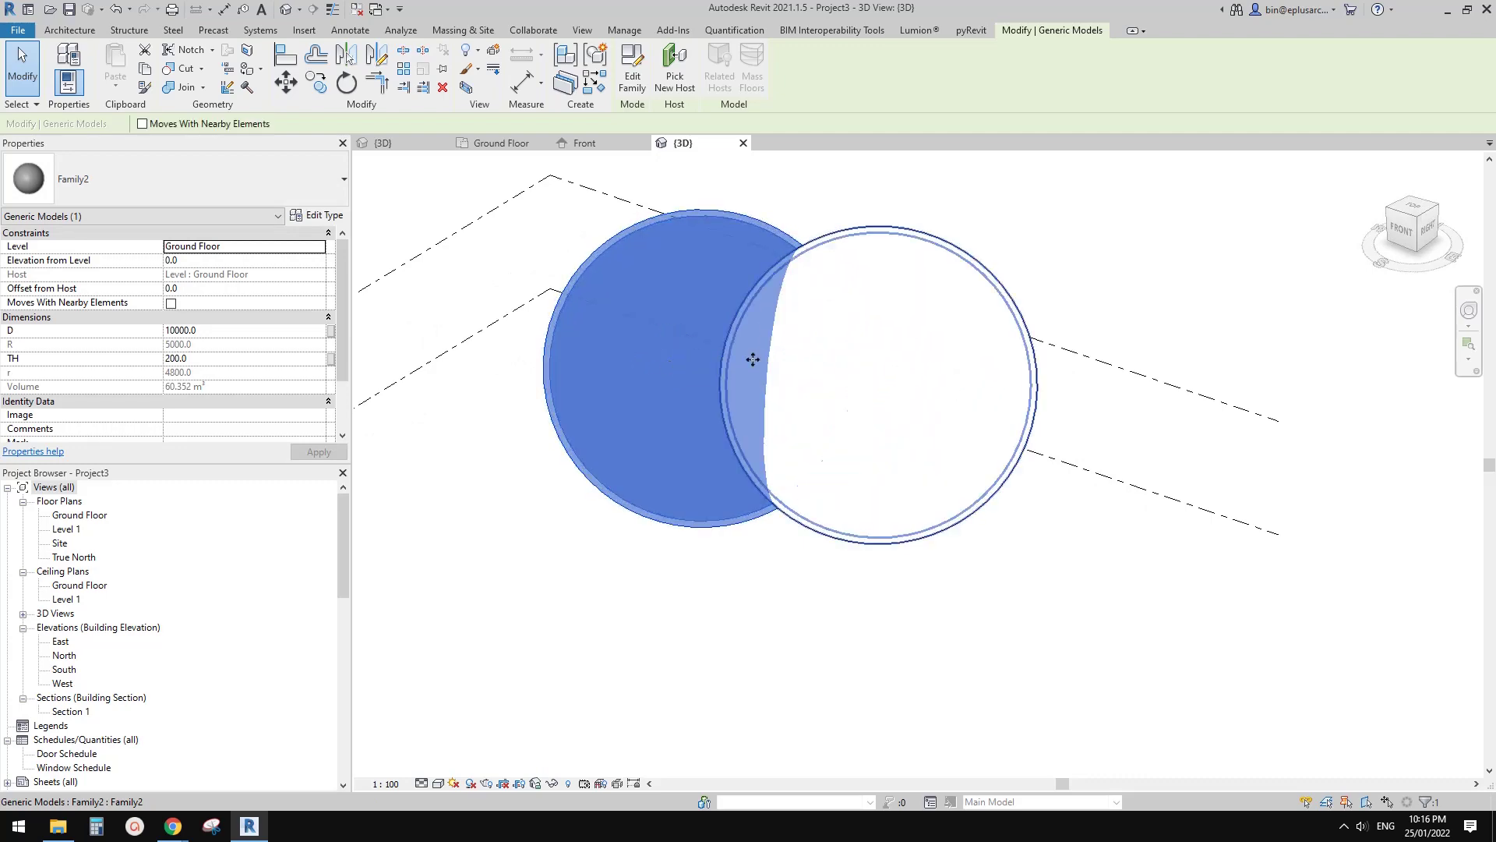
pyautogui.scroll(1, 753, 359)
pyautogui.keyDown('shift'); pyautogui.moveTo(753, 360); pyautogui.dragTo(858, 418, button='middle'); pyautogui.keyUp('shift')
pyautogui.press('Escape')
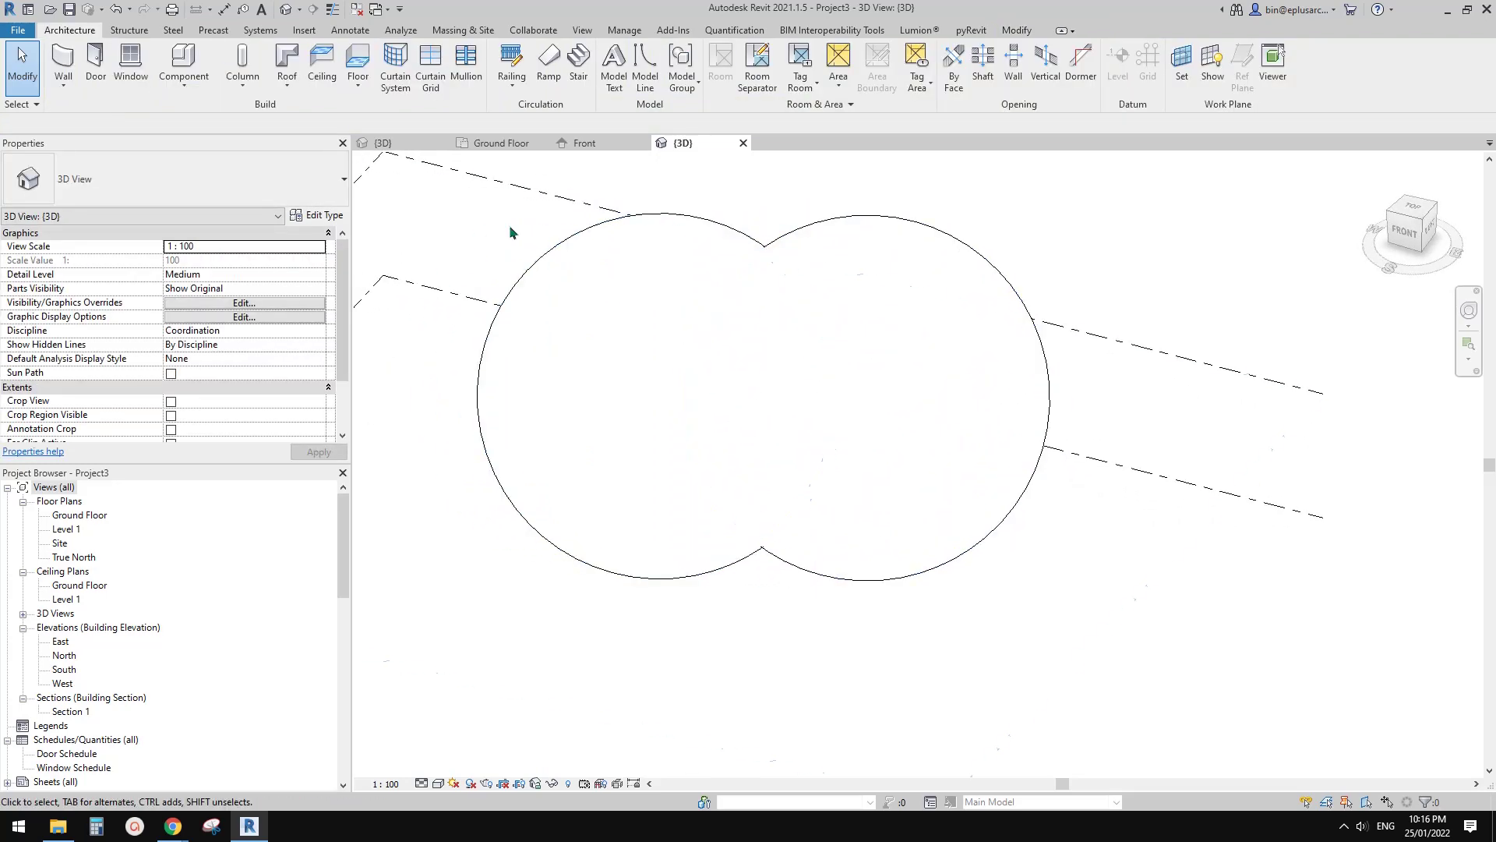
# - Cut the original left sphere with the copied right sphere using Cut Geometry
pyautogui.click(1017, 33)
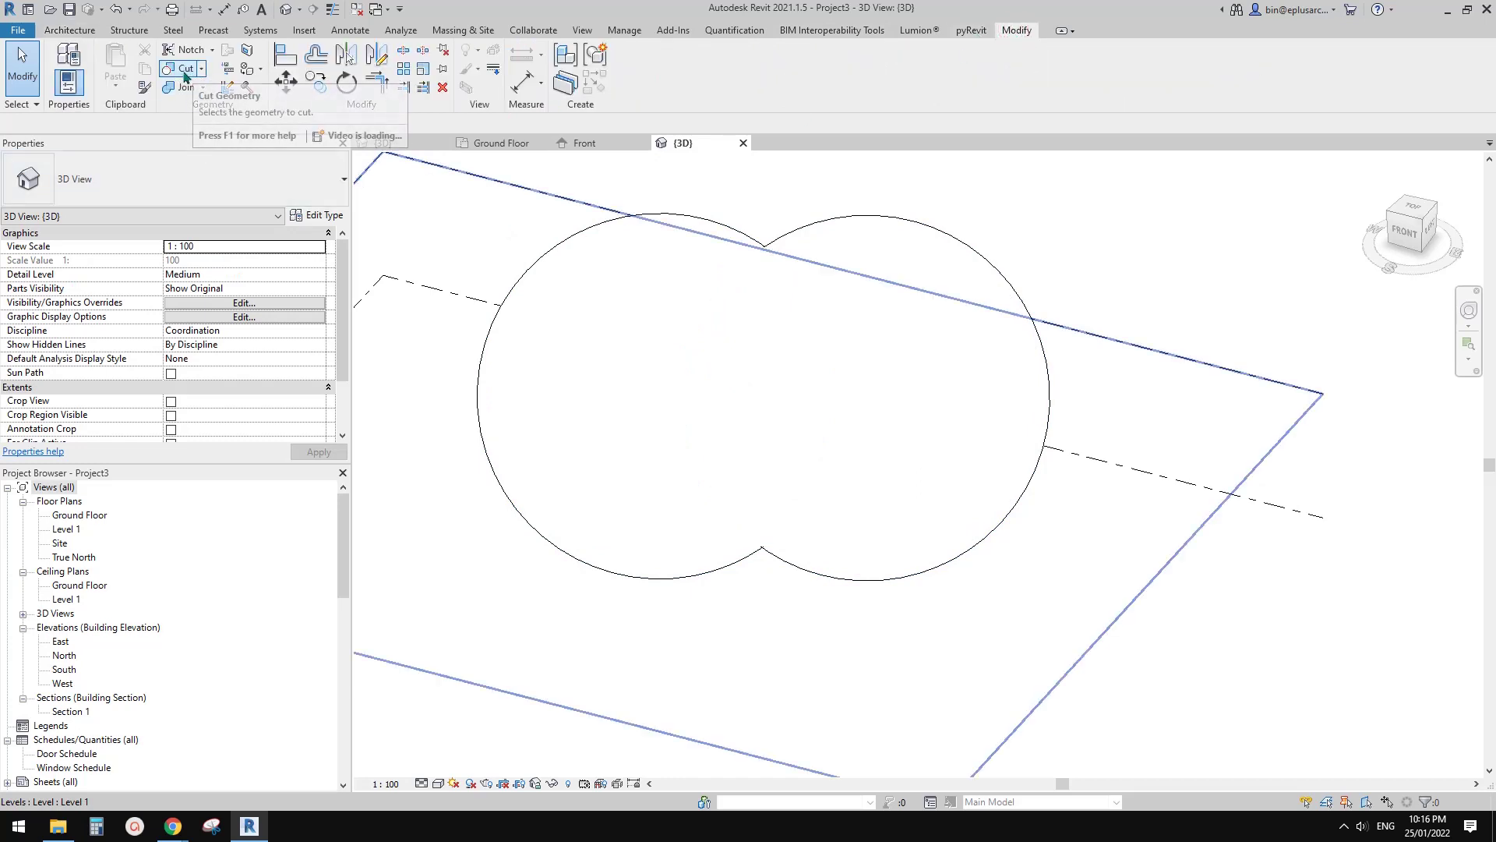
pyautogui.click(537, 409)
pyautogui.click(920, 425)
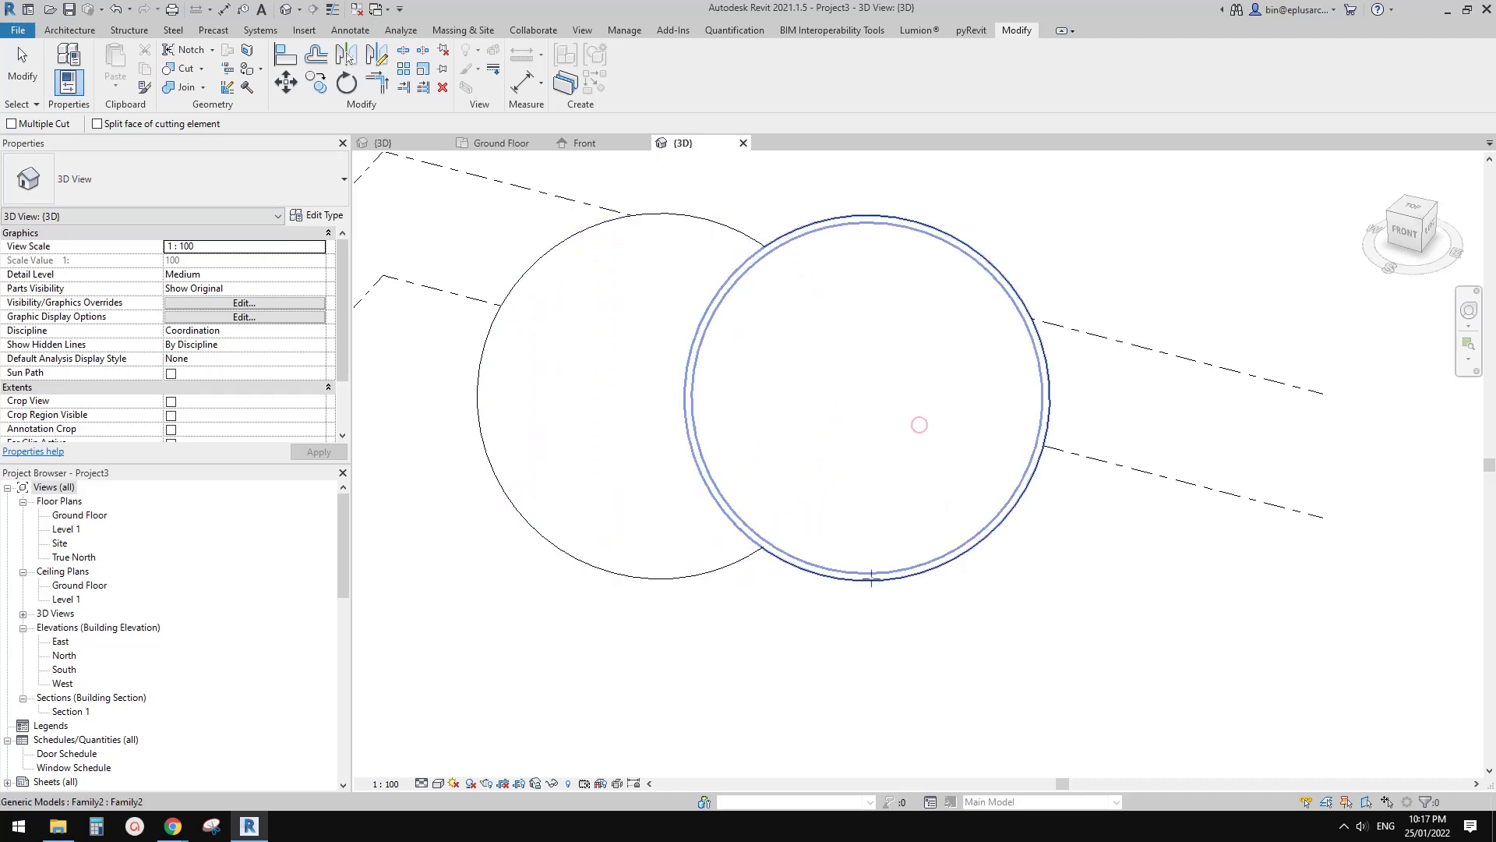
pyautogui.press('Escape')
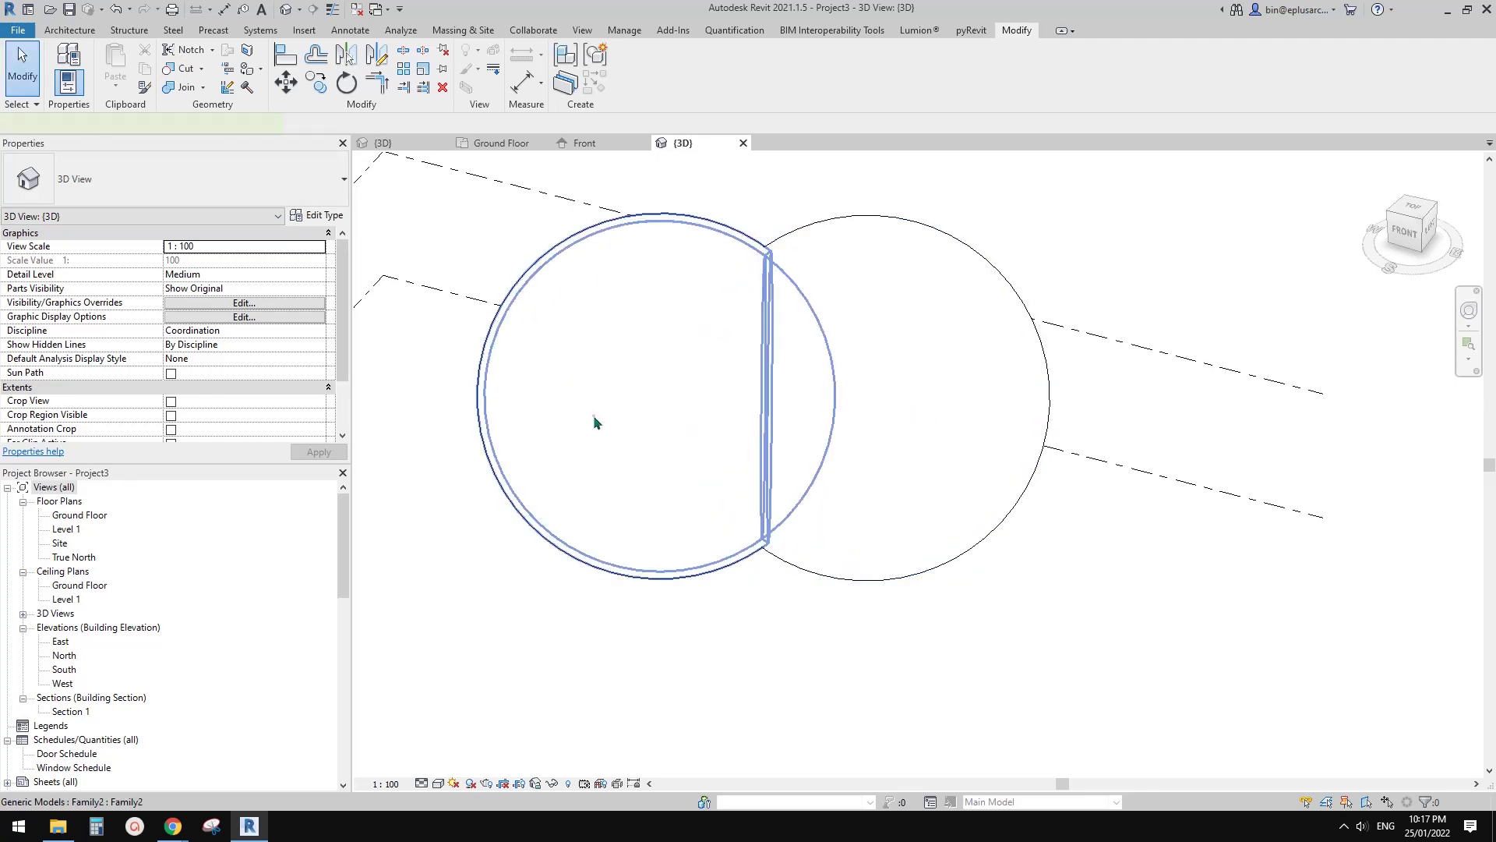
# - Temporarily hide the right sphere to inspect the opening cut into the left one, and restore the hidden element
pyautogui.click(594, 423)
pyautogui.keyDown('shift'); pyautogui.moveTo(595, 418); pyautogui.dragTo(946, 468, button='middle'); pyautogui.keyUp('shift')
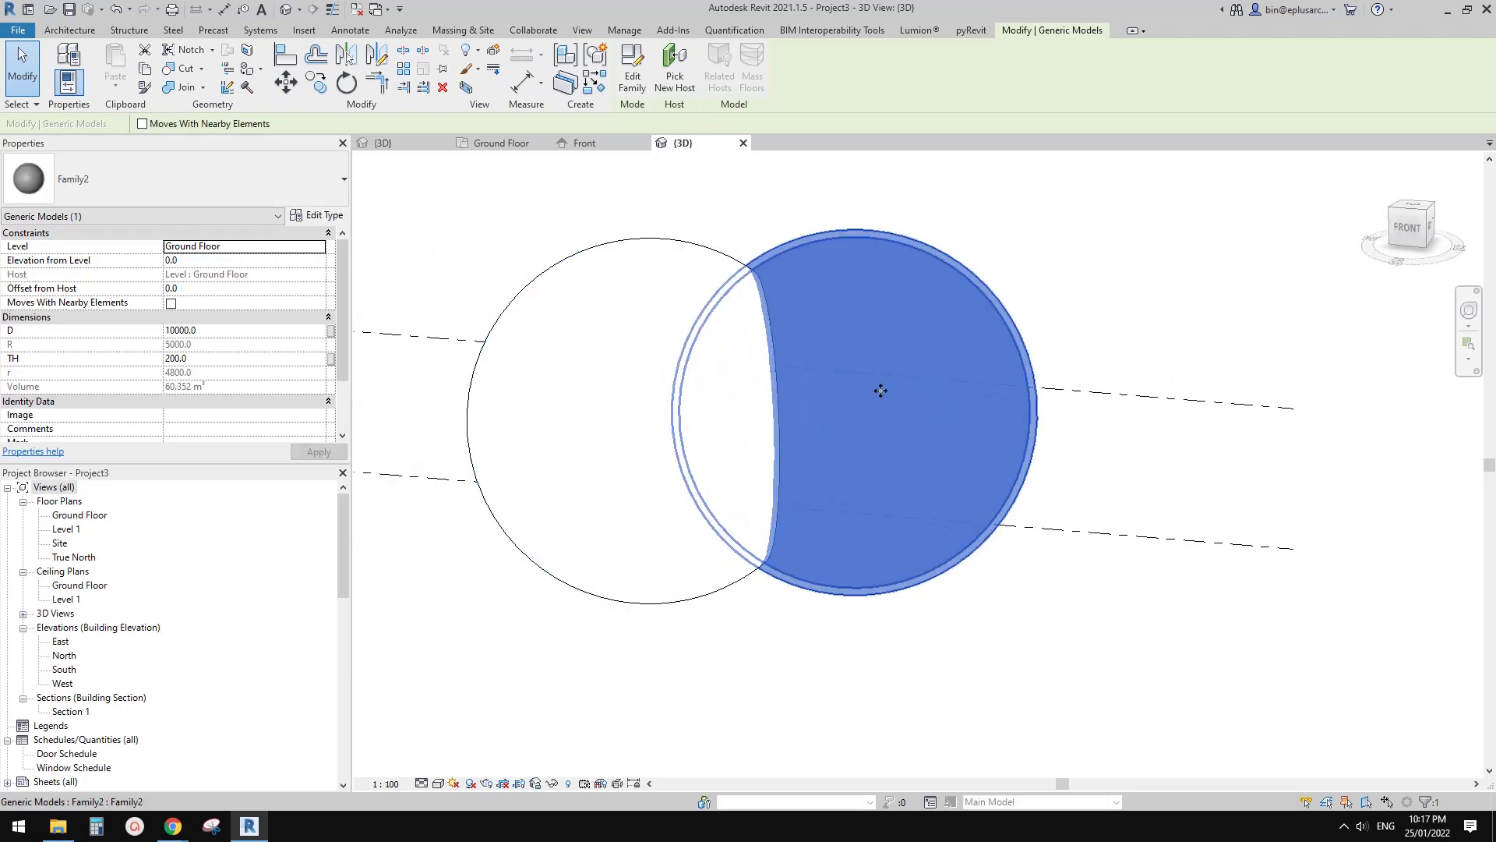
pyautogui.moveTo(880, 390); pyautogui.dragTo(932, 484, button='middle')
pyautogui.press('h')
pyautogui.click(827, 327)
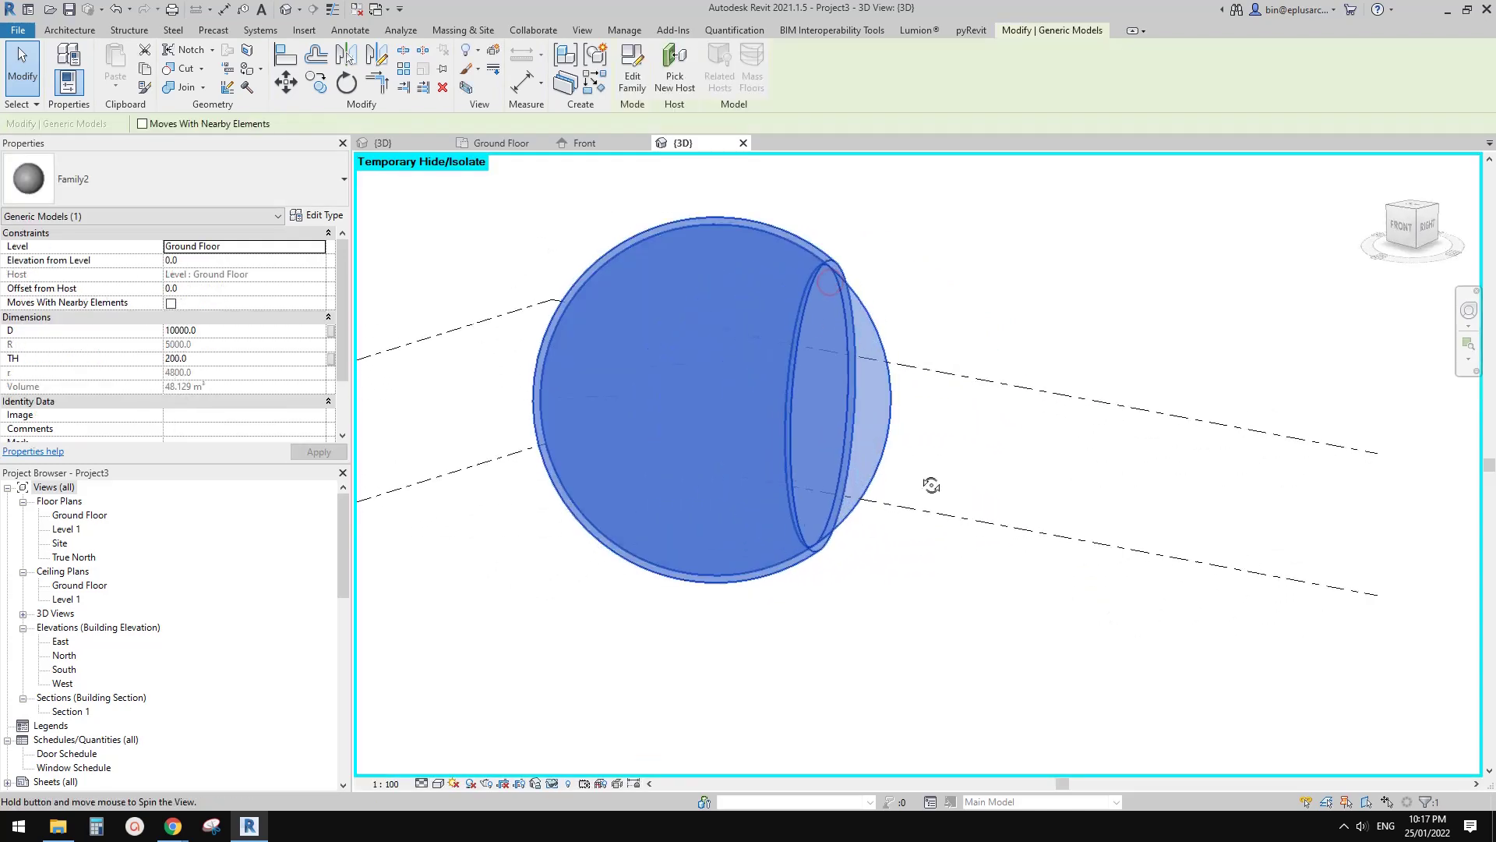
pyautogui.click(1004, 483)
pyautogui.moveTo(828, 424); pyautogui.dragTo(817, 470, button='middle')
pyautogui.press('r')
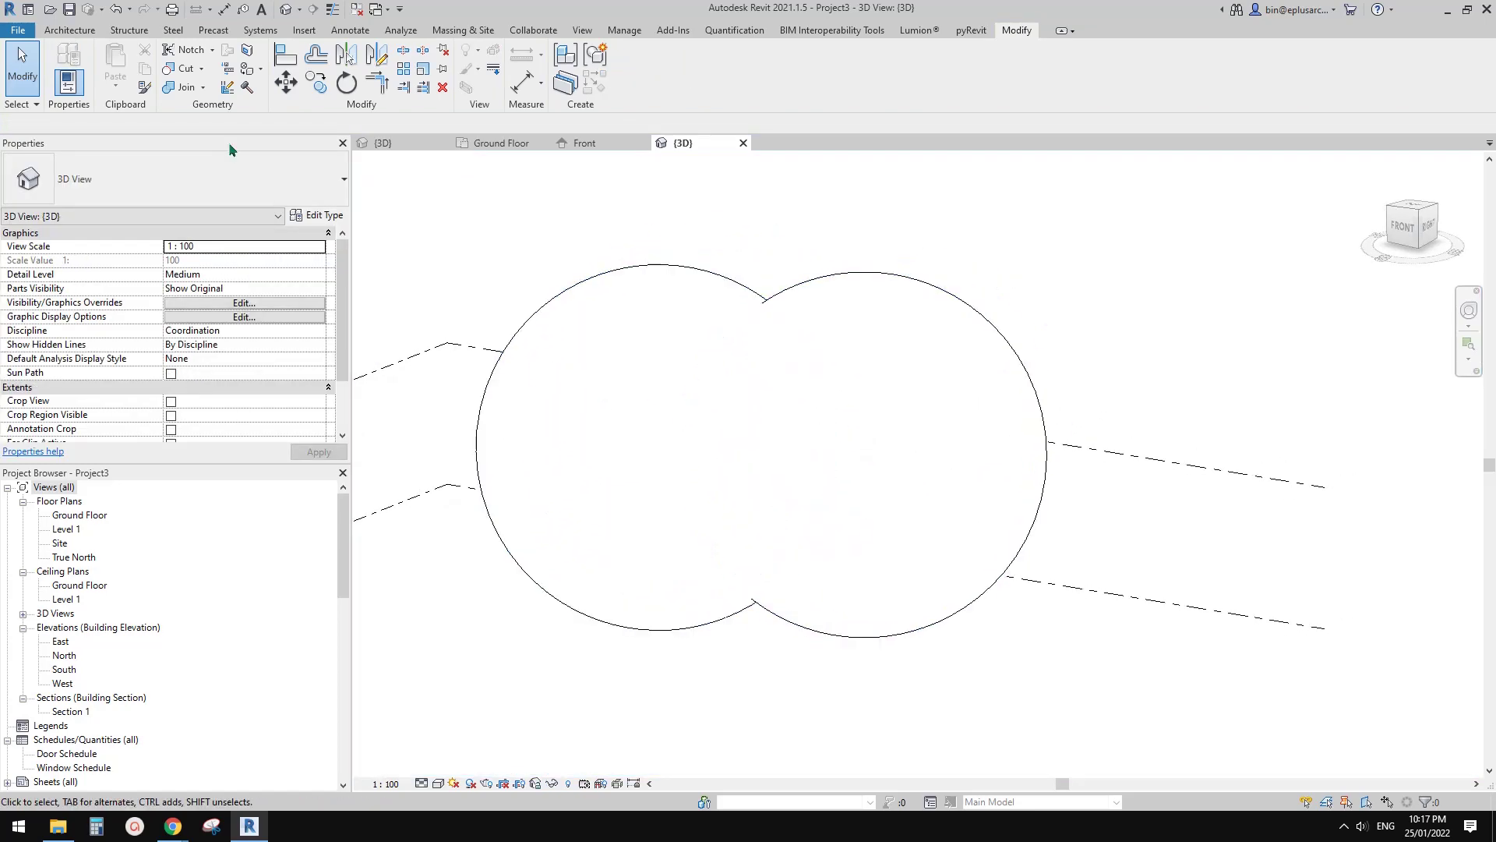
# - Cut the right sphere with the left sphere using Cut Geometry, making the cut mutual
pyautogui.click(950, 414)
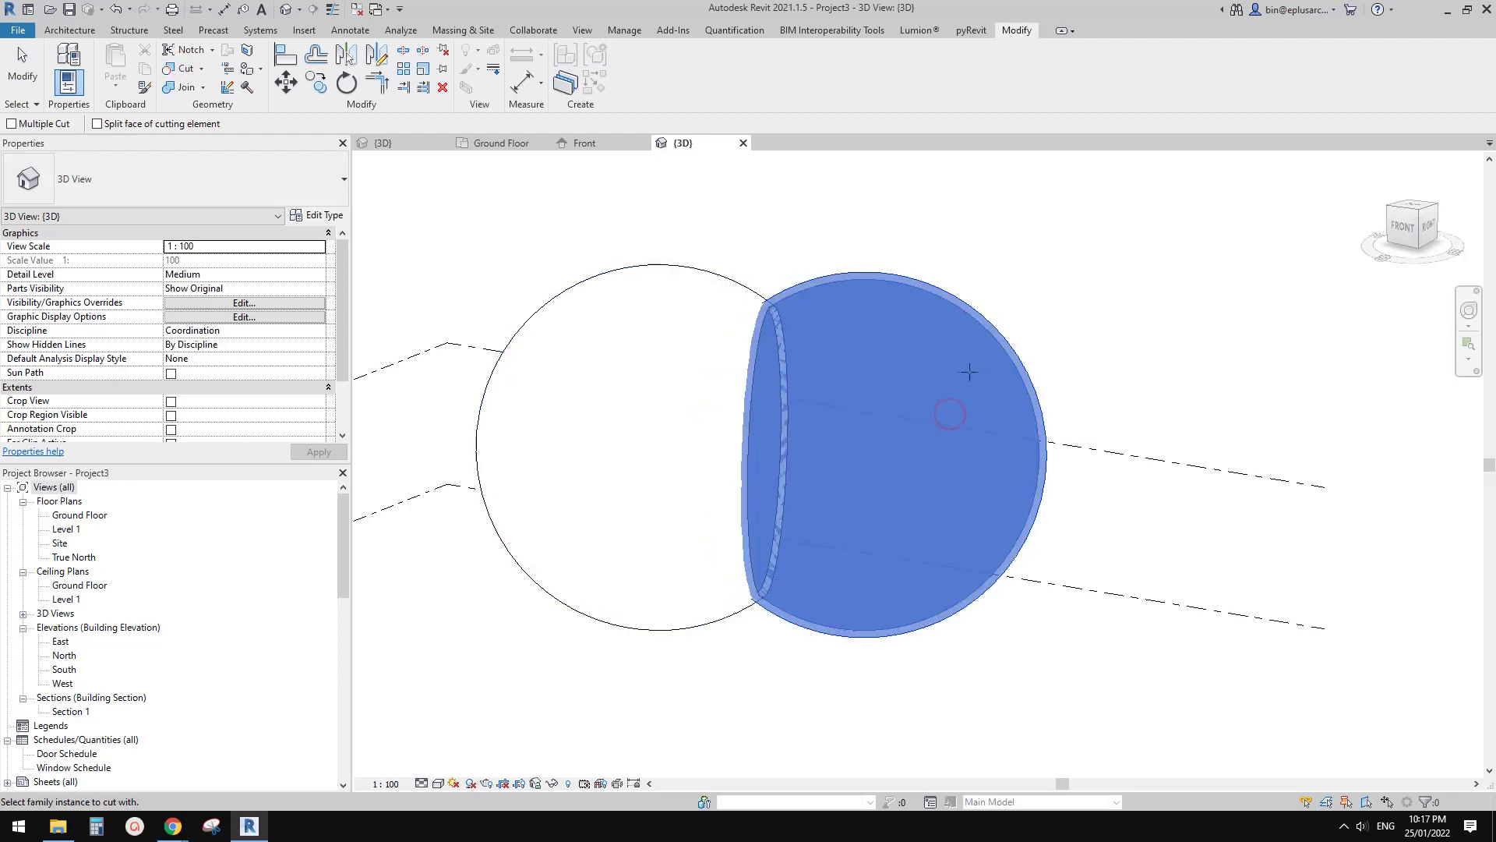
pyautogui.click(611, 347)
pyautogui.press('Escape')
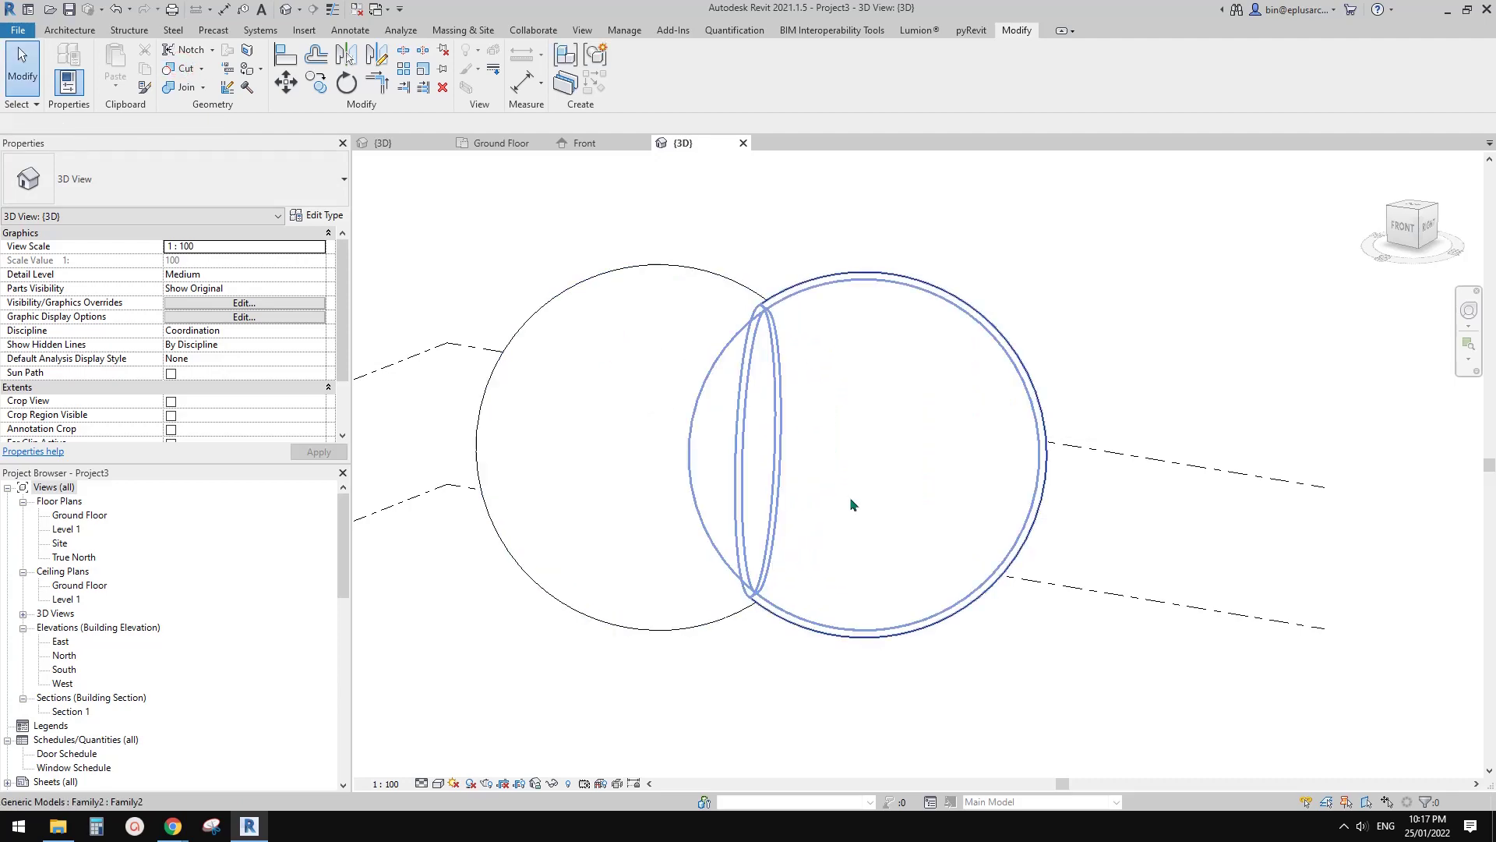
# - Select the two spheres alternately to compare their cut shapes
pyautogui.click(890, 415)
pyautogui.click(619, 351)
pyautogui.click(847, 362)
pyautogui.click(639, 358)
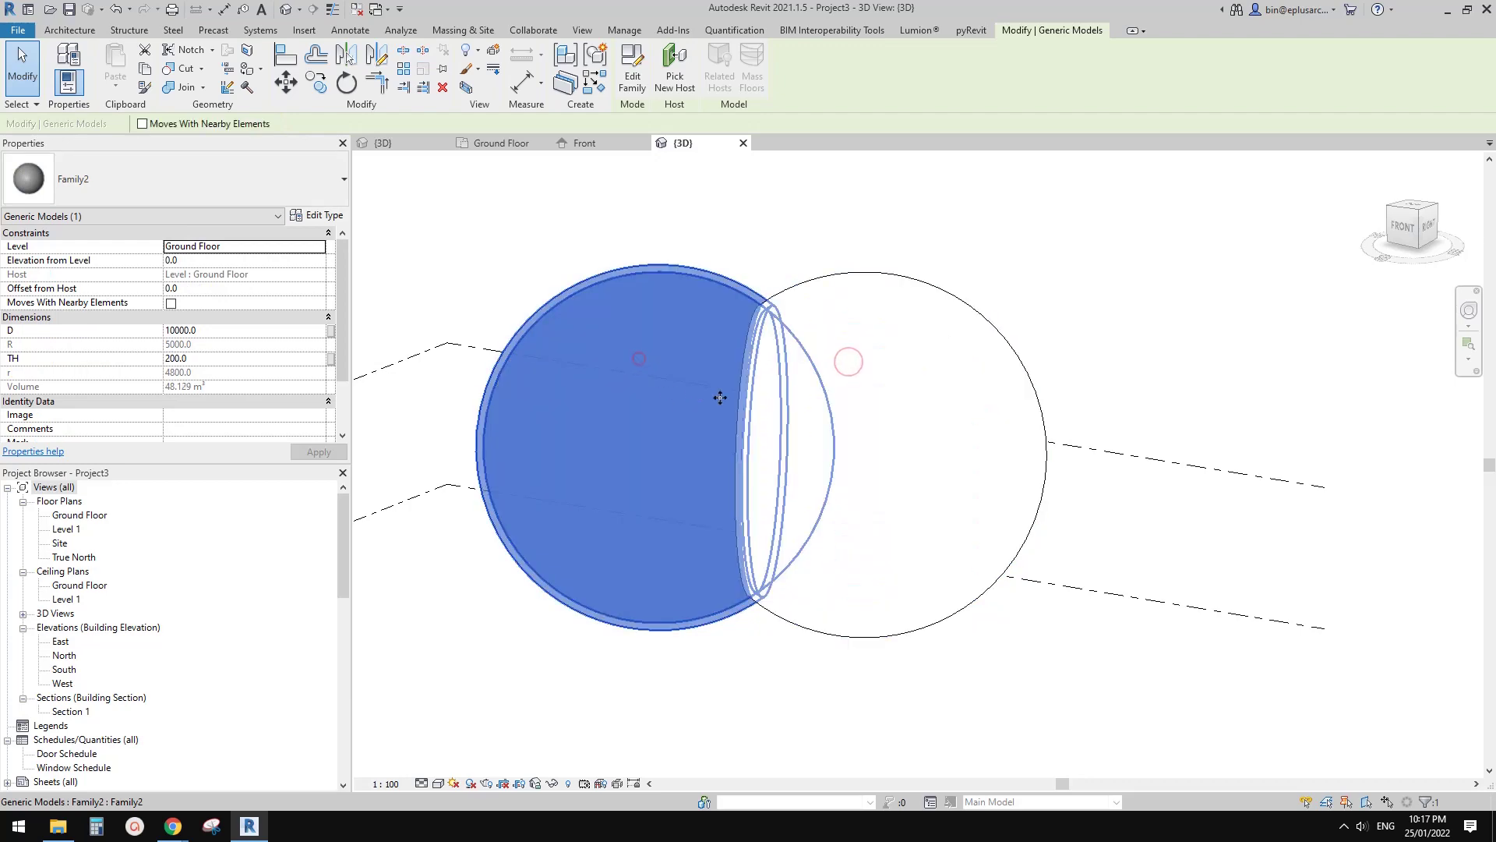
pyautogui.click(620, 386)
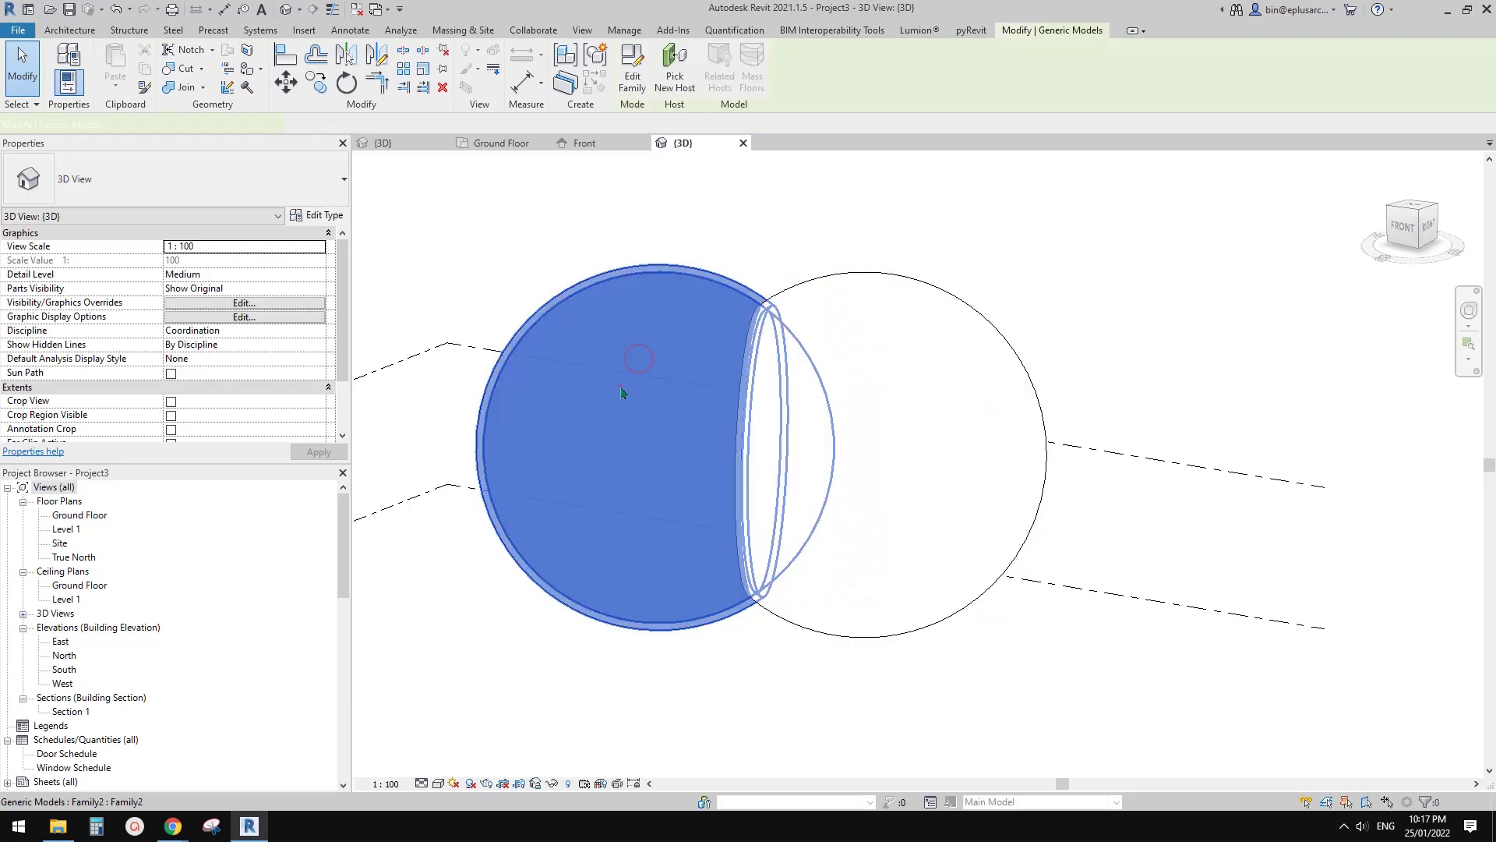
pyautogui.click(914, 401)
pyautogui.click(629, 551)
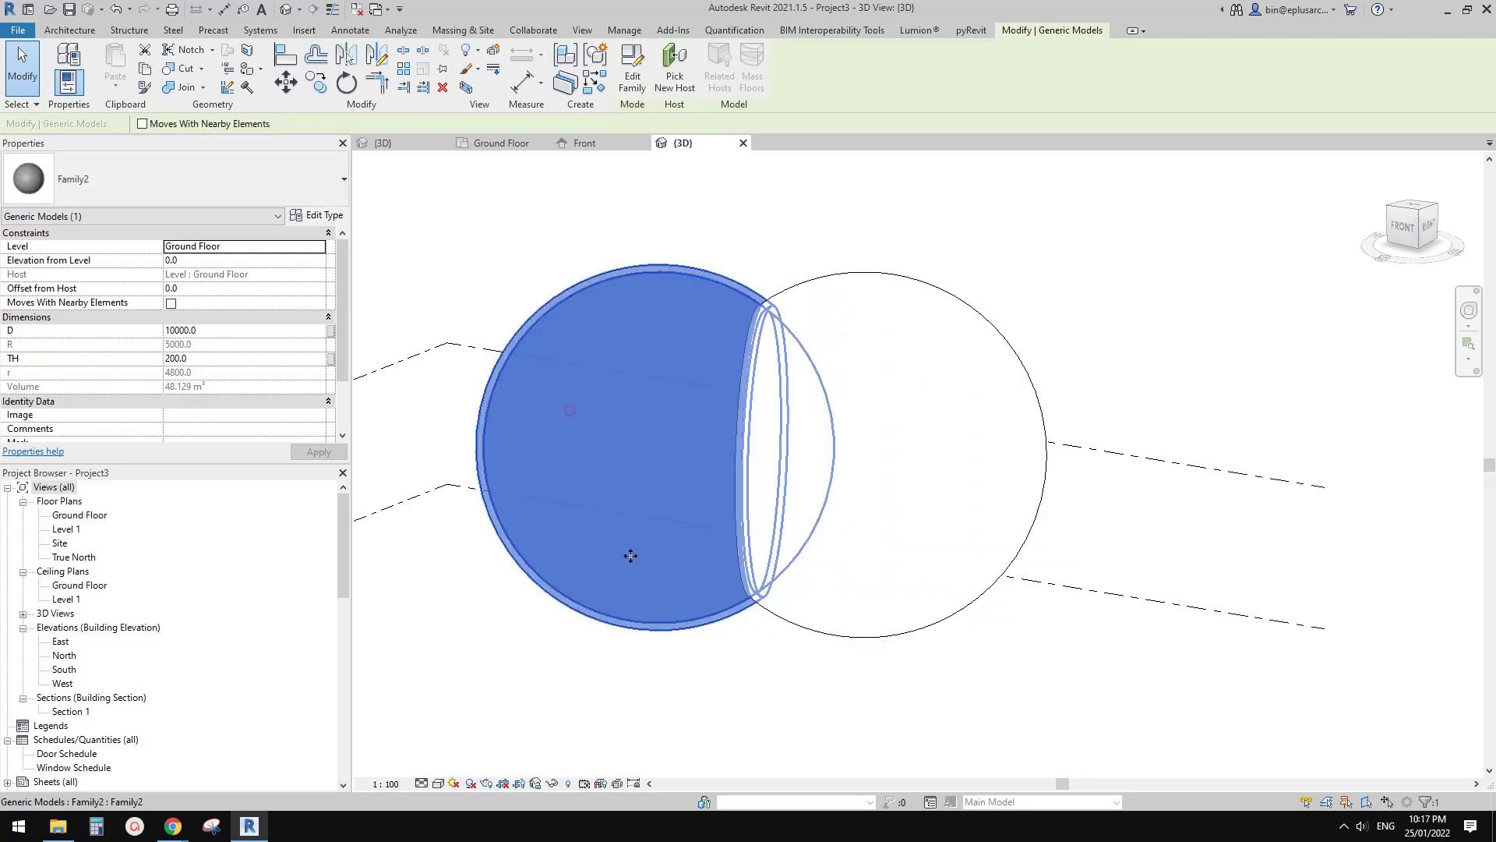
pyautogui.press('Escape')
# - Isolate the left sphere by temporarily hiding the right one, examine its cut rim from several angles, and reset the hiding
pyautogui.scroll(1, 849, 448)
pyautogui.click(897, 405)
pyautogui.press('h')
pyautogui.press('h')
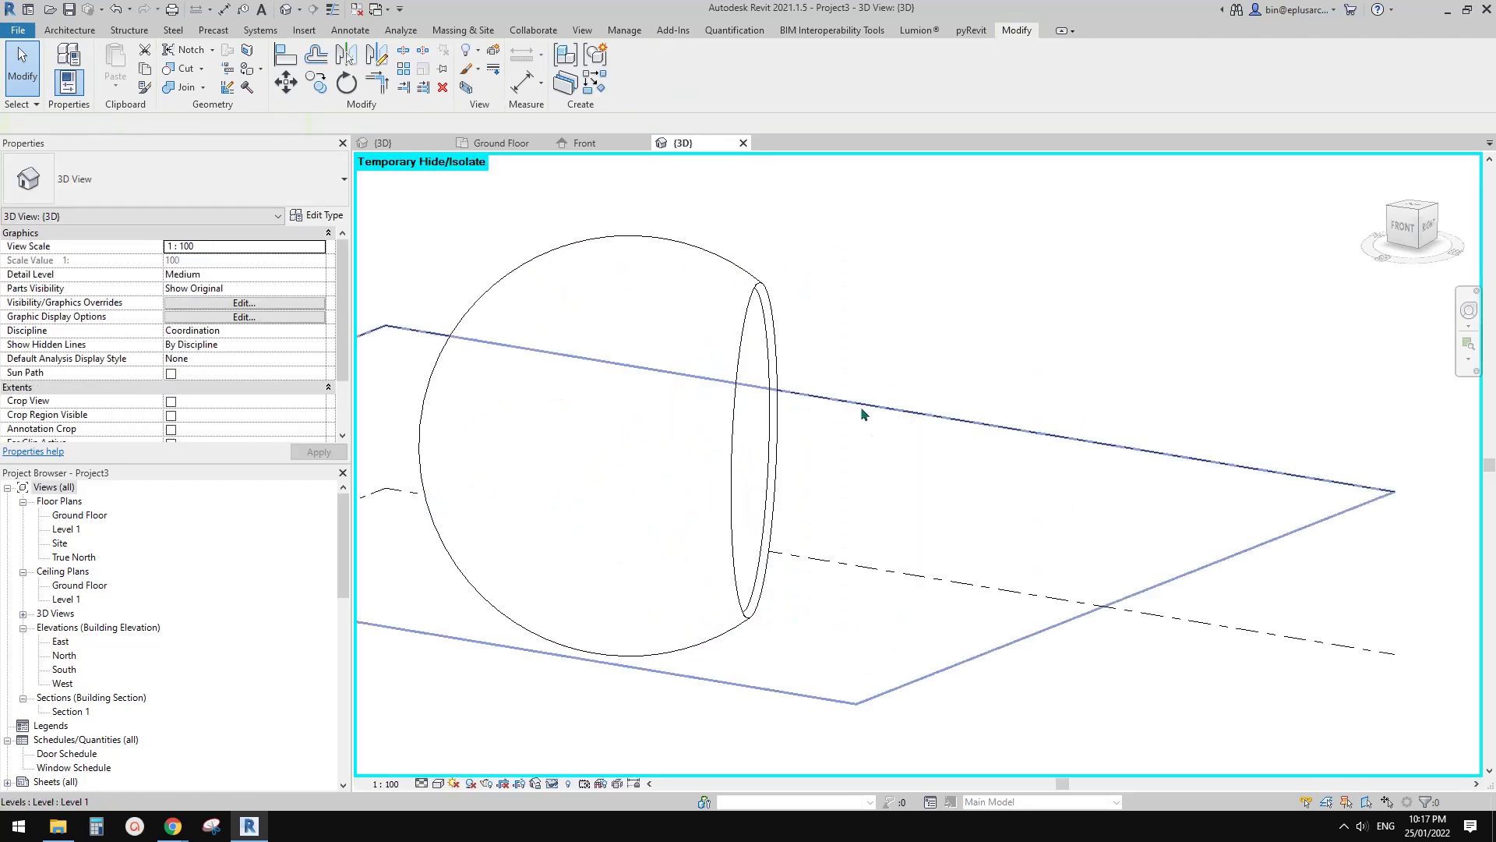
pyautogui.keyDown('shift'); pyautogui.moveTo(862, 407); pyautogui.dragTo(686, 385, button='middle'); pyautogui.keyUp('shift')
pyautogui.keyDown('shift'); pyautogui.moveTo(576, 366); pyautogui.dragTo(825, 496, button='middle'); pyautogui.keyUp('shift')
pyautogui.press('r')
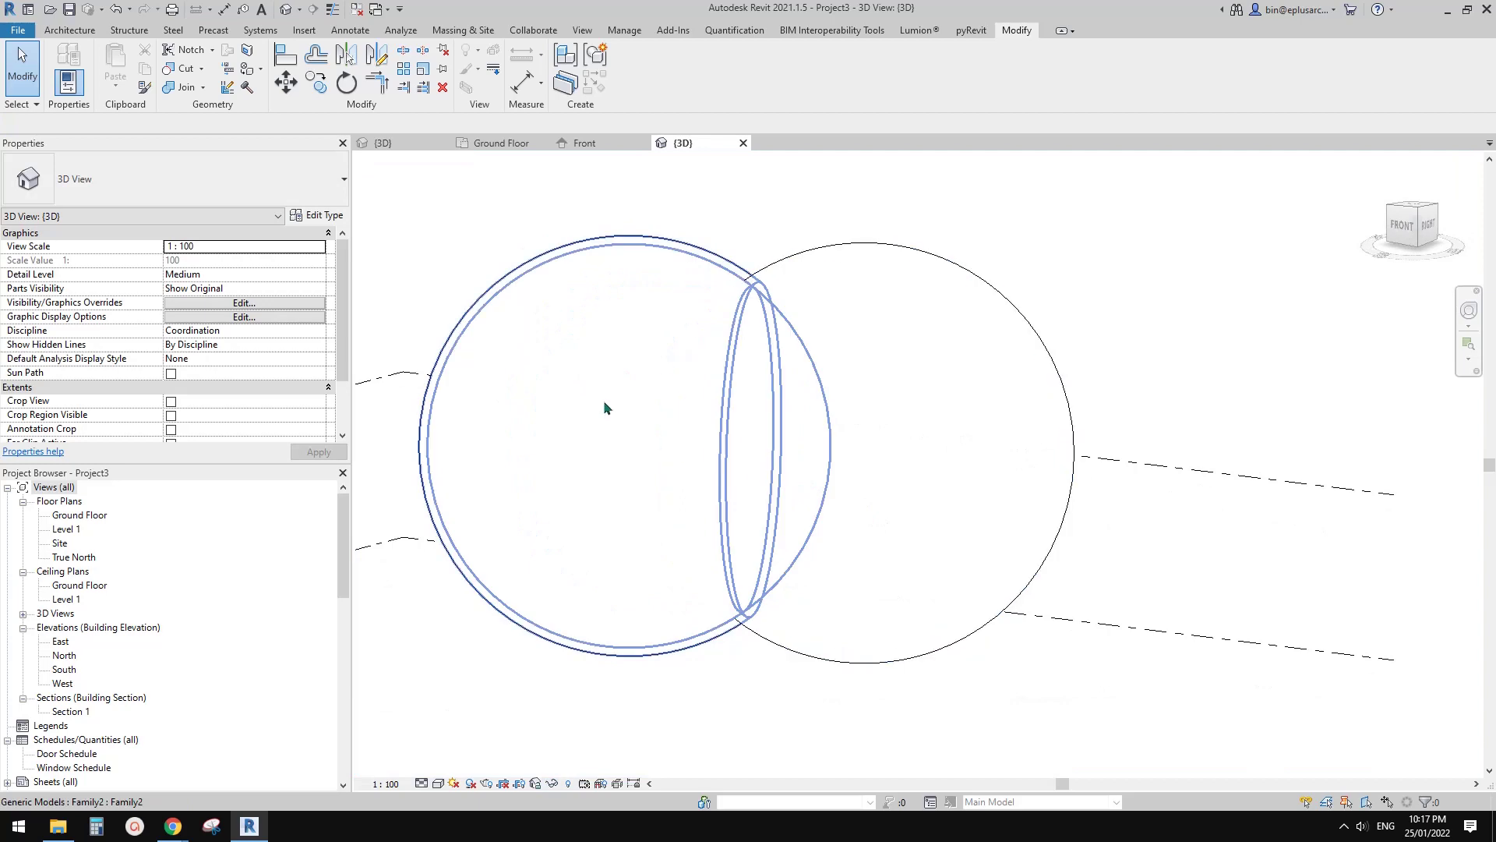
# - Temporarily hide the left sphere to inspect the opening in the right one, and reset the temporary hiding
pyautogui.click(591, 391)
pyautogui.moveTo(612, 428); pyautogui.dragTo(678, 293, button='middle')
pyautogui.press('h')
pyautogui.press('h')
pyautogui.keyDown('shift'); pyautogui.moveTo(622, 348); pyautogui.dragTo(727, 249, button='middle'); pyautogui.keyUp('shift')
pyautogui.press('h')
pyautogui.press('r')
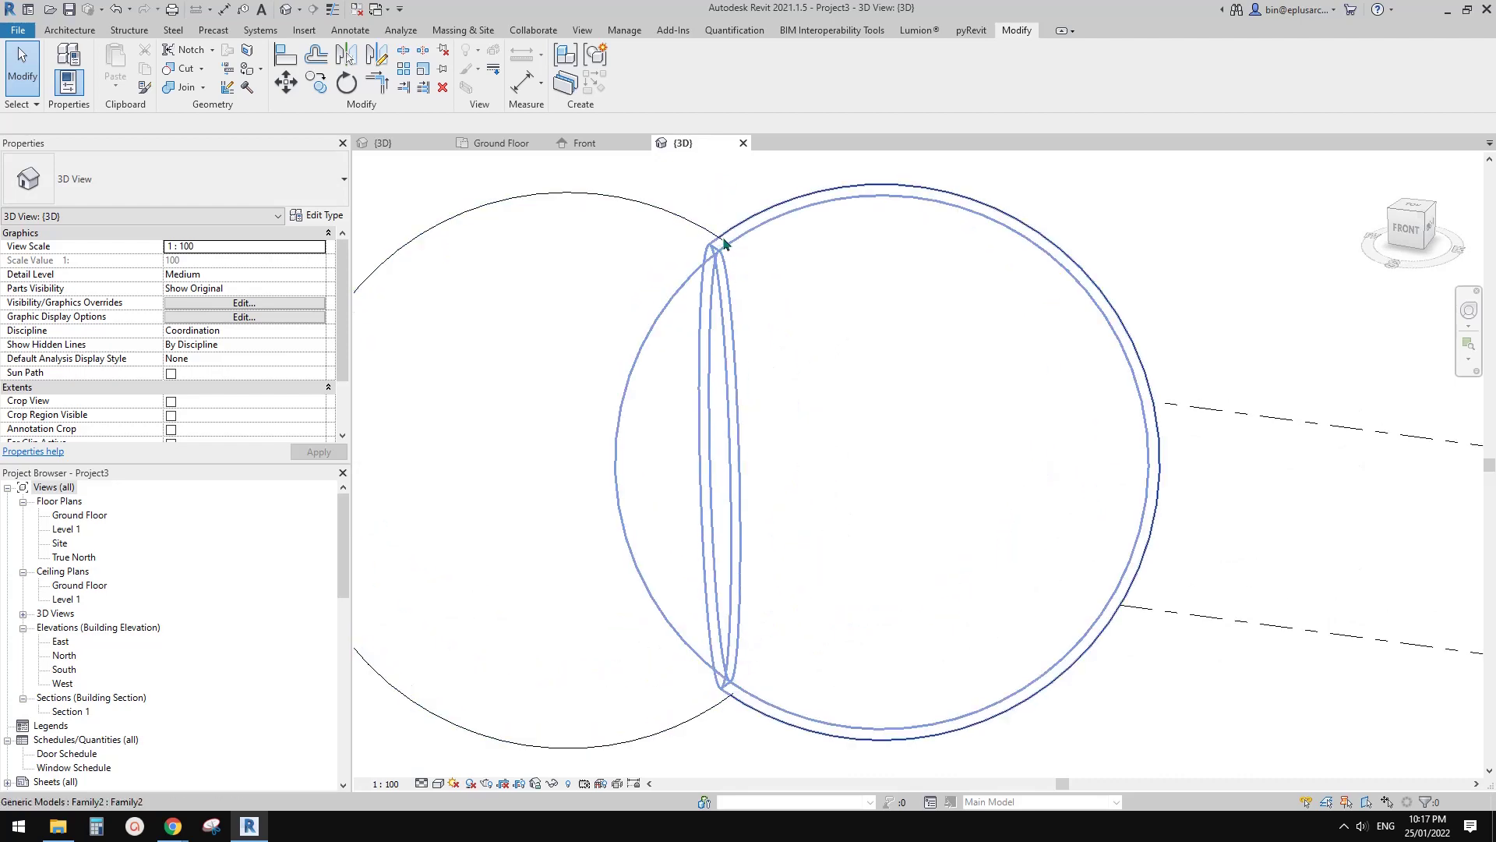
# - Examine the seam where the two spheres' shells meet, up close and from different angles
pyautogui.scroll(3, 706, 581)
pyautogui.scroll(2, 707, 580)
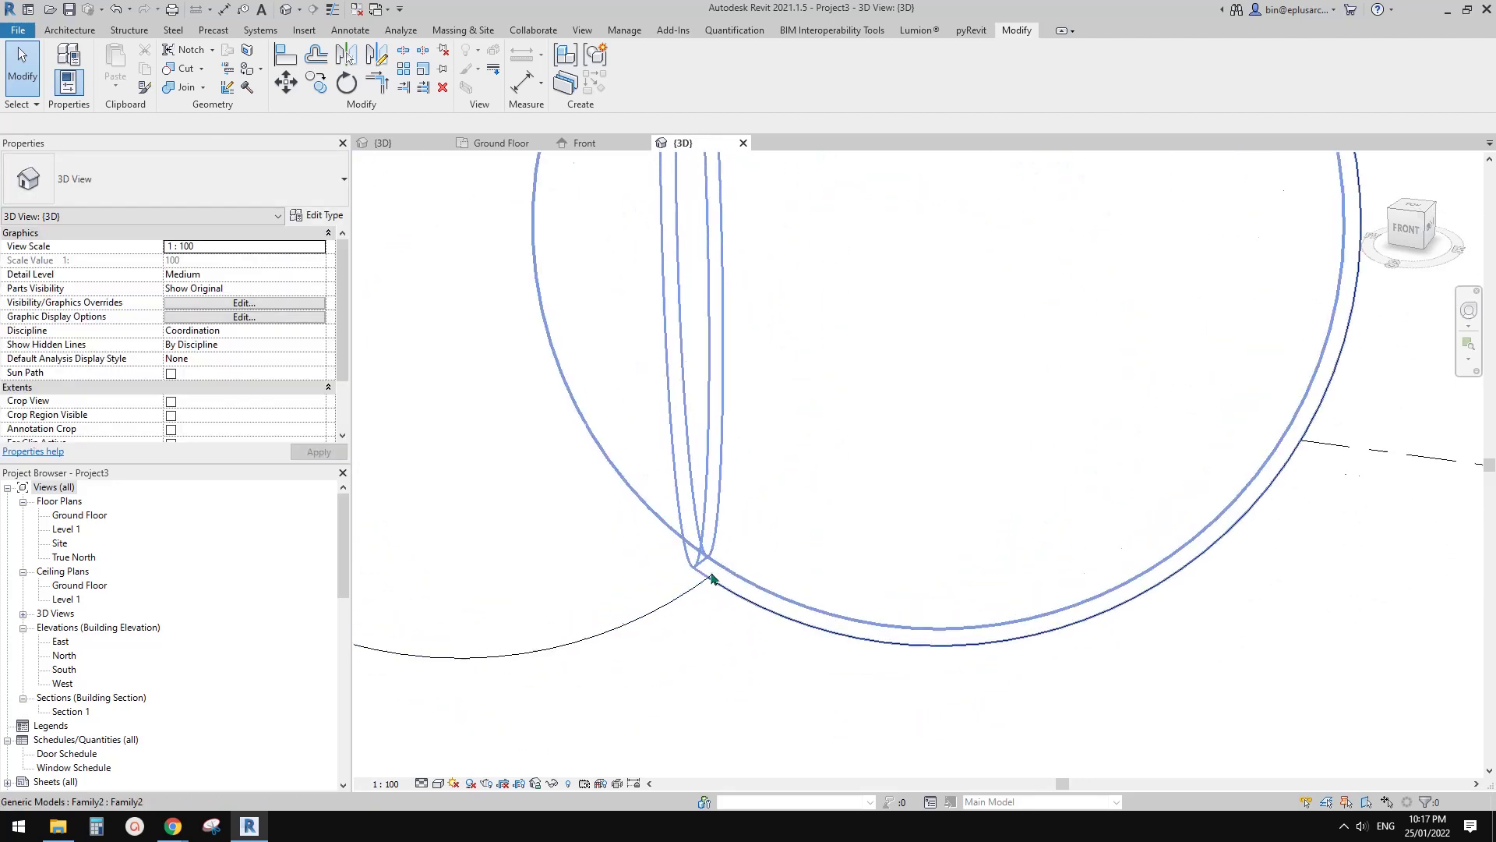
pyautogui.scroll(-5, 713, 615)
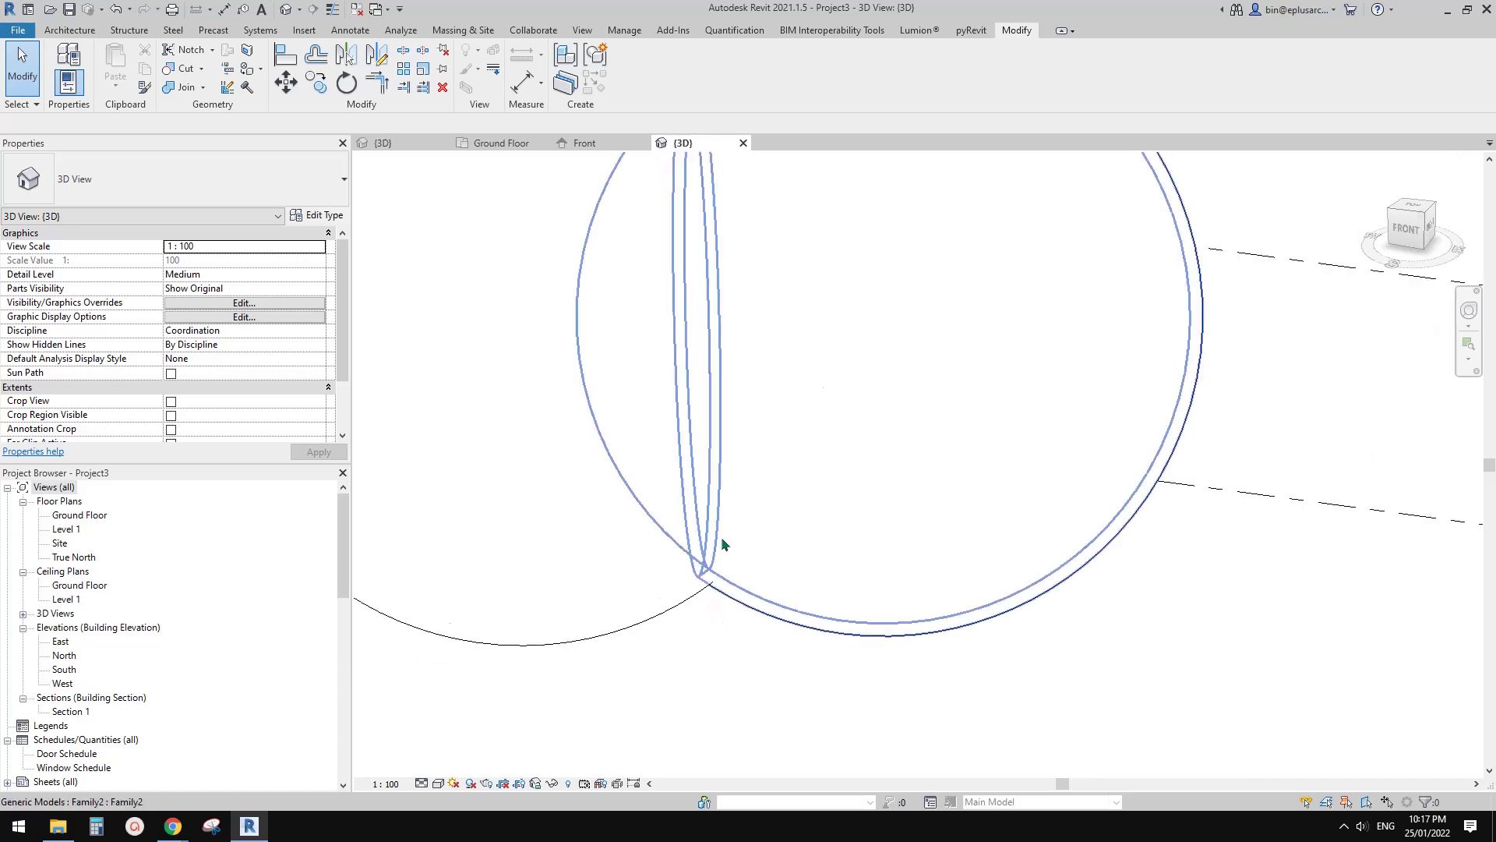
pyautogui.keyDown('shift'); pyautogui.moveTo(725, 474); pyautogui.dragTo(673, 563, button='middle'); pyautogui.keyUp('shift')
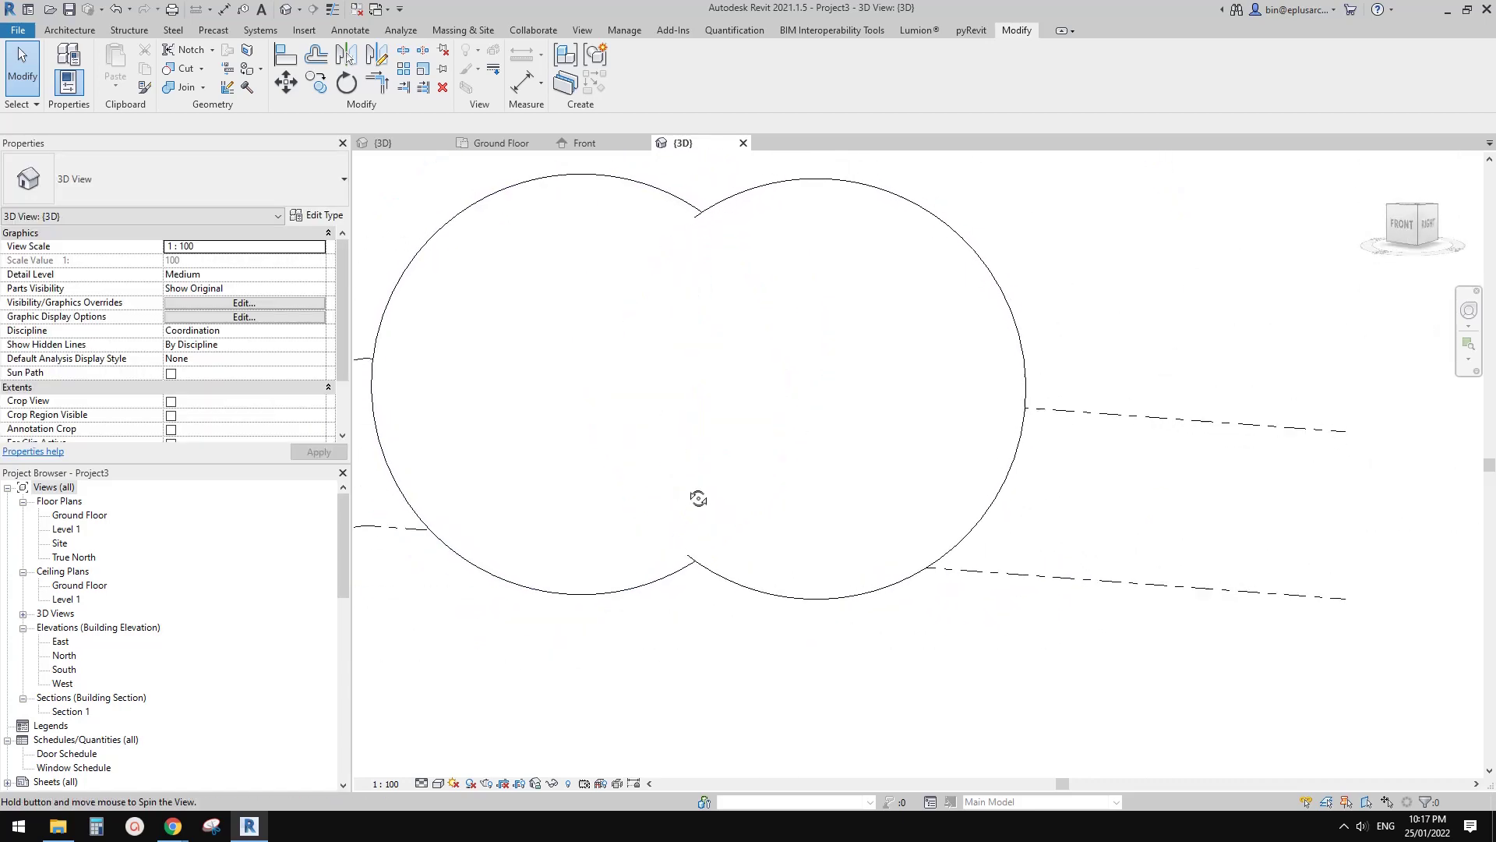
pyautogui.keyDown('shift'); pyautogui.moveTo(671, 374); pyautogui.dragTo(760, 421, button='middle'); pyautogui.keyUp('shift')
pyautogui.click(717, 607)
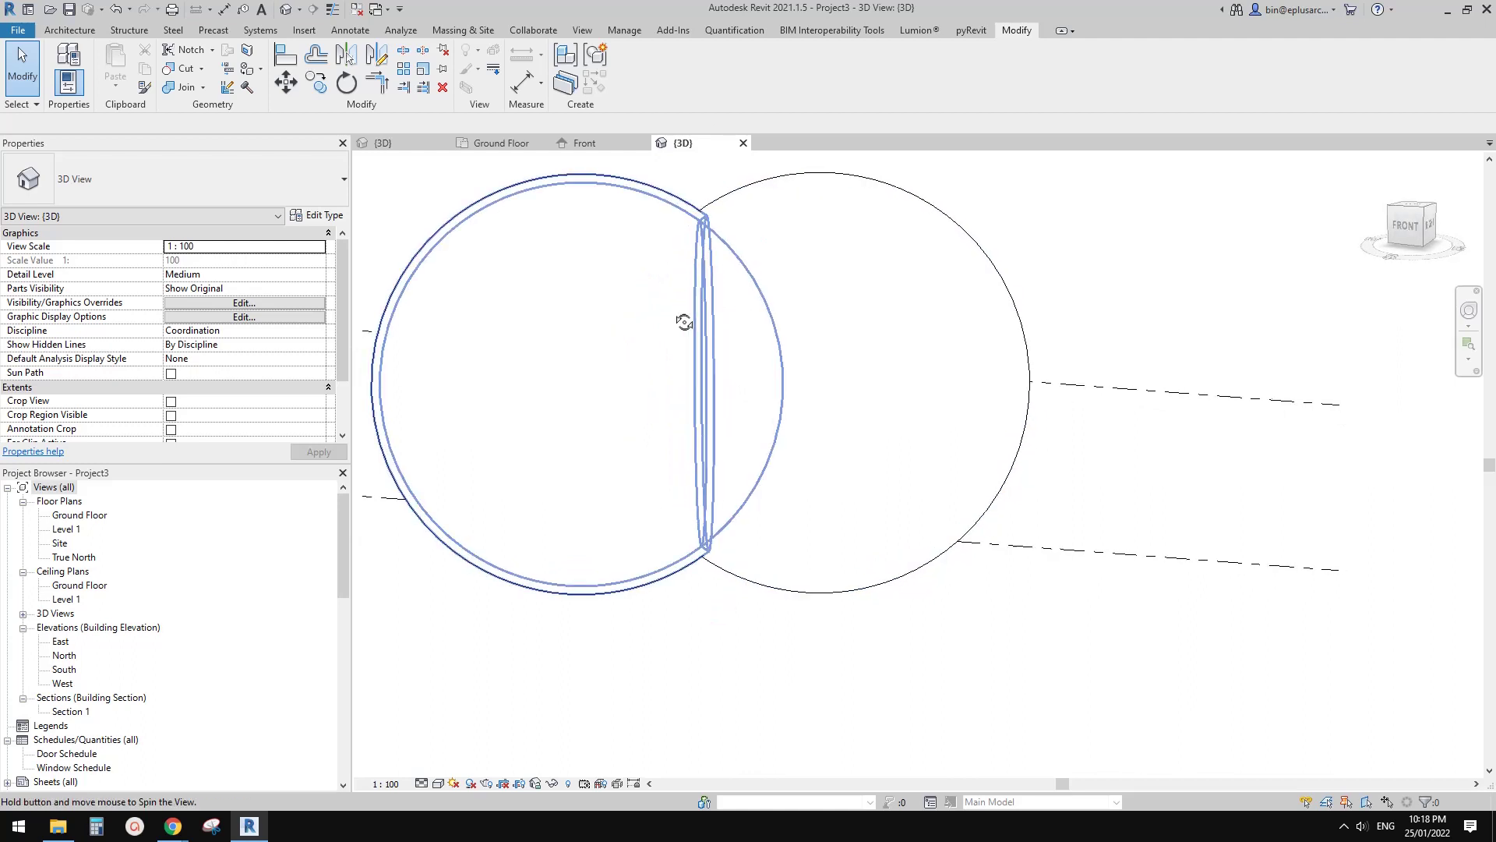
# - Join the geometry of the left and right spheres
pyautogui.click(181, 88)
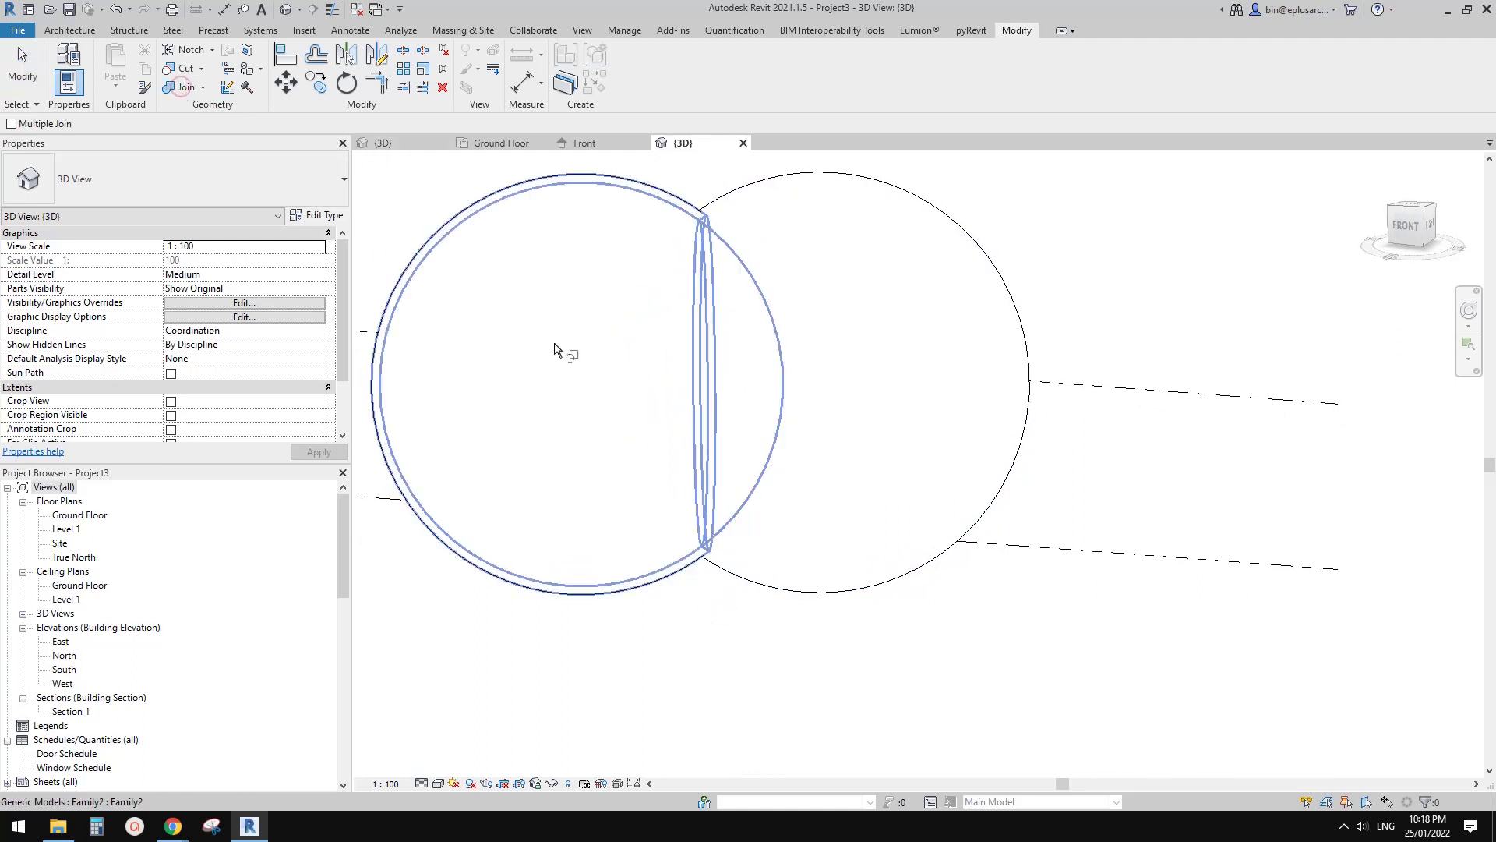
pyautogui.click(555, 338)
pyautogui.keyDown('shift'); pyautogui.moveTo(883, 408); pyautogui.dragTo(680, 424, button='middle'); pyautogui.keyUp('shift')
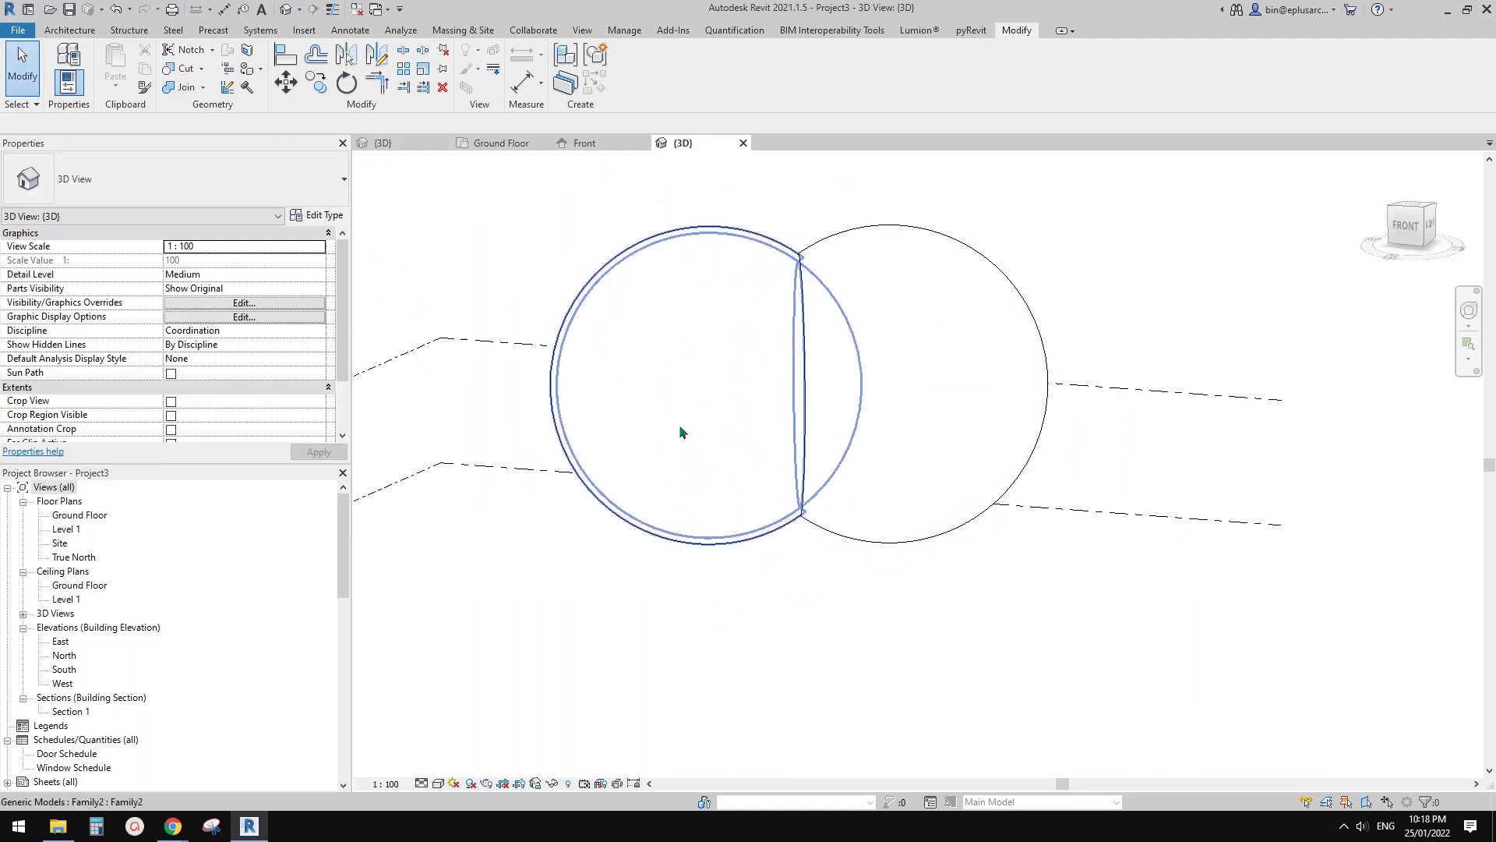
# - Examine the joined spheres from several angles and select the left one to check its edge
pyautogui.keyDown('shift'); pyautogui.moveTo(742, 363); pyautogui.dragTo(861, 468, button='middle'); pyautogui.keyUp('shift')
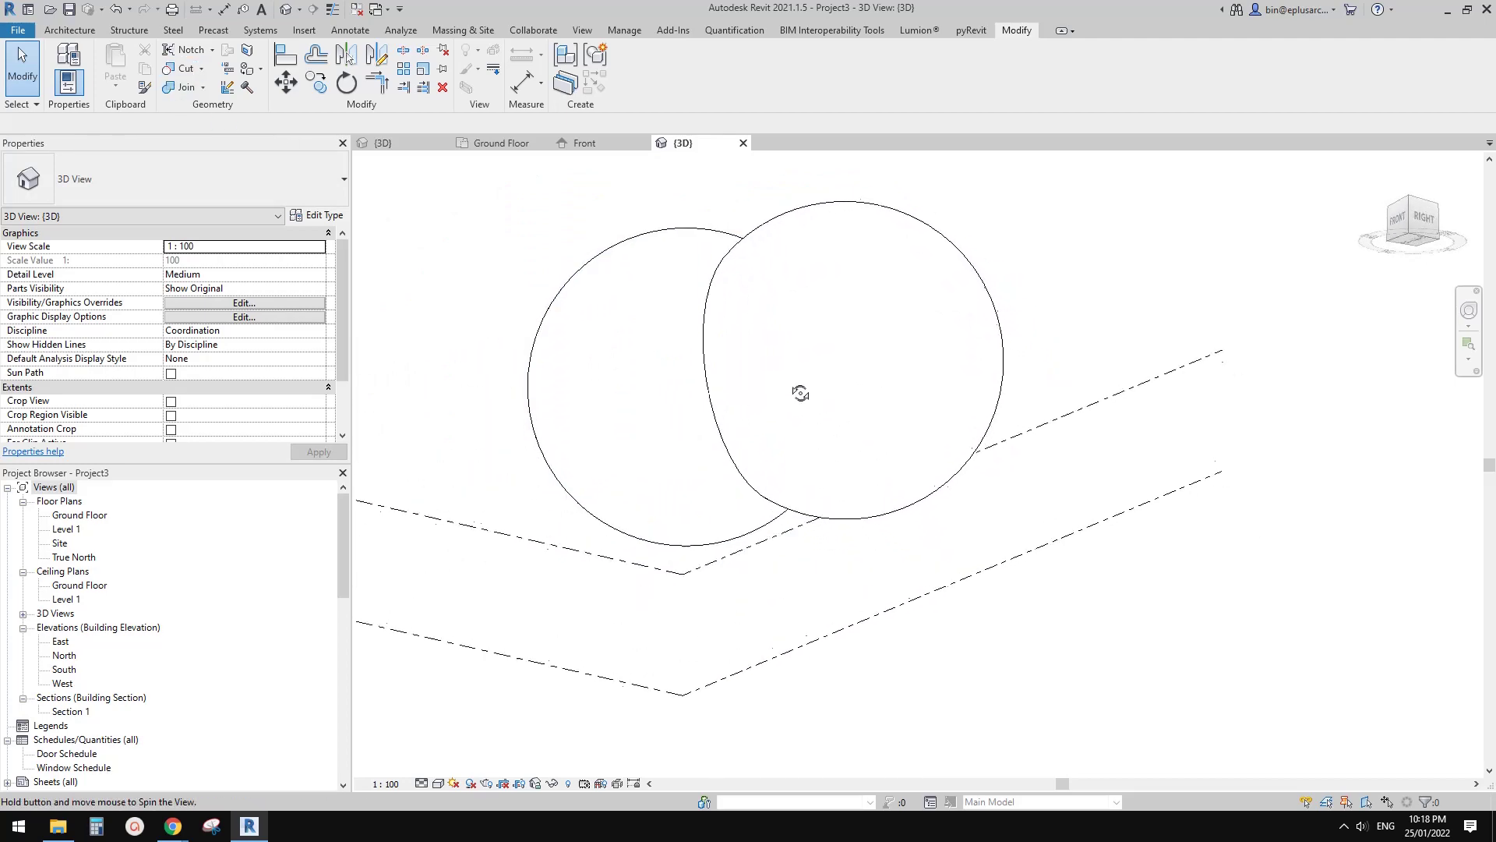
pyautogui.keyDown('shift'); pyautogui.moveTo(991, 257); pyautogui.dragTo(818, 347, button='middle'); pyautogui.keyUp('shift')
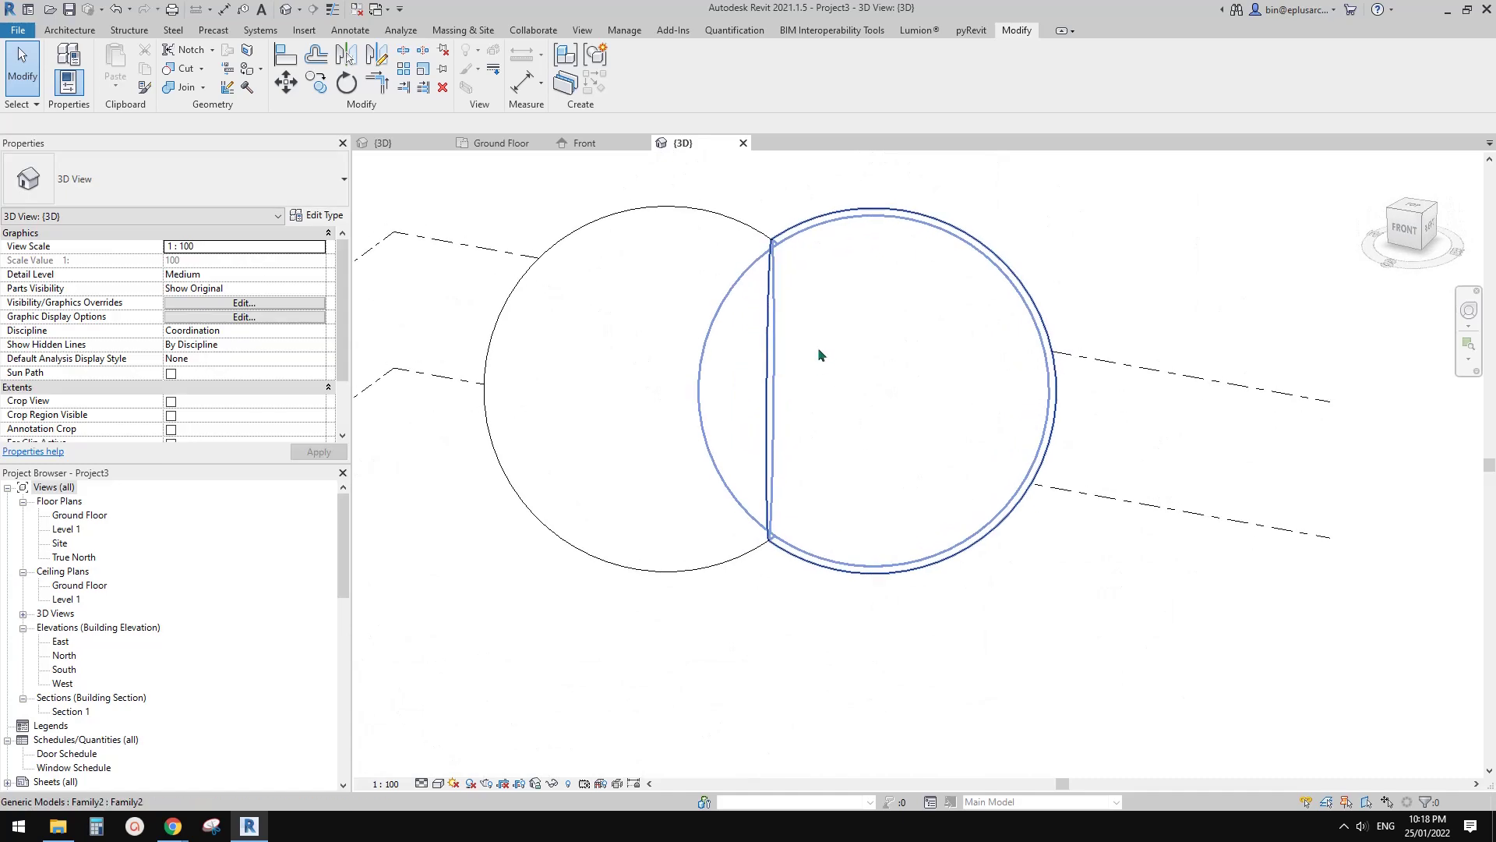
pyautogui.click(653, 327)
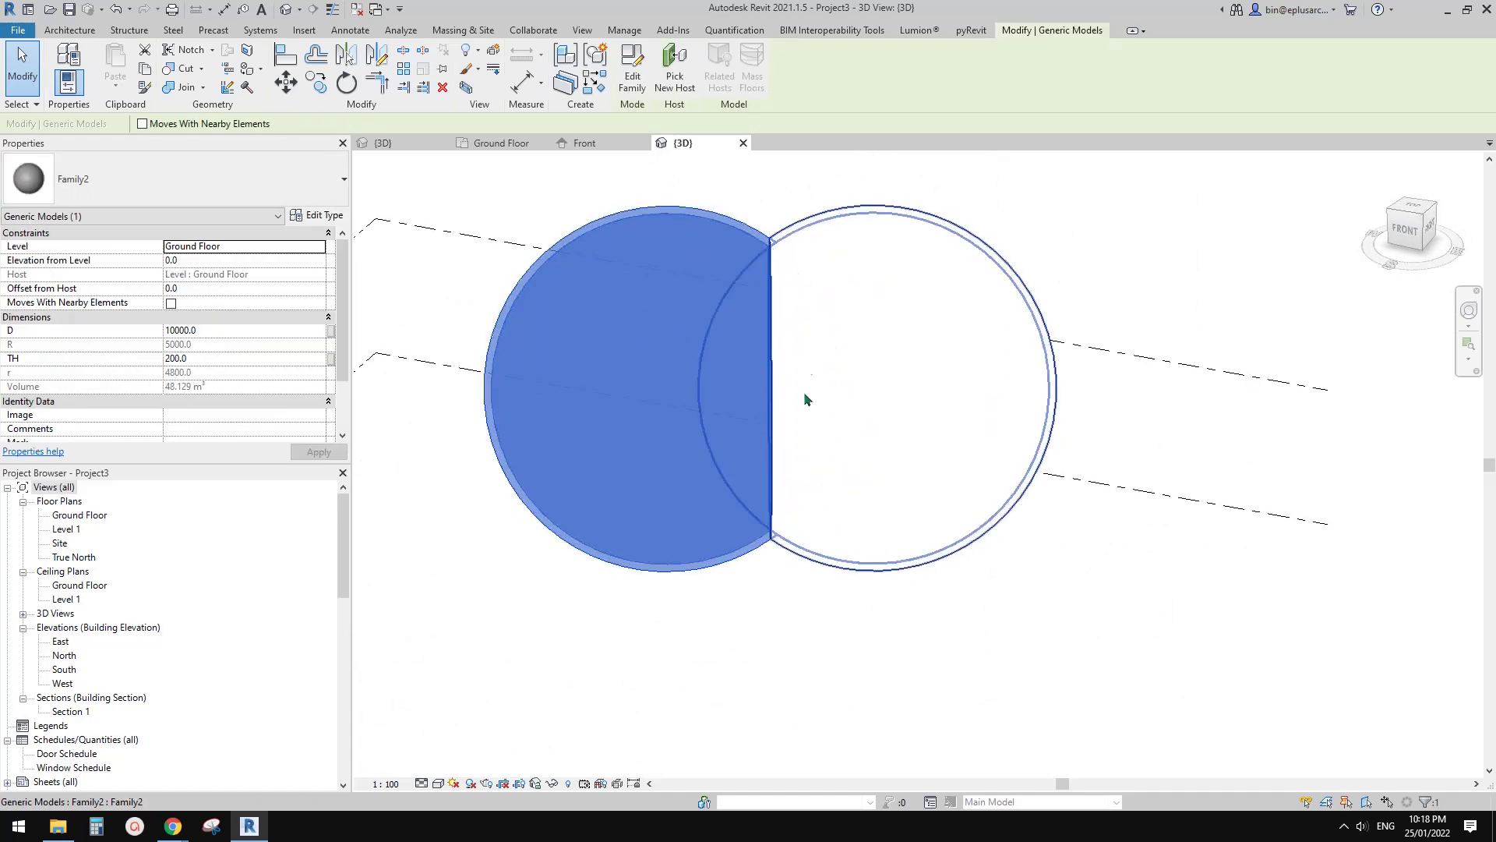
pyautogui.keyDown('shift'); pyautogui.moveTo(795, 417); pyautogui.dragTo(801, 465, button='middle'); pyautogui.keyUp('shift')
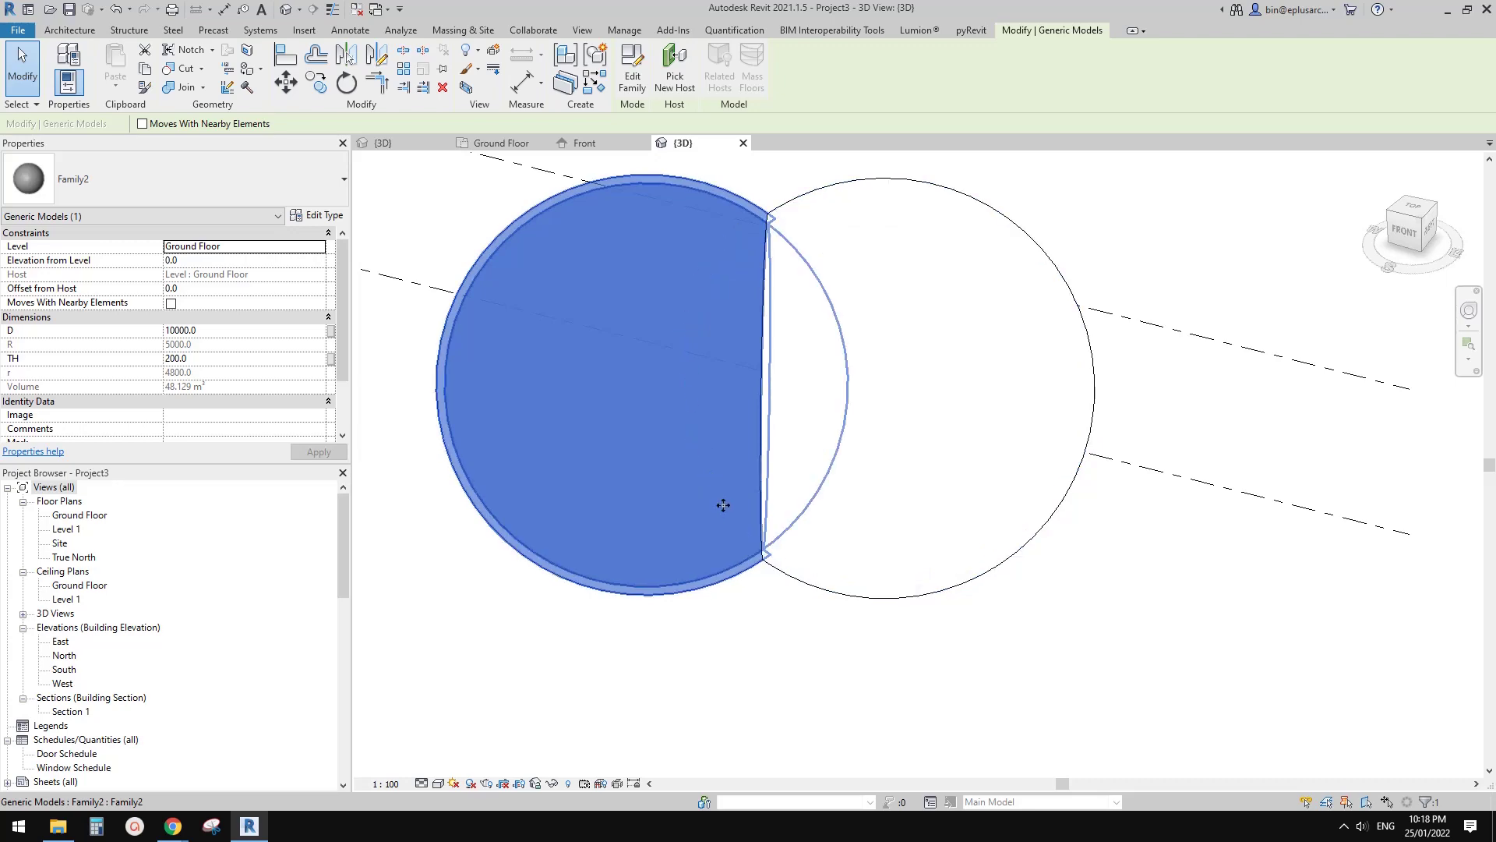
# - Set the right sphere's diameter D to 15000
pyautogui.keyDown('shift'); pyautogui.moveTo(724, 505); pyautogui.dragTo(756, 315, button='middle'); pyautogui.keyUp('shift')
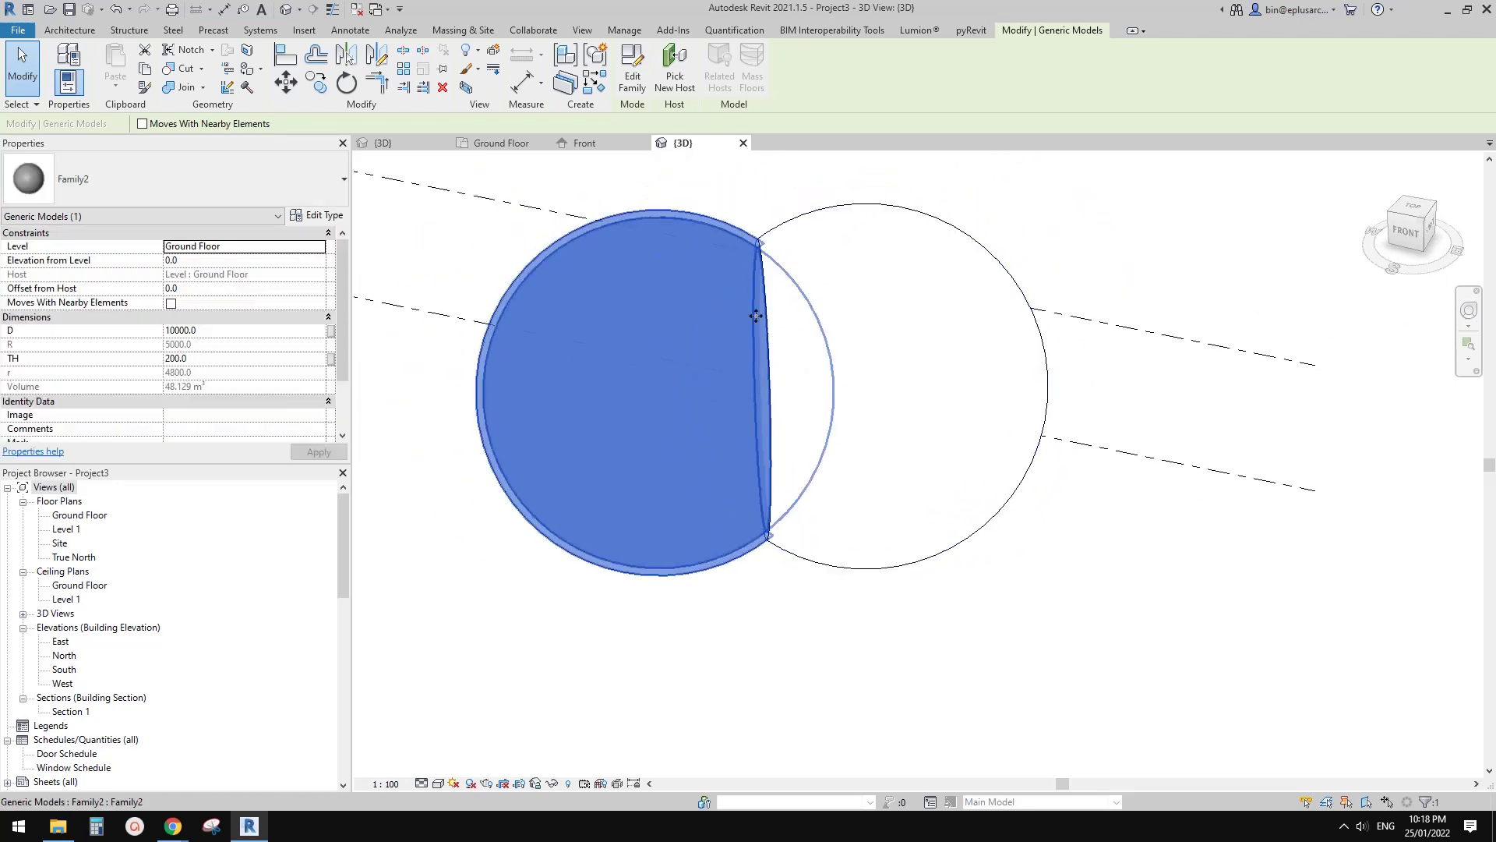
pyautogui.keyDown('shift'); pyautogui.moveTo(887, 315); pyautogui.dragTo(888, 383, button='middle'); pyautogui.keyUp('shift')
pyautogui.click(886, 391)
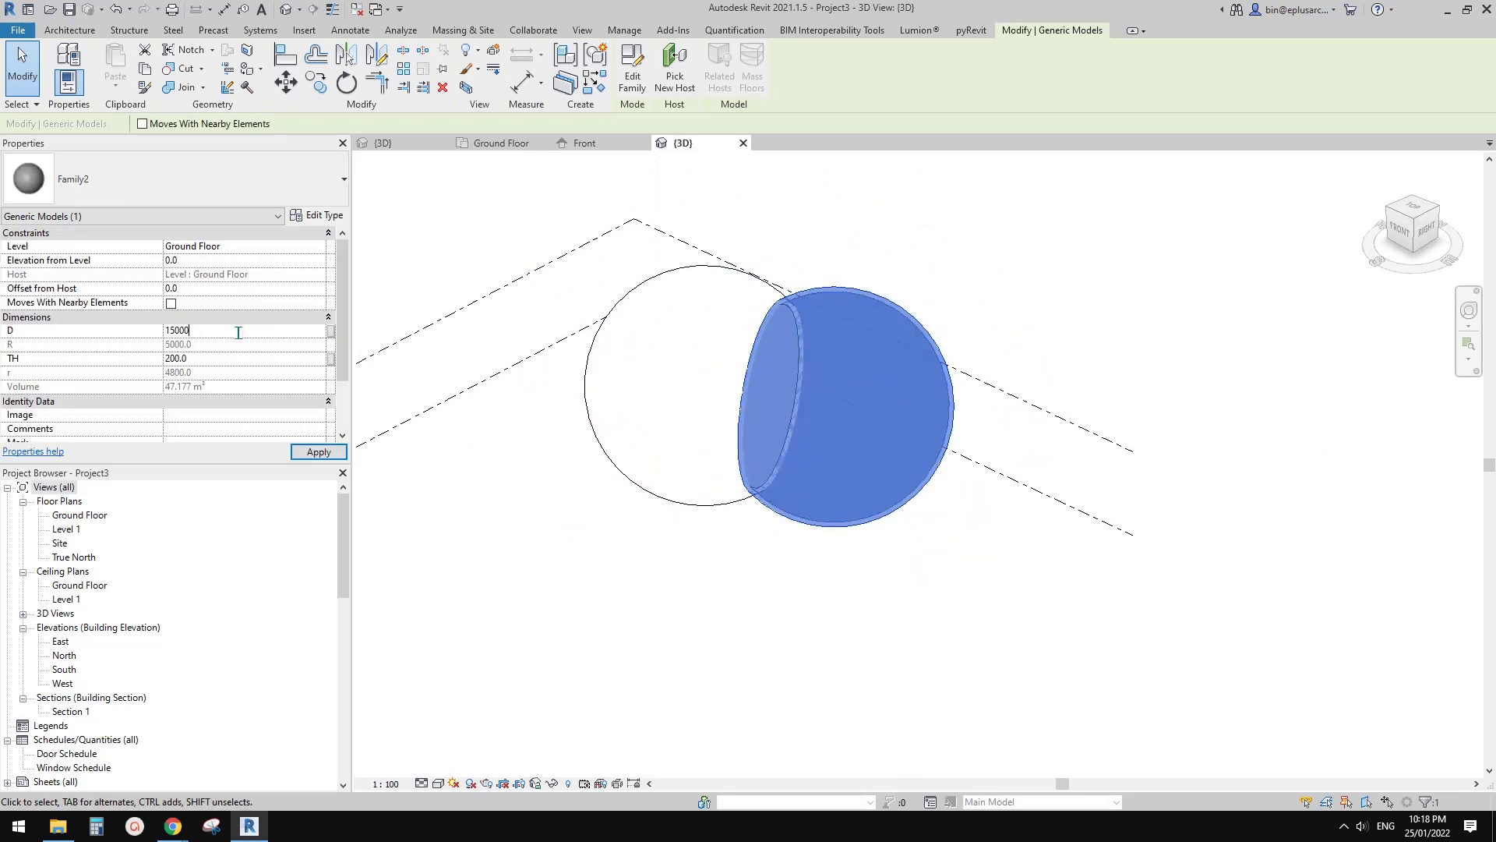
pyautogui.press('Escape')
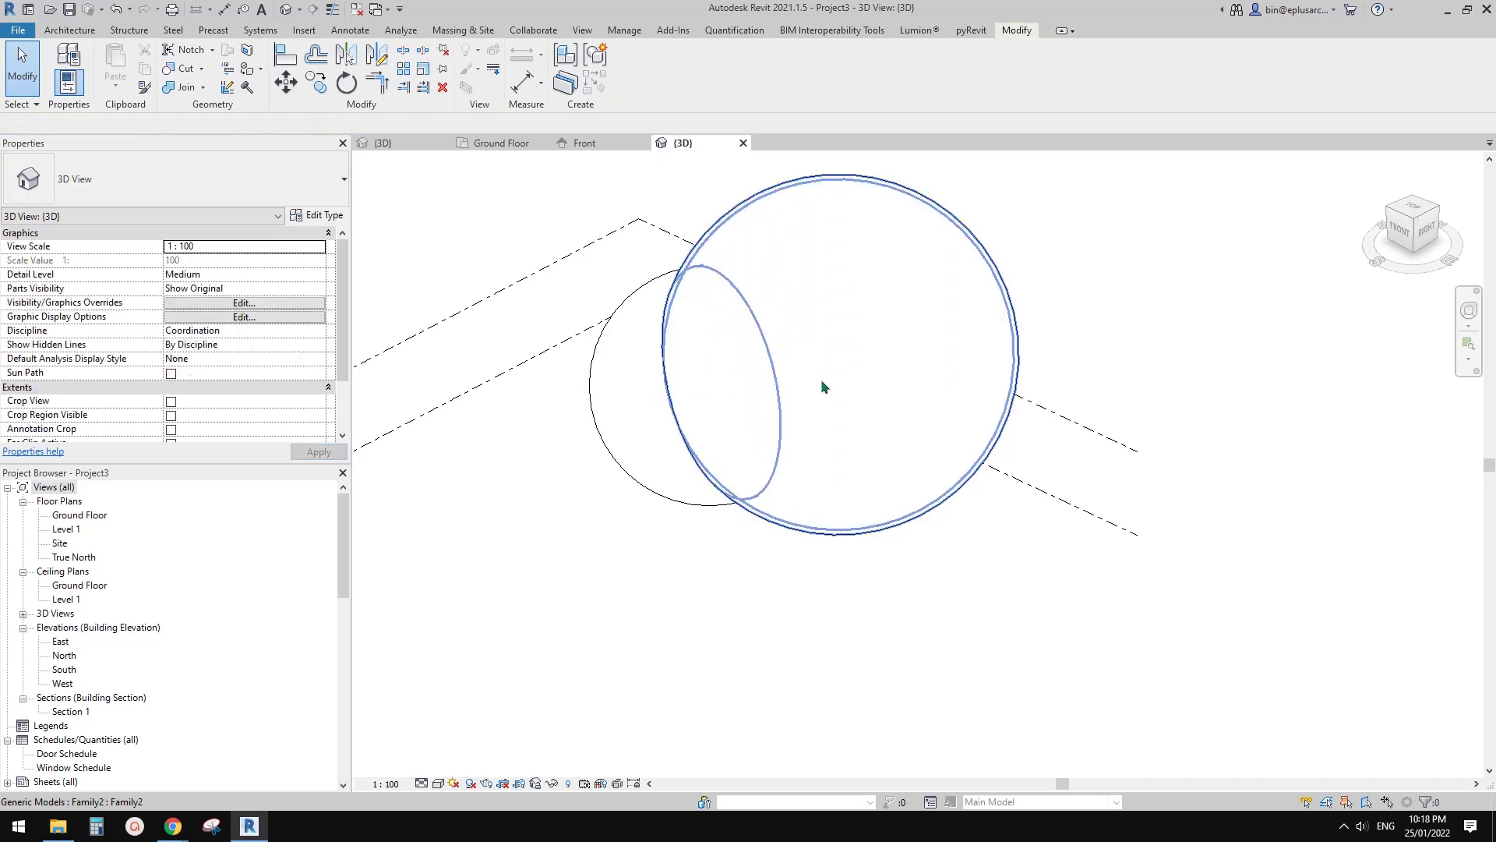
pyautogui.click(850, 351)
# - Copy the smaller sphere sideways so that the copy overlaps both the original small sphere and the large sphere
pyautogui.keyDown('shift'); pyautogui.moveTo(836, 385); pyautogui.dragTo(898, 332, button='middle'); pyautogui.keyUp('shift')
pyautogui.keyDown('shift'); pyautogui.moveTo(715, 428); pyautogui.dragTo(774, 484, button='middle'); pyautogui.keyUp('shift')
pyautogui.click(633, 409)
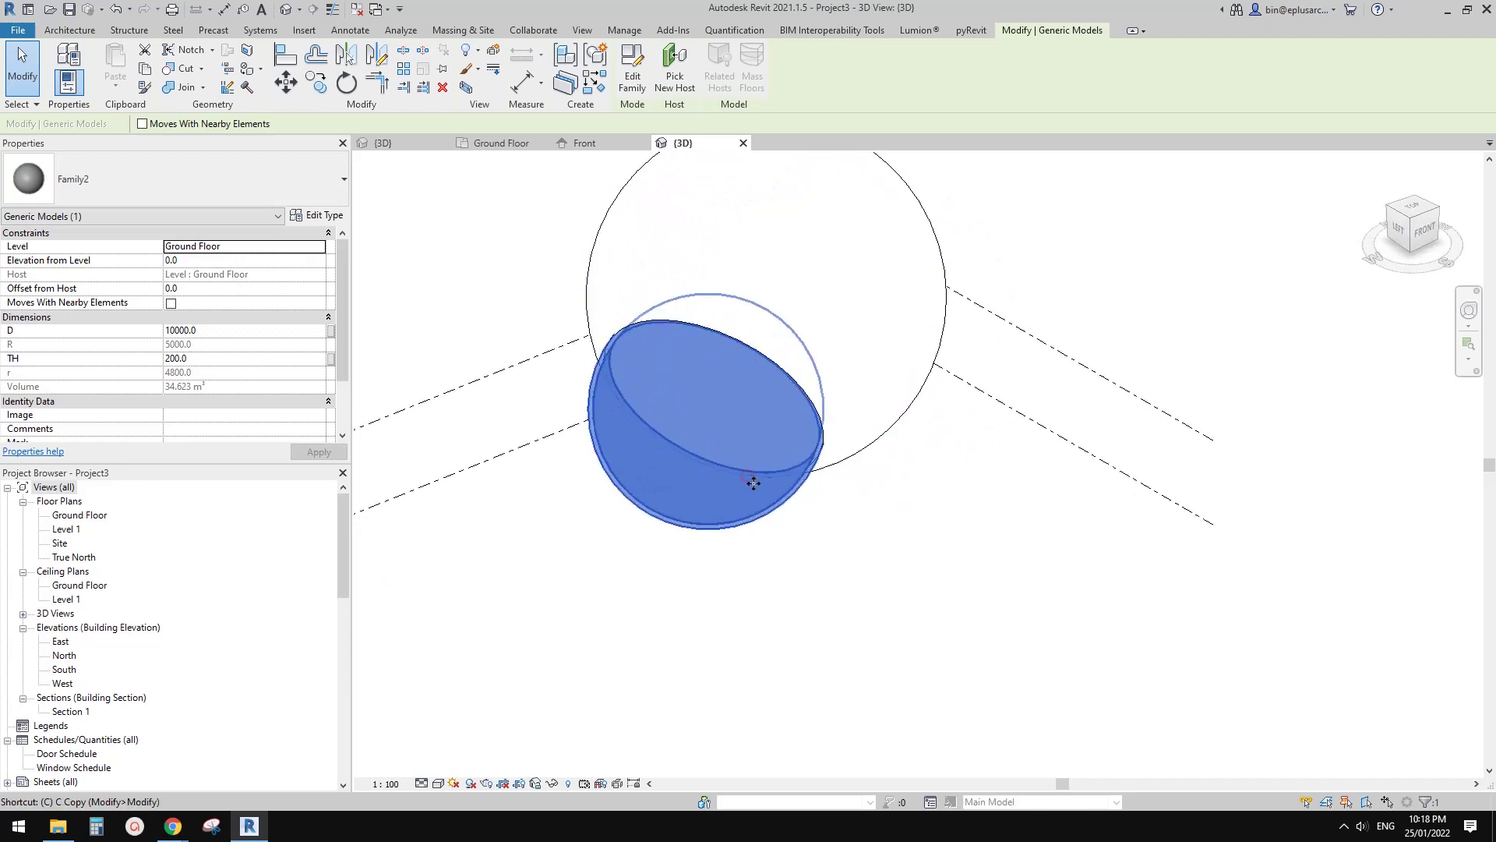
pyautogui.press('c')
pyautogui.click(750, 479)
pyautogui.click(878, 486)
pyautogui.moveTo(849, 452); pyautogui.dragTo(799, 506, button='middle')
pyautogui.press('Escape')
pyautogui.moveTo(799, 506); pyautogui.dragTo(818, 518)
pyautogui.keyDown('shift'); pyautogui.moveTo(818, 519); pyautogui.dragTo(841, 519, button='middle'); pyautogui.keyUp('shift')
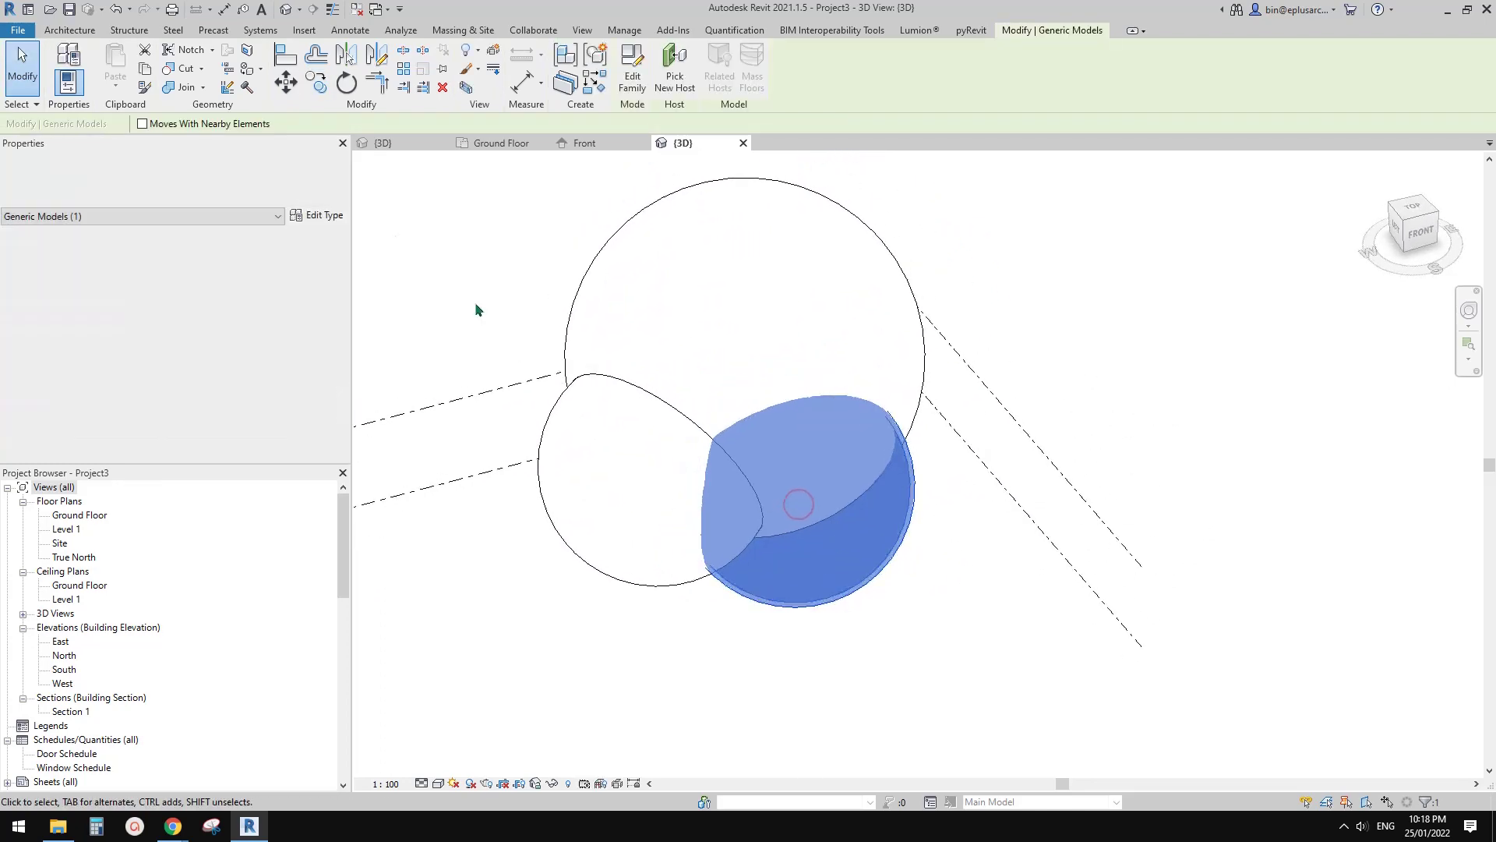
# - Cut the copied sphere, the large sphere and the other small sphere with each other's voids
pyautogui.click(186, 68)
pyautogui.click(814, 484)
pyautogui.click(792, 343)
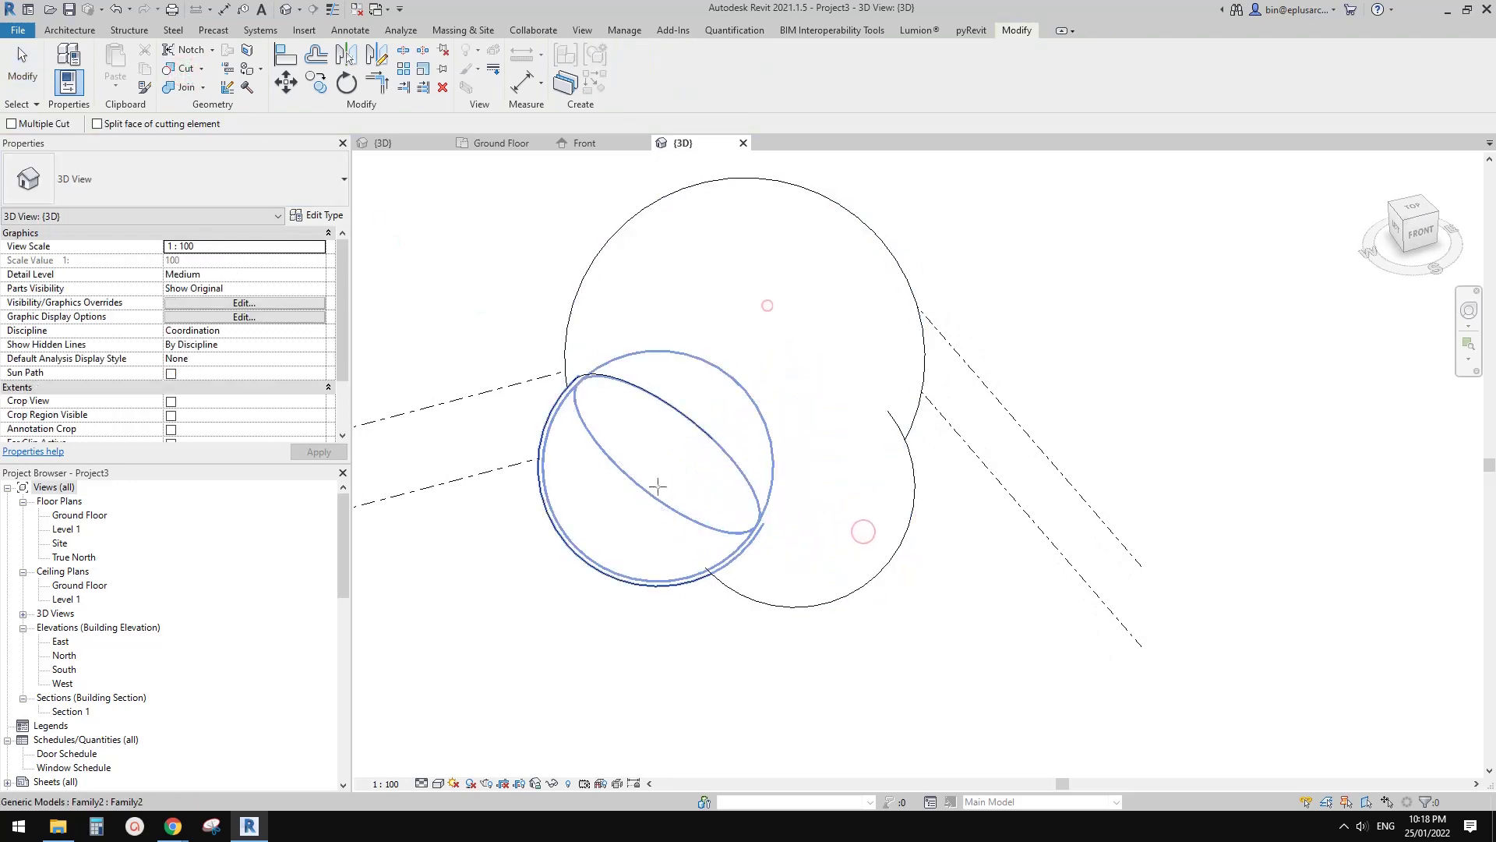
pyautogui.click(615, 527)
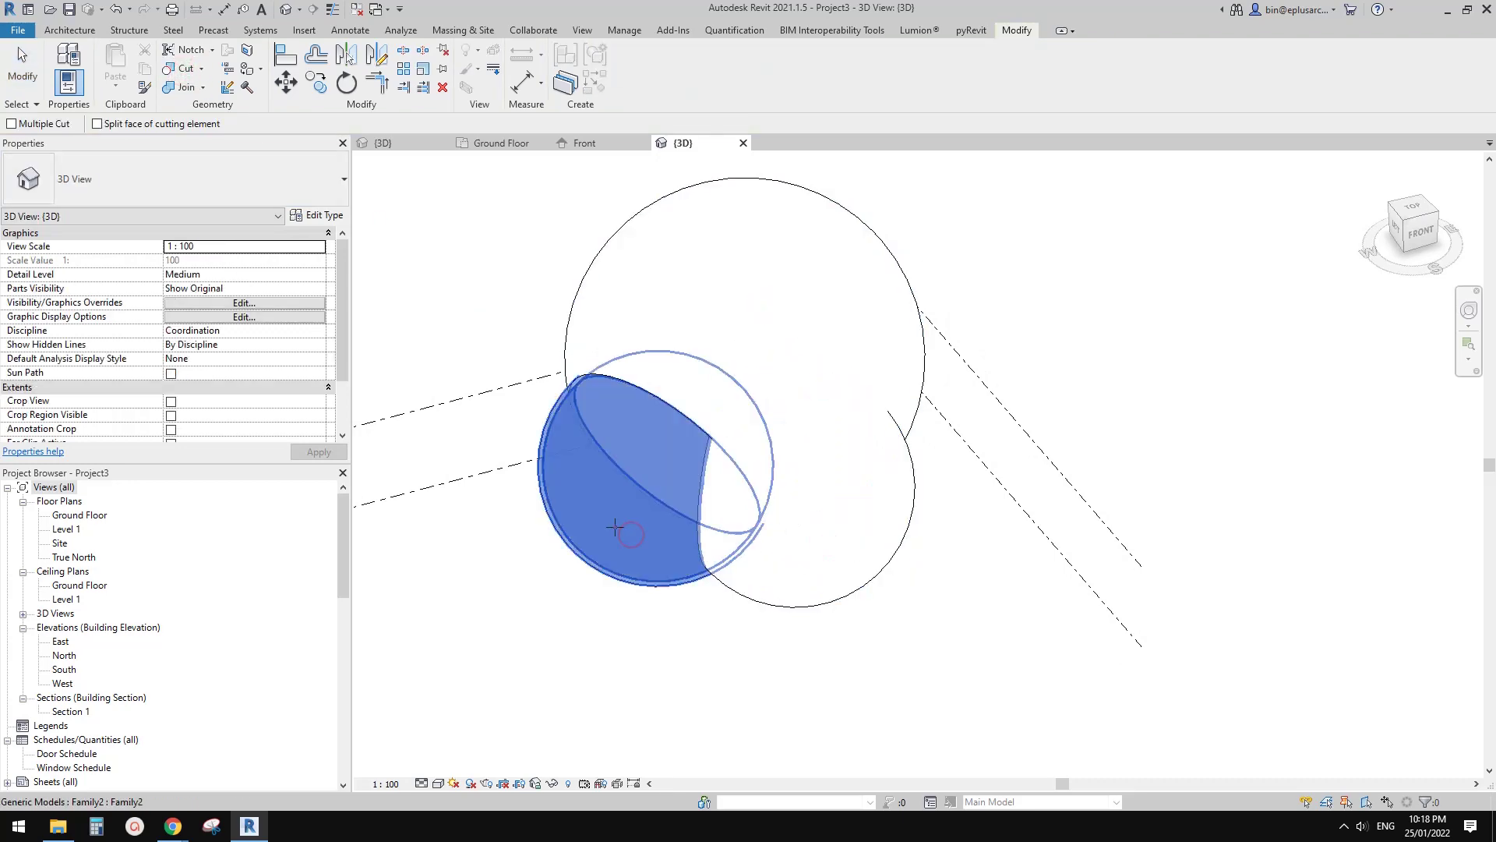
pyautogui.click(829, 551)
pyautogui.click(767, 310)
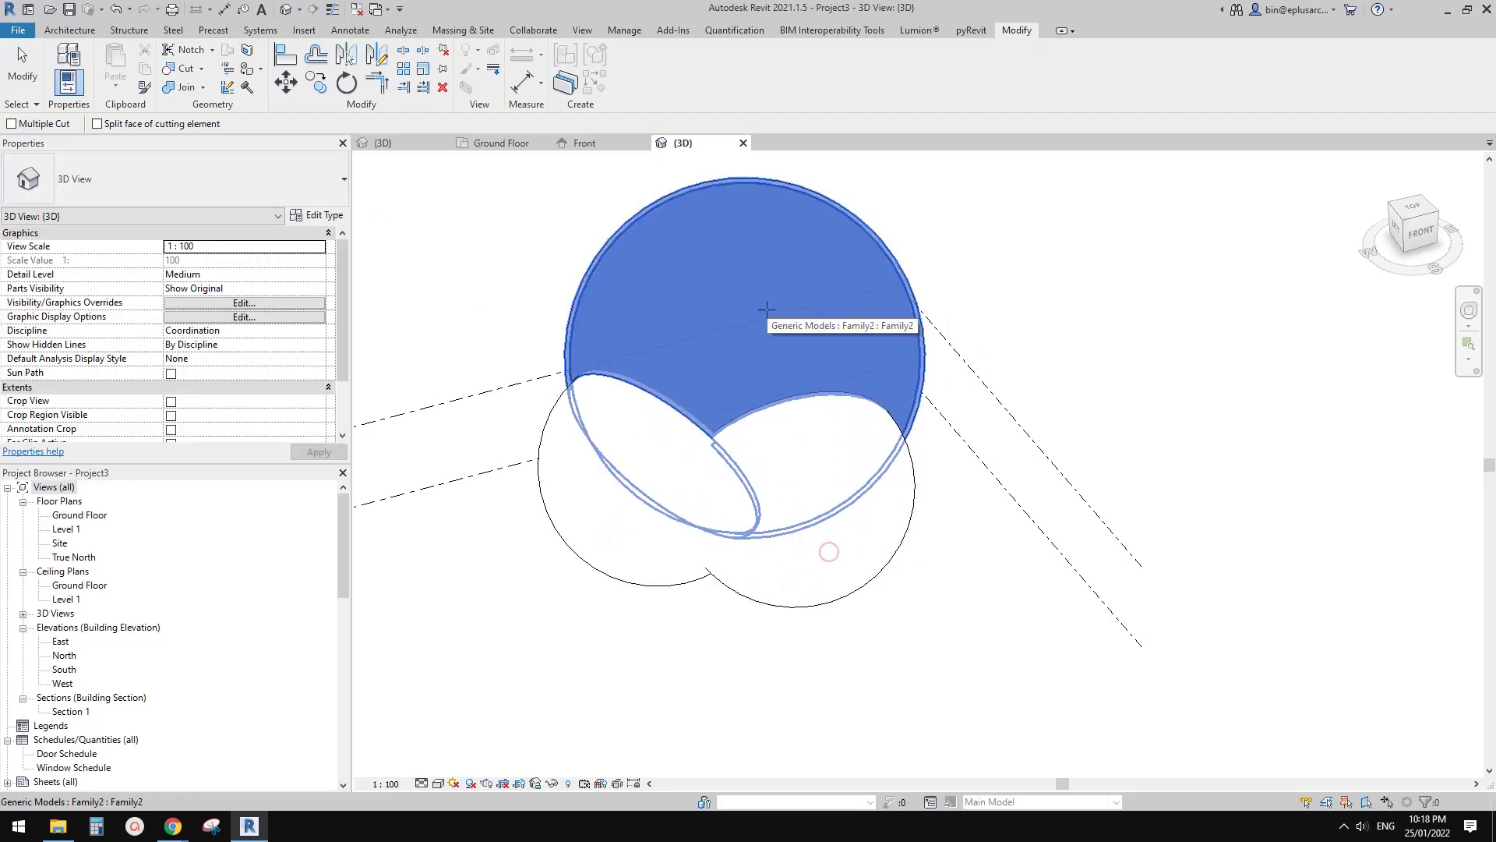
# - Join the copied small sphere's geometry with the large sphere and with the other small sphere
pyautogui.click(186, 86)
pyautogui.click(795, 302)
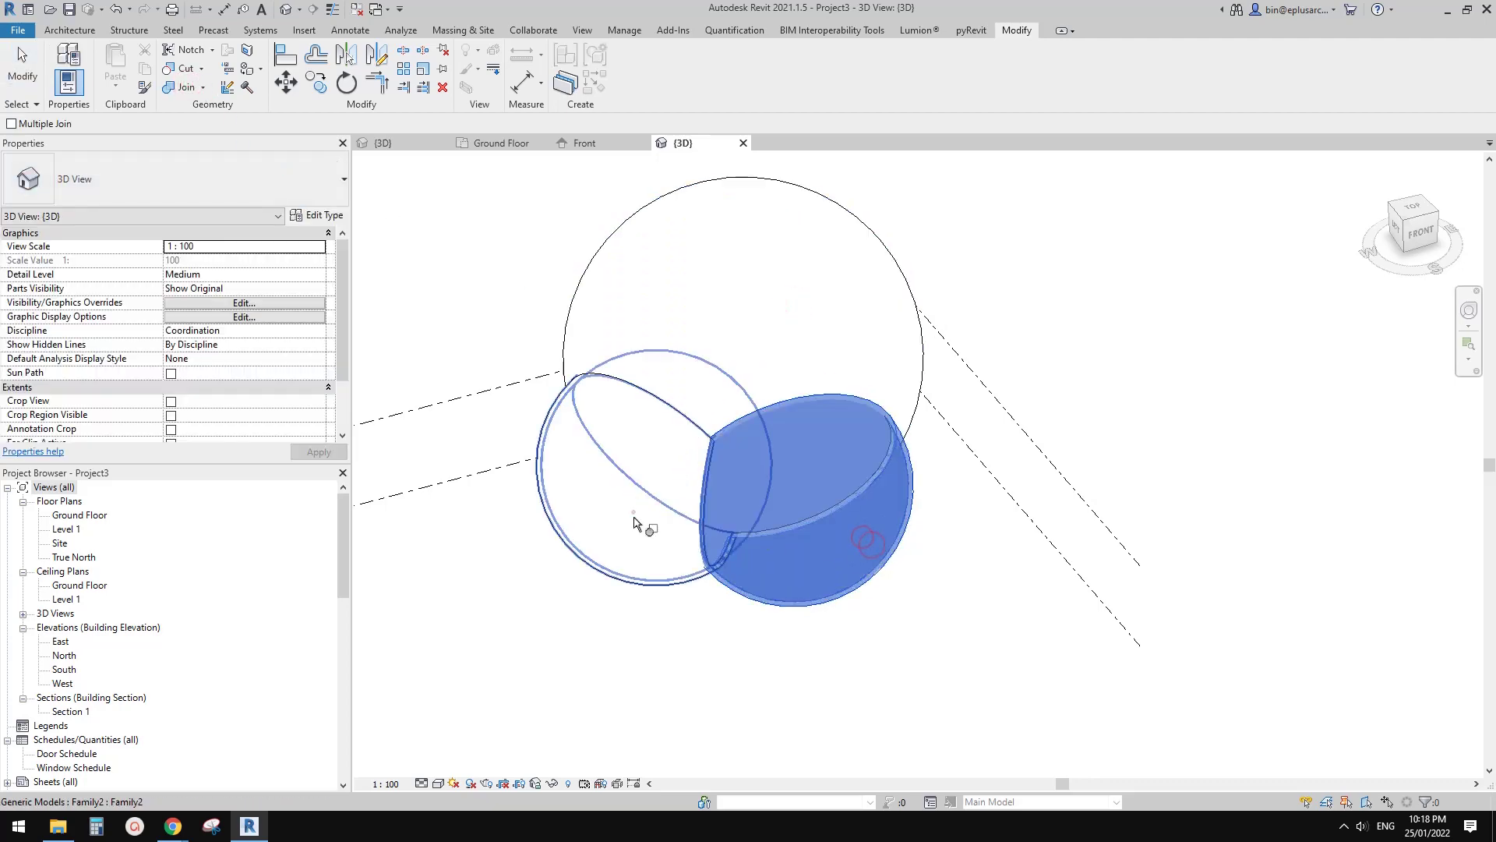
pyautogui.click(634, 516)
# - Temporarily hide one small sphere and examine the openings and shell edges where the remaining spheres meet
pyautogui.keyDown('shift'); pyautogui.moveTo(633, 516); pyautogui.dragTo(1015, 433, button='middle'); pyautogui.keyUp('shift')
pyautogui.keyDown('shift'); pyautogui.moveTo(923, 405); pyautogui.dragTo(615, 387, button='middle'); pyautogui.keyUp('shift')
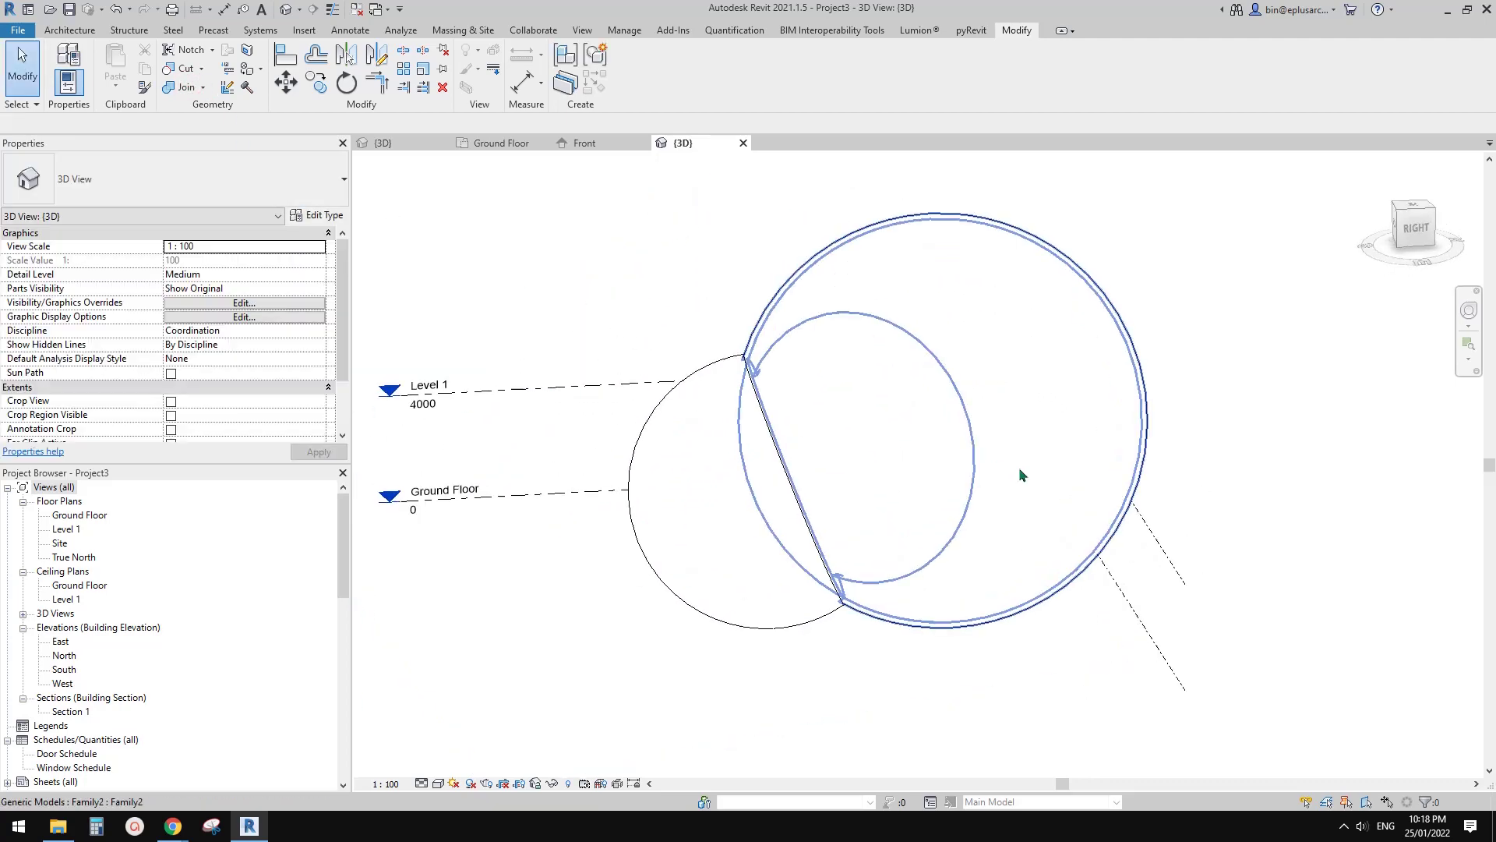
pyautogui.keyDown('shift'); pyautogui.moveTo(1018, 472); pyautogui.dragTo(1179, 558, button='middle'); pyautogui.keyUp('shift')
pyautogui.click(797, 537)
pyautogui.moveTo(792, 527); pyautogui.dragTo(915, 348, button='middle')
pyautogui.press('h')
pyautogui.scroll(2, 764, 538)
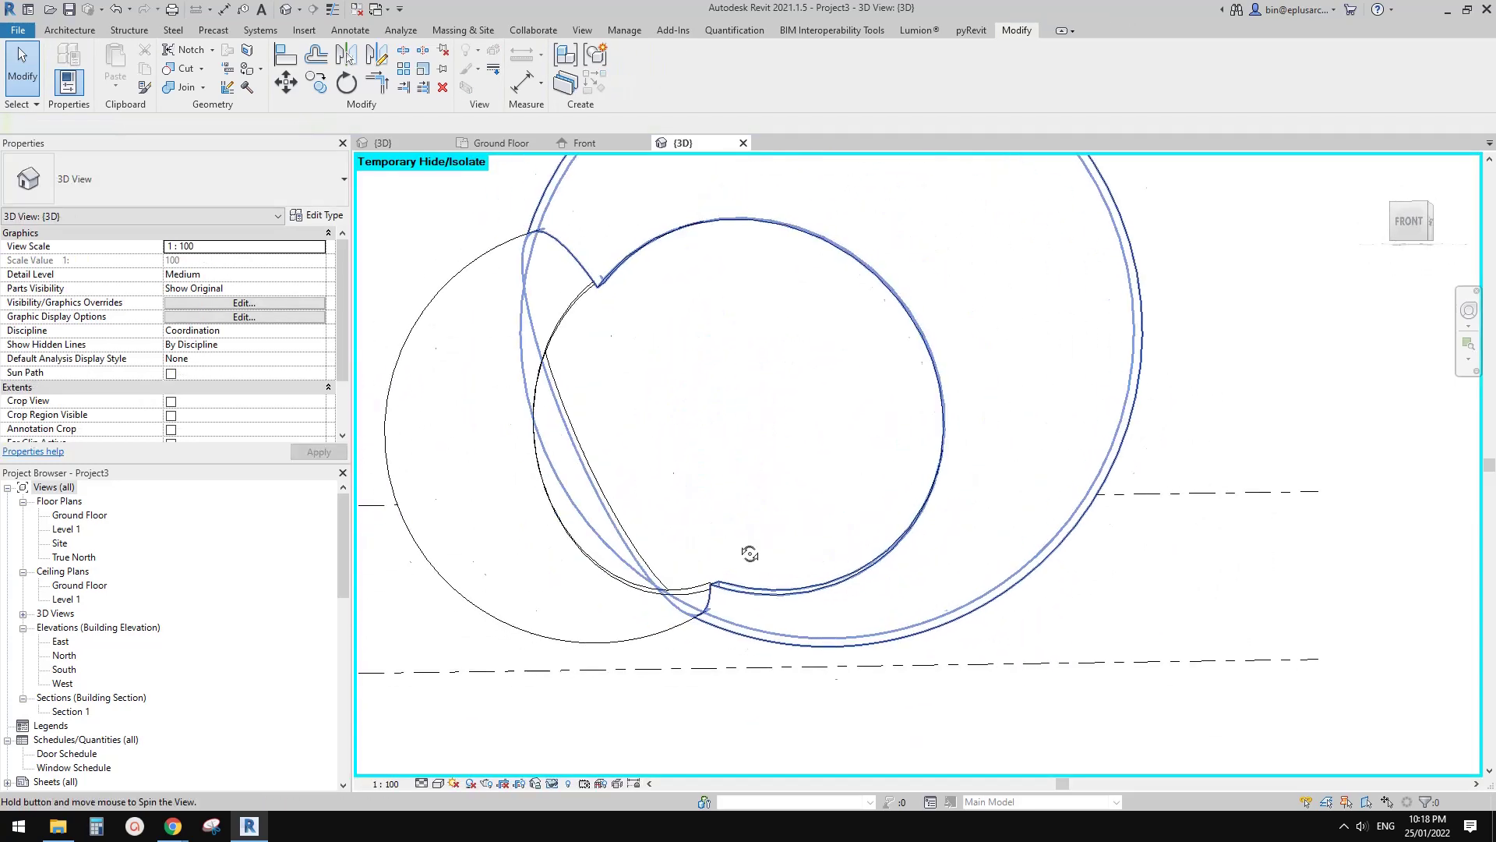
pyautogui.moveTo(748, 554)
pyautogui.keyDown('shift'); pyautogui.mouseDown(button='middle')
pyautogui.moveTo(659, 604)
pyautogui.moveTo(875, 665)
pyautogui.moveTo(1032, 494)
pyautogui.moveTo(1129, 423)
pyautogui.moveTo(752, 307)
pyautogui.moveTo(644, 517)
pyautogui.moveTo(661, 594)
pyautogui.moveTo(754, 686)
pyautogui.moveTo(705, 811)
pyautogui.moveTo(735, 671)
pyautogui.moveTo(827, 558)
pyautogui.moveTo(801, 567)
pyautogui.moveTo(801, 544)
pyautogui.moveTo(763, 561)
pyautogui.moveTo(748, 542)
pyautogui.moveTo(737, 507)
pyautogui.moveTo(751, 448)
pyautogui.moveTo(872, 634)
pyautogui.moveTo(779, 671)
pyautogui.moveTo(778, 594)
pyautogui.moveTo(791, 591)
pyautogui.moveTo(725, 563)
pyautogui.moveTo(1029, 468)
pyautogui.moveTo(875, 475)
pyautogui.mouseUp(button='middle'); pyautogui.keyUp('shift')
# - Select the large sphere and a small one in the shaded view to examine their shells from different angles
pyautogui.click(741, 377)
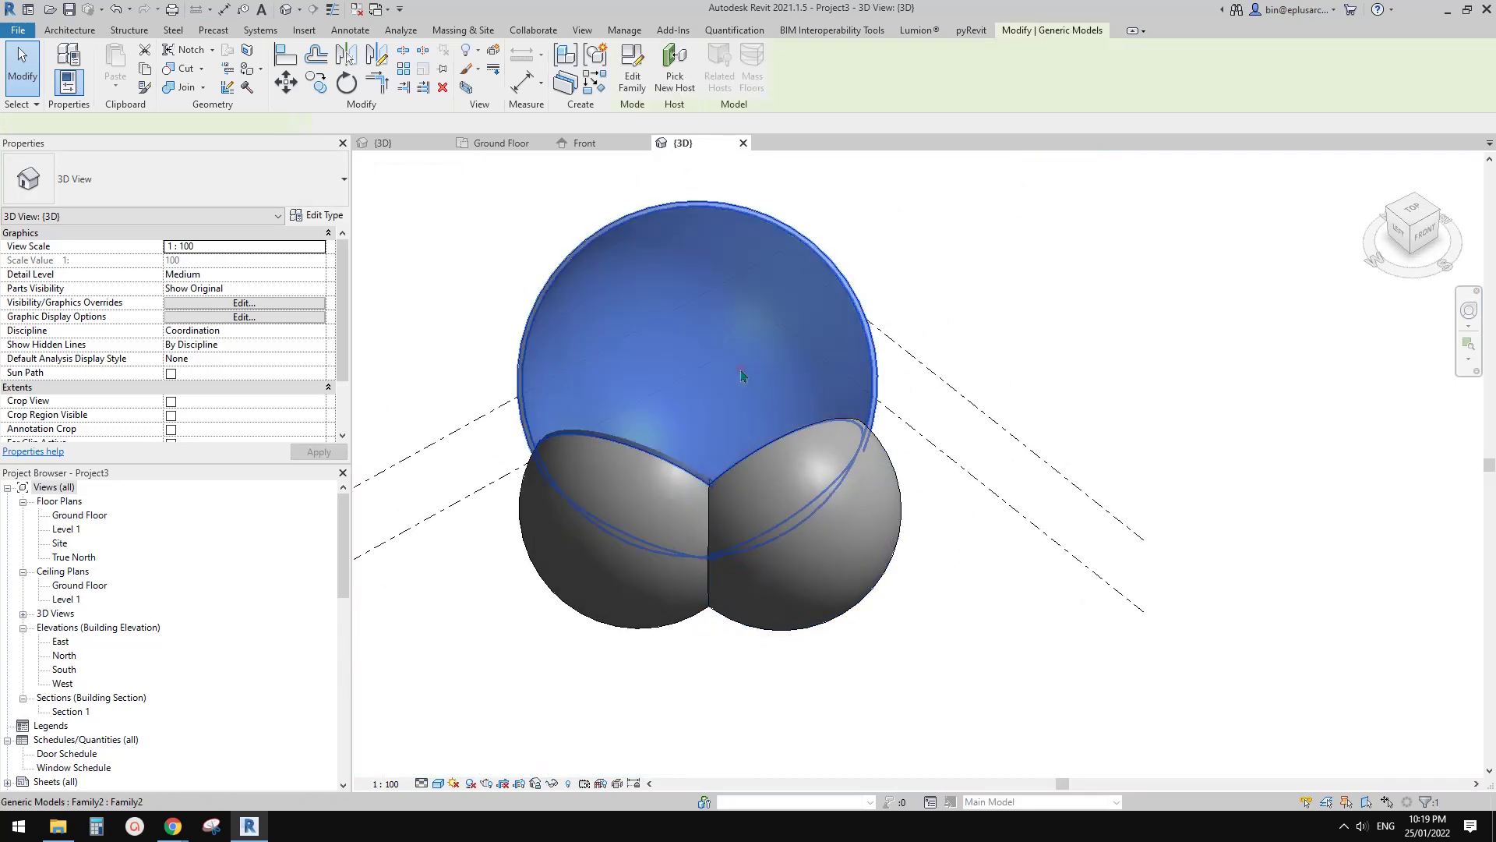
pyautogui.click(680, 532)
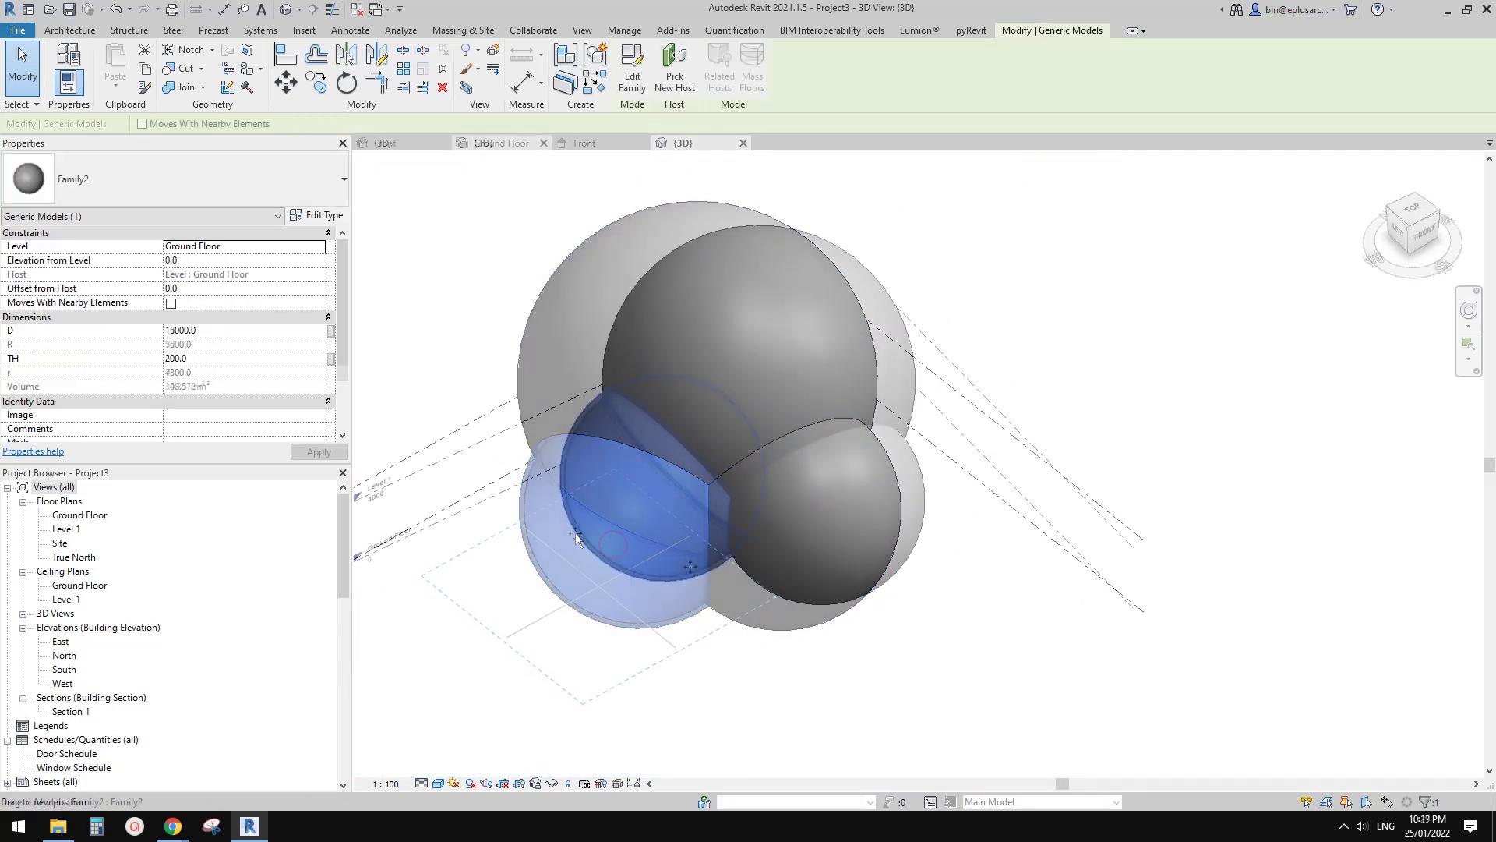
pyautogui.keyDown('shift'); pyautogui.moveTo(653, 583); pyautogui.dragTo(702, 547, button='middle'); pyautogui.keyUp('shift')
pyautogui.press('Escape')
pyautogui.click(704, 555)
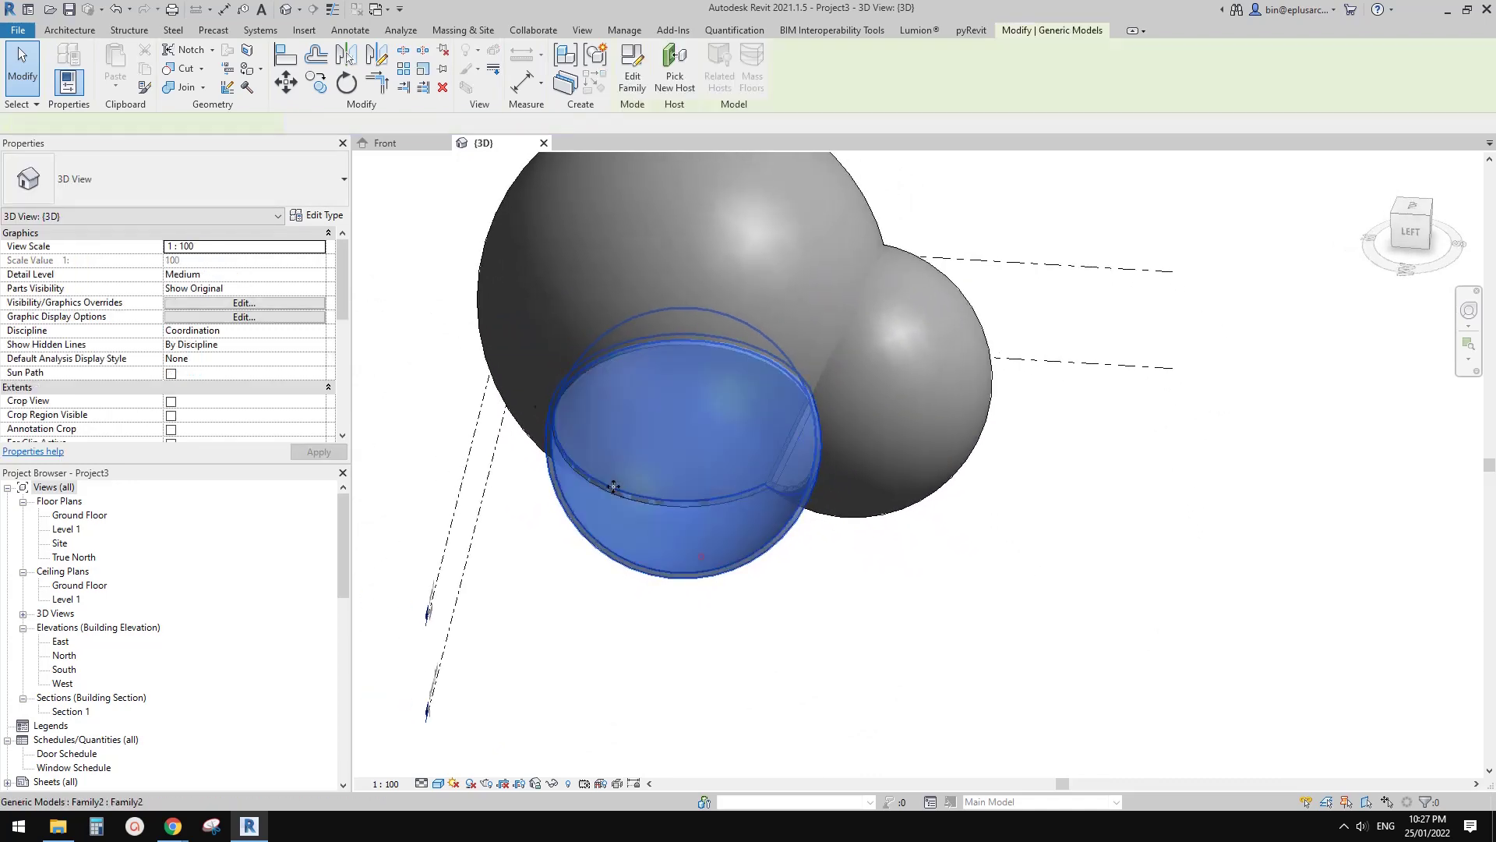
# - Link the solid revolve's visibility to a new instance parameter VIS in the sphere family and reload it, overwriting the existing version
pyautogui.click(419, 146)
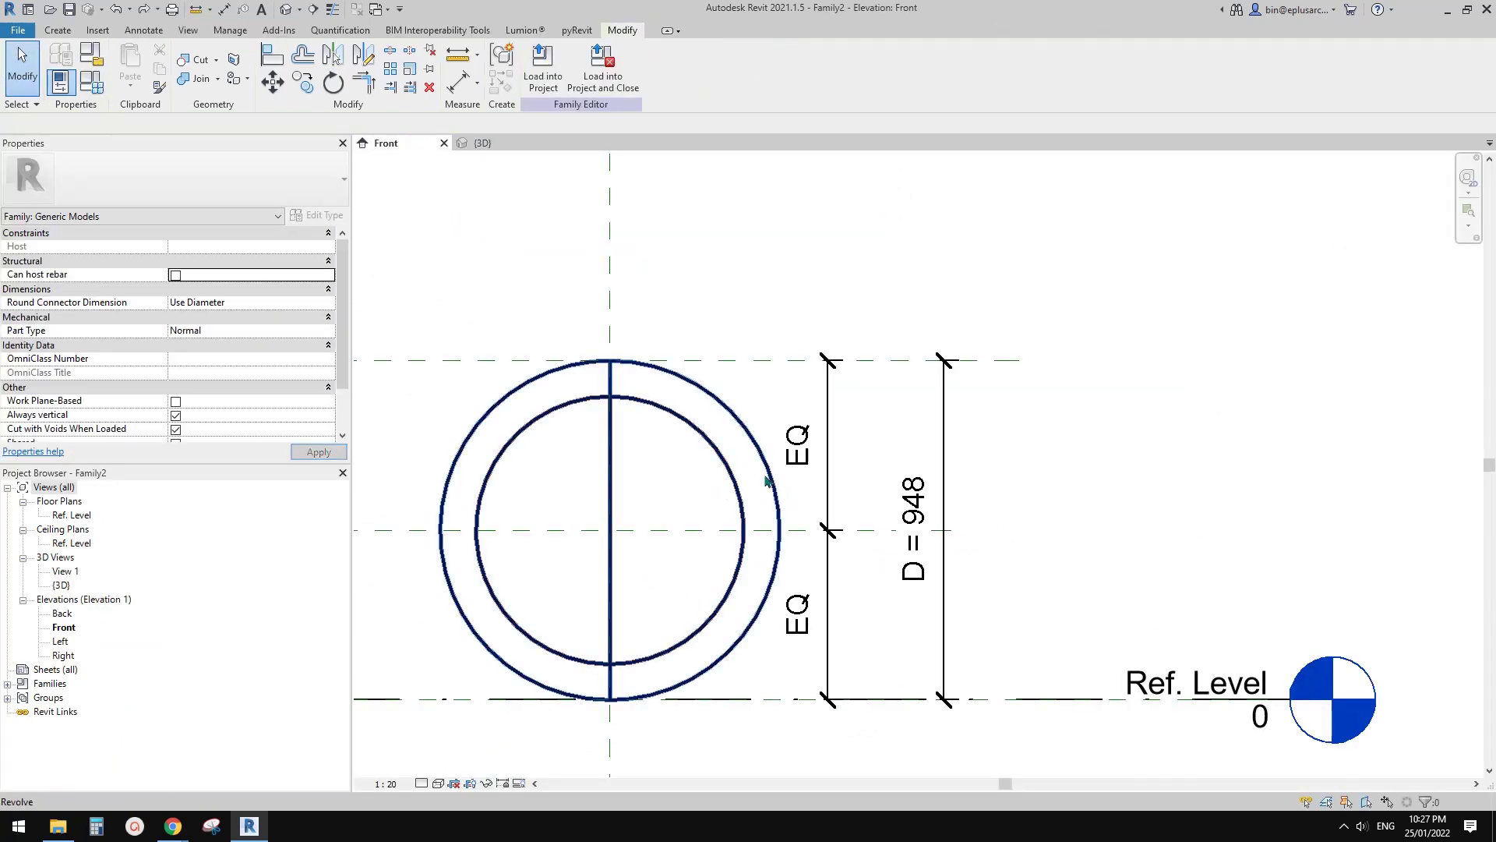
pyautogui.click(725, 407)
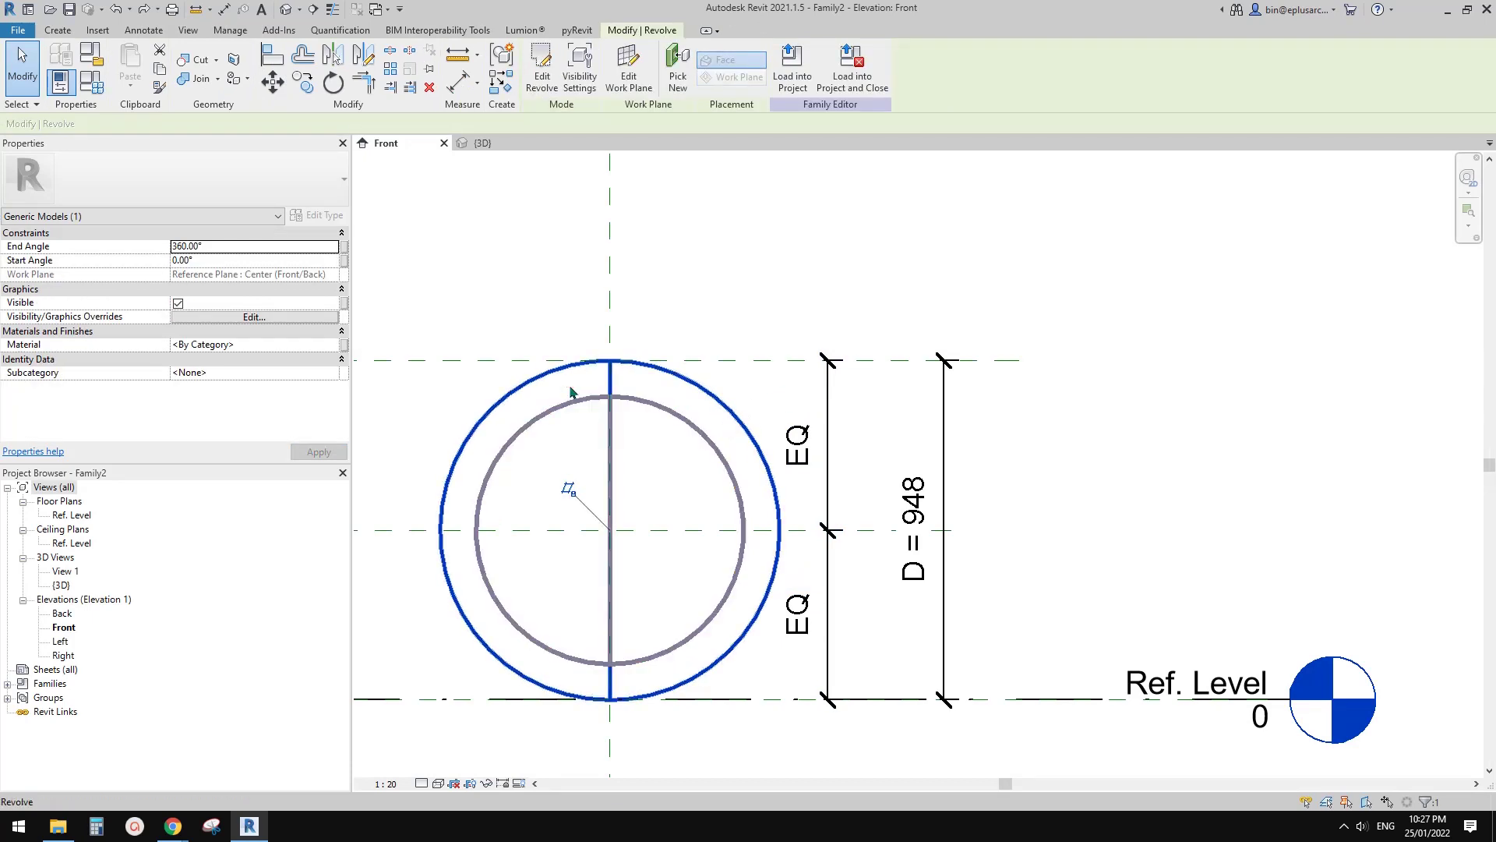
pyautogui.click(344, 303)
pyautogui.click(194, 476)
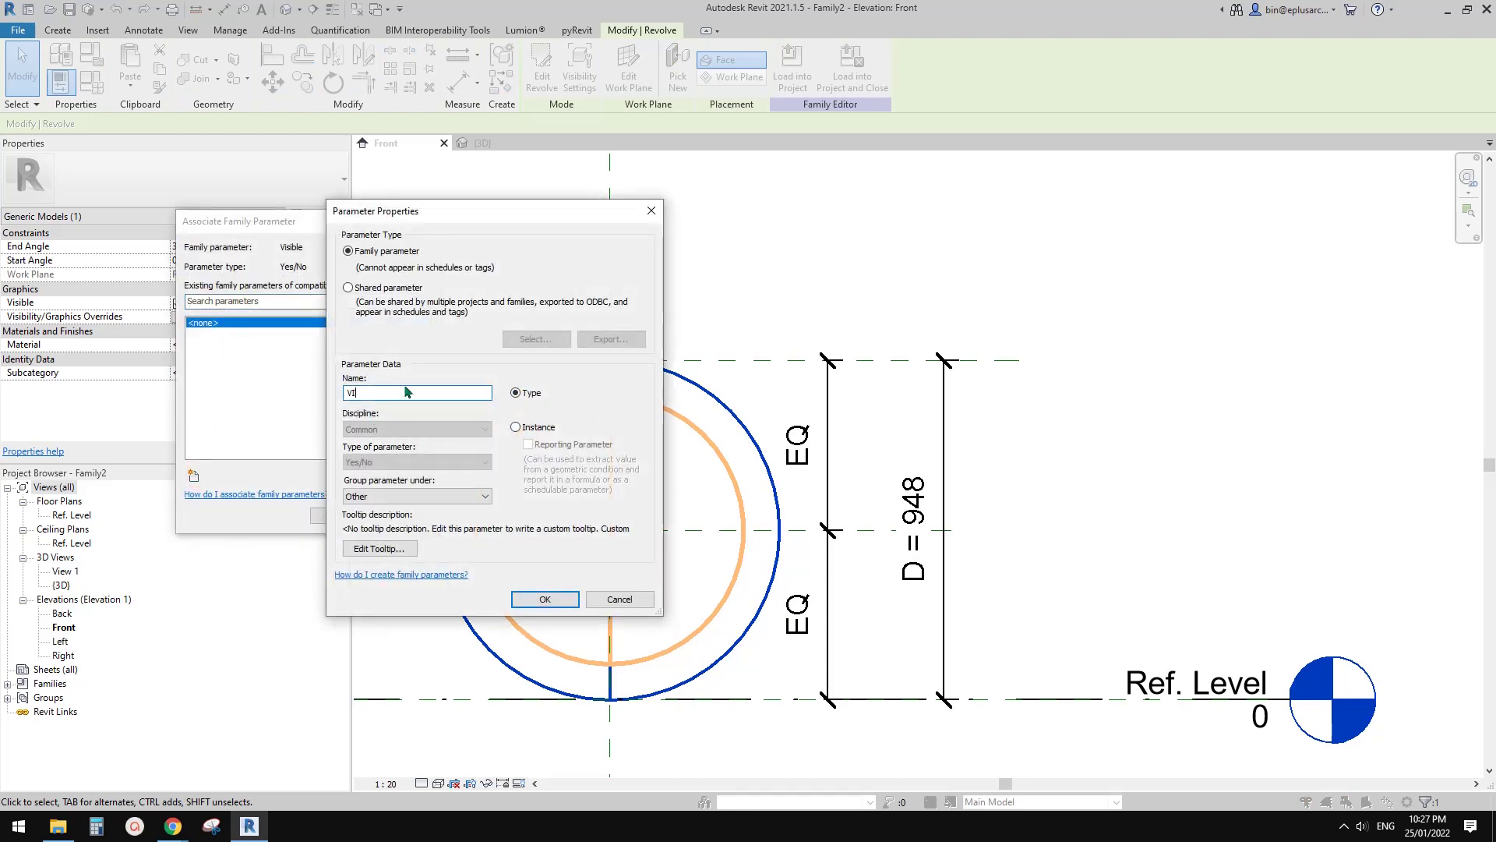
pyautogui.click(545, 597)
pyautogui.click(343, 513)
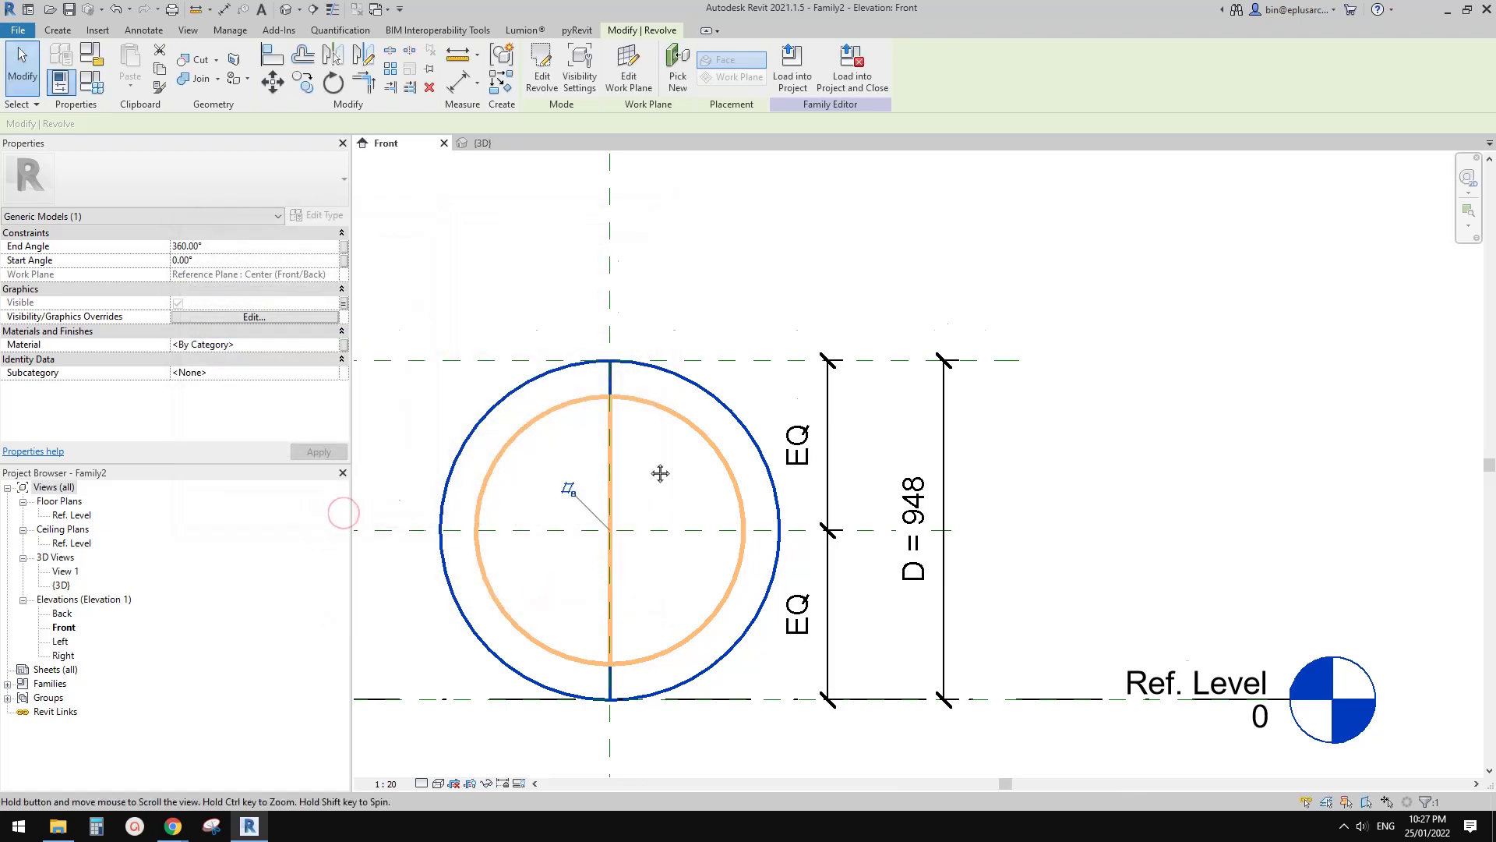
pyautogui.click(792, 66)
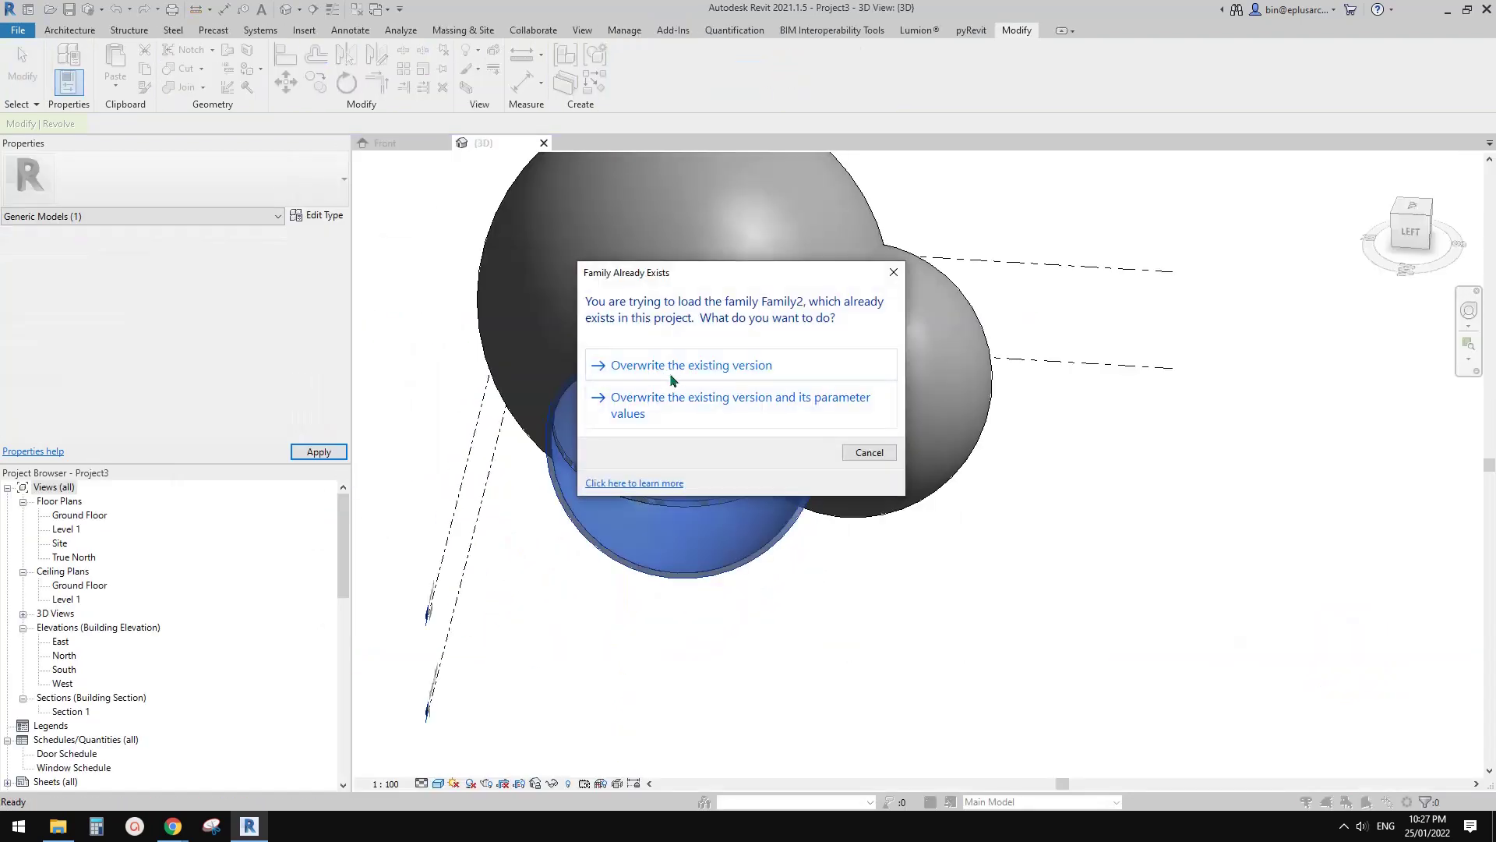
pyautogui.click(672, 368)
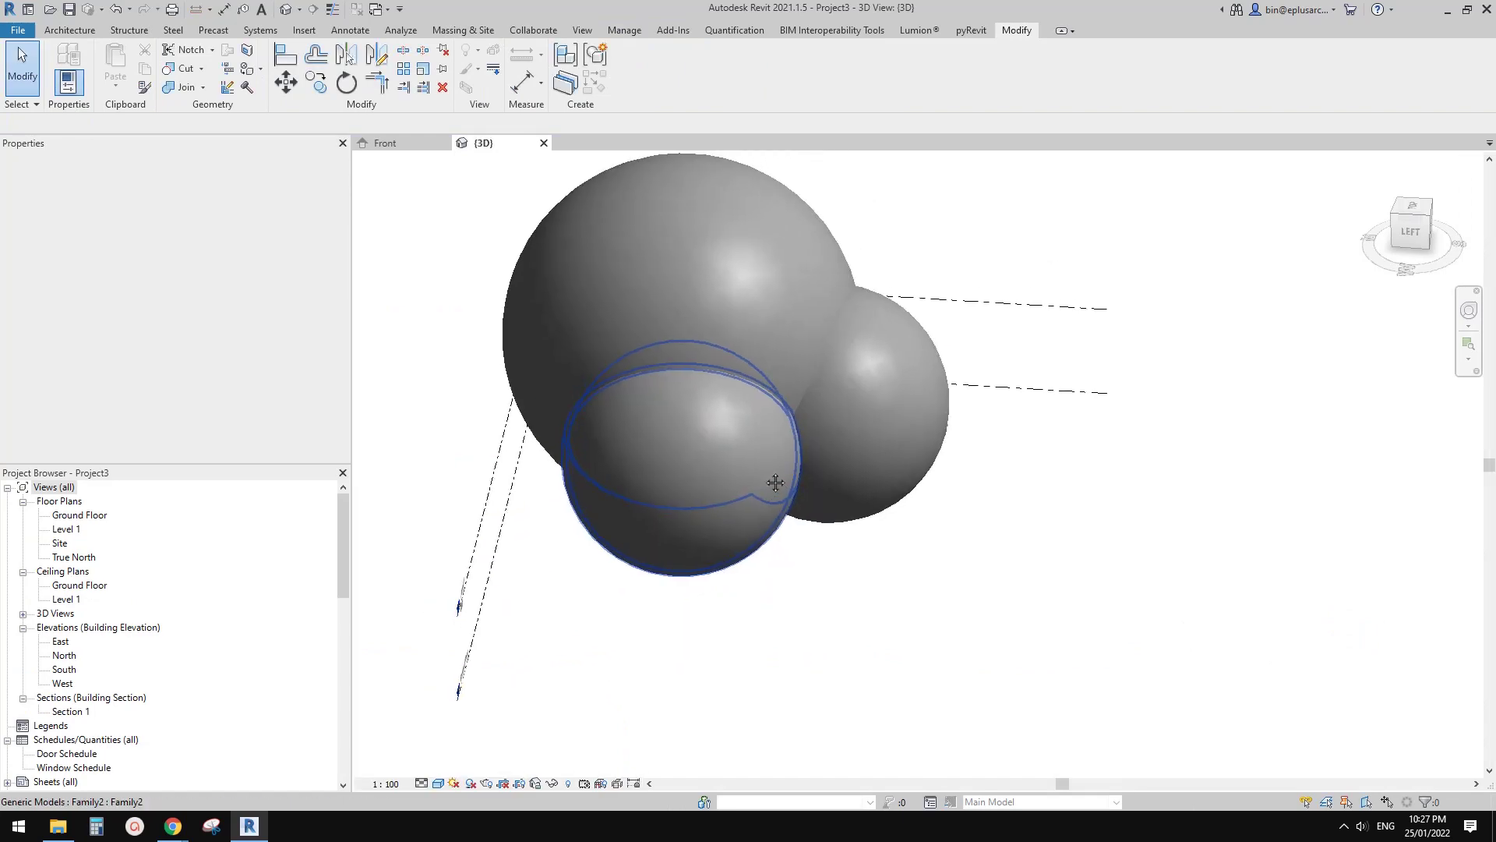
# - Turn off the VIS parameter for the small sphere in front and accept the warning, keeping the elements joined
pyautogui.moveTo(772, 468)
pyautogui.keyDown('shift'); pyautogui.mouseDown(button='middle')
pyautogui.moveTo(775, 535)
pyautogui.moveTo(1023, 495)
pyautogui.moveTo(764, 487)
pyautogui.mouseUp(button='middle'); pyautogui.keyUp('shift')
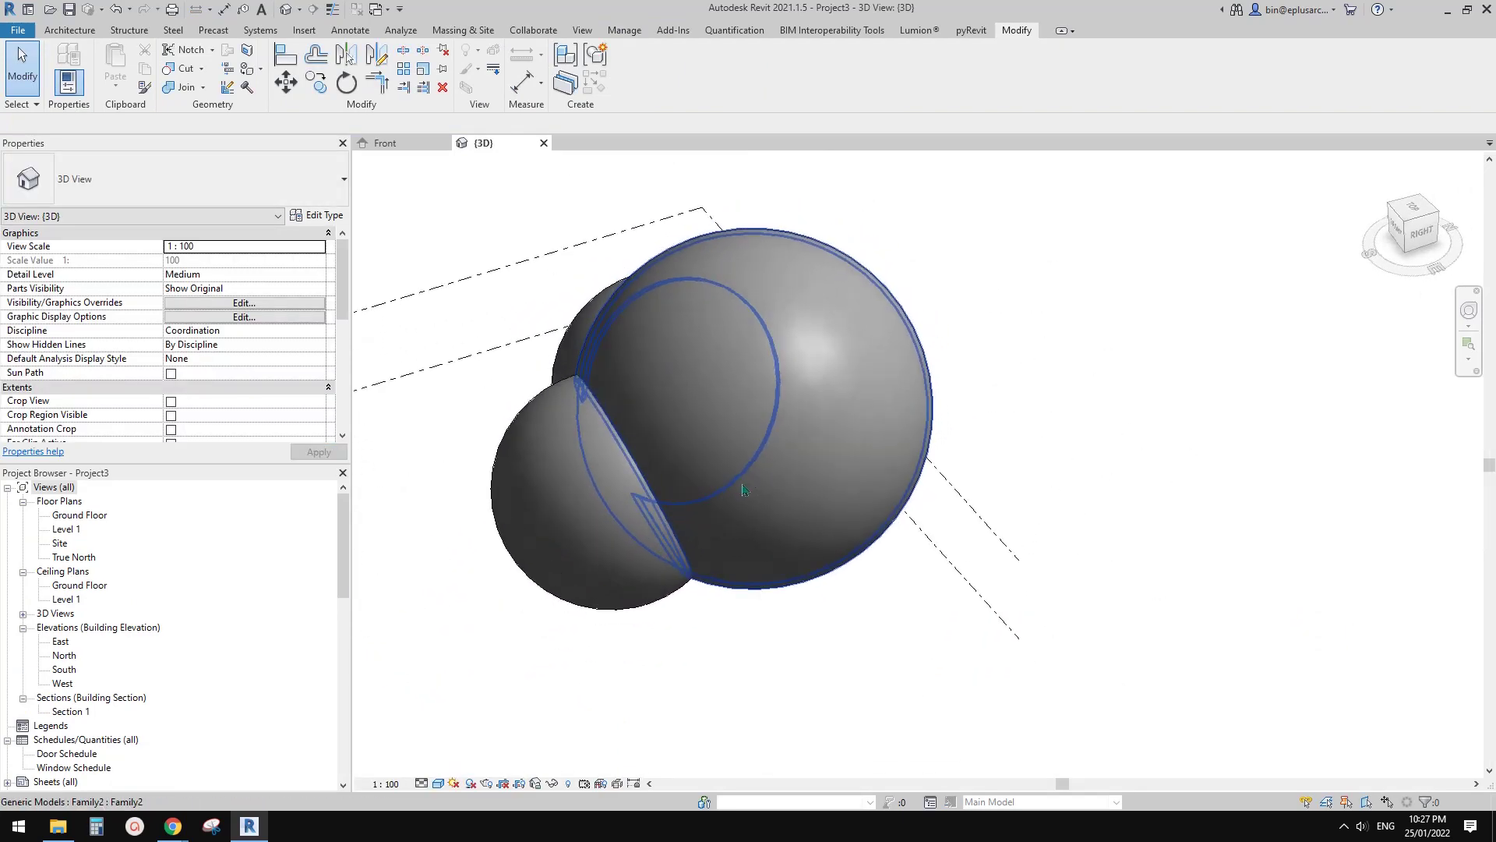
pyautogui.scroll(-1, 707, 522)
pyautogui.scroll(1, 768, 520)
pyautogui.keyDown('shift'); pyautogui.moveTo(699, 538); pyautogui.dragTo(772, 512, button='middle'); pyautogui.keyUp('shift')
pyautogui.click(770, 522)
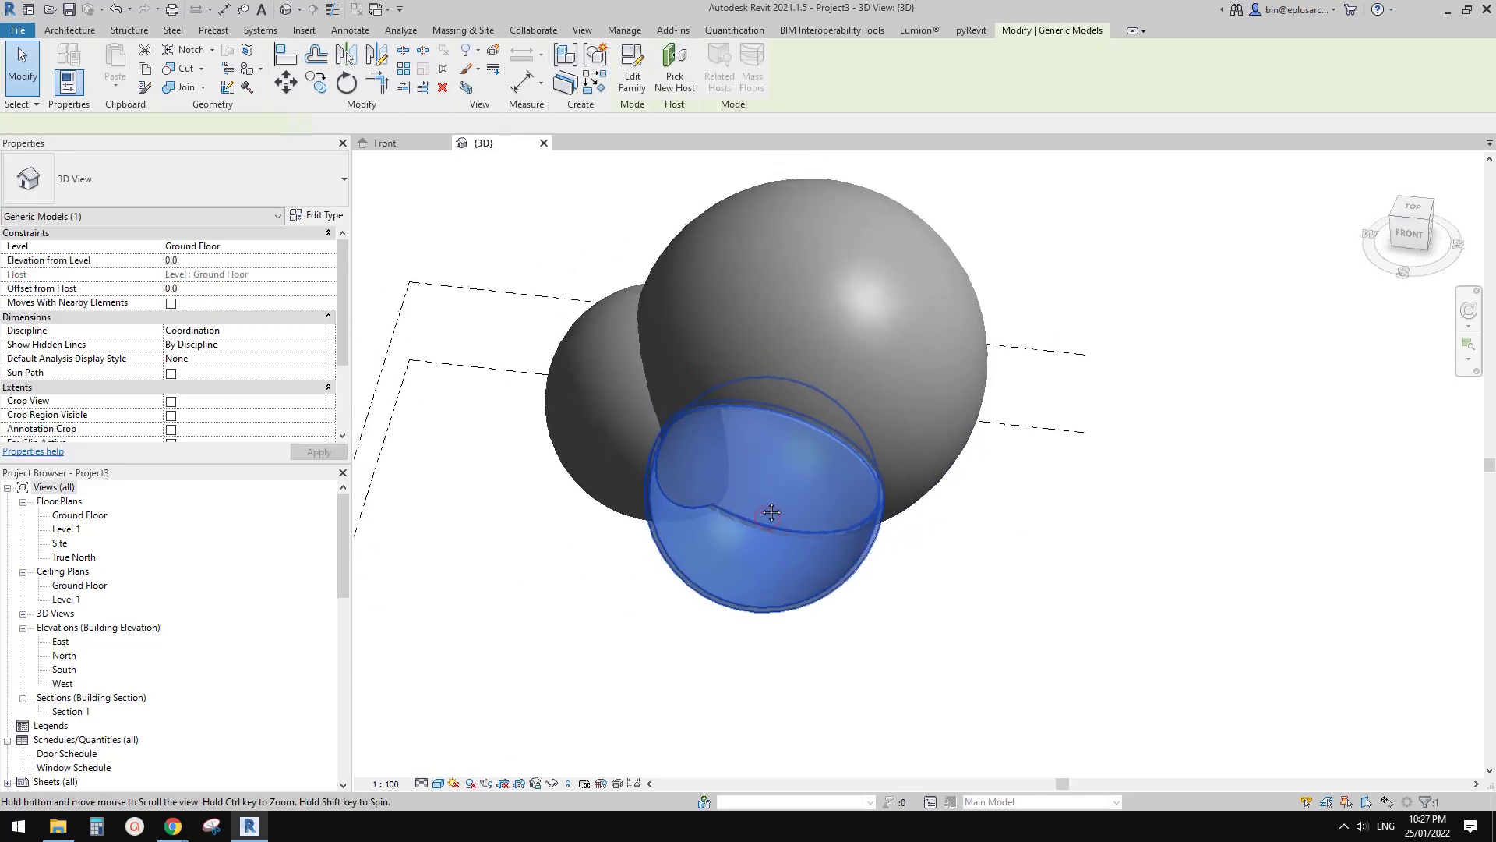
pyautogui.scroll(-4, 121, 415)
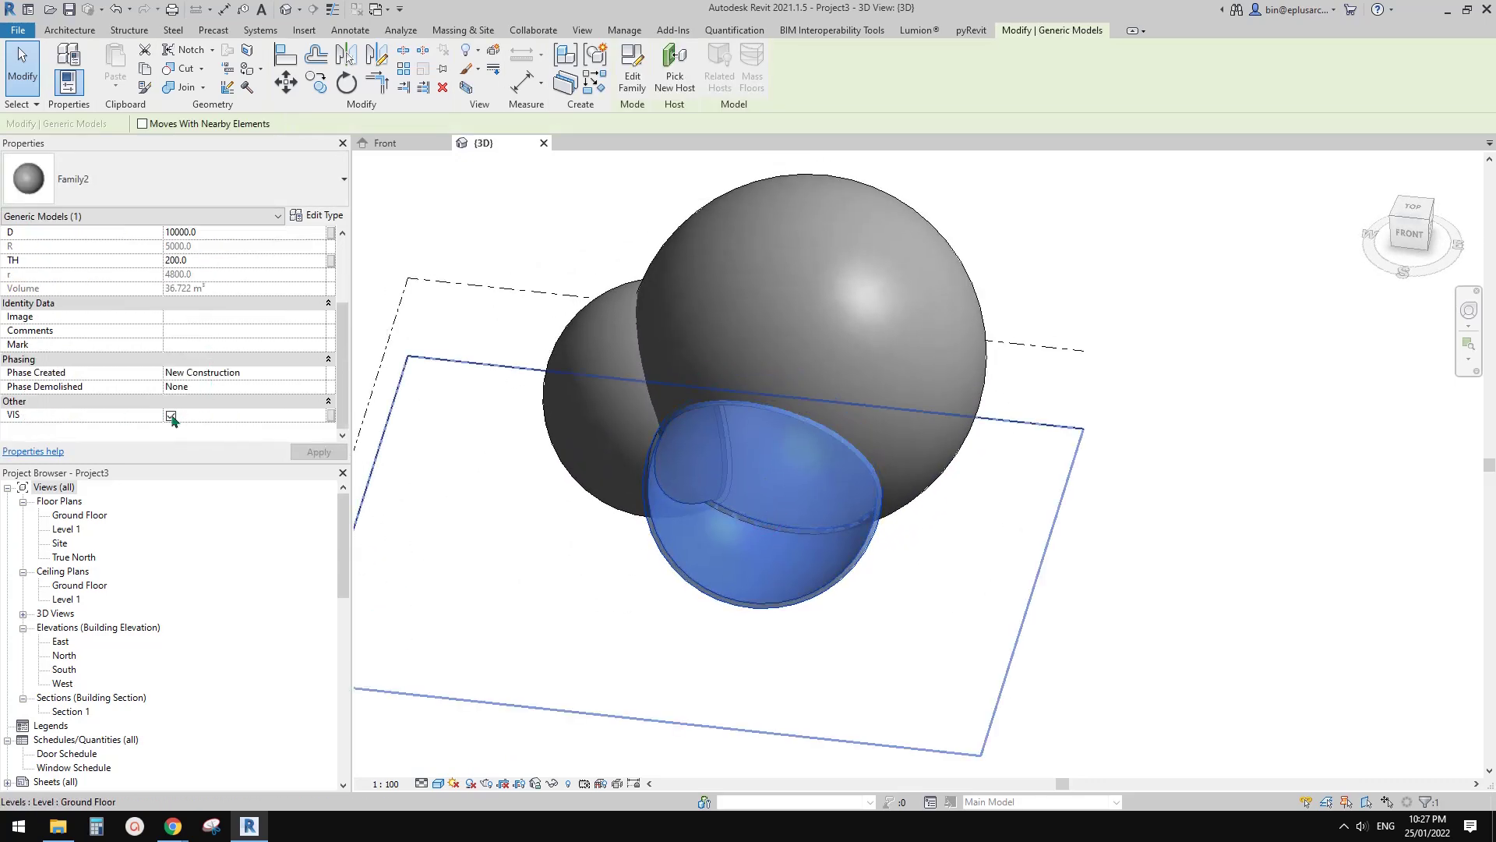
pyautogui.click(171, 416)
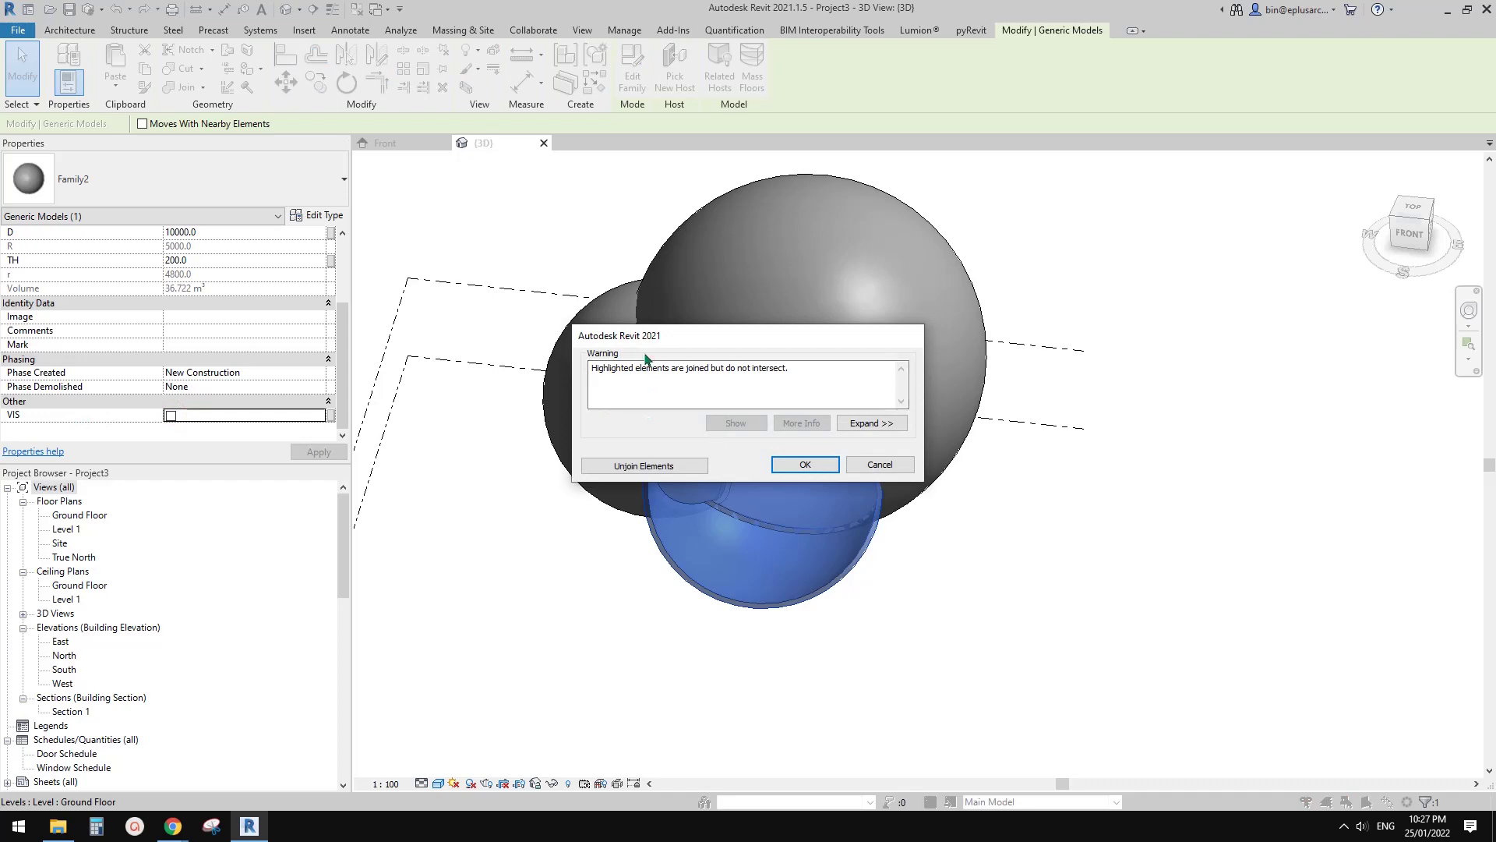
pyautogui.click(804, 470)
pyautogui.click(942, 517)
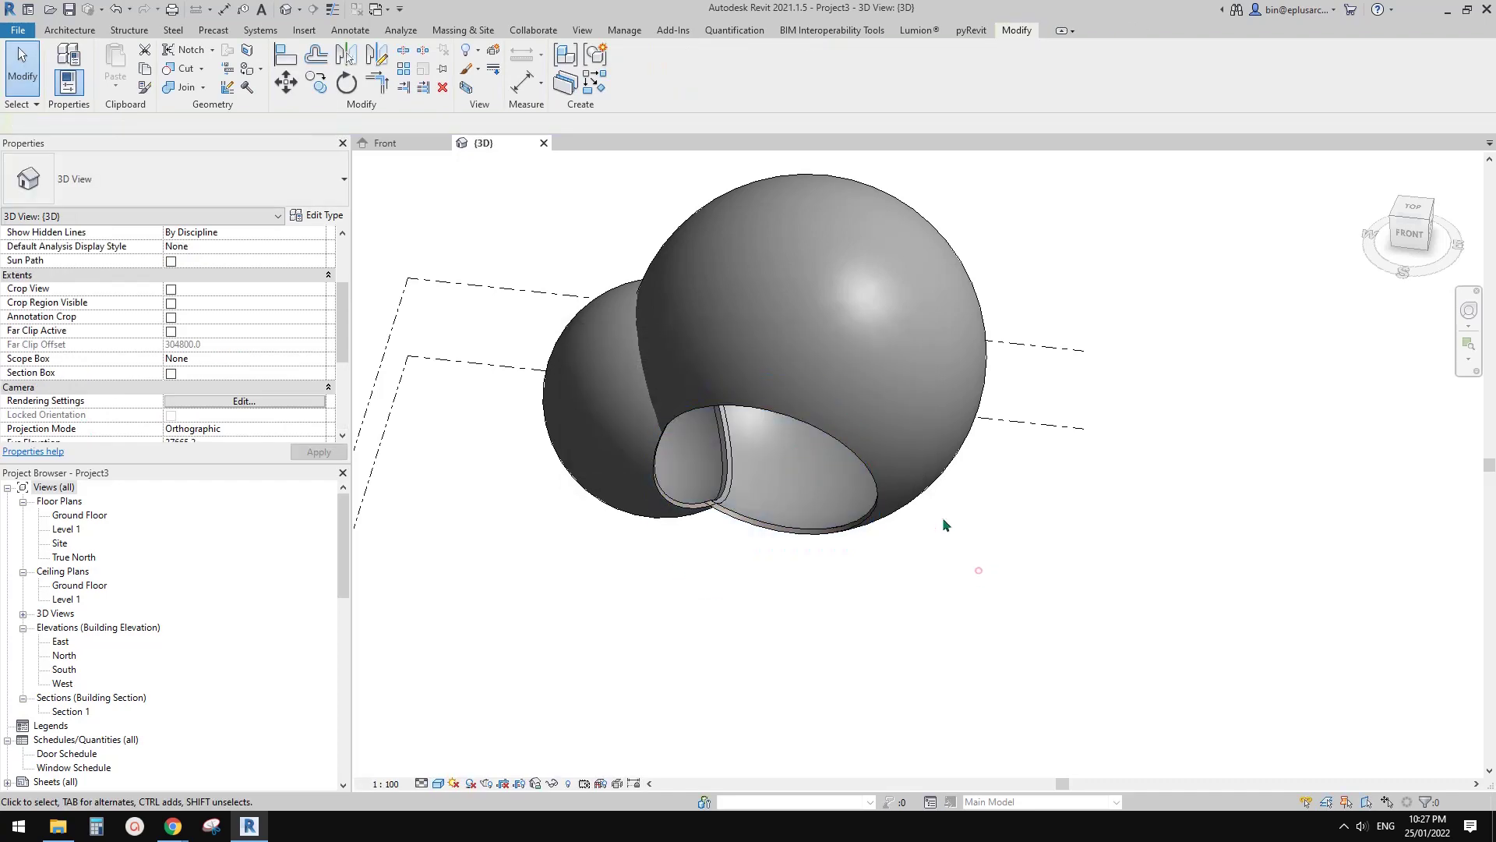
# - Copy the invisible small sphere to the far side of the large sphere and move the copy so it overlaps the large one
pyautogui.scroll(4, 790, 496)
pyautogui.keyDown('shift'); pyautogui.moveTo(790, 496); pyautogui.dragTo(862, 545, button='middle'); pyautogui.keyUp('shift')
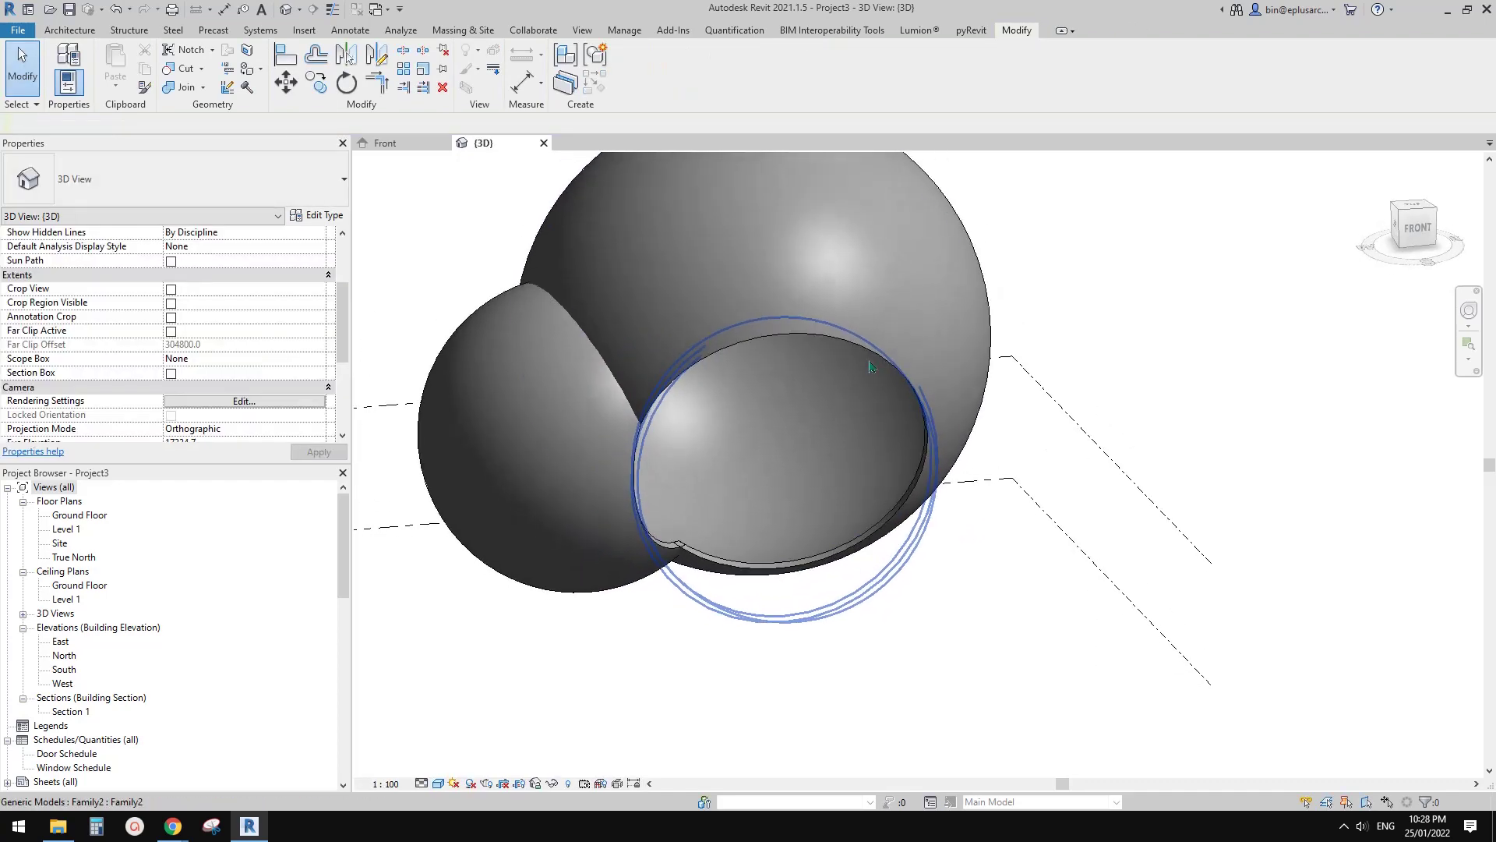
pyautogui.click(809, 269)
pyautogui.keyDown('shift'); pyautogui.moveTo(538, 401); pyautogui.dragTo(767, 622, button='middle'); pyautogui.keyUp('shift')
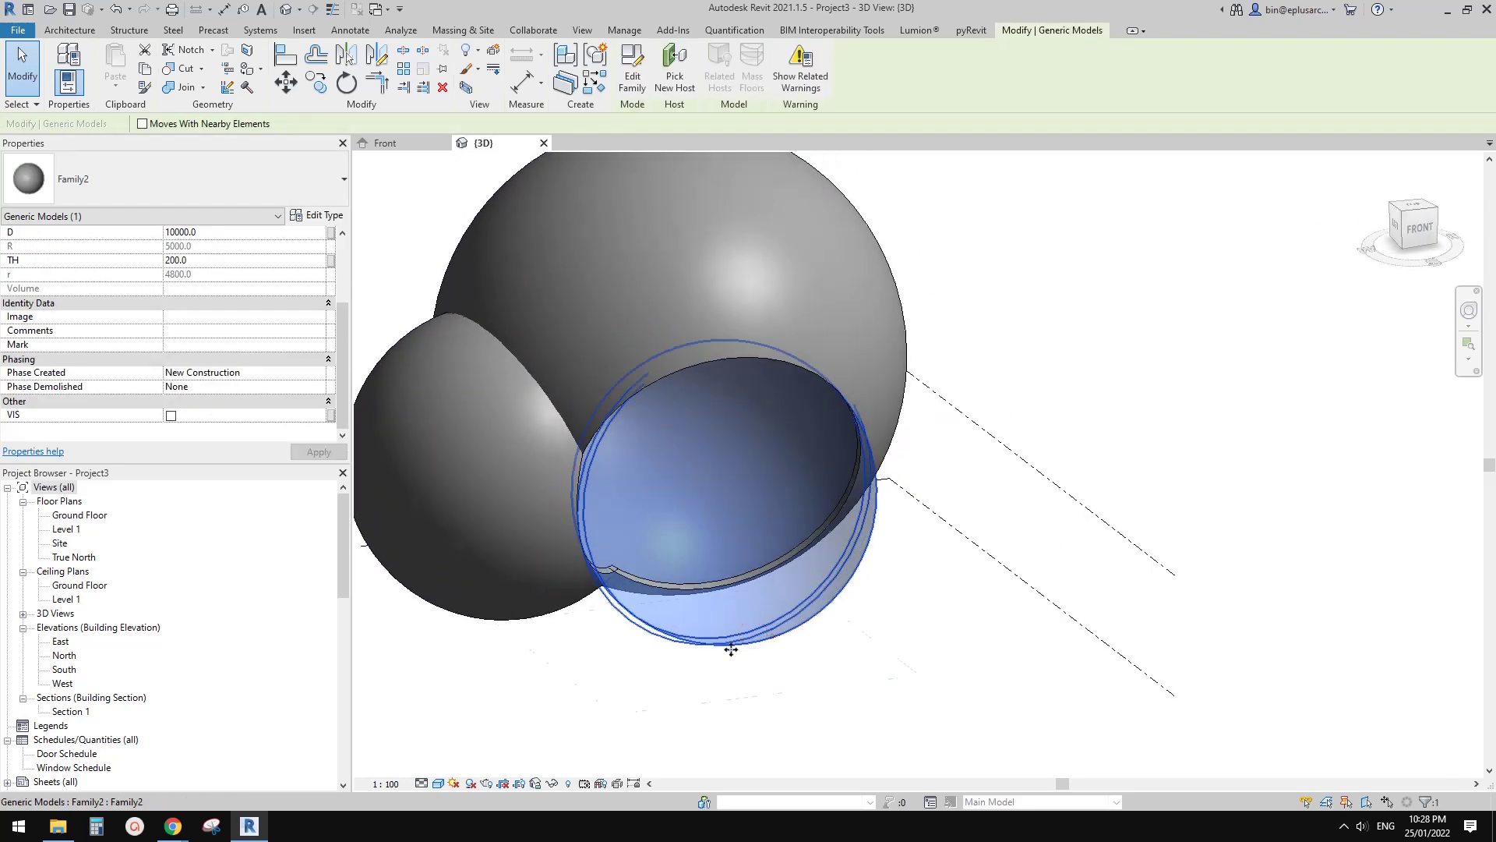
pyautogui.keyDown('shift'); pyautogui.moveTo(685, 645); pyautogui.dragTo(673, 583, button='middle'); pyautogui.keyUp('shift')
pyautogui.click(667, 594)
pyautogui.click(1027, 678)
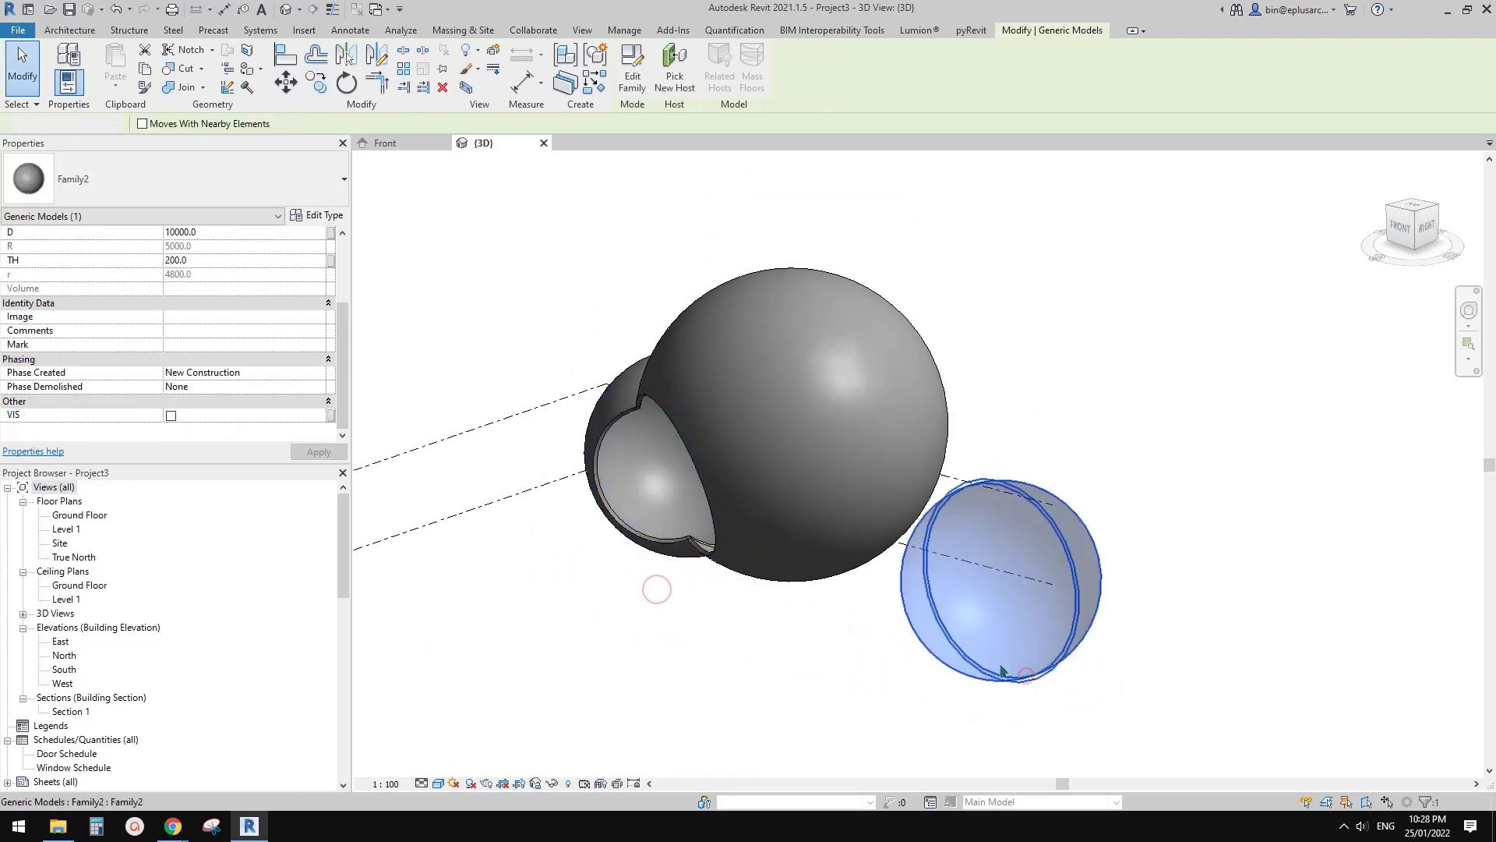
pyautogui.press('Escape')
pyautogui.moveTo(1025, 678); pyautogui.dragTo(960, 590)
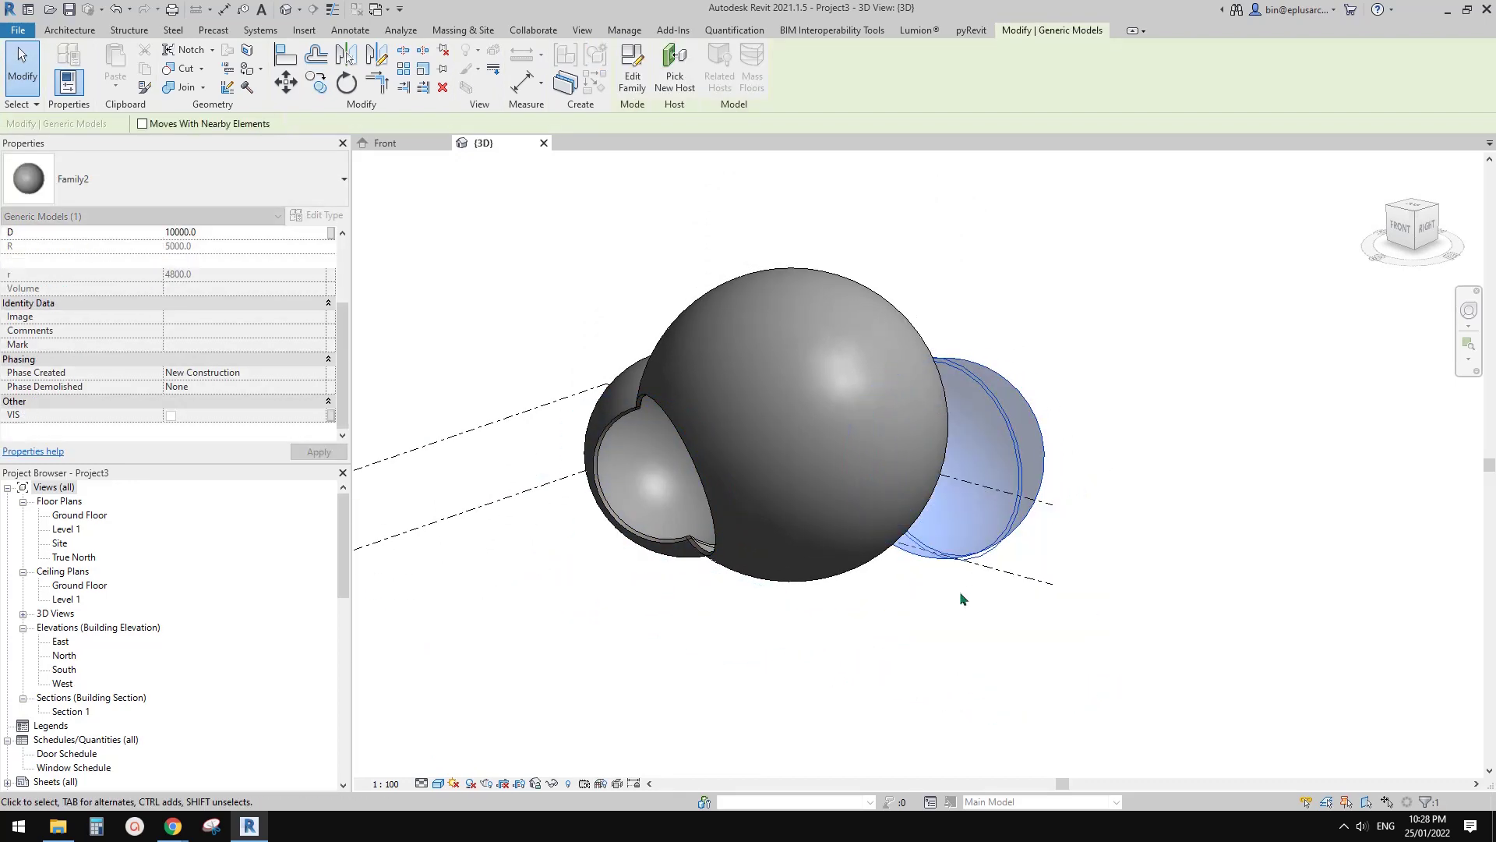
# - Cut the large sphere with the void of the copied invisible sphere
pyautogui.keyDown('shift'); pyautogui.moveTo(960, 591); pyautogui.dragTo(894, 485, button='middle'); pyautogui.keyUp('shift')
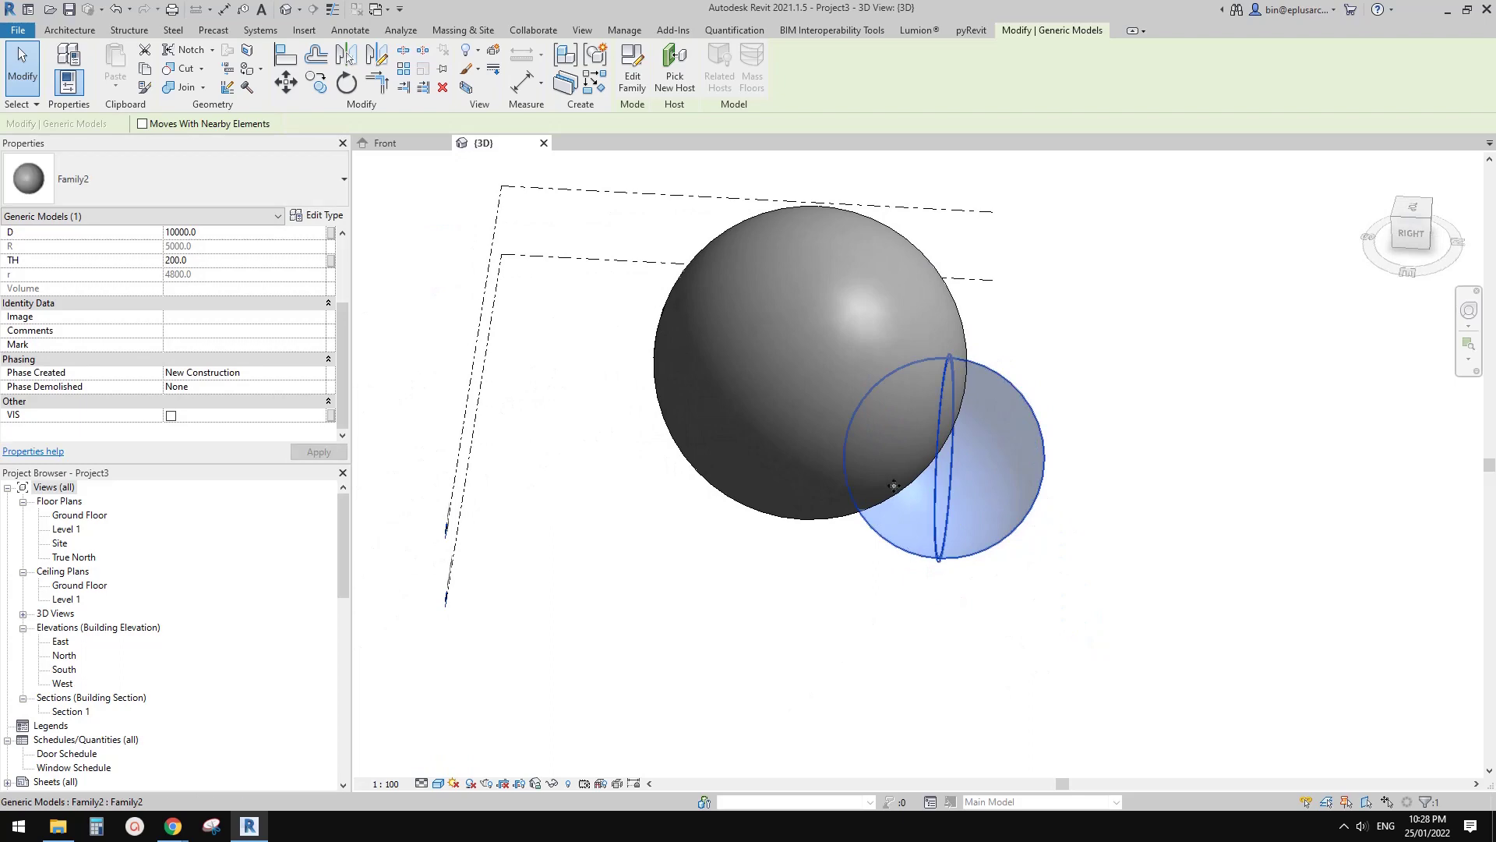
pyautogui.click(180, 67)
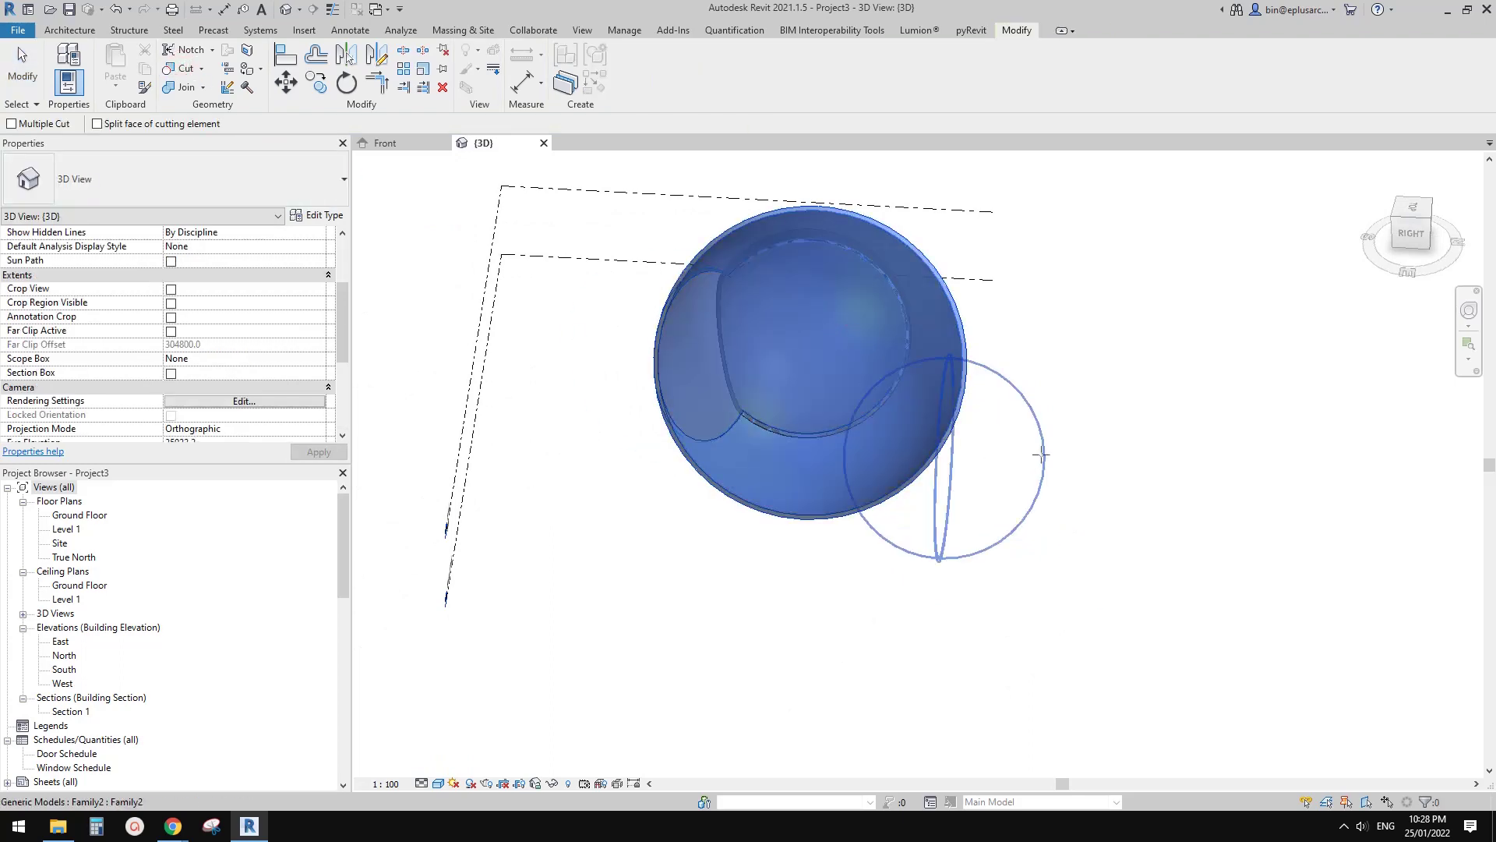
pyautogui.click(1042, 454)
pyautogui.keyDown('shift'); pyautogui.moveTo(1056, 528); pyautogui.dragTo(896, 618, button='middle'); pyautogui.keyUp('shift')
pyautogui.press('Escape')
# - Reposition the invisible copied sphere around the large sphere to shift the circular opening it cuts
pyautogui.click(946, 559)
pyautogui.keyDown('shift'); pyautogui.moveTo(939, 555); pyautogui.dragTo(1021, 535, button='middle'); pyautogui.keyUp('shift')
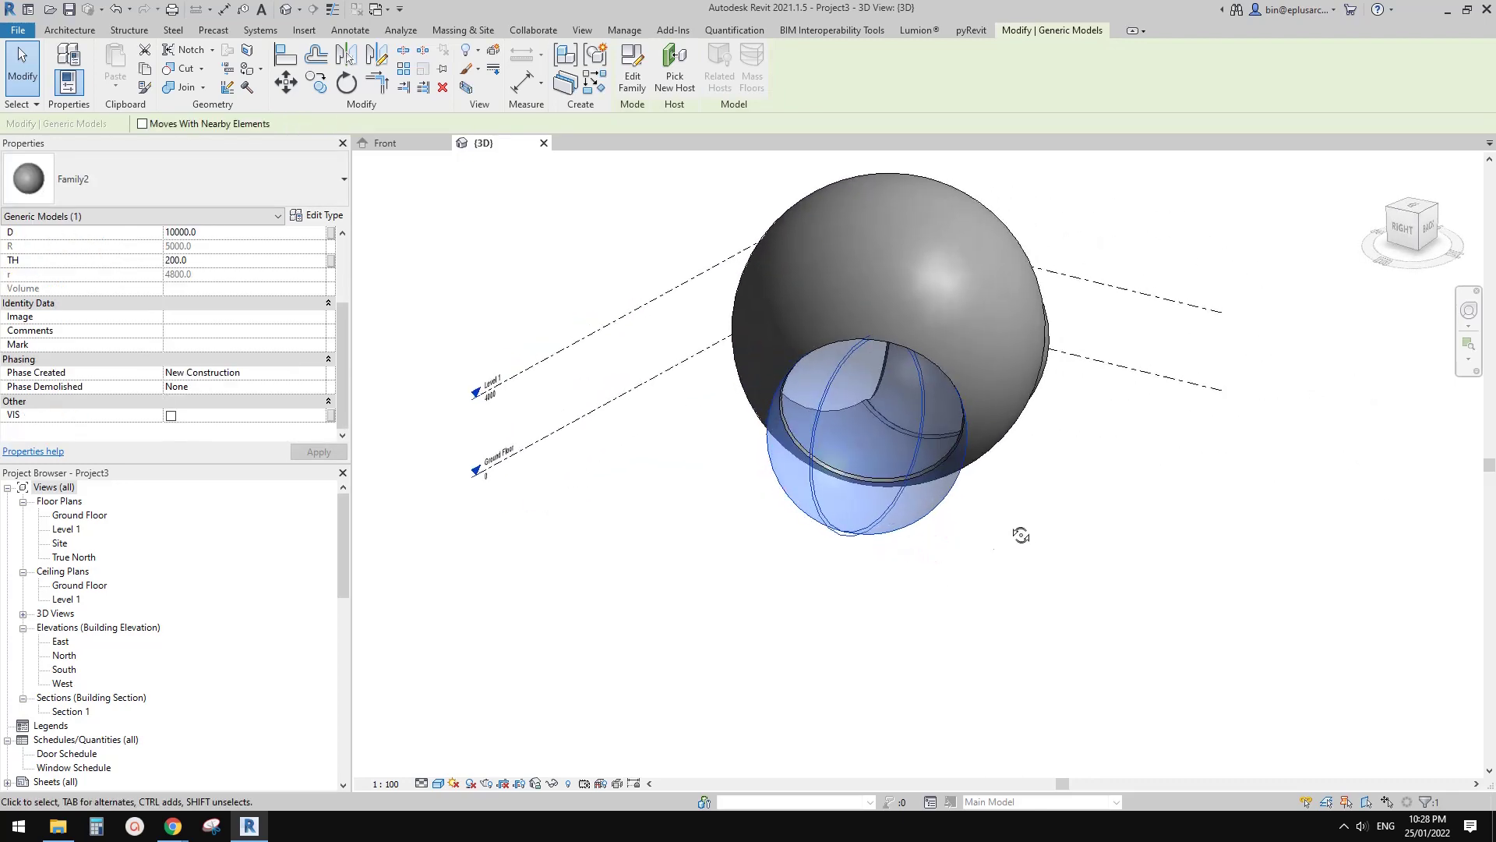
pyautogui.moveTo(881, 526)
pyautogui.mouseDown()
pyautogui.moveTo(860, 563)
pyautogui.moveTo(876, 534)
pyautogui.mouseUp()
pyautogui.keyDown('shift'); pyautogui.moveTo(876, 534); pyautogui.dragTo(1029, 542, button='middle'); pyautogui.keyUp('shift')
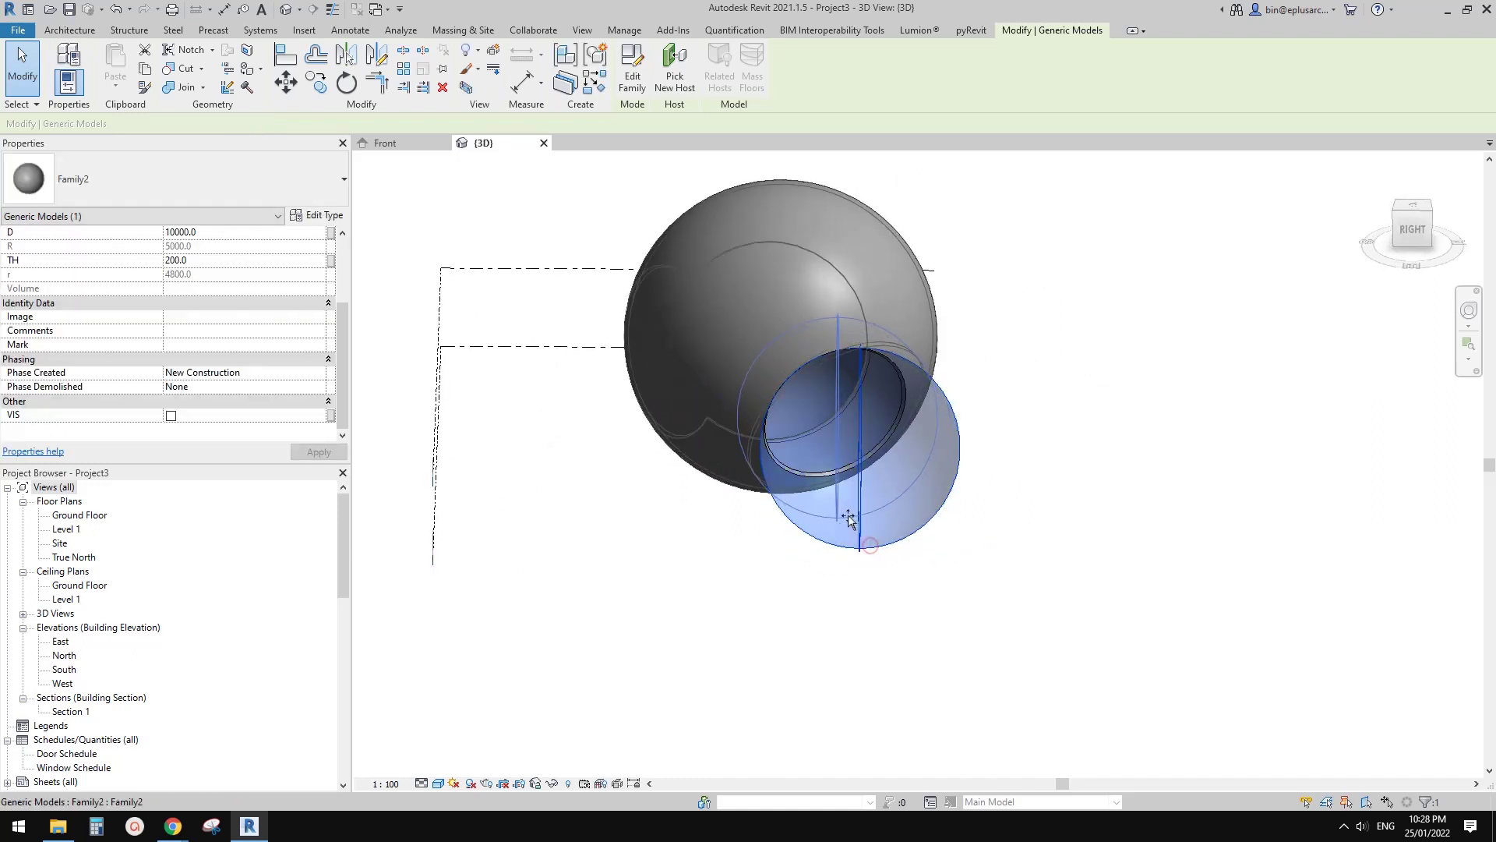
pyautogui.moveTo(848, 520); pyautogui.dragTo(672, 505)
pyautogui.moveTo(675, 508)
pyautogui.keyDown('shift'); pyautogui.mouseDown(button='middle')
pyautogui.moveTo(857, 539)
pyautogui.moveTo(699, 524)
pyautogui.mouseUp(button='middle'); pyautogui.keyUp('shift')
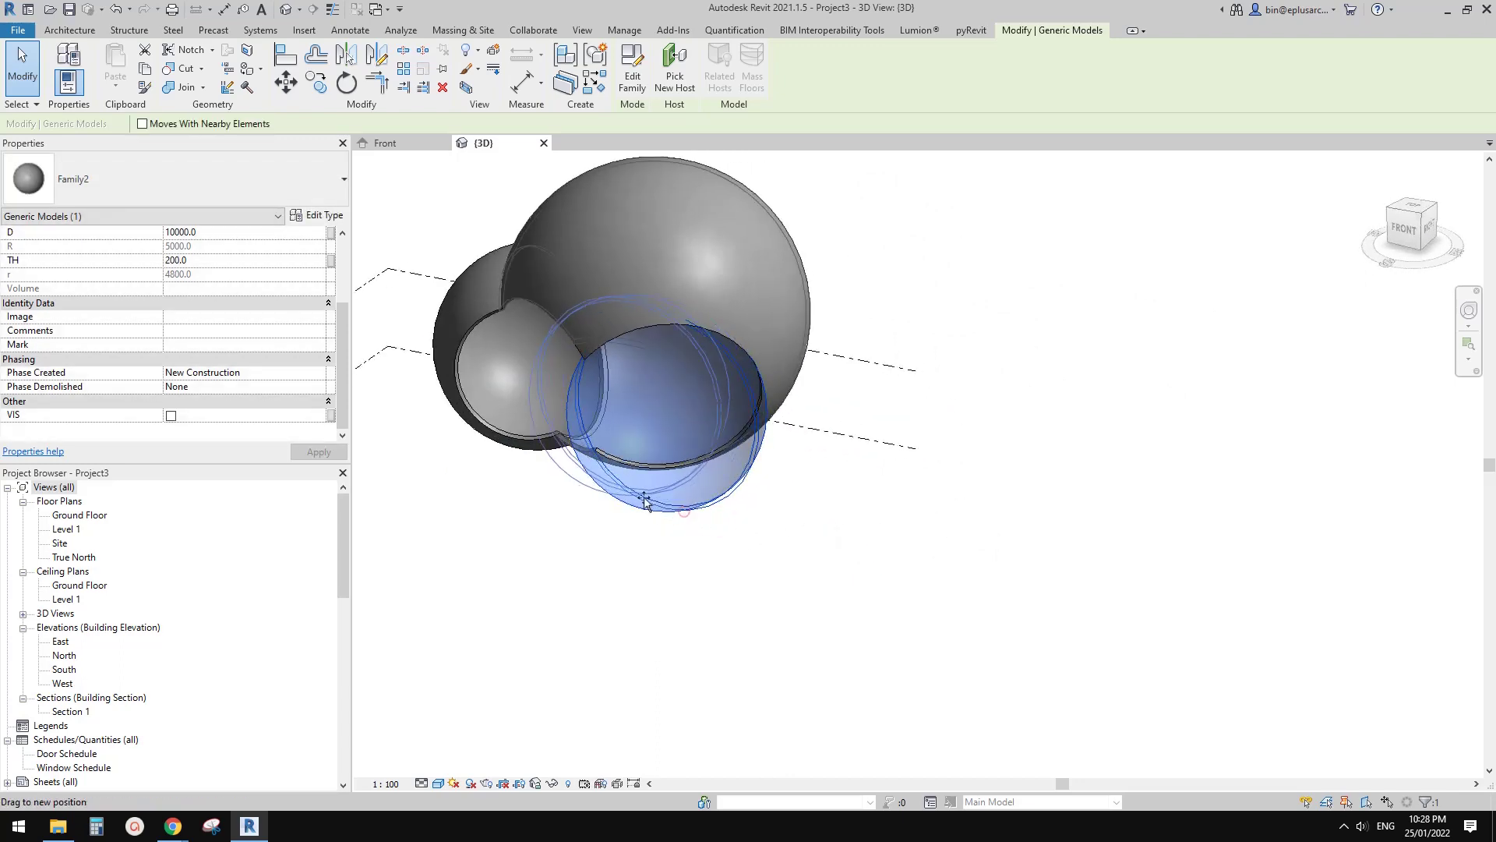
pyautogui.moveTo(718, 507); pyautogui.dragTo(715, 510)
pyautogui.keyDown('shift'); pyautogui.moveTo(715, 511); pyautogui.dragTo(645, 517, button='middle'); pyautogui.keyUp('shift')
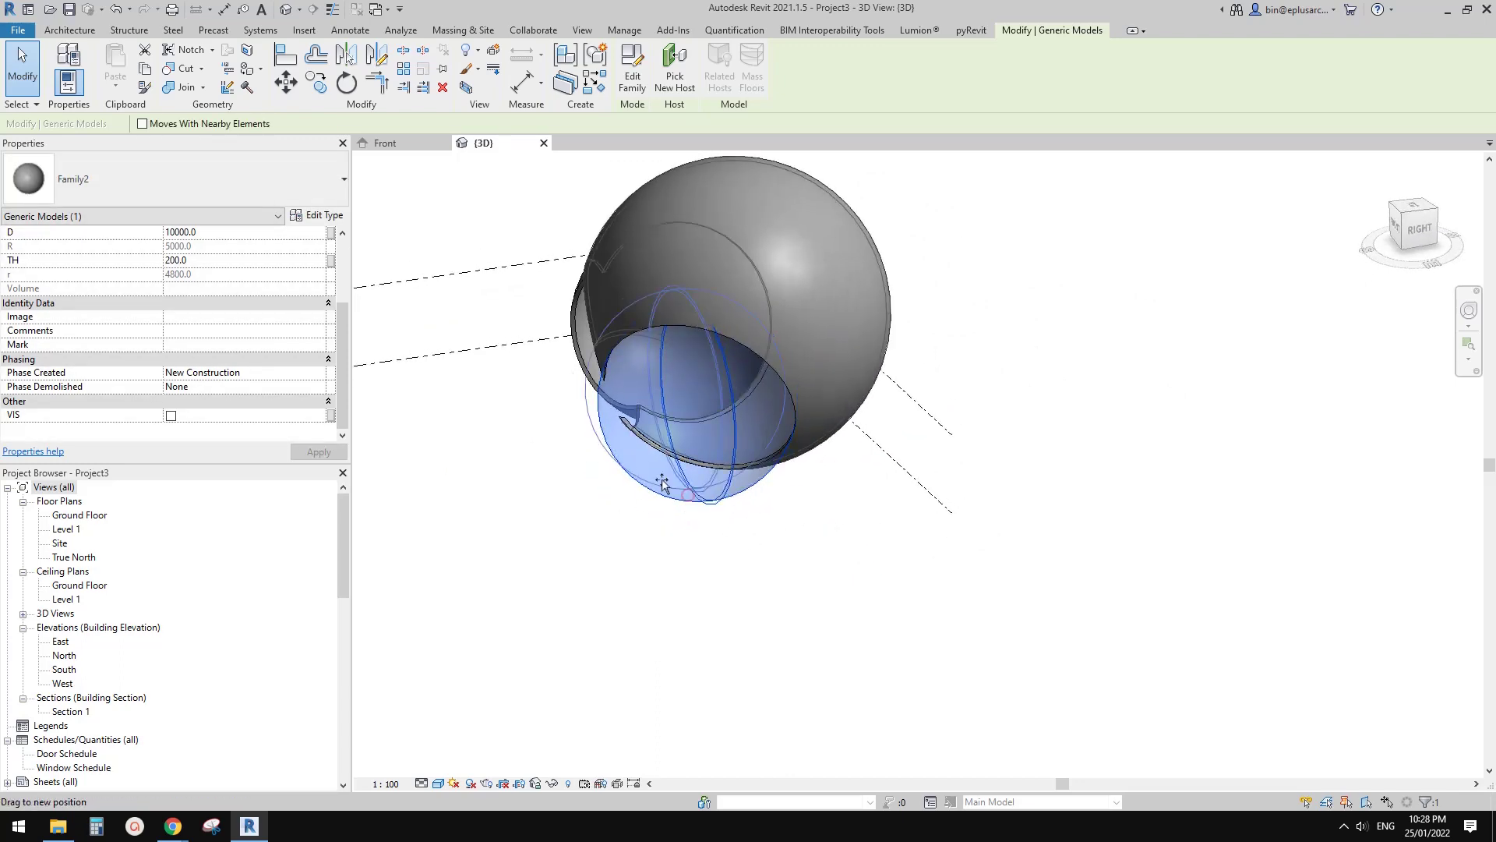
pyautogui.moveTo(662, 482); pyautogui.dragTo(662, 491)
pyautogui.keyDown('shift'); pyautogui.moveTo(662, 491); pyautogui.dragTo(813, 481, button='middle'); pyautogui.keyUp('shift')
# - Move the invisible sphere slightly outward along the large sphere's right face and deselect it to inspect the opening
pyautogui.click(849, 409)
pyautogui.click(685, 486)
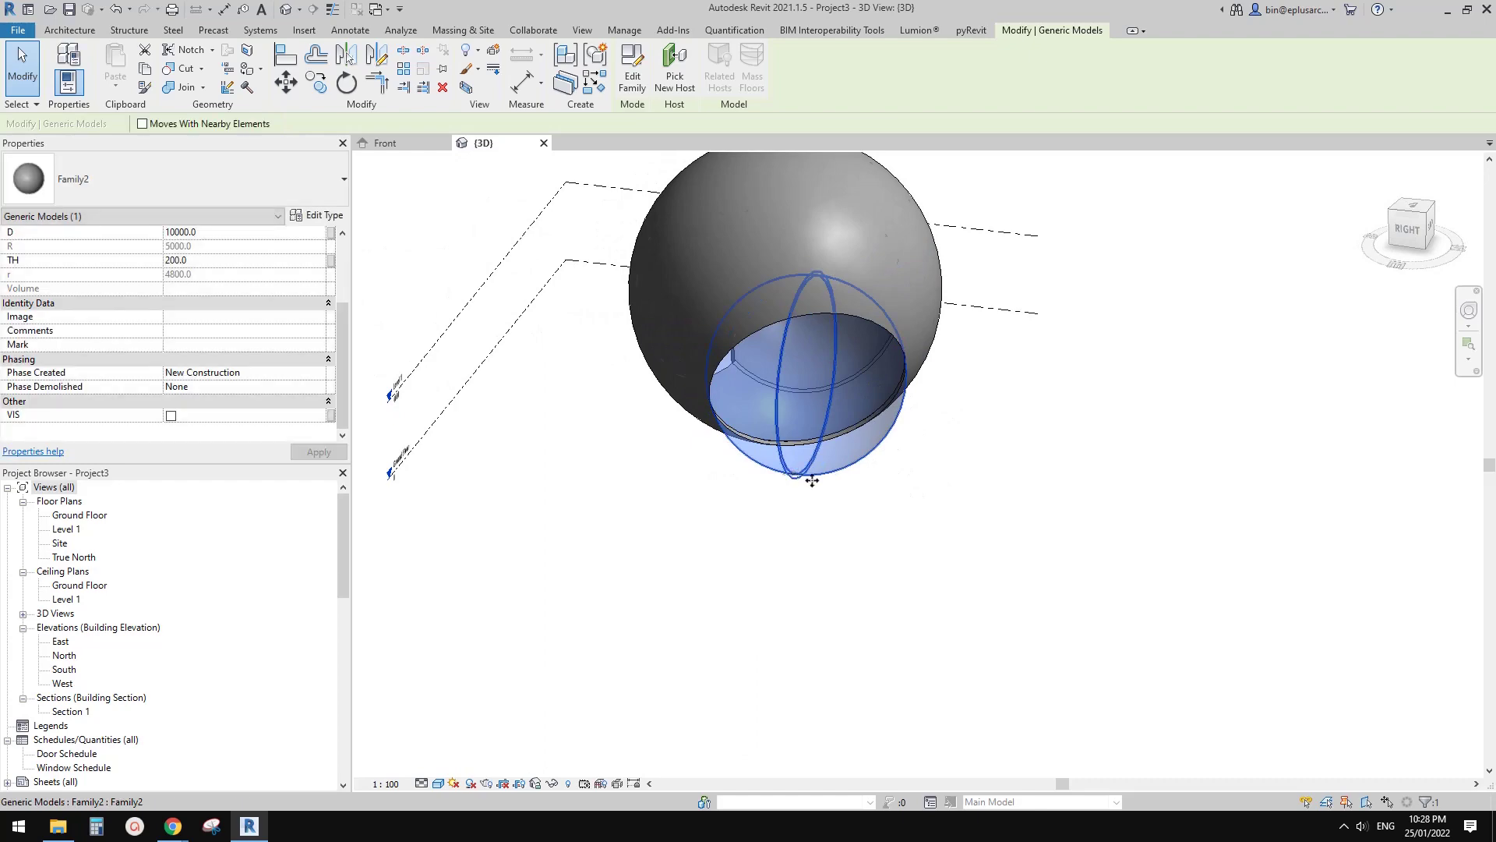
pyautogui.moveTo(812, 481); pyautogui.dragTo(857, 493)
pyautogui.moveTo(845, 494)
pyautogui.keyDown('shift'); pyautogui.mouseDown(button='middle')
pyautogui.moveTo(735, 518)
pyautogui.moveTo(844, 488)
pyautogui.mouseUp(button='middle'); pyautogui.keyUp('shift')
pyautogui.press('Escape')
pyautogui.scroll(1, 849, 409)
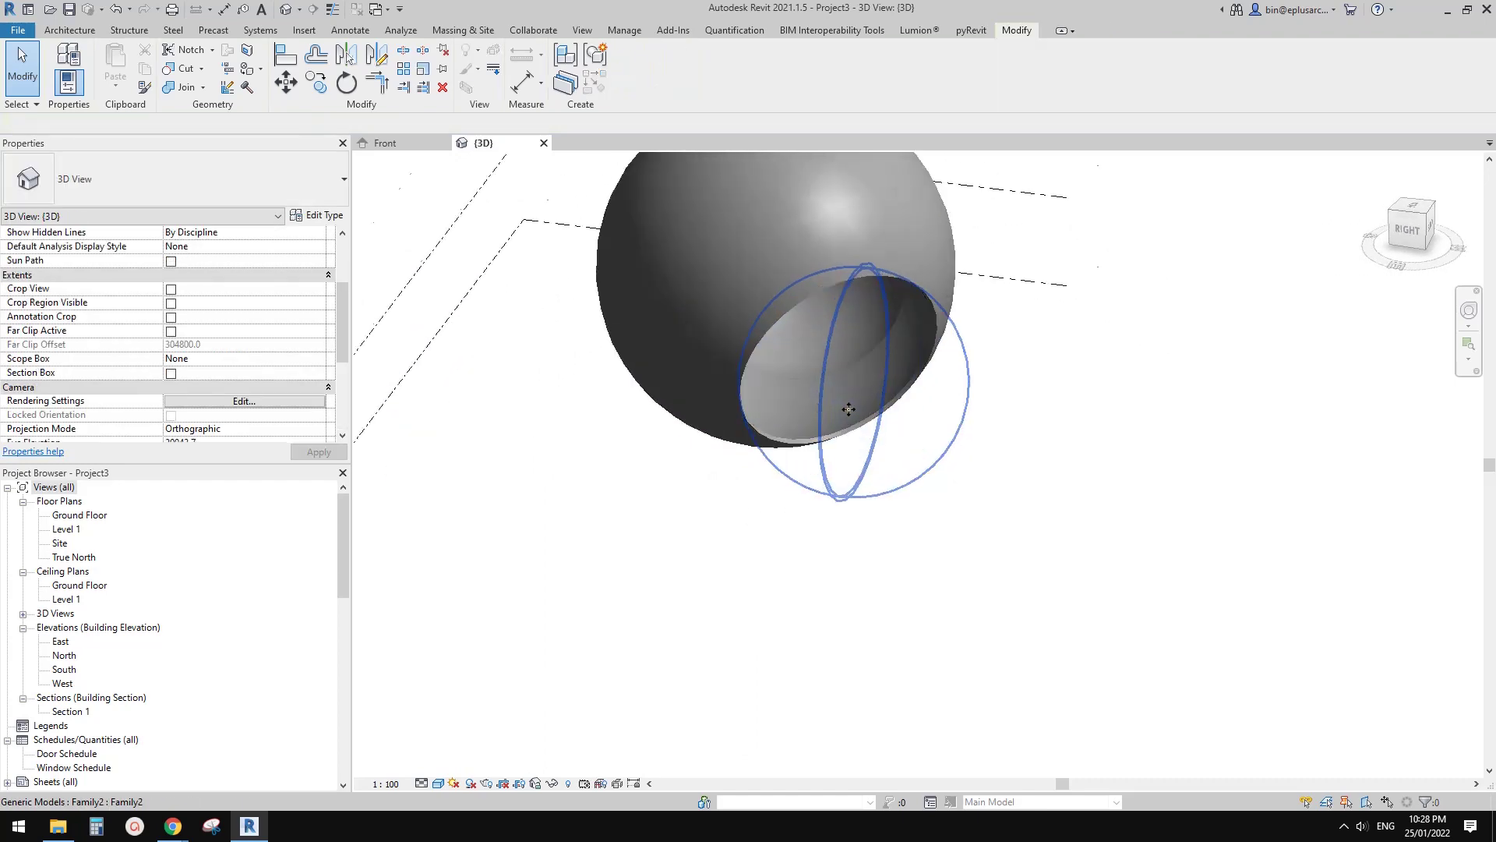
pyautogui.keyDown('shift'); pyautogui.moveTo(849, 408); pyautogui.dragTo(825, 491, button='middle'); pyautogui.keyUp('shift')
pyautogui.click(481, 257)
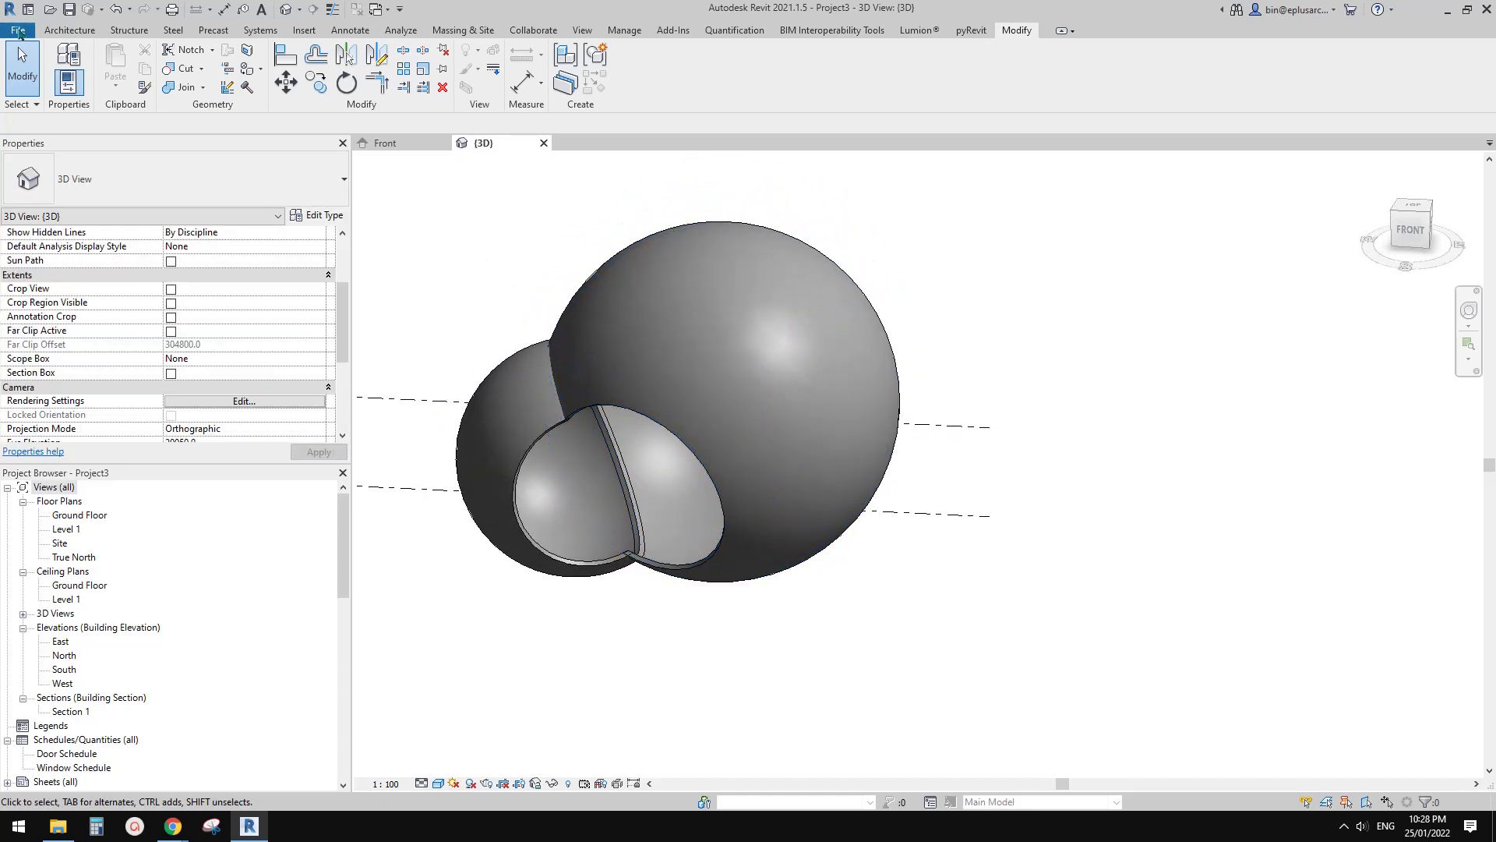
# - Create a new family from the Metric Generic Model.rft template
pyautogui.click(17, 30)
pyautogui.moveTo(98, 99)
pyautogui.click(136, 127)
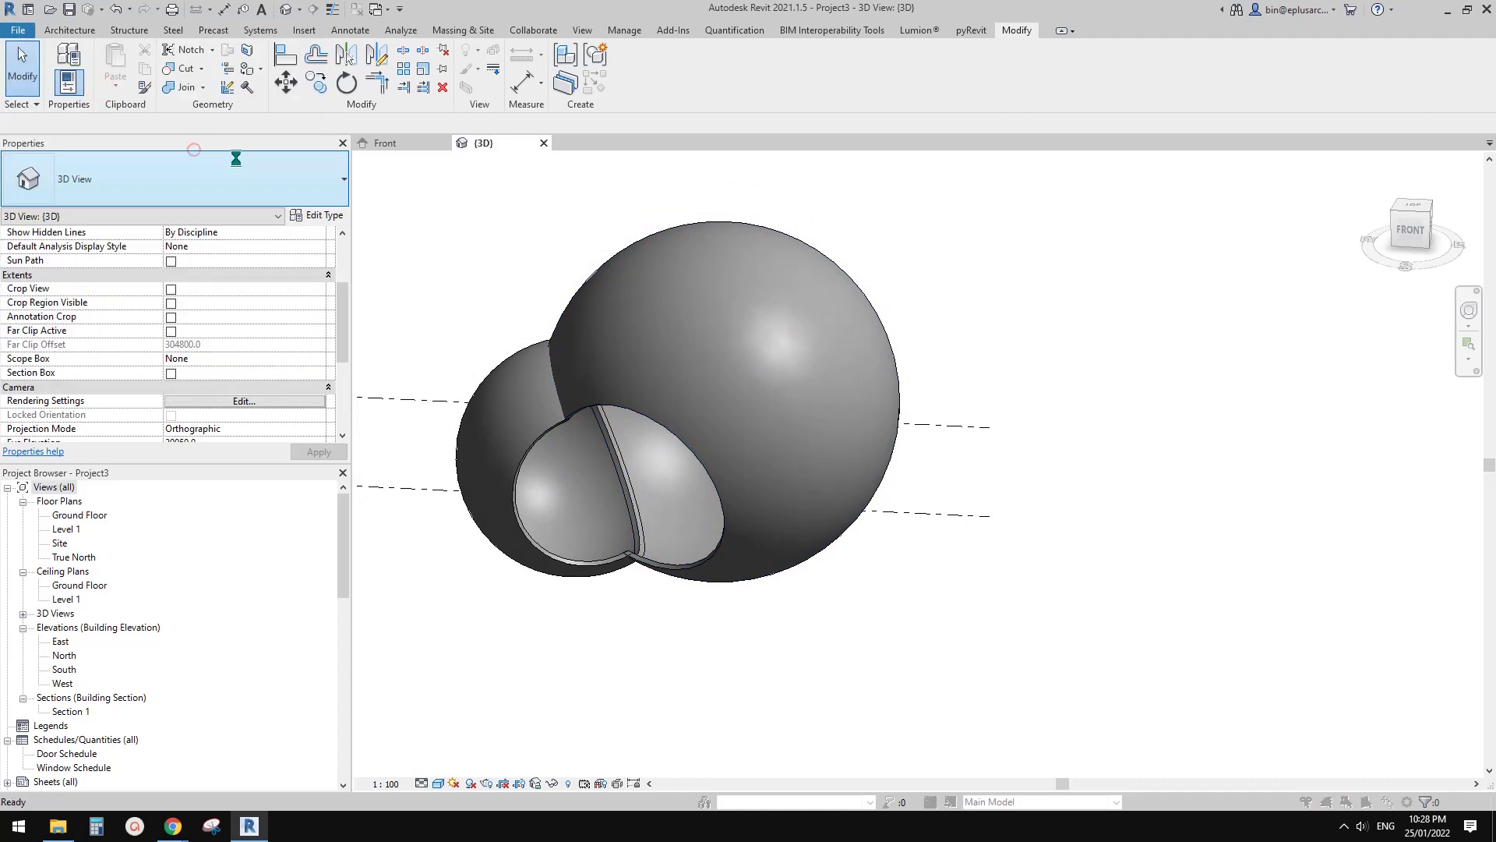
pyautogui.click(812, 329)
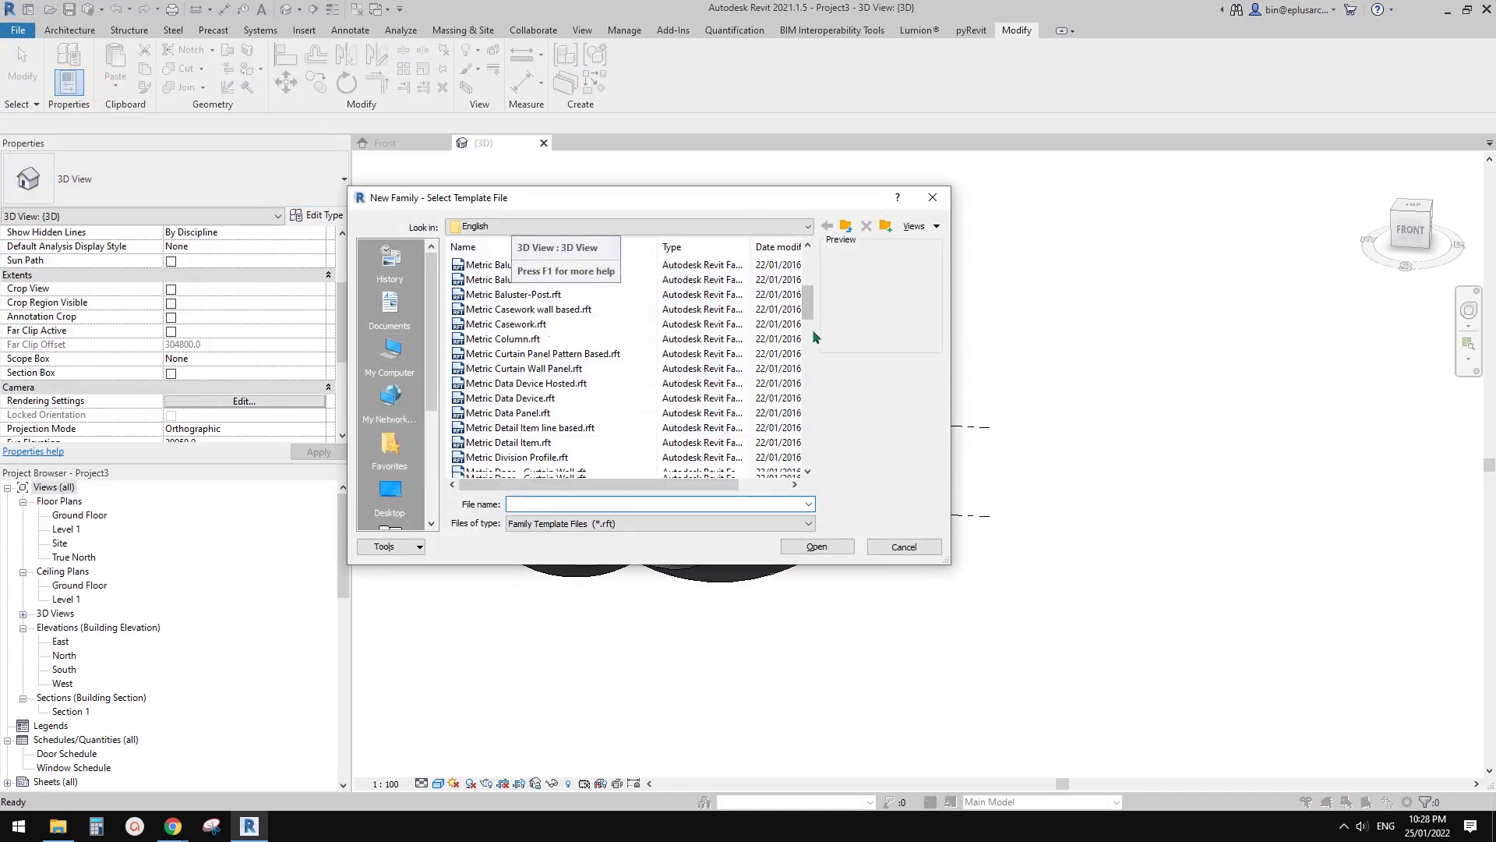
pyautogui.click(543, 458)
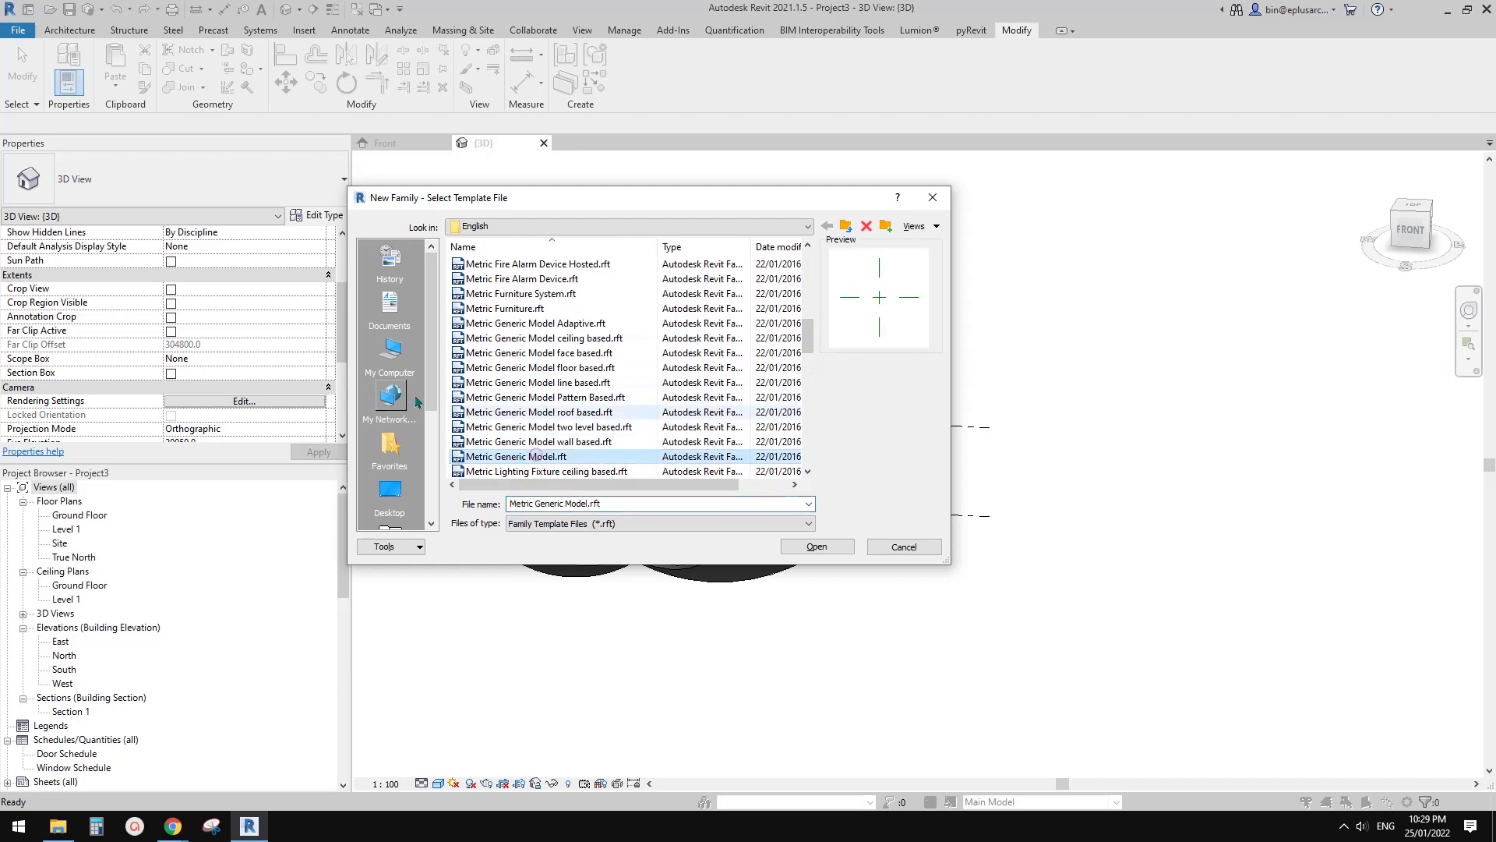
pyautogui.click(816, 546)
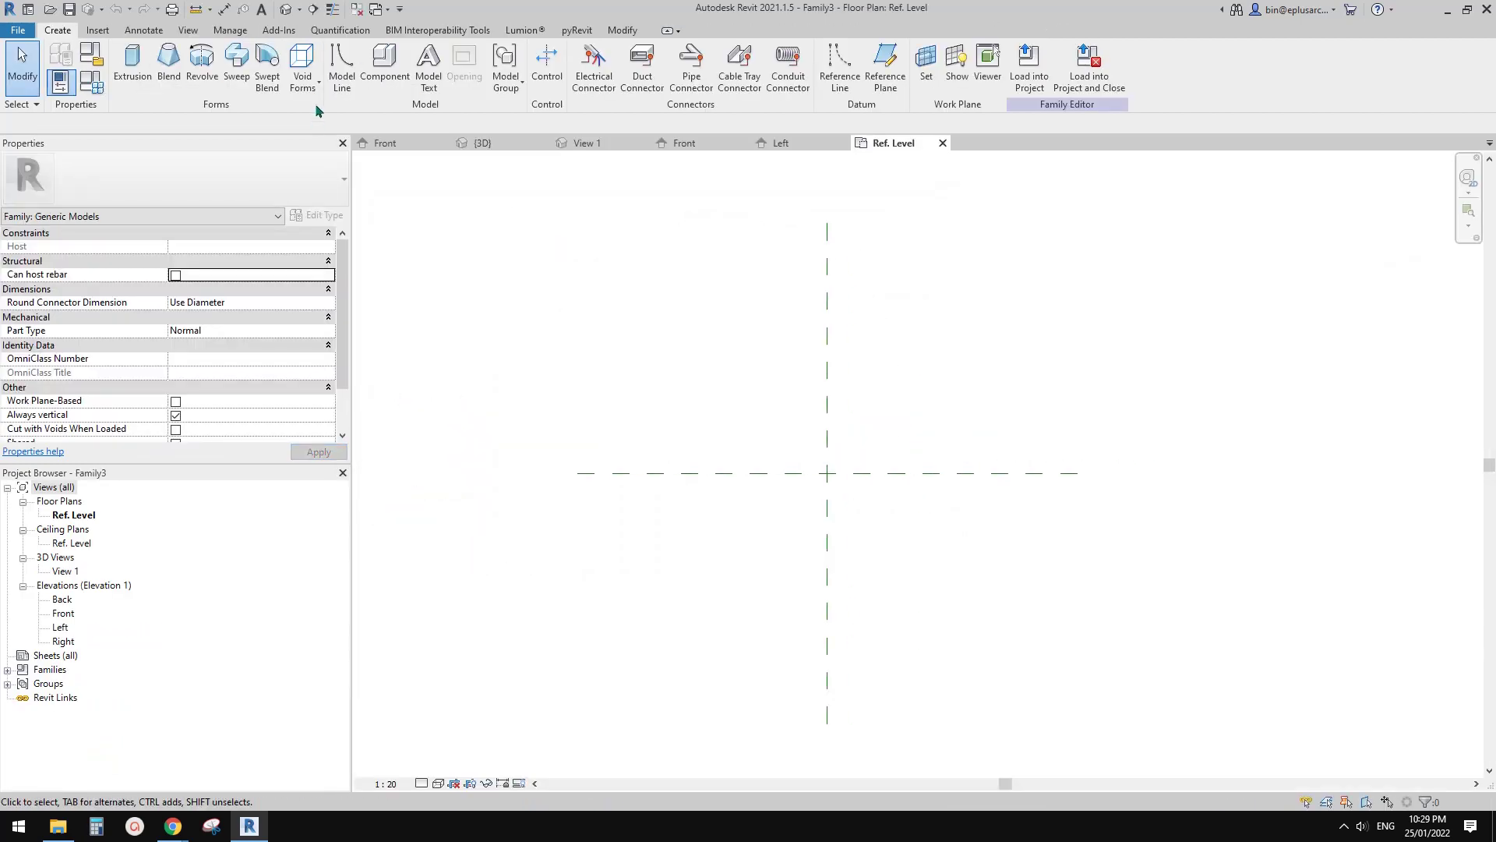
# - Create a void extrusion from a rectangle around the reference plane intersection, with the extrusion end at 10000
pyautogui.click(306, 69)
pyautogui.click(340, 113)
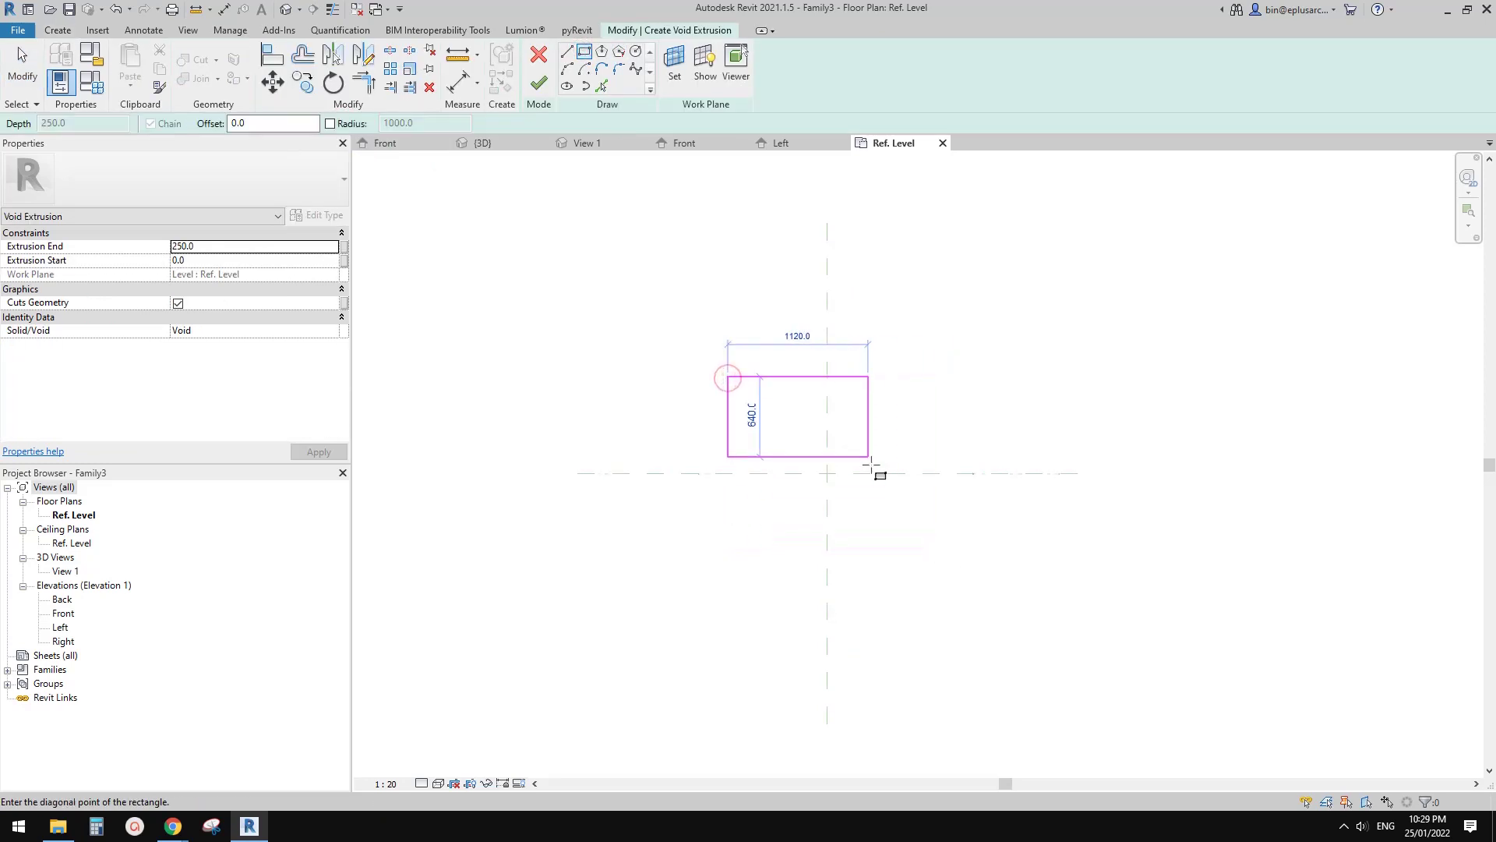
pyautogui.click(948, 556)
pyautogui.click(539, 85)
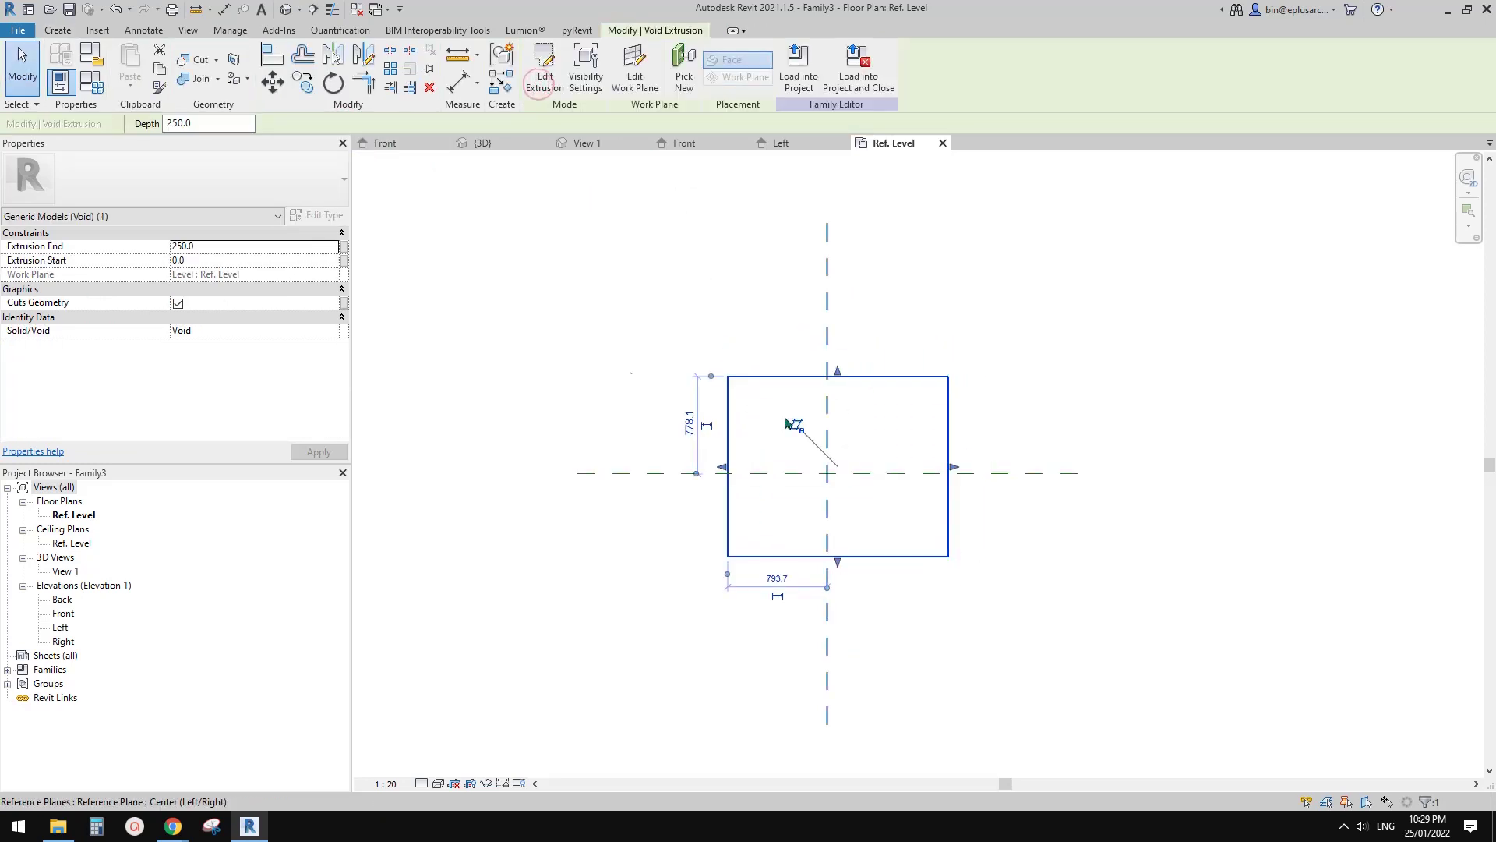
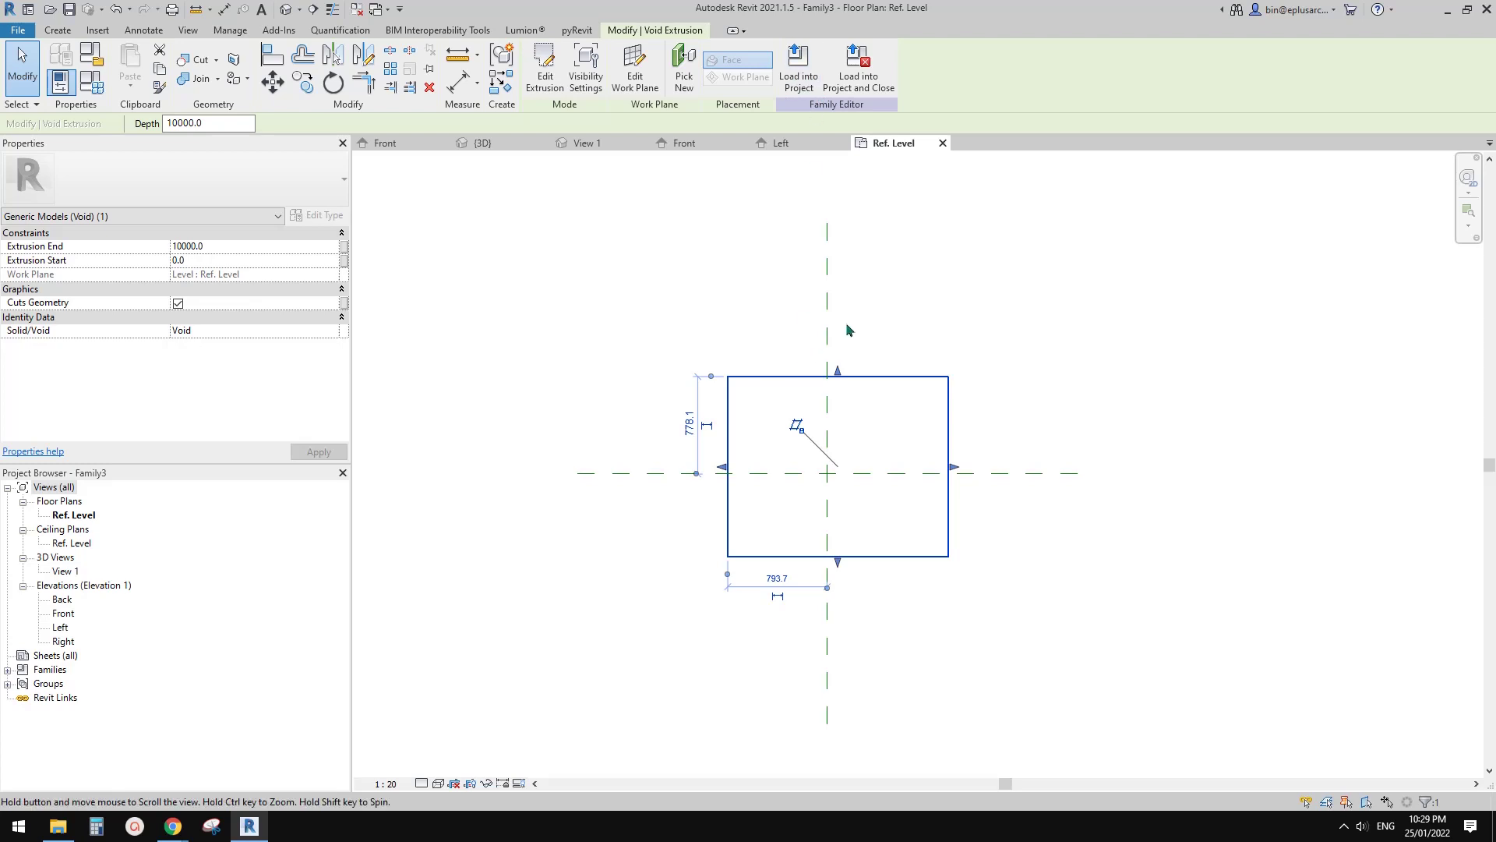
pyautogui.click(848, 330)
# - Enable Cut with Voids When Loaded for the family and load it into Project3
pyautogui.scroll(-1, 222, 360)
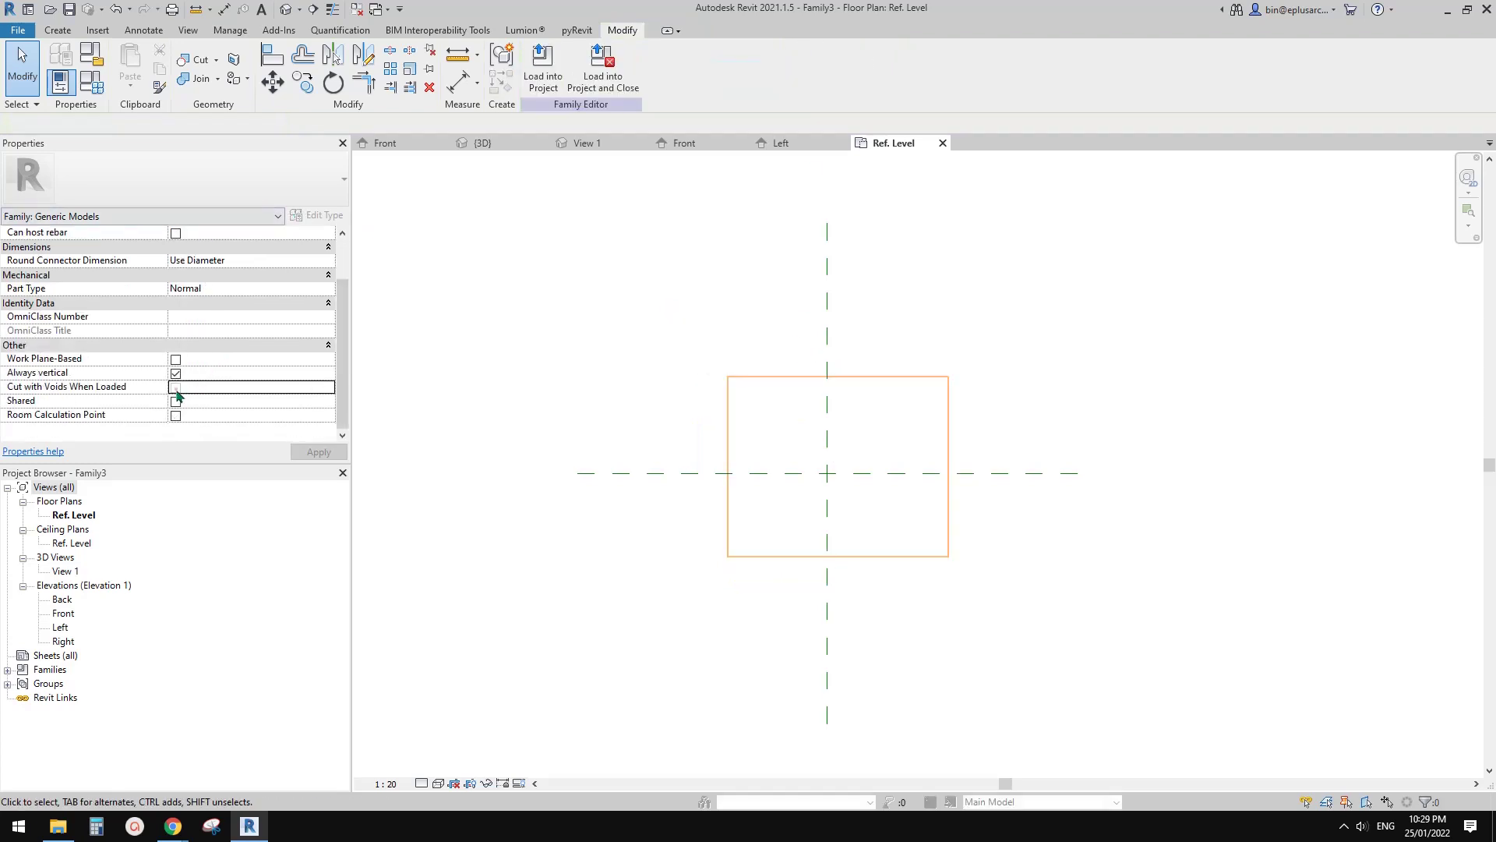
pyautogui.click(545, 68)
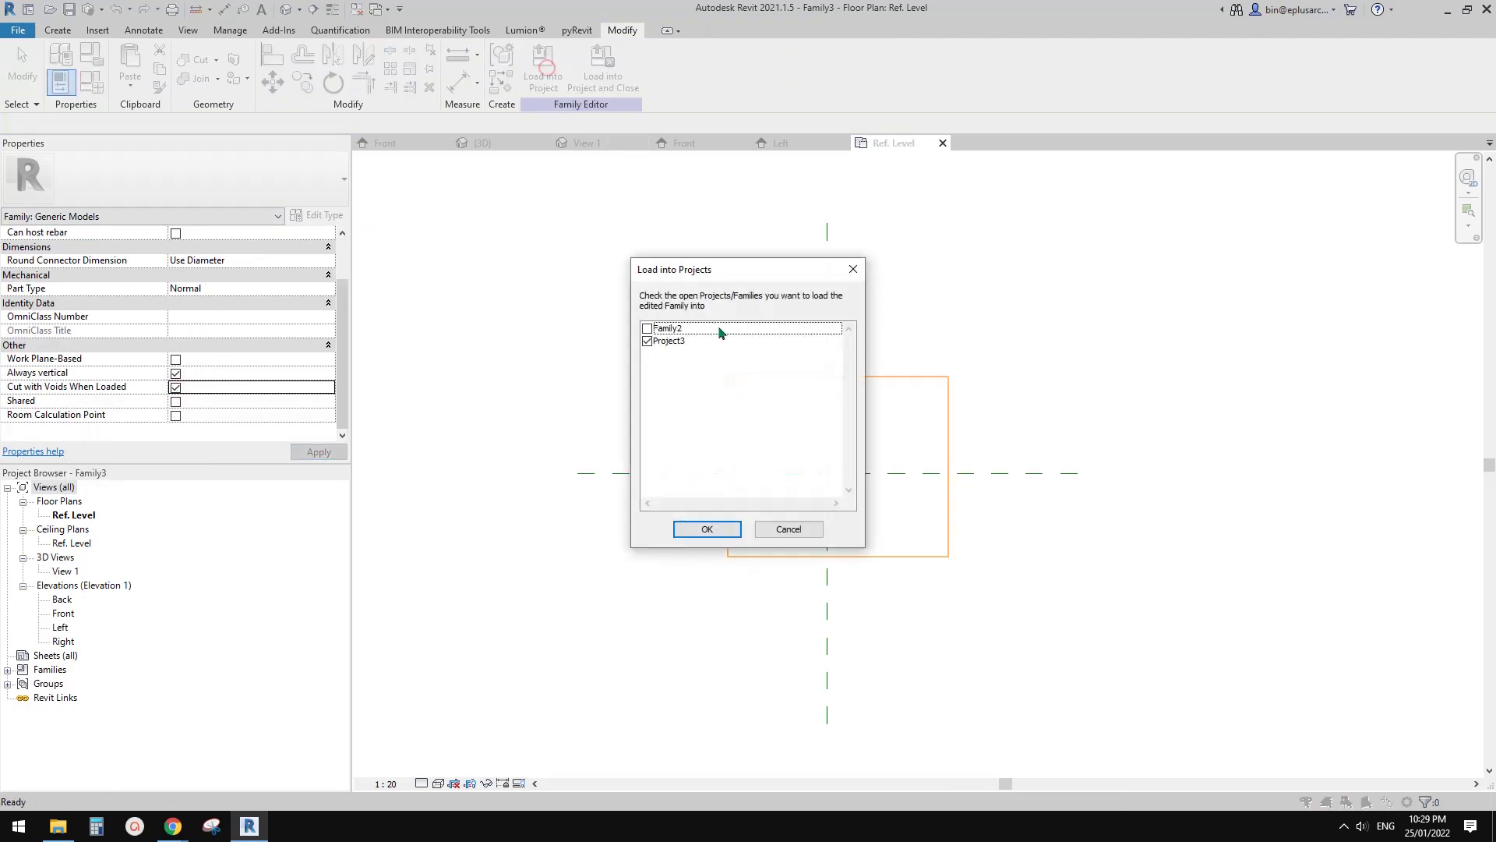
pyautogui.click(706, 527)
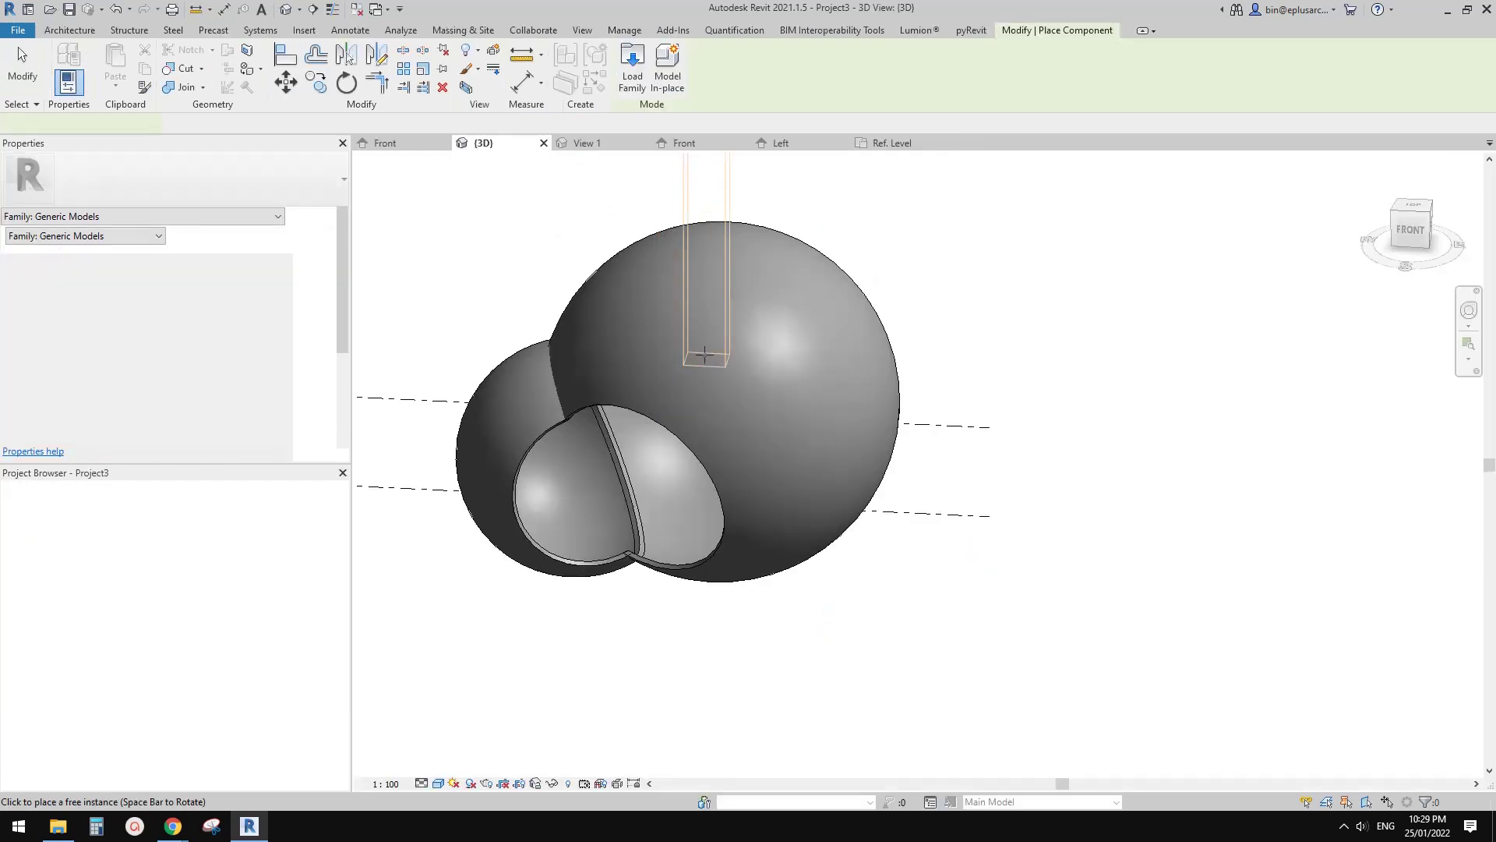
# - Place one instance of the box void family beside the large sphere and select it
pyautogui.scroll(-2, 549, 477)
pyautogui.click(775, 544)
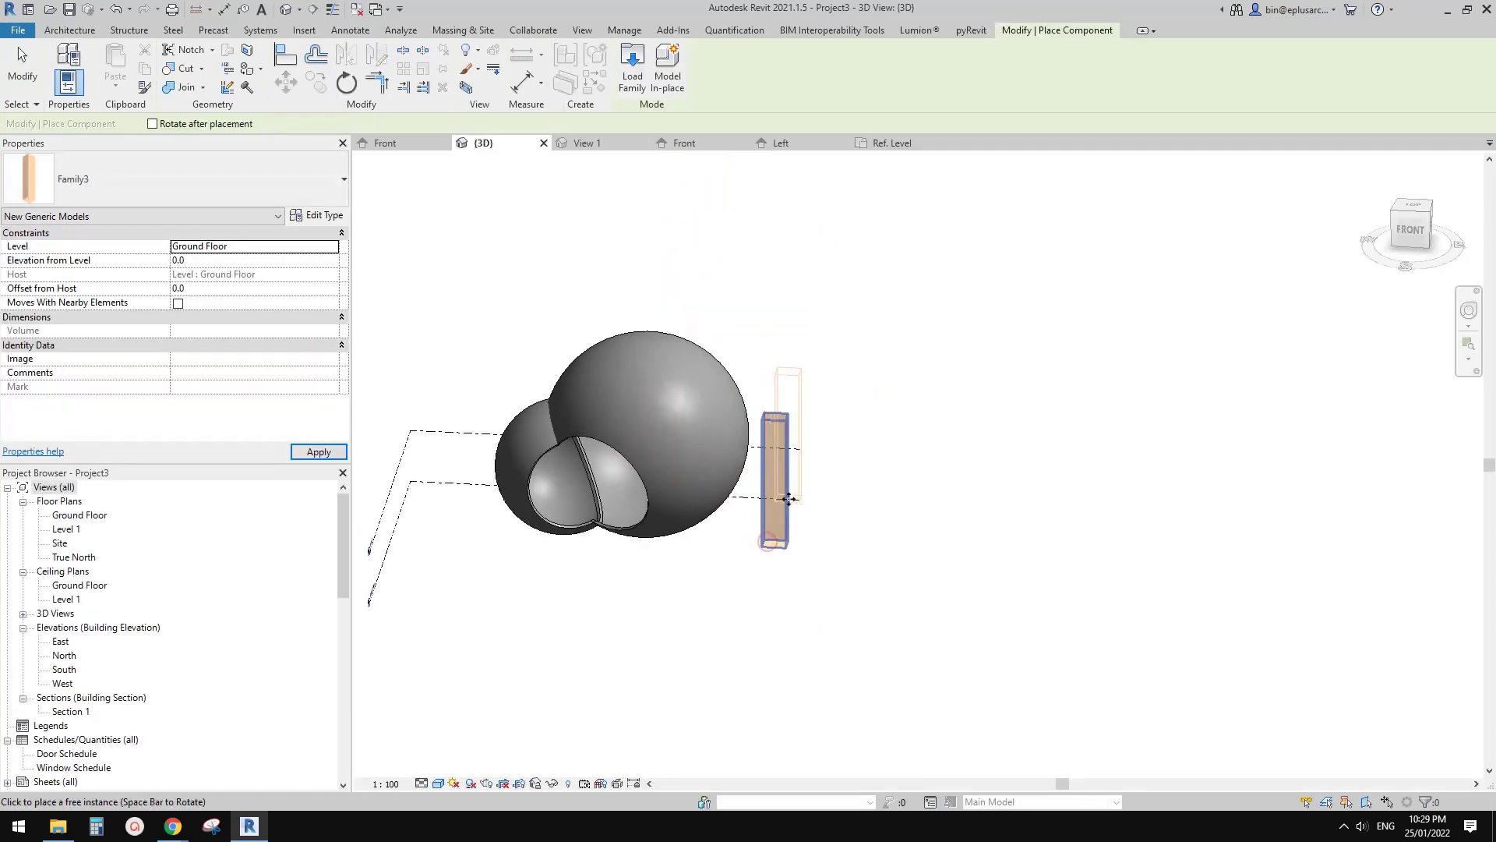
pyautogui.press('Escape')
pyautogui.click(784, 528)
pyautogui.keyDown('shift'); pyautogui.moveTo(802, 534); pyautogui.dragTo(770, 470, button='middle'); pyautogui.keyUp('shift')
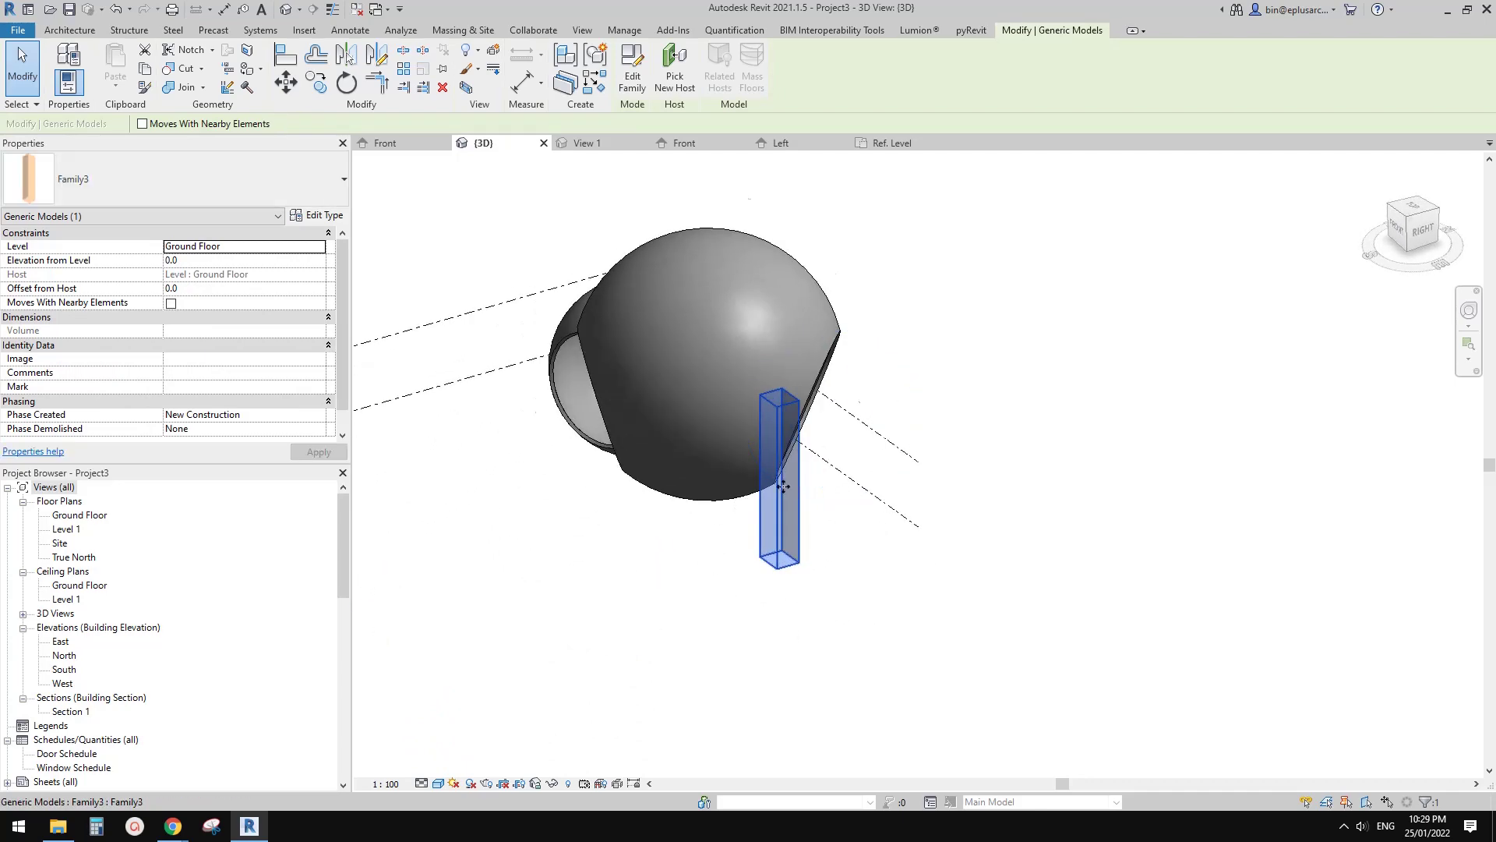
pyautogui.moveTo(719, 230); pyautogui.dragTo(820, 525, button='middle')
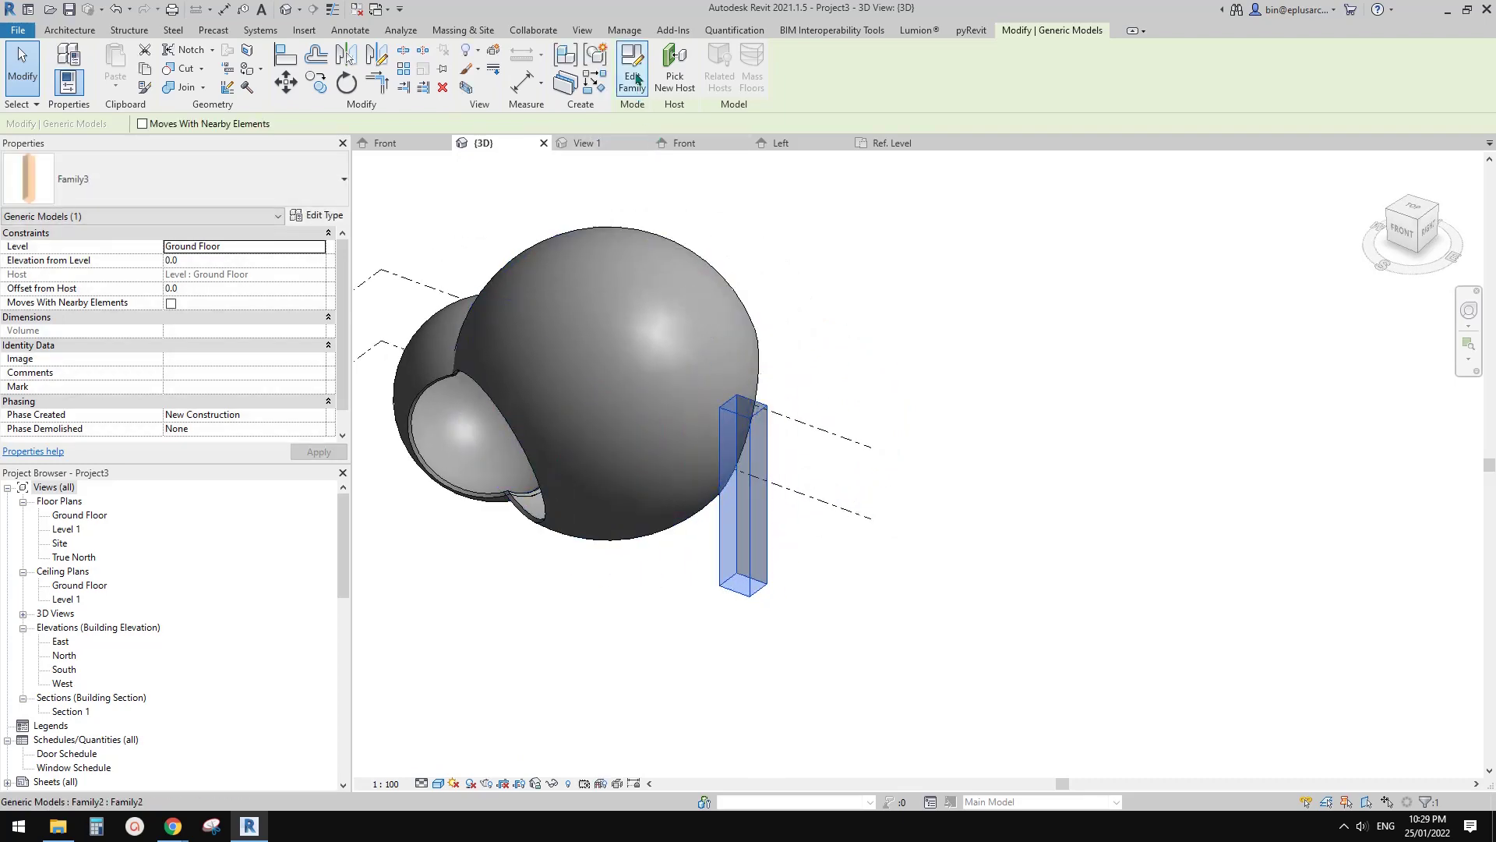
# - Edit the box family and stretch its void outward, with edges about 7400 left of and 5700 above the reference planes
pyautogui.doubleClick(753, 468)
pyautogui.click(873, 385)
pyautogui.scroll(-3, 895, 464)
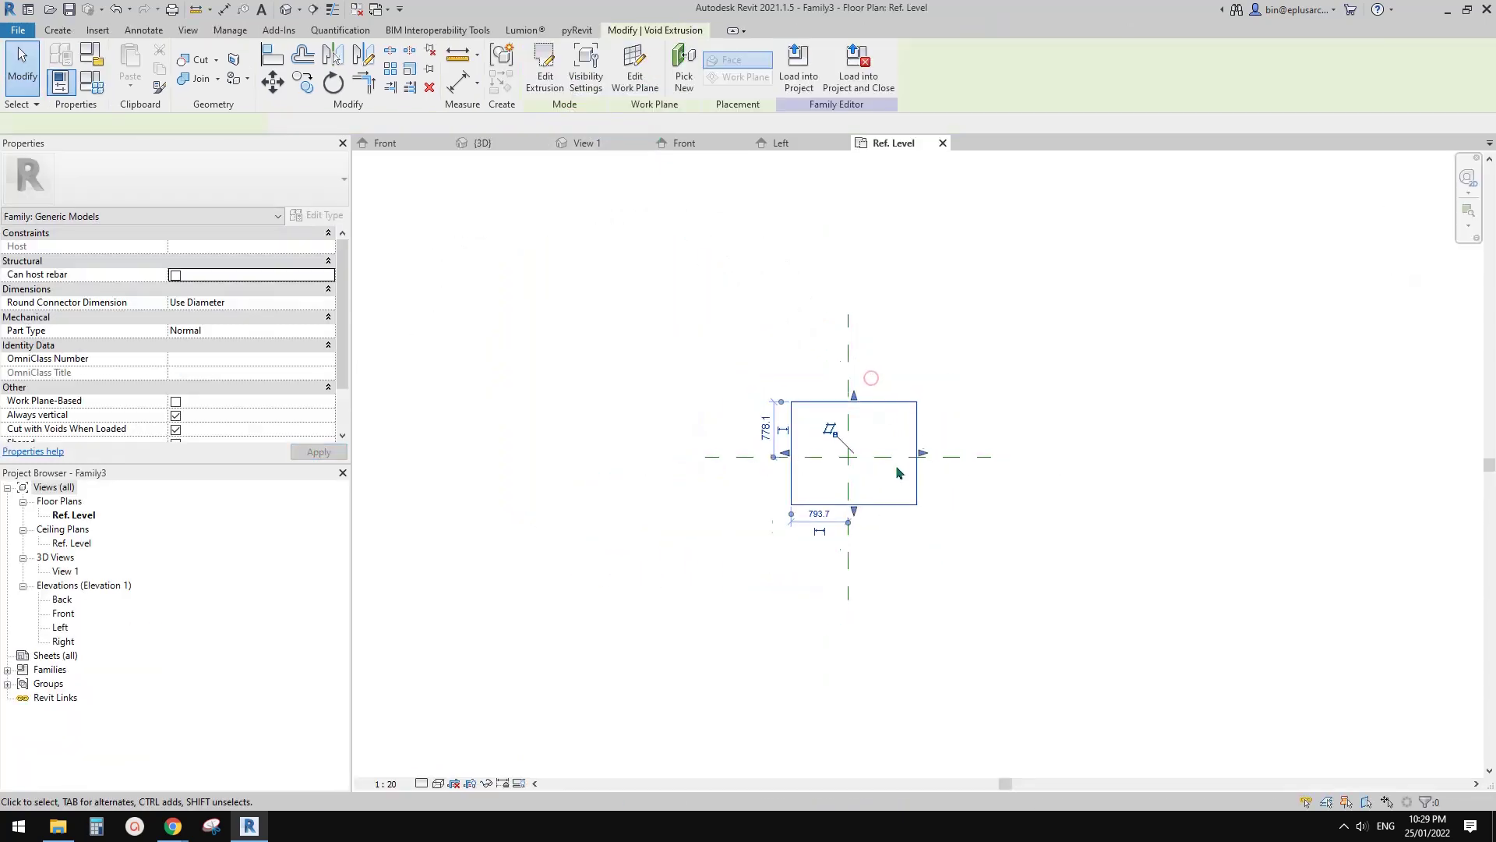
pyautogui.moveTo(830, 380); pyautogui.dragTo(1046, 381)
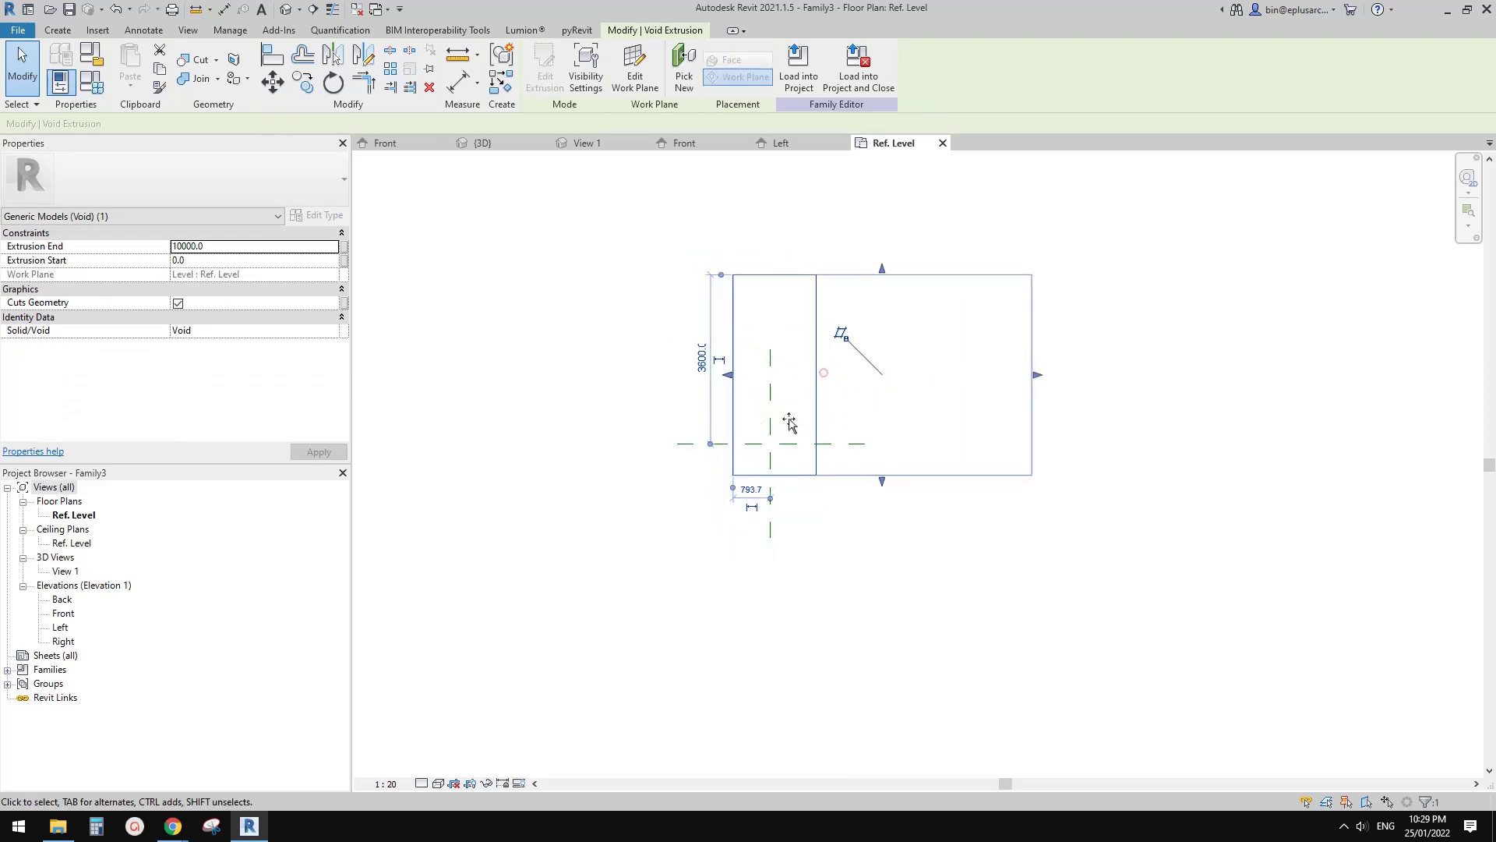
pyautogui.moveTo(728, 379); pyautogui.dragTo(418, 377)
pyautogui.moveTo(726, 484); pyautogui.dragTo(726, 701)
pyautogui.scroll(-1, 729, 655)
pyautogui.moveTo(750, 653); pyautogui.dragTo(745, 654, button='middle')
pyautogui.moveTo(723, 363); pyautogui.dragTo(722, 288)
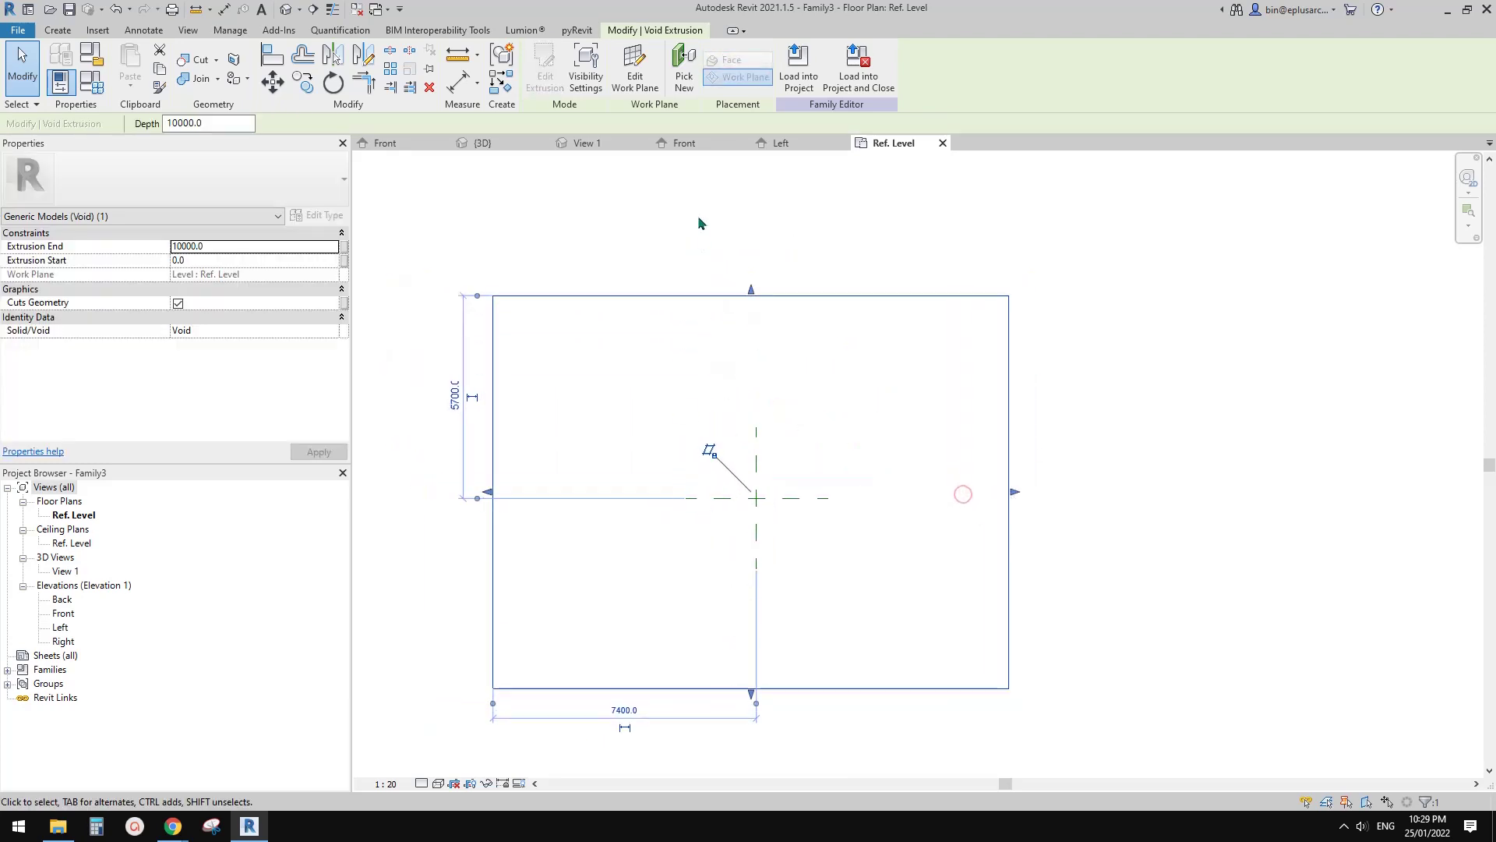
# - Reload the enlarged void box family into Project3, overwriting the existing version
pyautogui.click(801, 74)
pyautogui.click(707, 530)
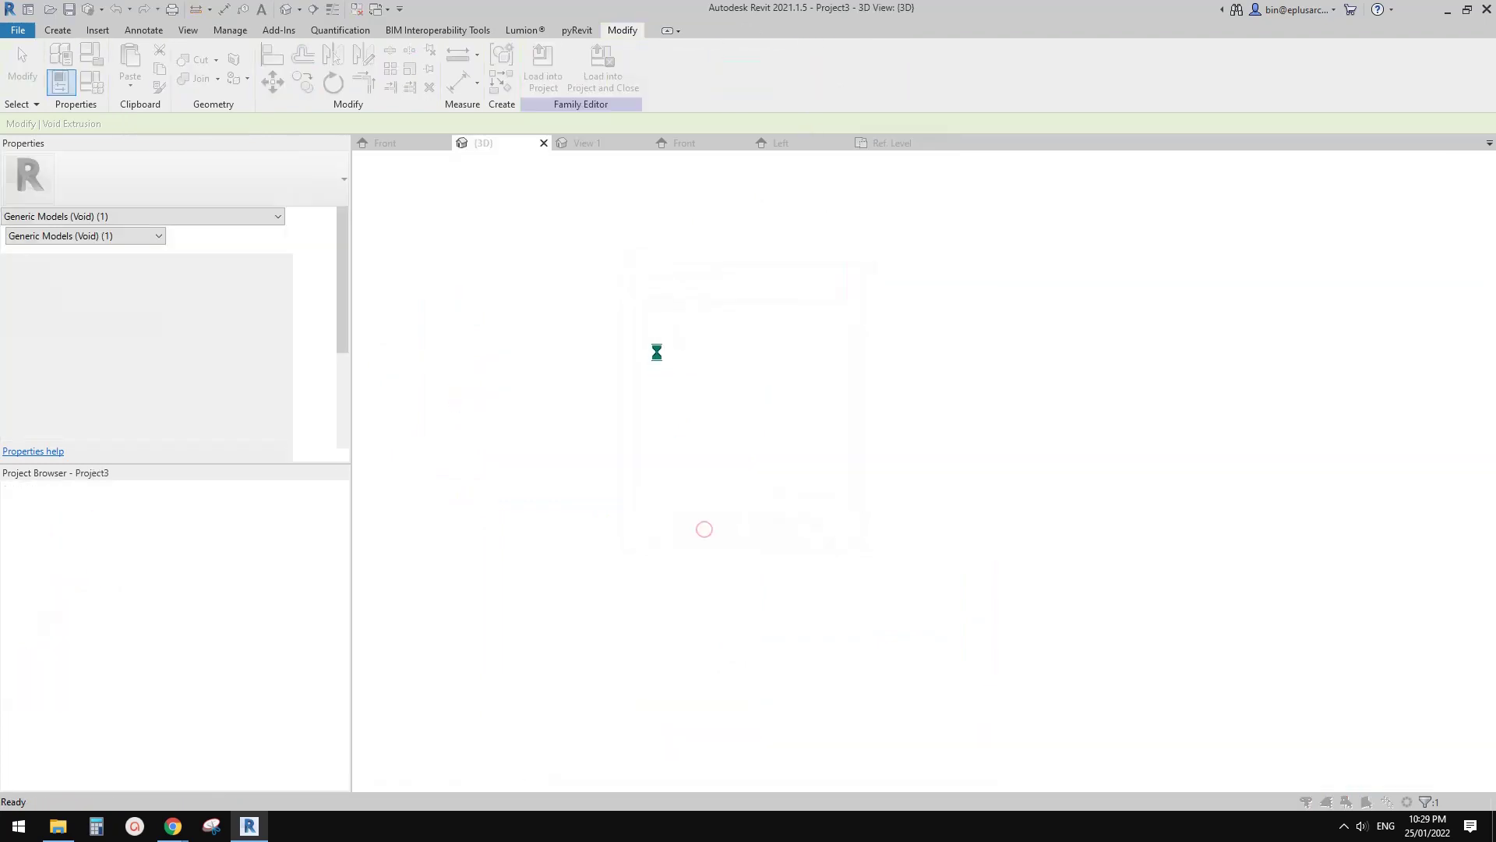
pyautogui.click(686, 394)
# - Move the void box so it overlaps the large sphere's lower right part in the front view, about 5834 below Ground Floor
pyautogui.scroll(-2, 765, 420)
pyautogui.keyDown('shift'); pyautogui.moveTo(810, 428); pyautogui.dragTo(904, 371, button='middle'); pyautogui.keyUp('shift')
pyautogui.moveTo(834, 502); pyautogui.dragTo(699, 511)
pyautogui.click(1407, 234)
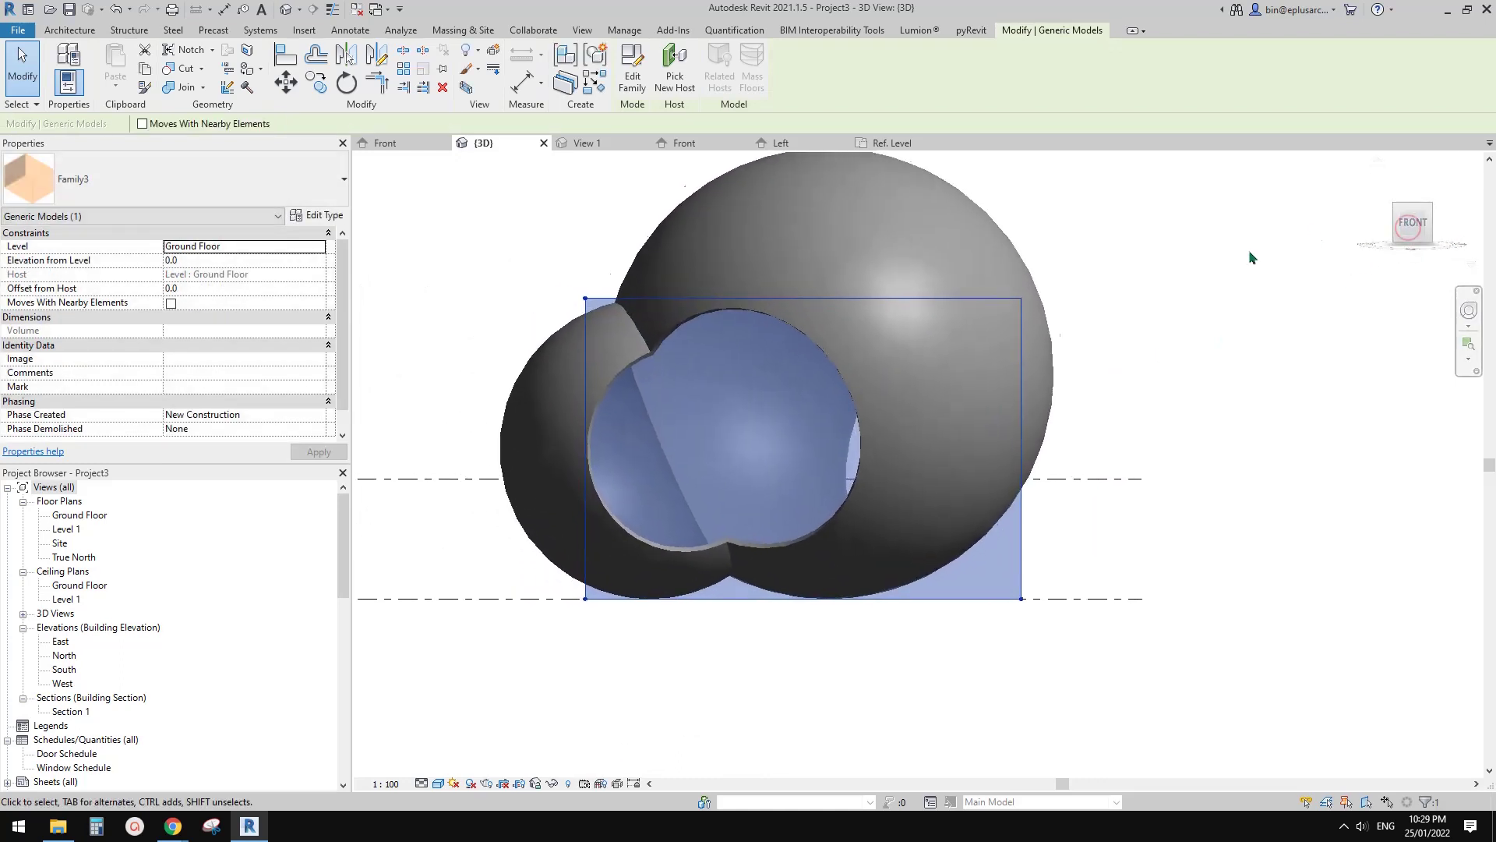
pyautogui.scroll(1, 833, 476)
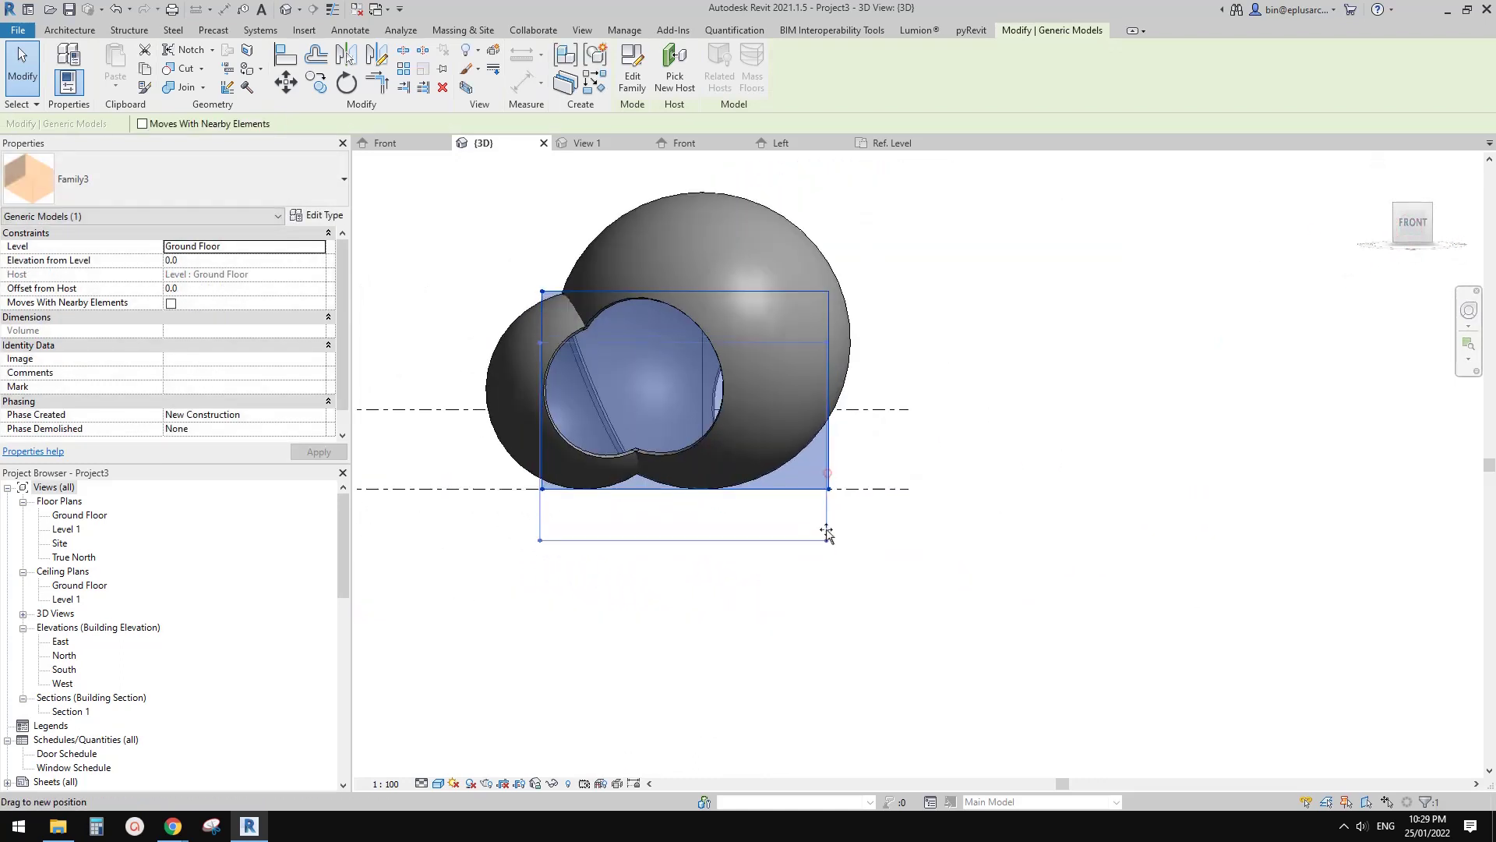
pyautogui.moveTo(827, 533); pyautogui.dragTo(690, 567)
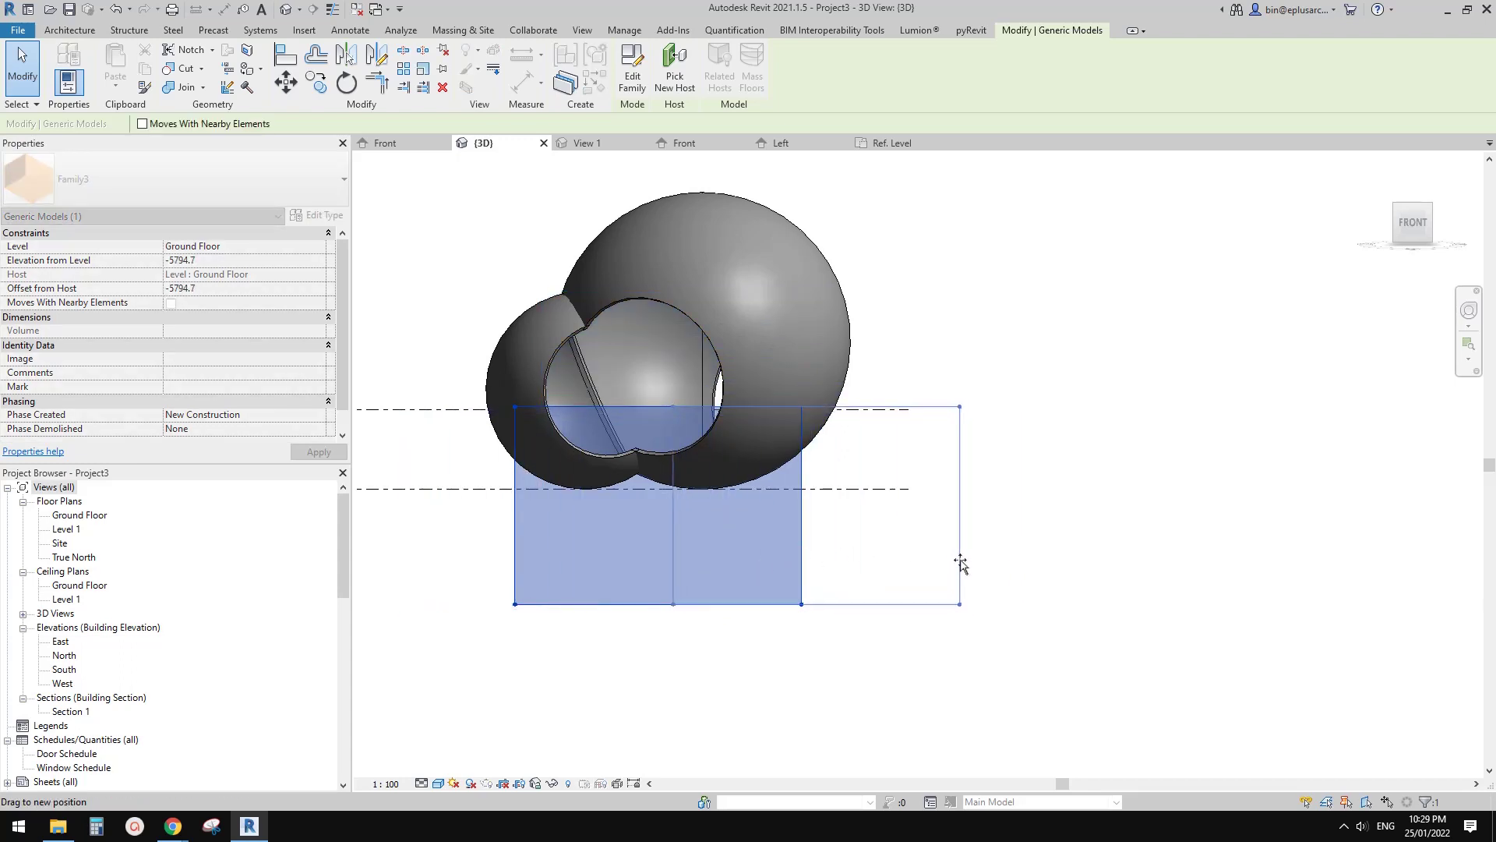
pyautogui.moveTo(961, 562); pyautogui.dragTo(965, 557)
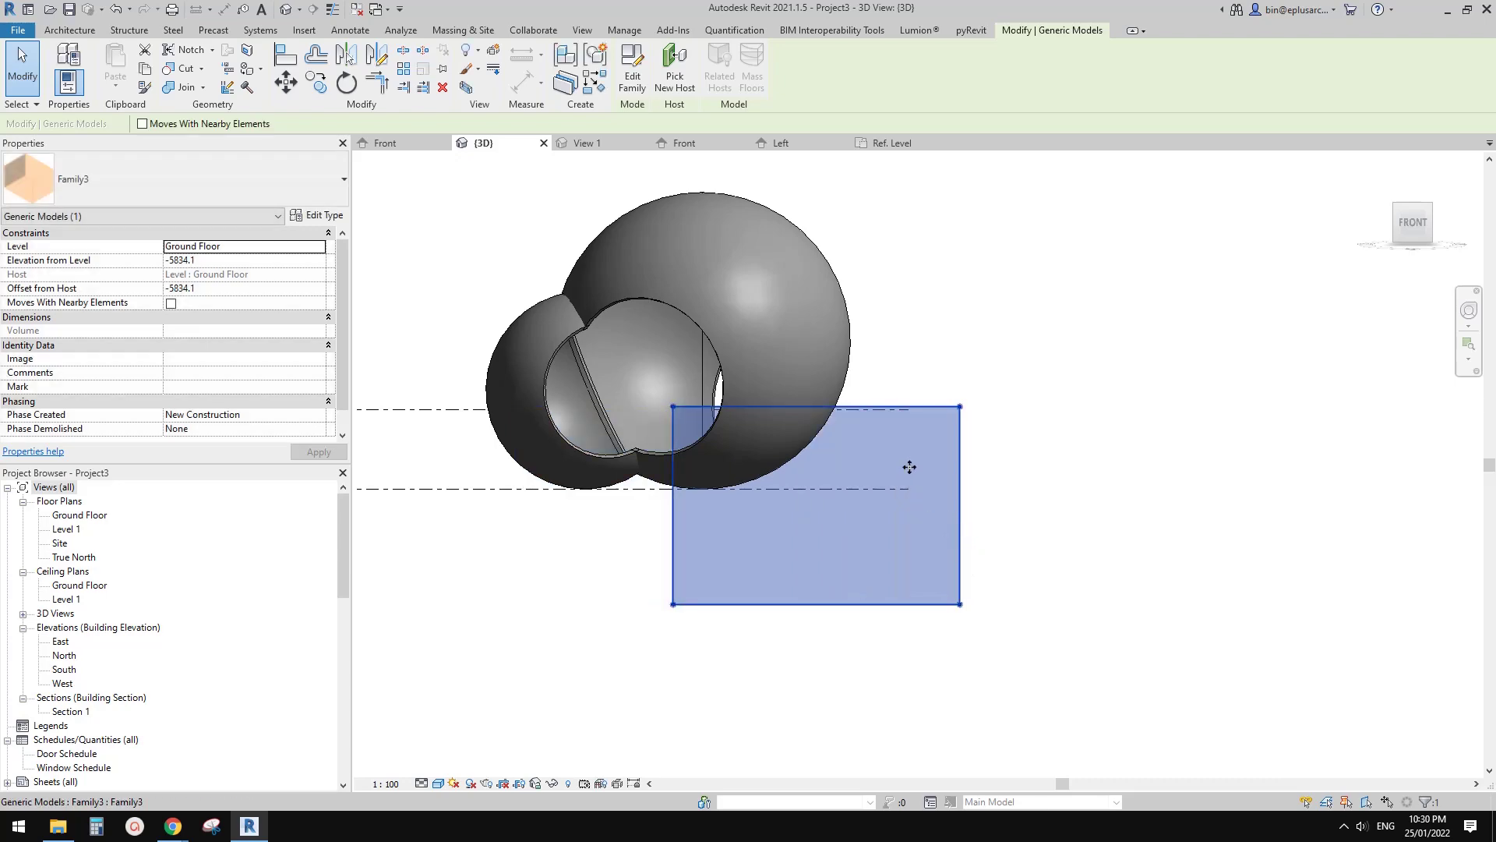
# - Shift the void box in the right view so it overlaps the large sphere's lower part in depth
pyautogui.keyDown('shift'); pyautogui.moveTo(909, 467); pyautogui.dragTo(711, 494, button='middle'); pyautogui.keyUp('shift')
pyautogui.click(1426, 226)
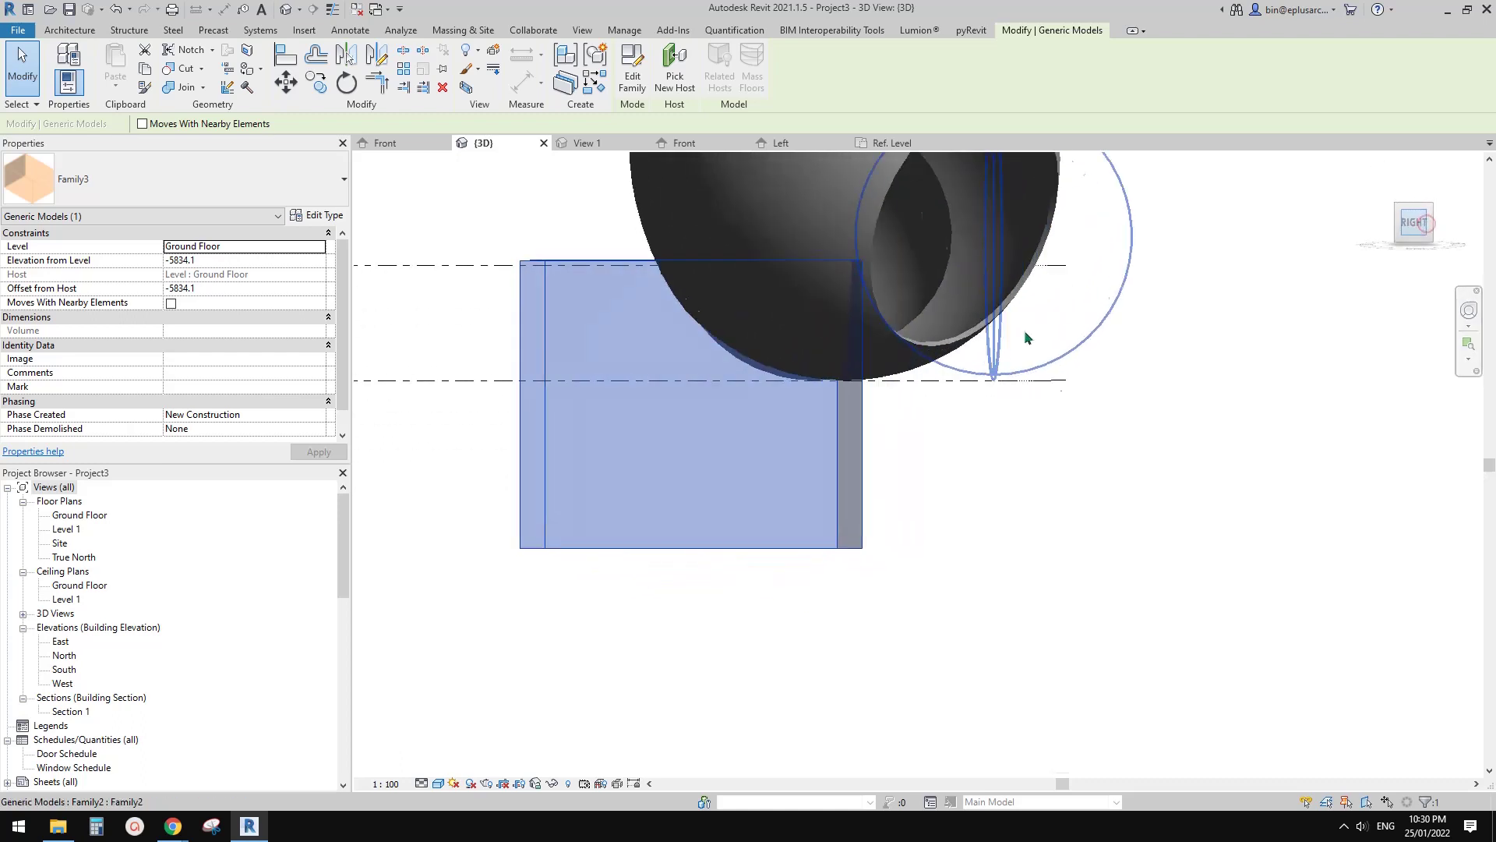
pyautogui.moveTo(954, 393); pyautogui.dragTo(978, 417)
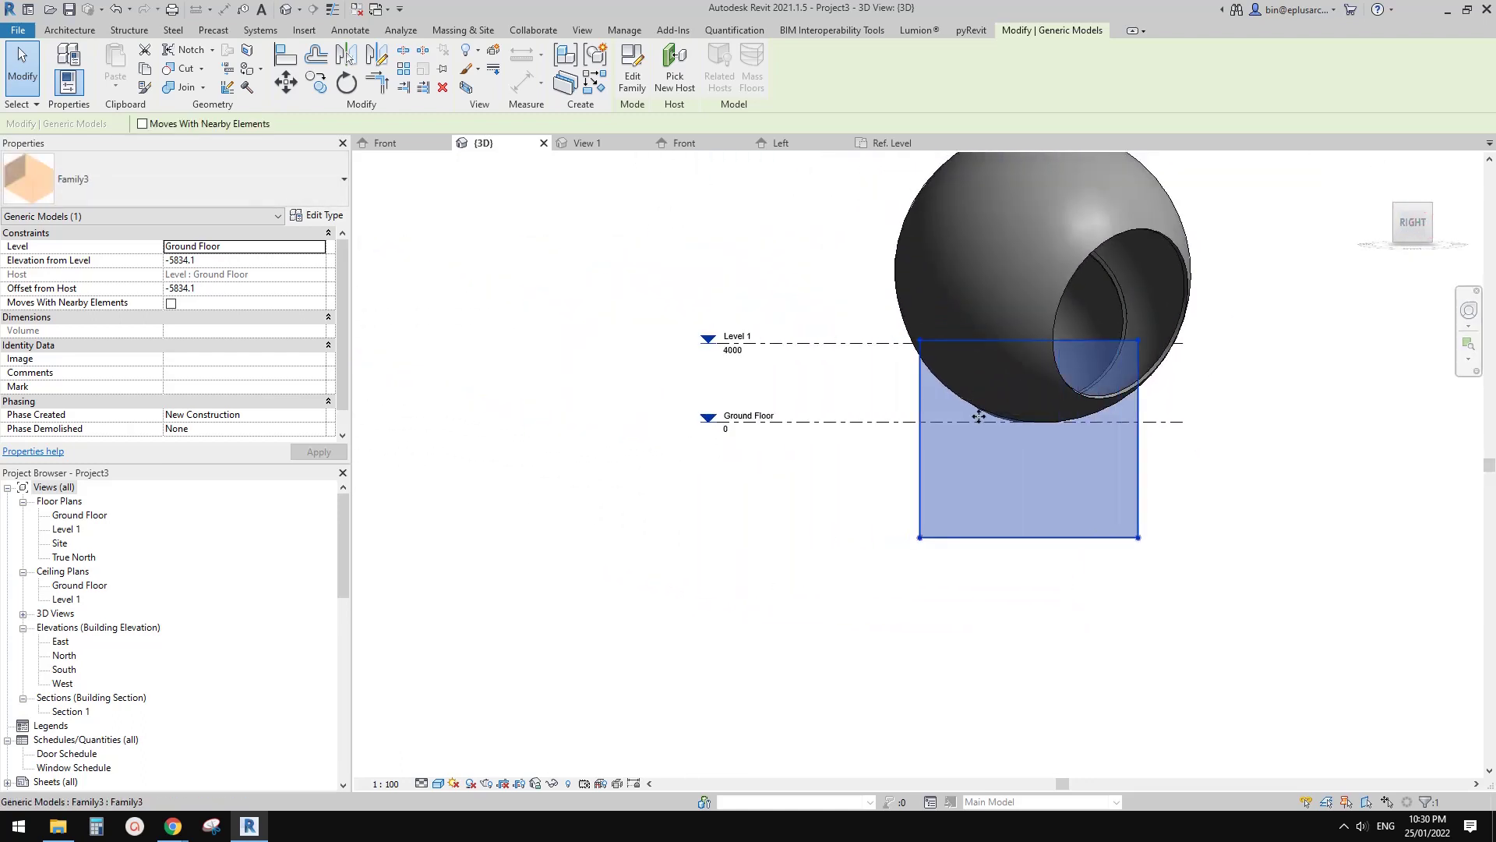
# - Cut the large sphere with the void box
pyautogui.scroll(-2, 978, 417)
pyautogui.keyDown('shift'); pyautogui.moveTo(975, 429); pyautogui.dragTo(445, 199, button='middle'); pyautogui.keyUp('shift')
pyautogui.click(197, 70)
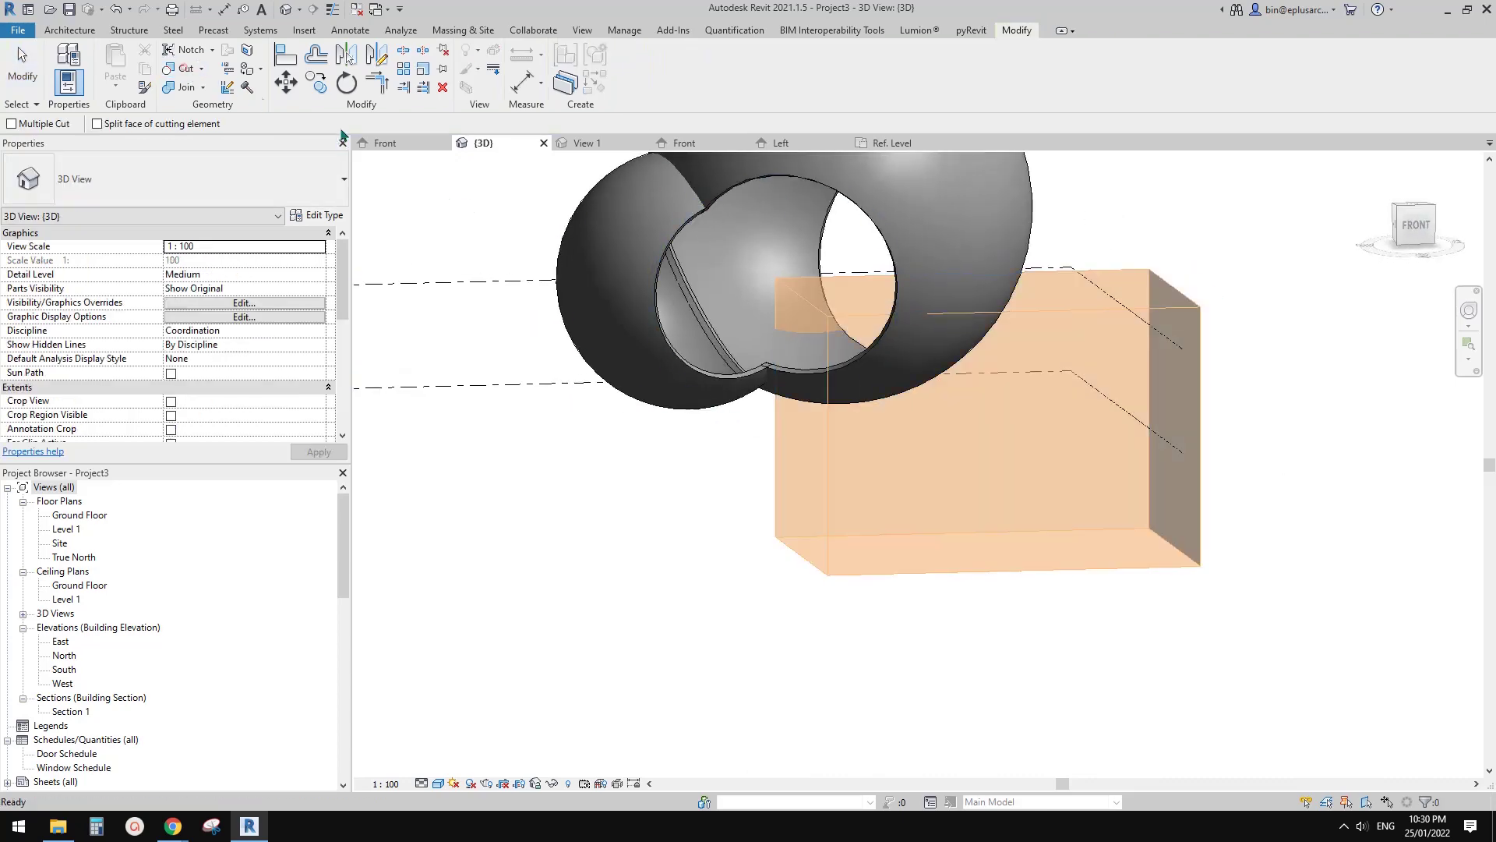
pyautogui.click(956, 234)
pyautogui.click(1076, 297)
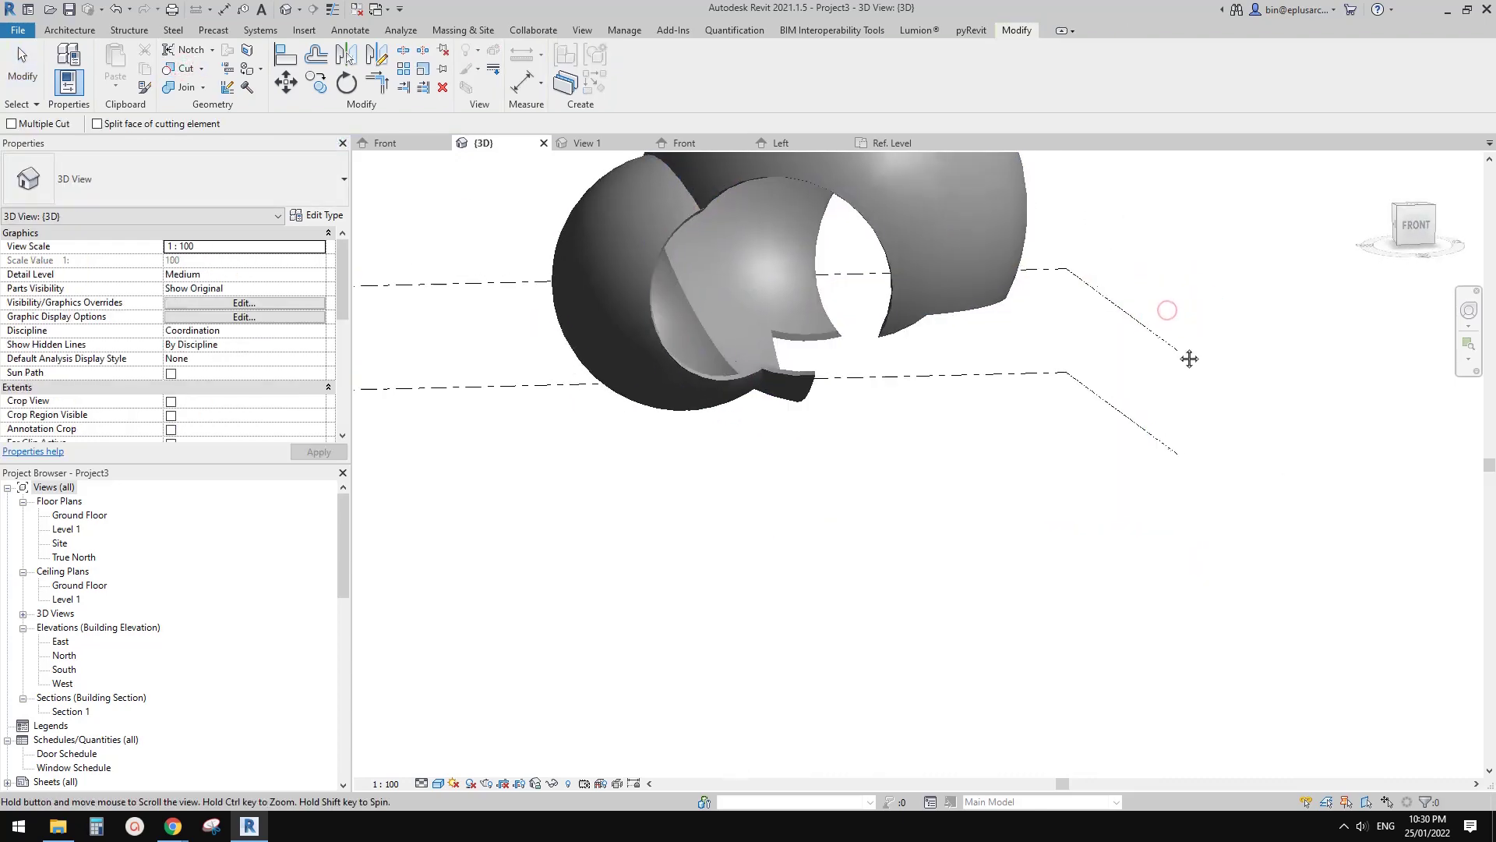
pyautogui.press('Escape')
# - Open the void box family in the family editor from the project's 3D view
pyautogui.click(1056, 327)
pyautogui.keyDown('shift'); pyautogui.moveTo(1053, 323); pyautogui.dragTo(947, 312, button='middle'); pyautogui.keyUp('shift')
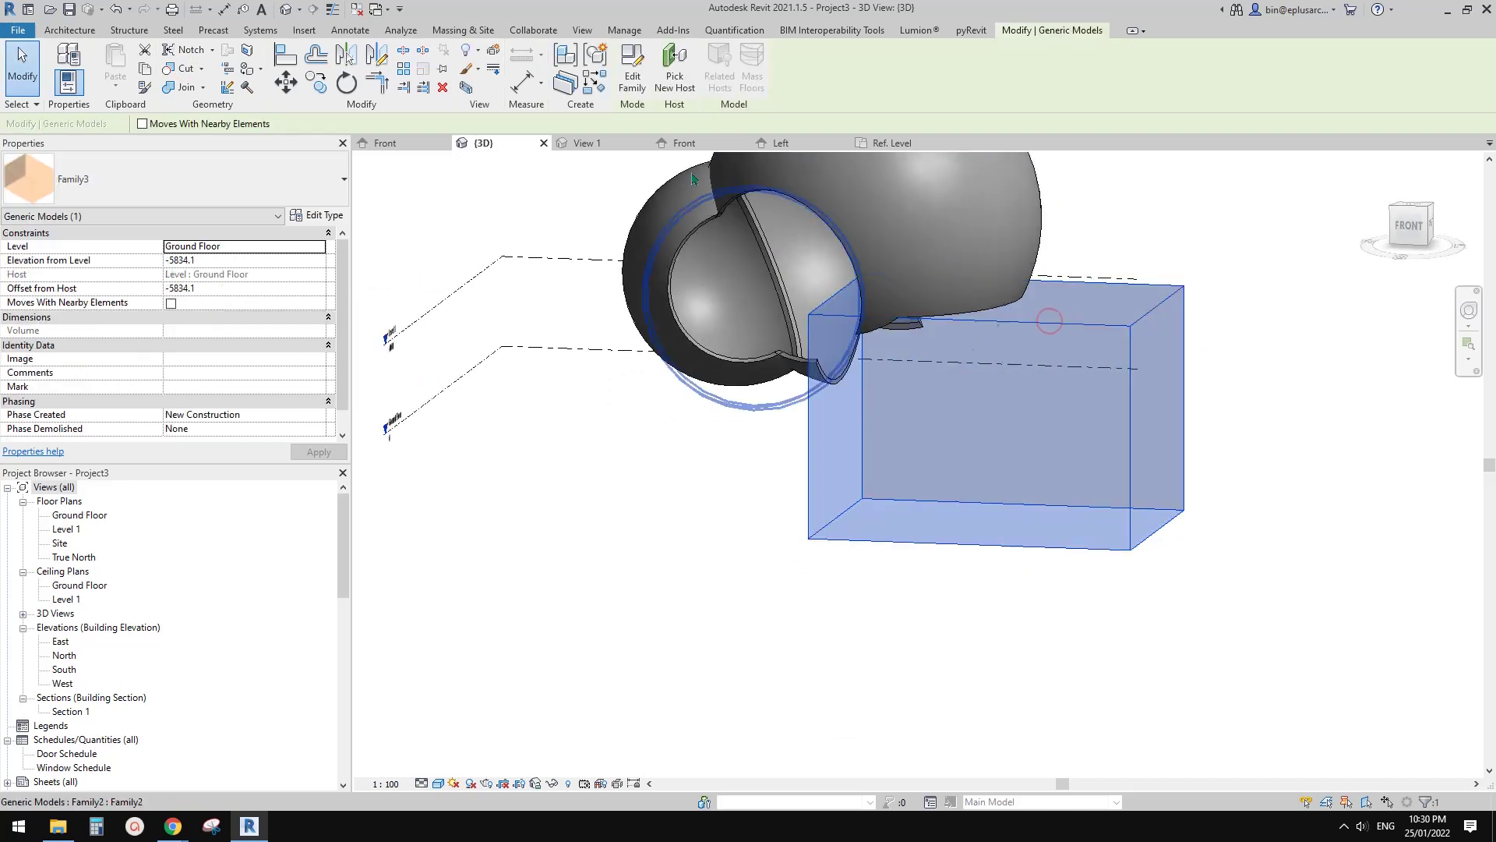
pyautogui.click(633, 80)
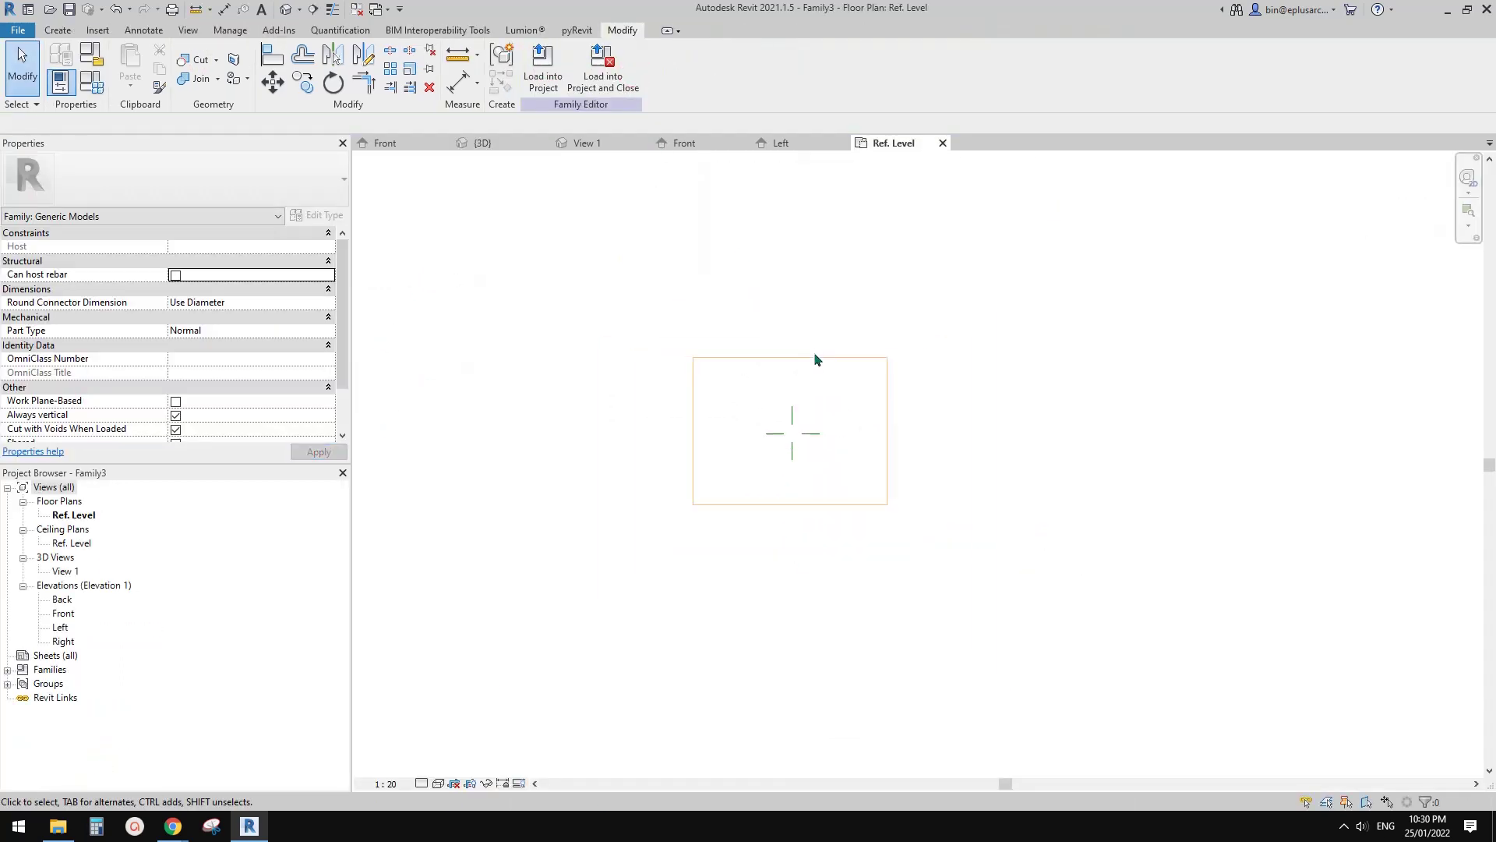
# - Scale up the void extrusion's rectangular sketch about the reference plane intersection until its horizontal edges lie about 14500 from the centre
pyautogui.doubleClick(821, 365)
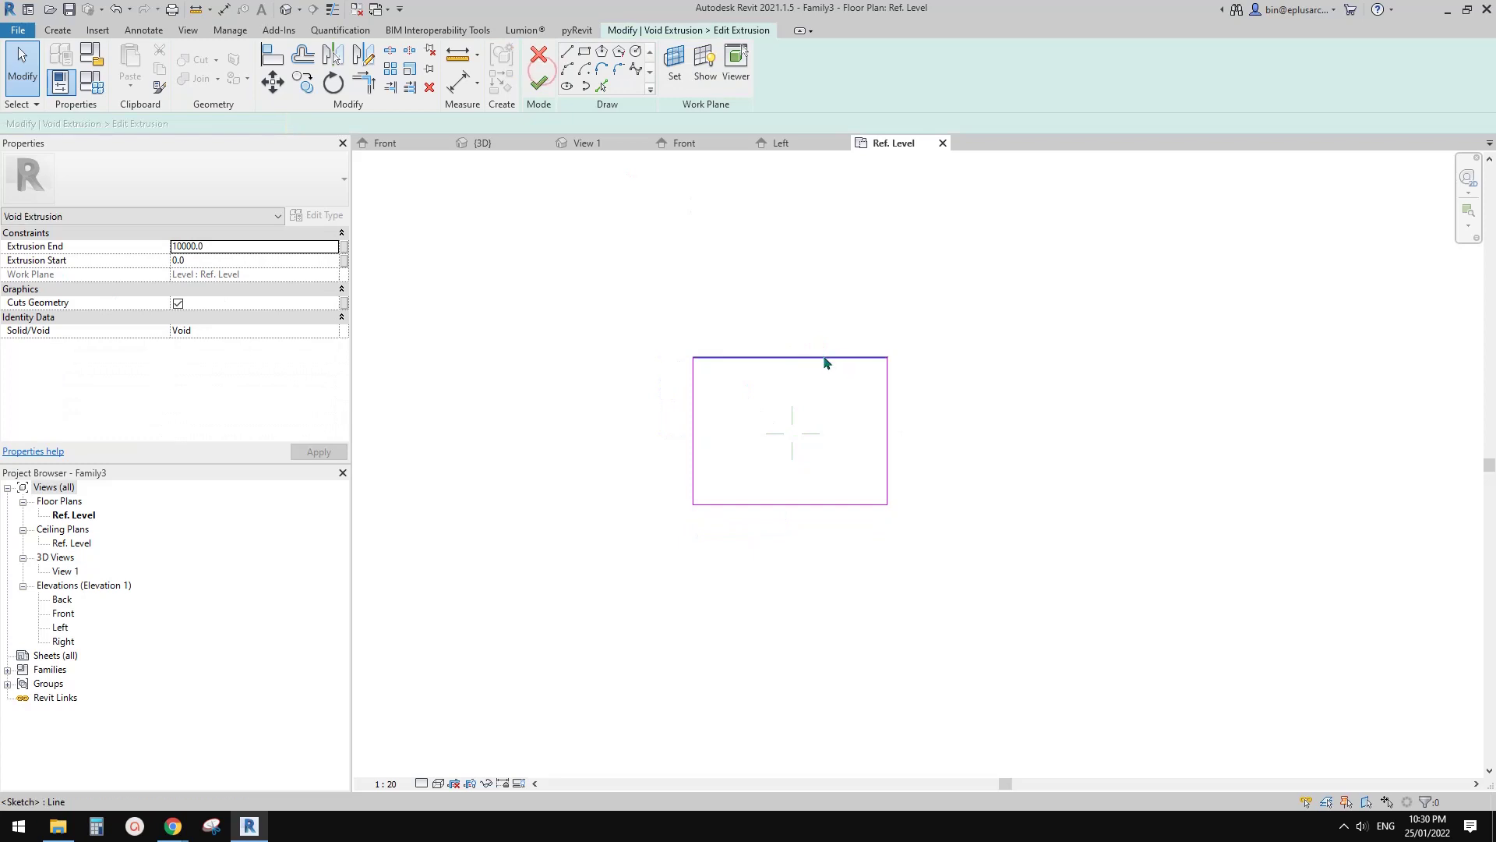
pyautogui.press('Tab')
pyautogui.click(824, 358)
pyautogui.press('r')
pyautogui.press('e')
pyautogui.click(792, 433)
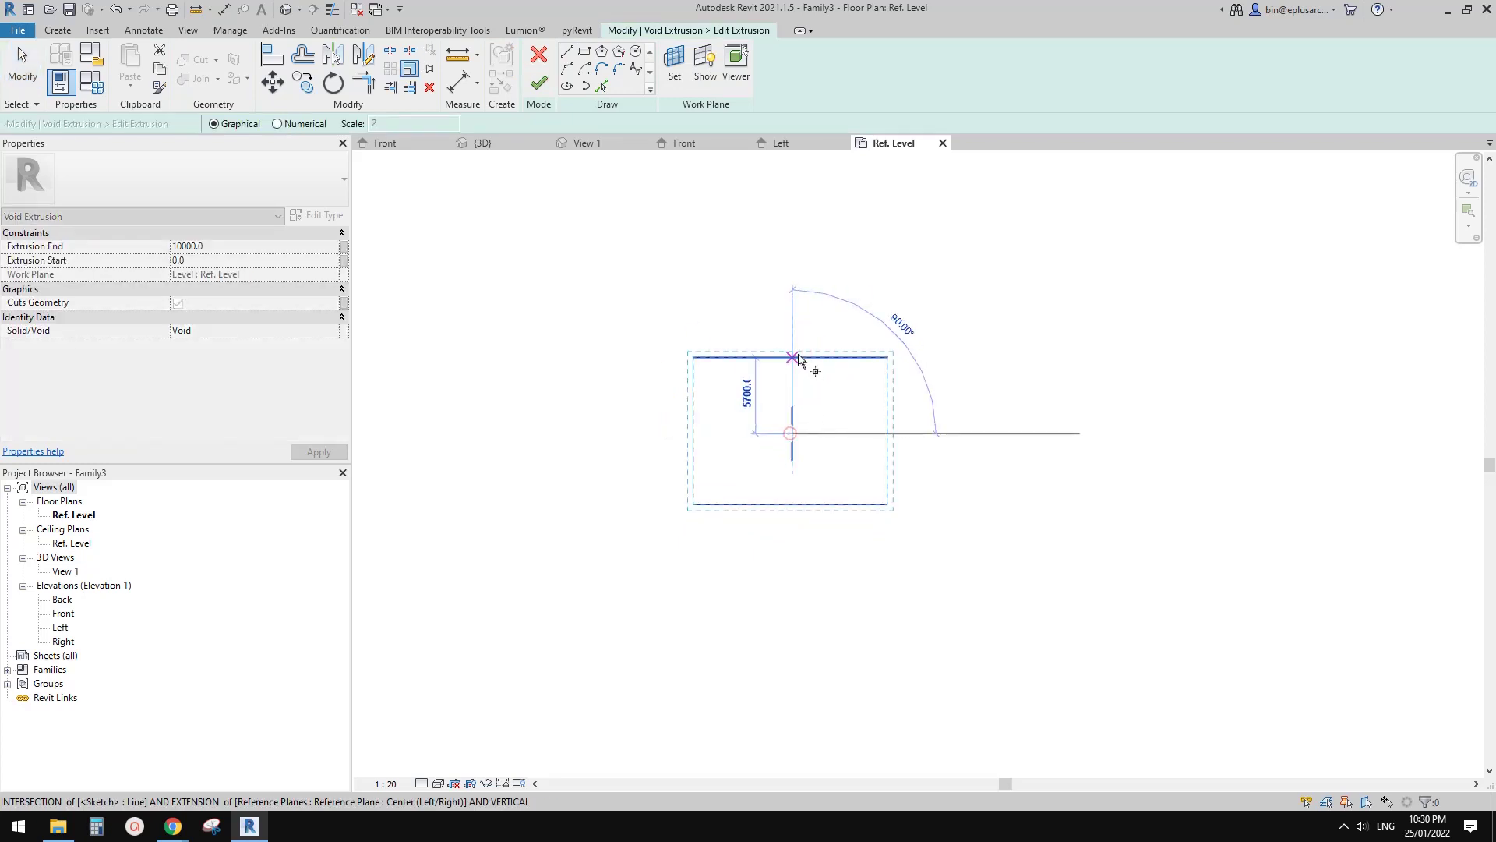
pyautogui.click(789, 248)
pyautogui.click(539, 82)
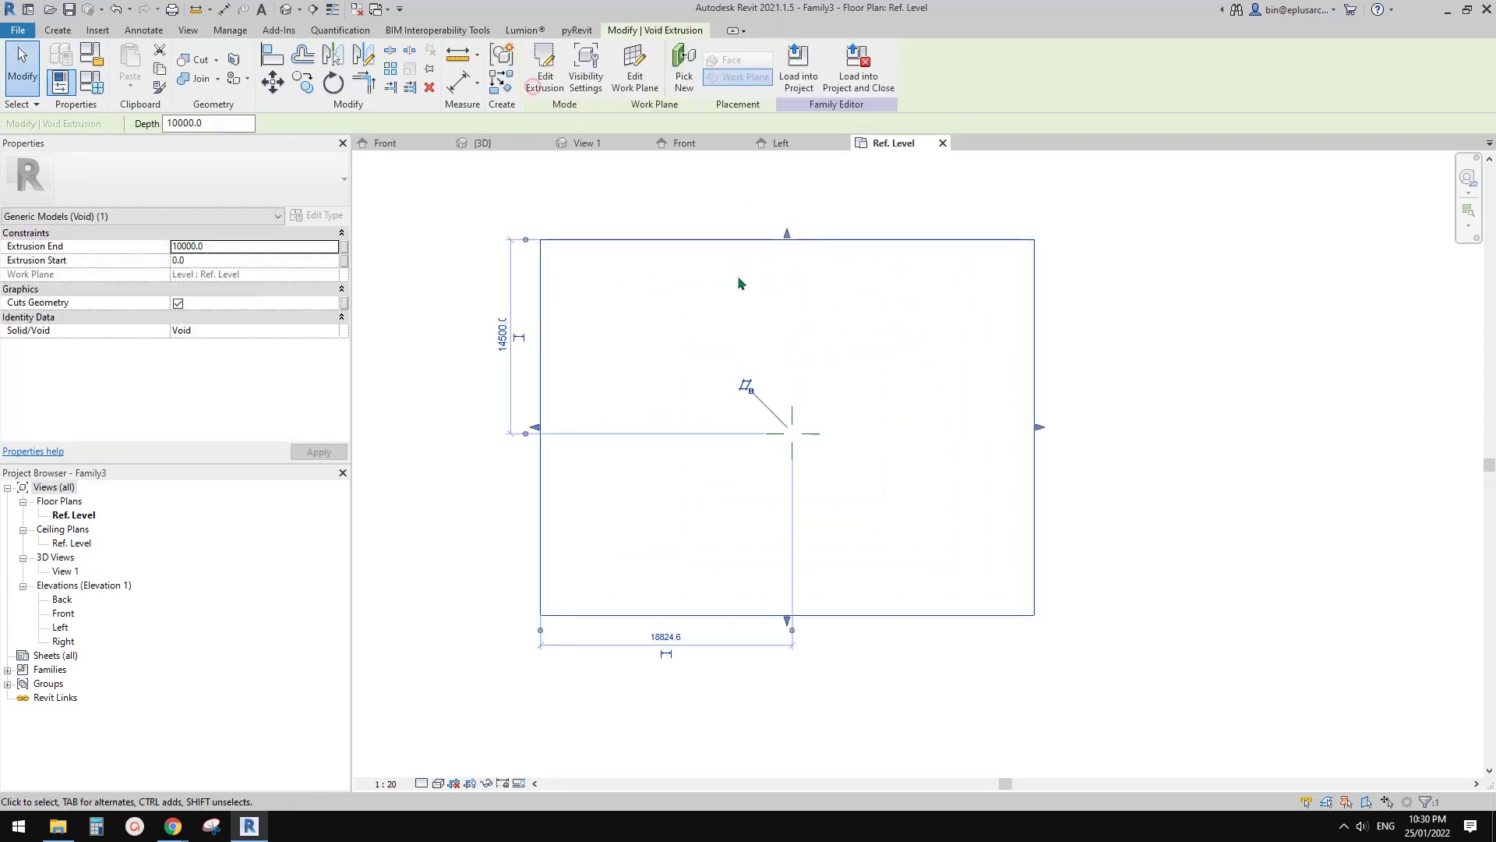
# - Load the enlarged void box family into Project3 and close it without saving, overwriting the existing version
pyautogui.click(860, 84)
pyautogui.click(712, 529)
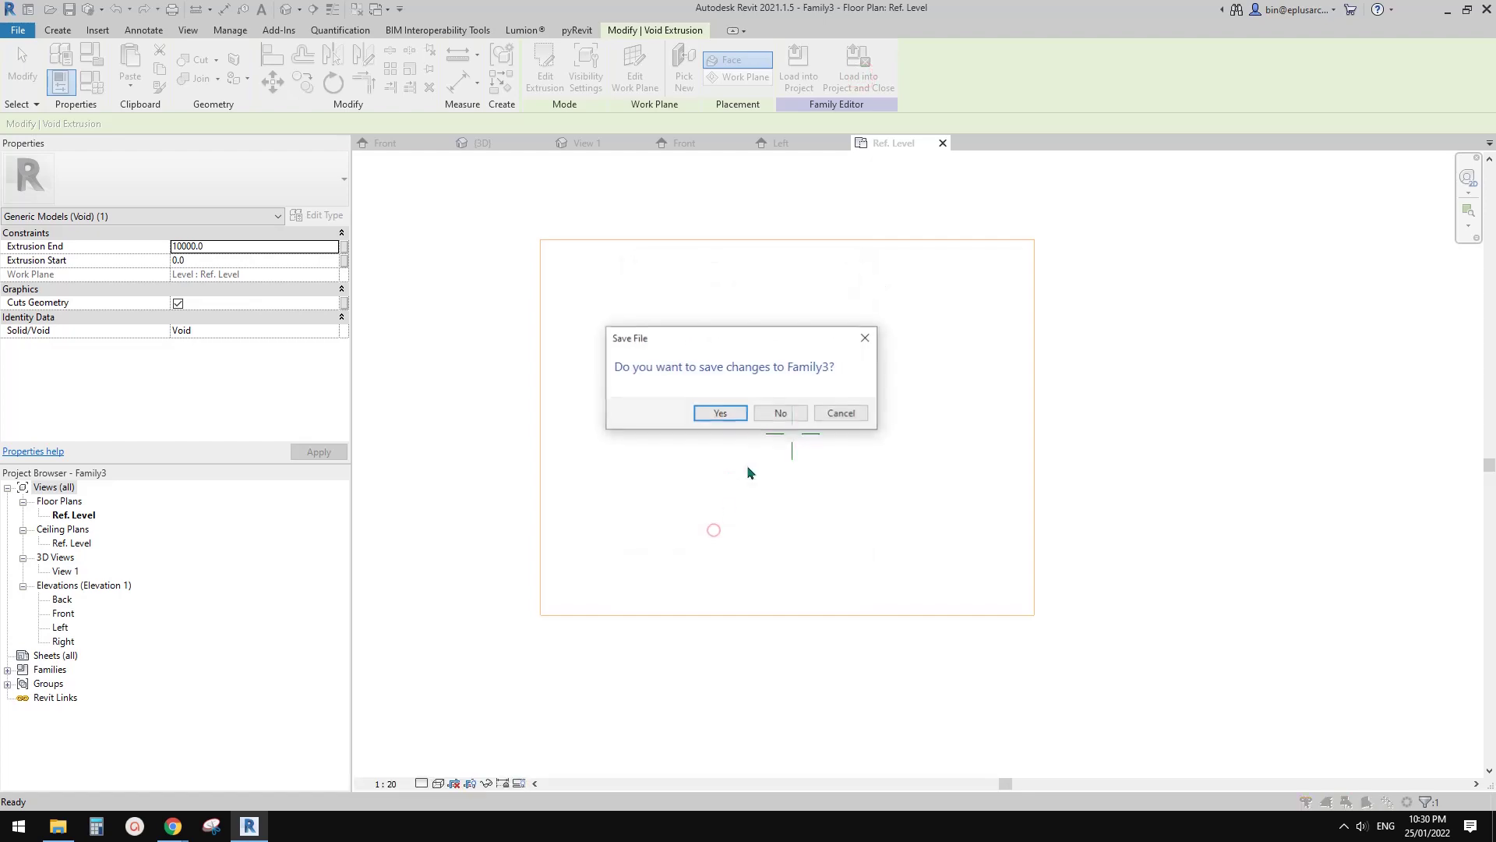
pyautogui.click(781, 413)
pyautogui.click(685, 397)
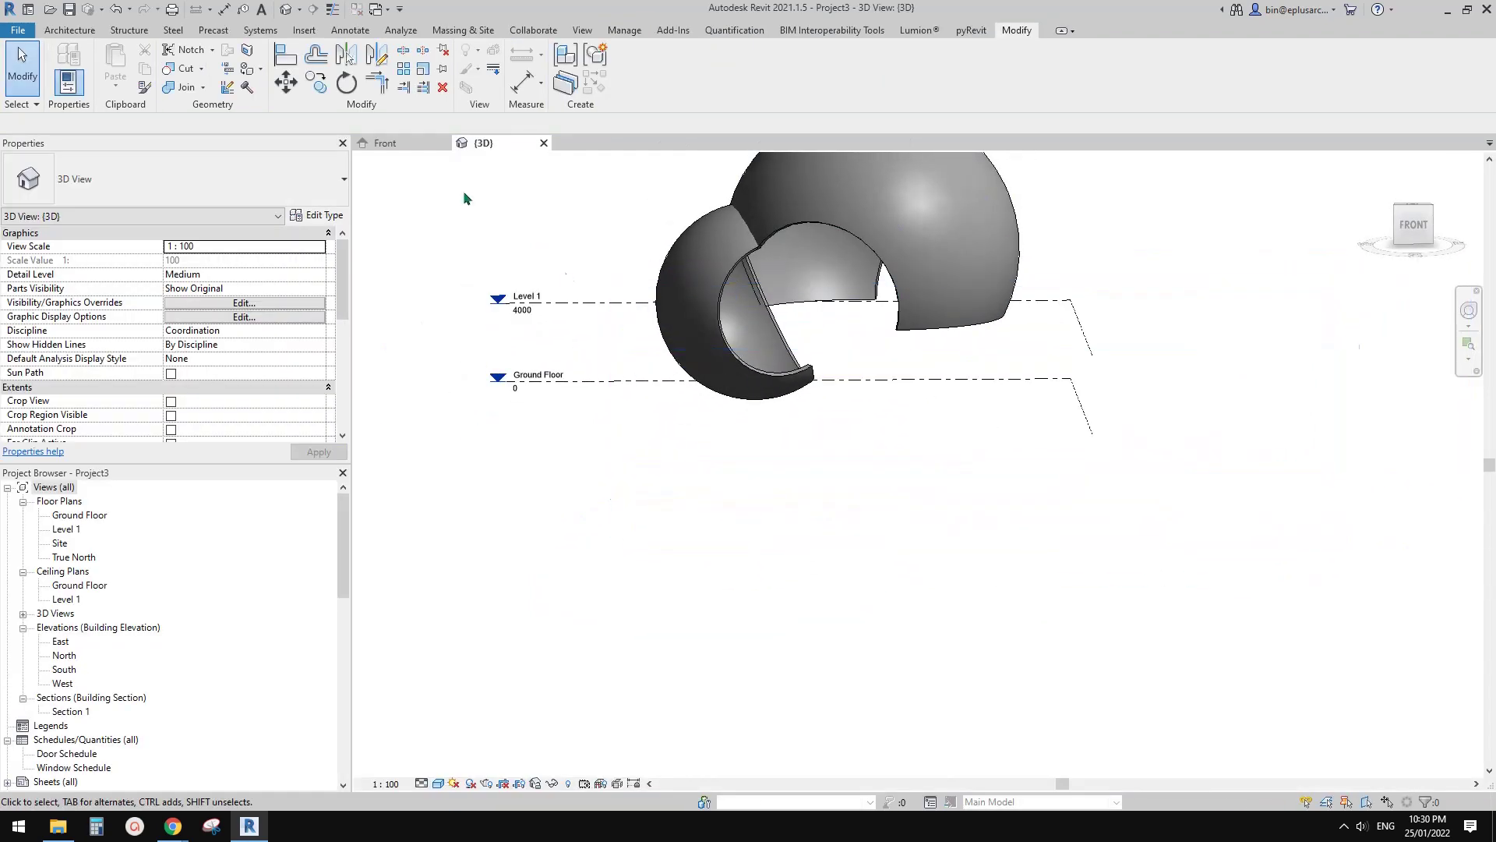
# - Cut the small solid sphere with the void box
pyautogui.click(701, 265)
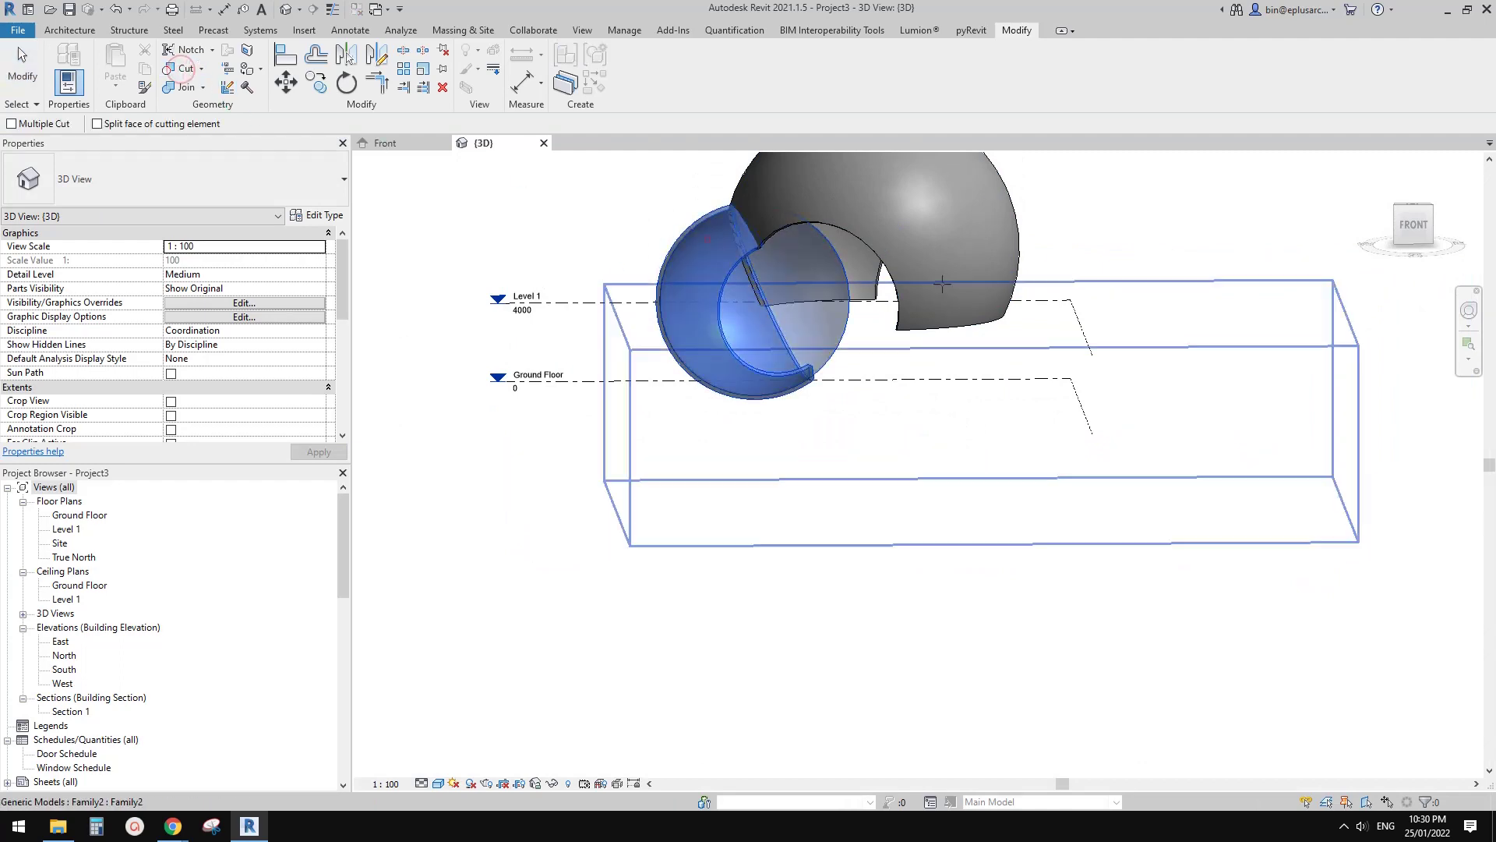
pyautogui.click(1009, 332)
pyautogui.press('Escape')
pyautogui.keyDown('shift'); pyautogui.moveTo(1045, 345); pyautogui.dragTo(786, 483, button='middle'); pyautogui.keyUp('shift')
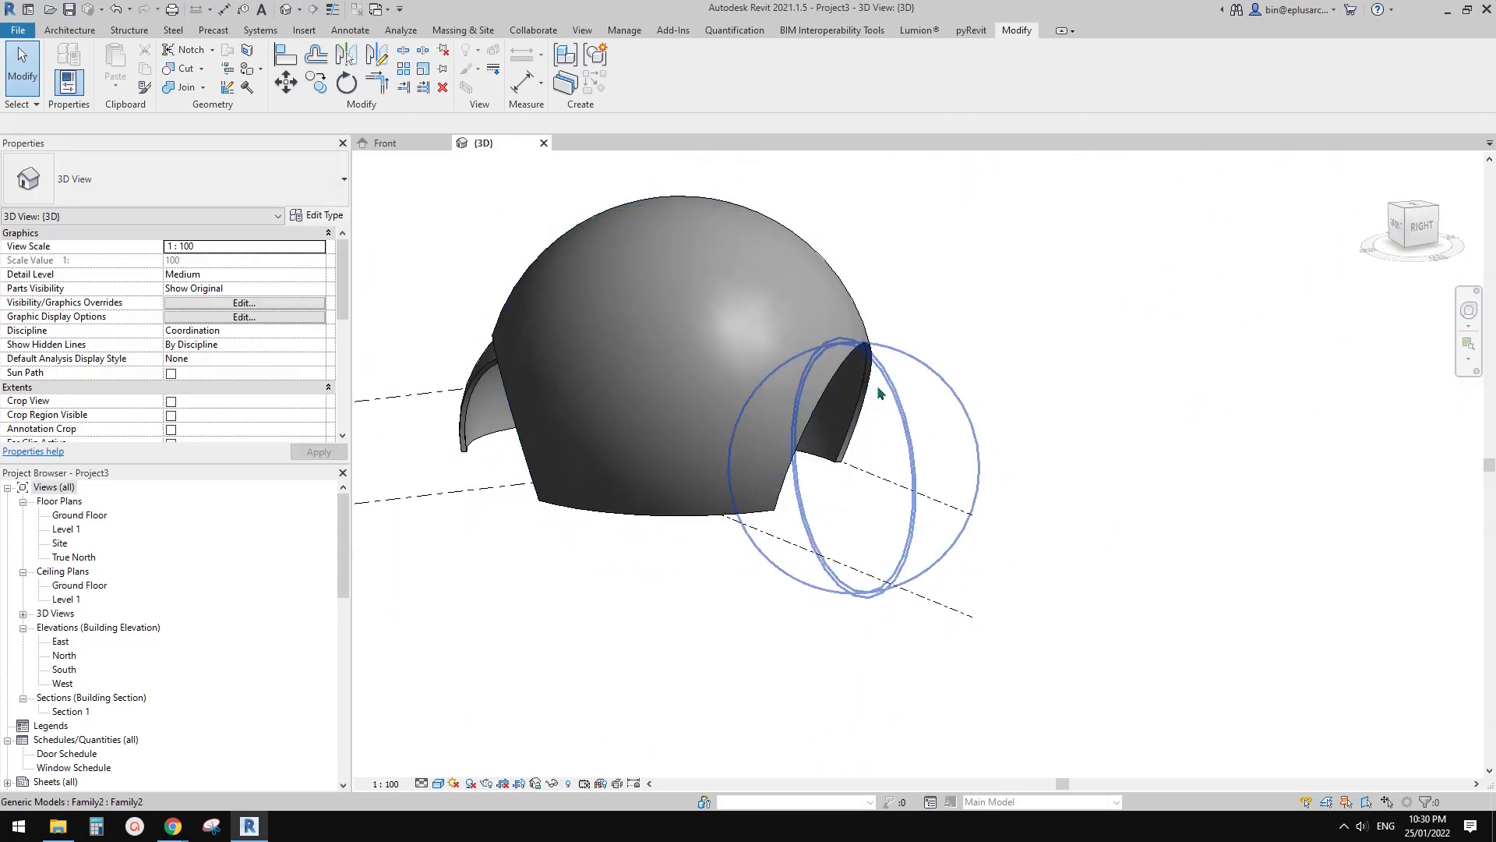
# - Move the 10000 diameter cutting sphere along the large sphere's lower side to shift the opening it cuts
pyautogui.click(894, 390)
pyautogui.keyDown('shift'); pyautogui.moveTo(894, 390); pyautogui.dragTo(768, 458, button='middle'); pyautogui.keyUp('shift')
pyautogui.moveTo(801, 450); pyautogui.dragTo(804, 459)
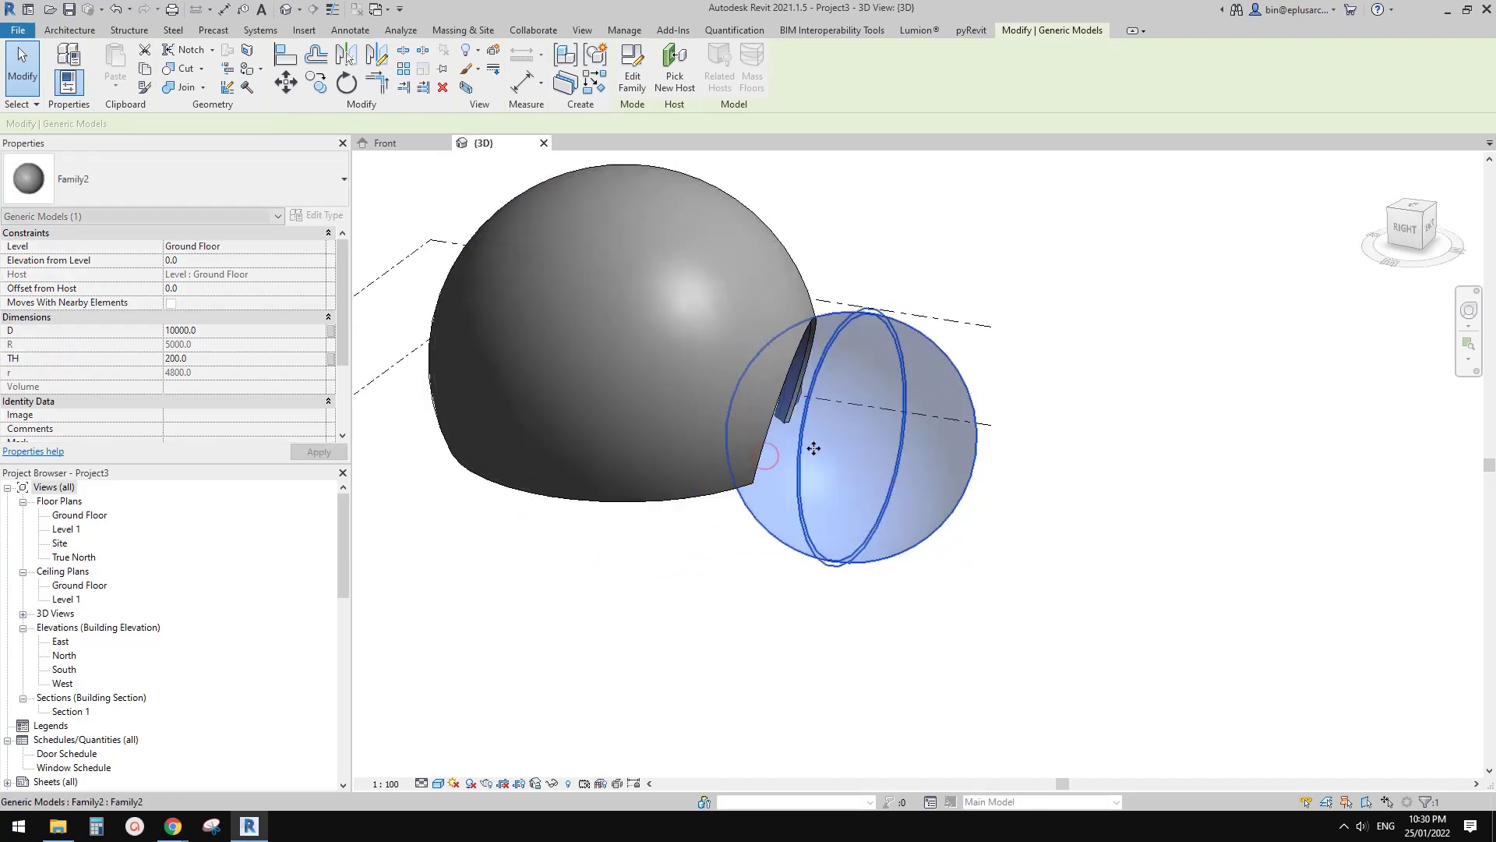
pyautogui.moveTo(694, 473); pyautogui.dragTo(693, 473)
pyautogui.keyDown('shift'); pyautogui.moveTo(694, 474); pyautogui.dragTo(614, 516, button='middle'); pyautogui.keyUp('shift')
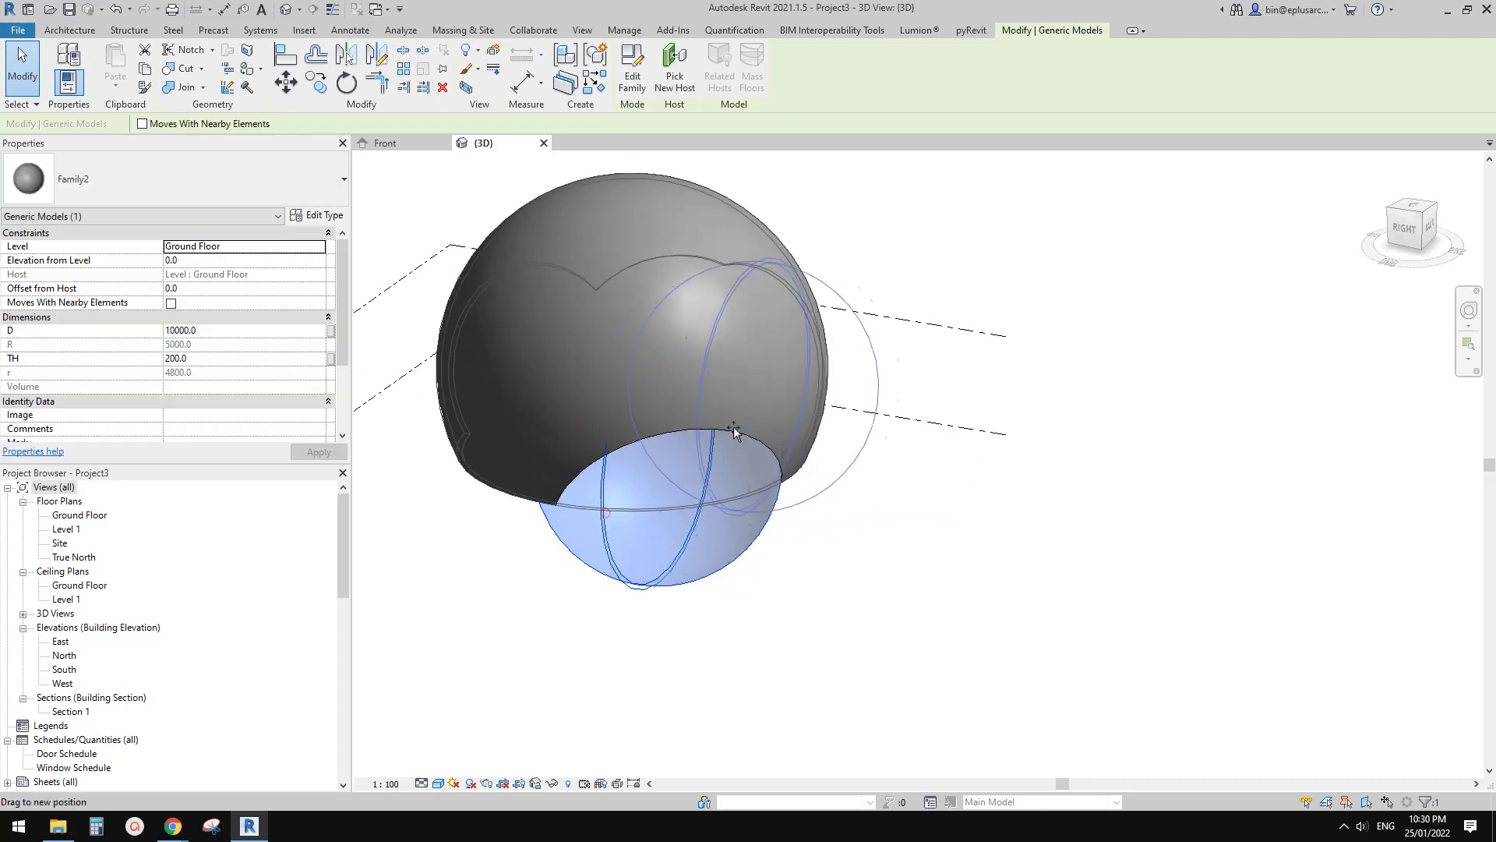
pyautogui.moveTo(765, 462); pyautogui.dragTo(764, 462)
pyautogui.moveTo(764, 462)
pyautogui.keyDown('shift'); pyautogui.mouseDown(button='middle')
pyautogui.moveTo(717, 451)
pyautogui.moveTo(782, 467)
pyautogui.mouseUp(button='middle'); pyautogui.keyUp('shift')
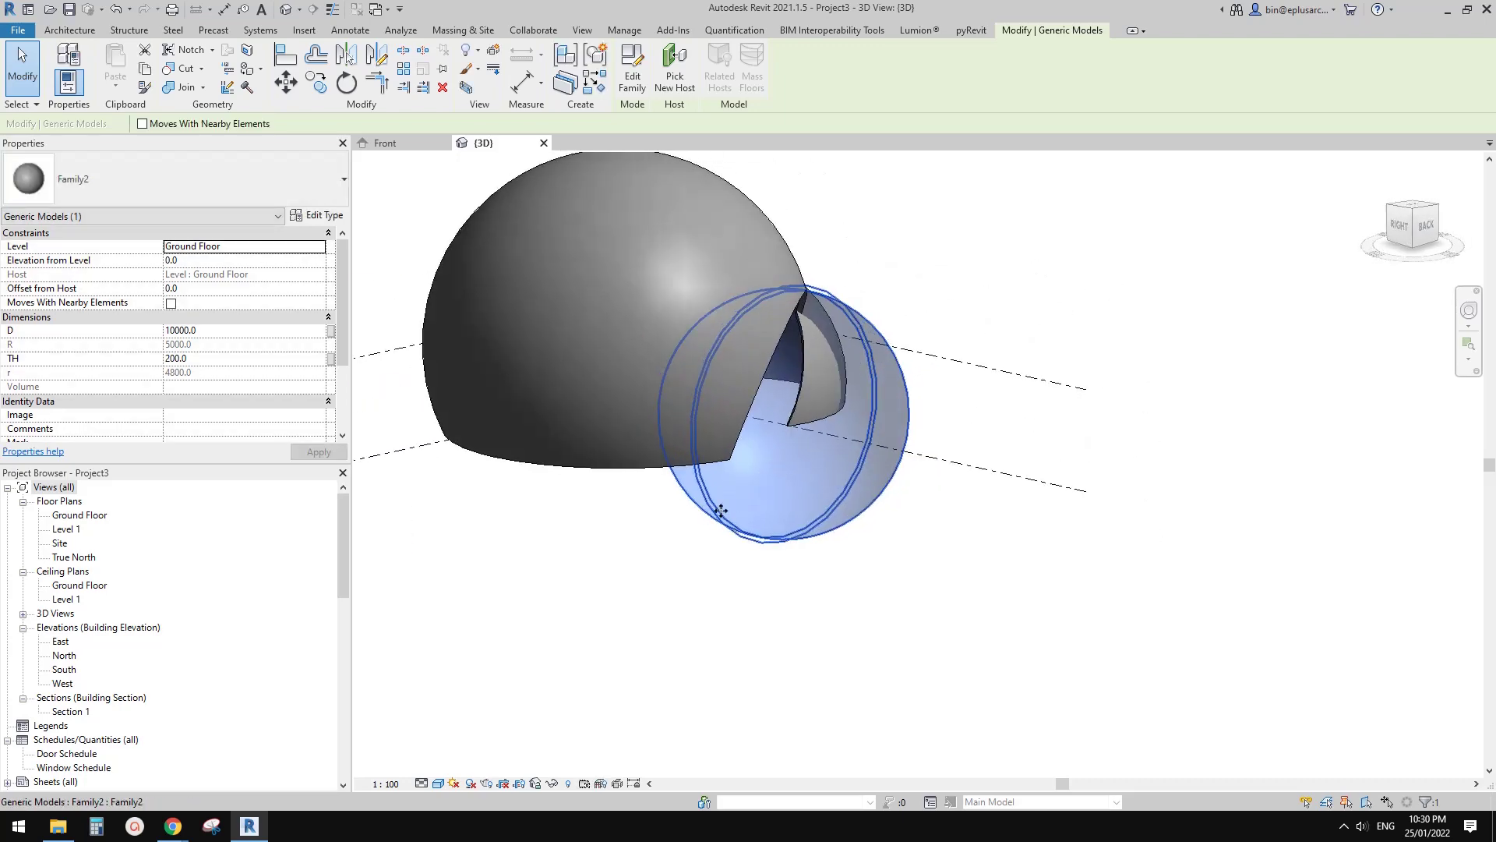
pyautogui.moveTo(721, 510); pyautogui.dragTo(757, 538)
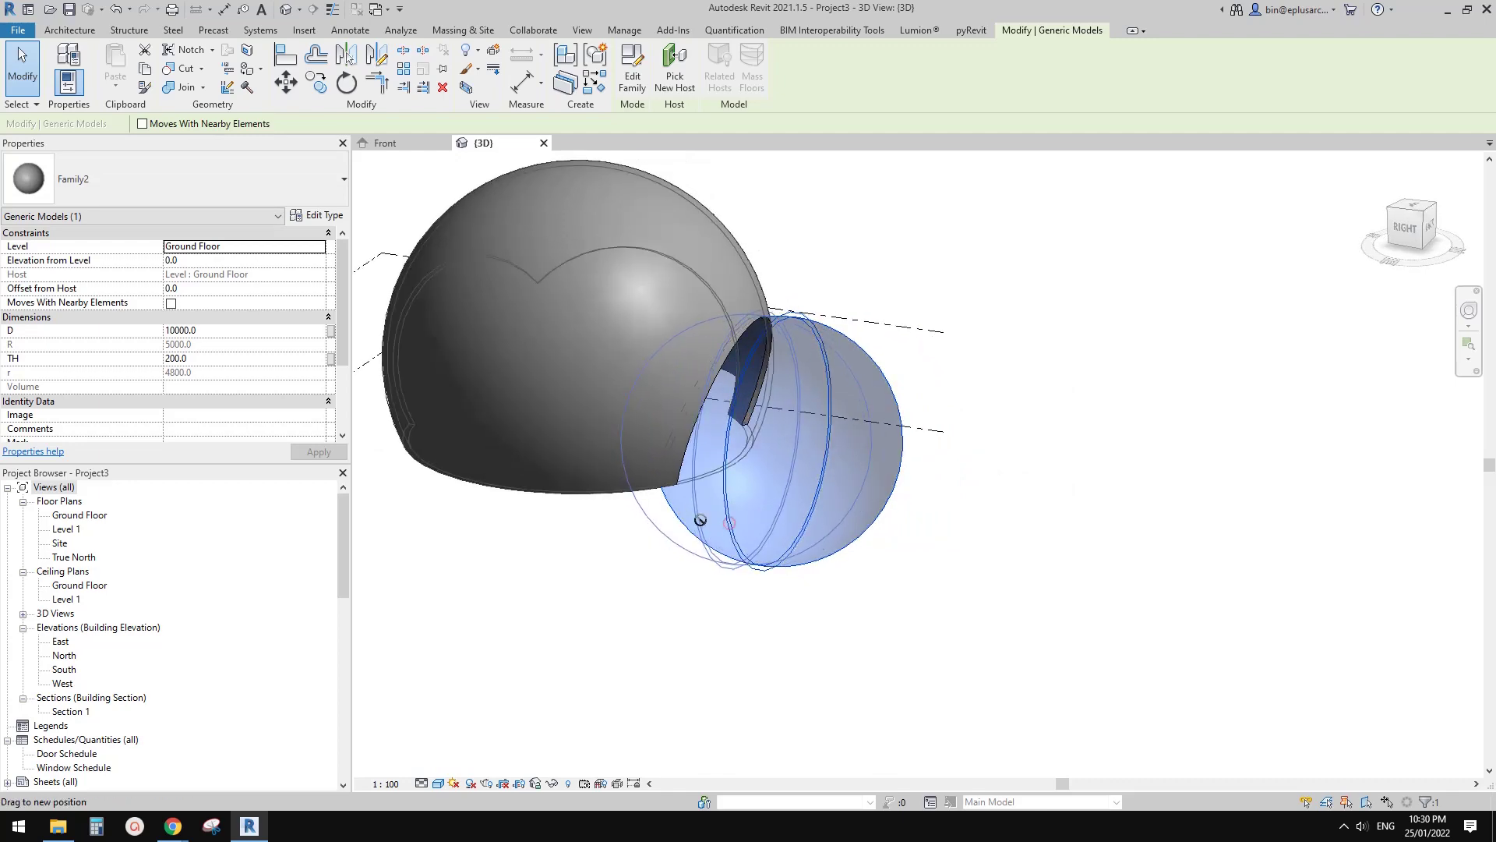
# - Try to move the 10000 diameter cutting sphere further, and cancel the move
pyautogui.moveTo(700, 519); pyautogui.dragTo(704, 494)
pyautogui.keyDown('shift'); pyautogui.moveTo(901, 521); pyautogui.dragTo(983, 498, button='middle'); pyautogui.keyUp('shift')
pyautogui.click(1448, 789)
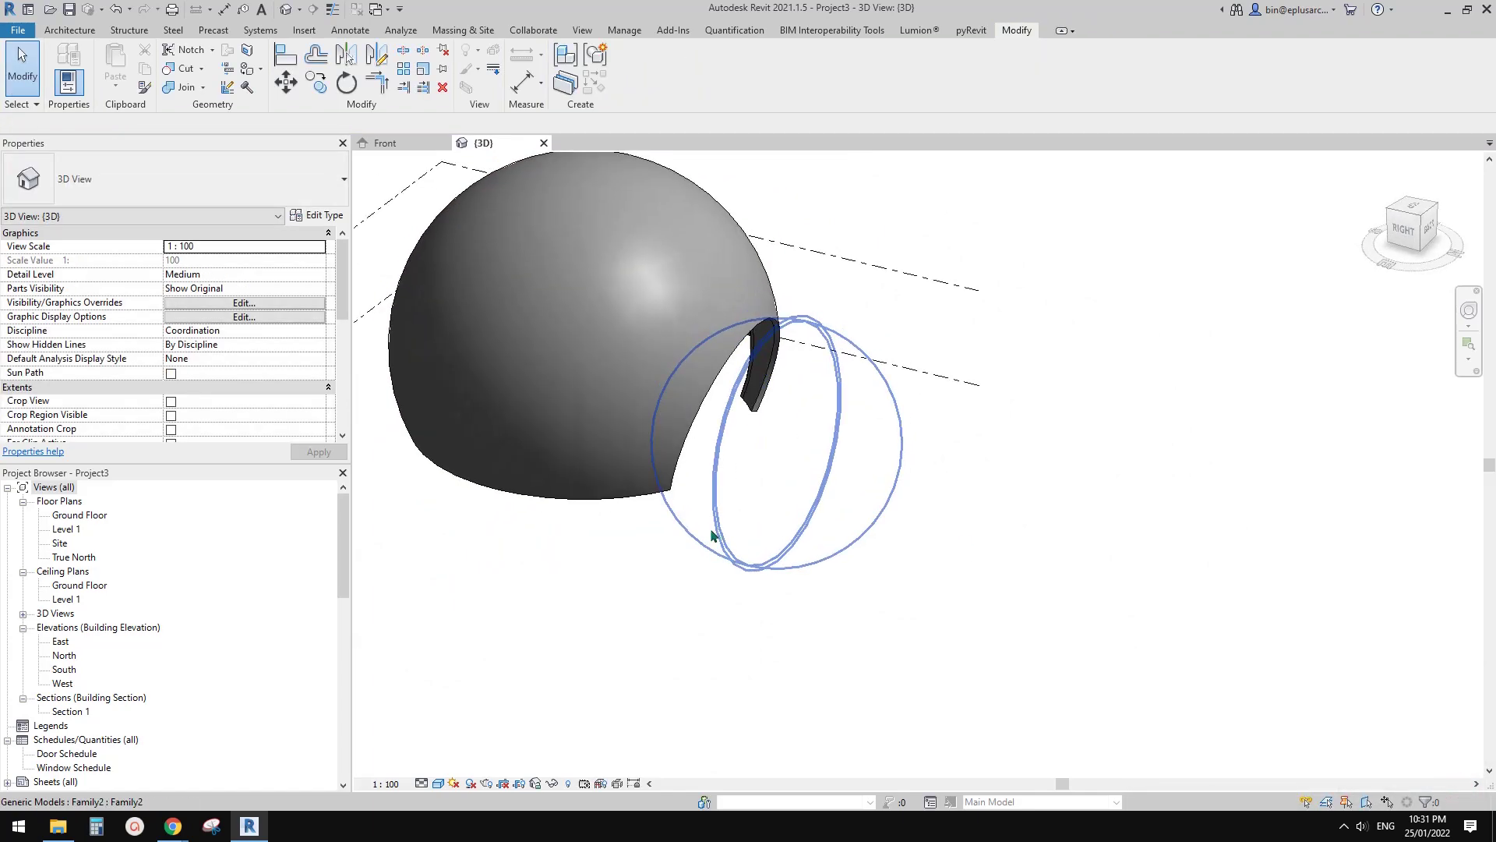
# - Shift the cutting sphere slightly along the large sphere and set its diameter D to 20000
pyautogui.click(715, 532)
pyautogui.moveTo(652, 524); pyautogui.dragTo(641, 530)
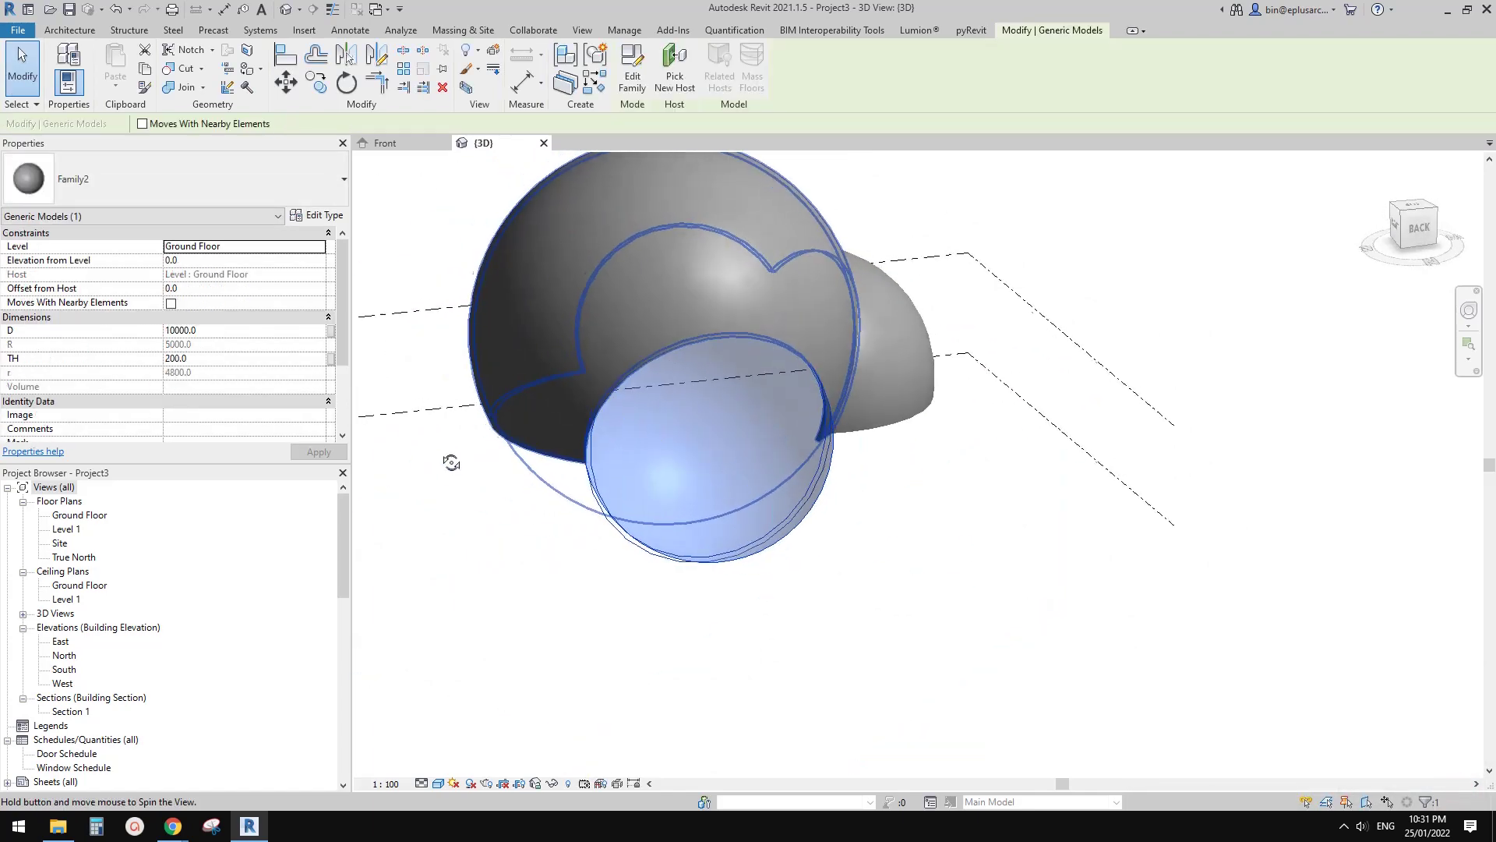
pyautogui.click(242, 332)
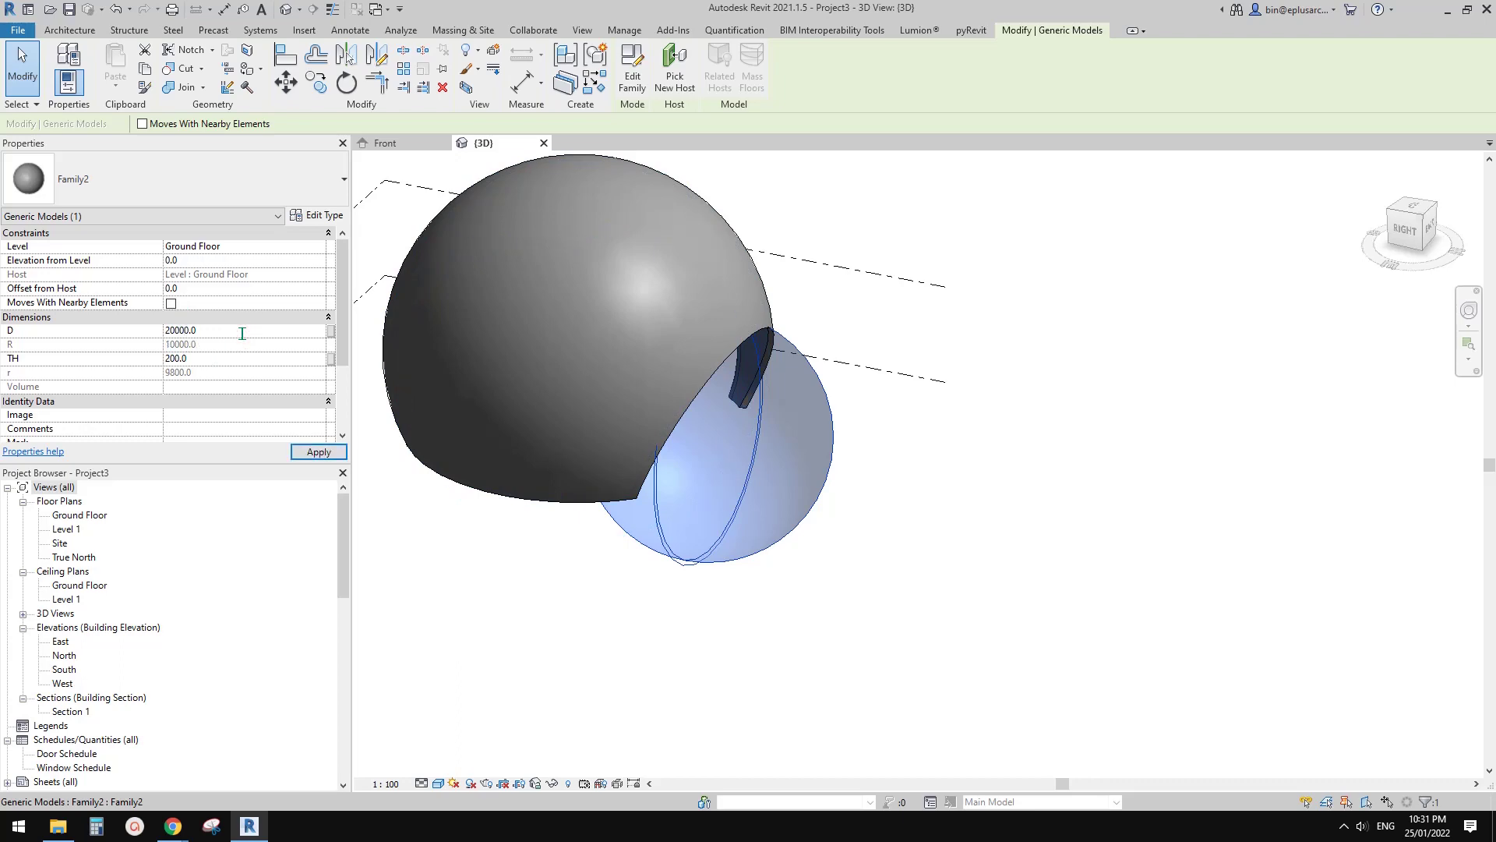
# - Move the 20000 diameter cutting sphere so it overlaps both the large sphere and the small sphere
pyautogui.scroll(-1, 757, 411)
pyautogui.keyDown('shift'); pyautogui.moveTo(803, 477); pyautogui.dragTo(767, 534, button='middle'); pyautogui.keyUp('shift')
pyautogui.moveTo(767, 534); pyautogui.dragTo(807, 582)
pyautogui.keyDown('shift'); pyautogui.moveTo(765, 586); pyautogui.dragTo(881, 589, button='middle'); pyautogui.keyUp('shift')
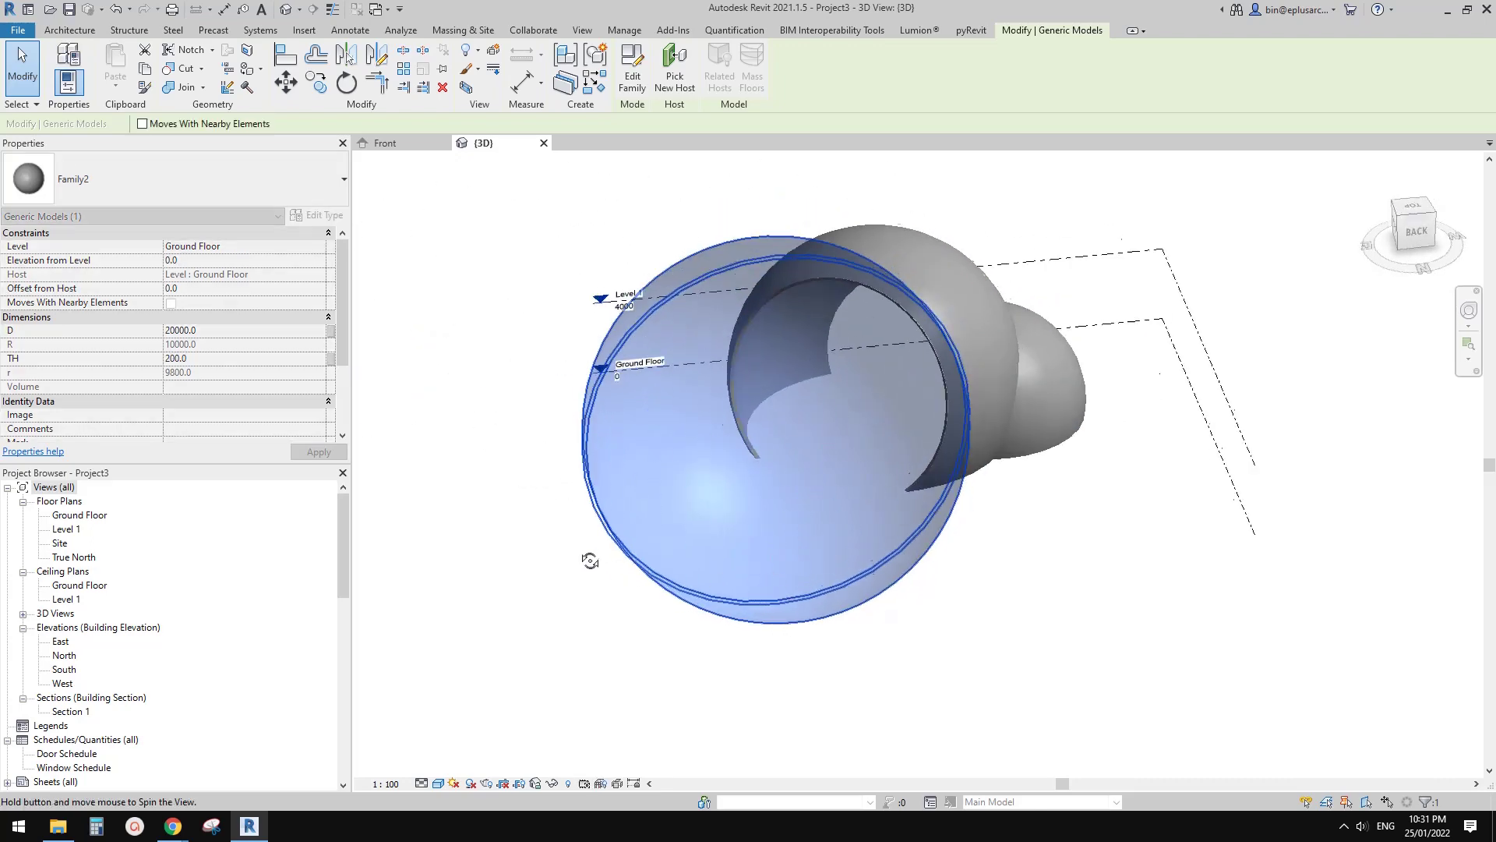
pyautogui.moveTo(868, 585); pyautogui.dragTo(1060, 590)
pyautogui.keyDown('shift'); pyautogui.moveTo(1040, 580); pyautogui.dragTo(860, 498, button='middle'); pyautogui.keyUp('shift')
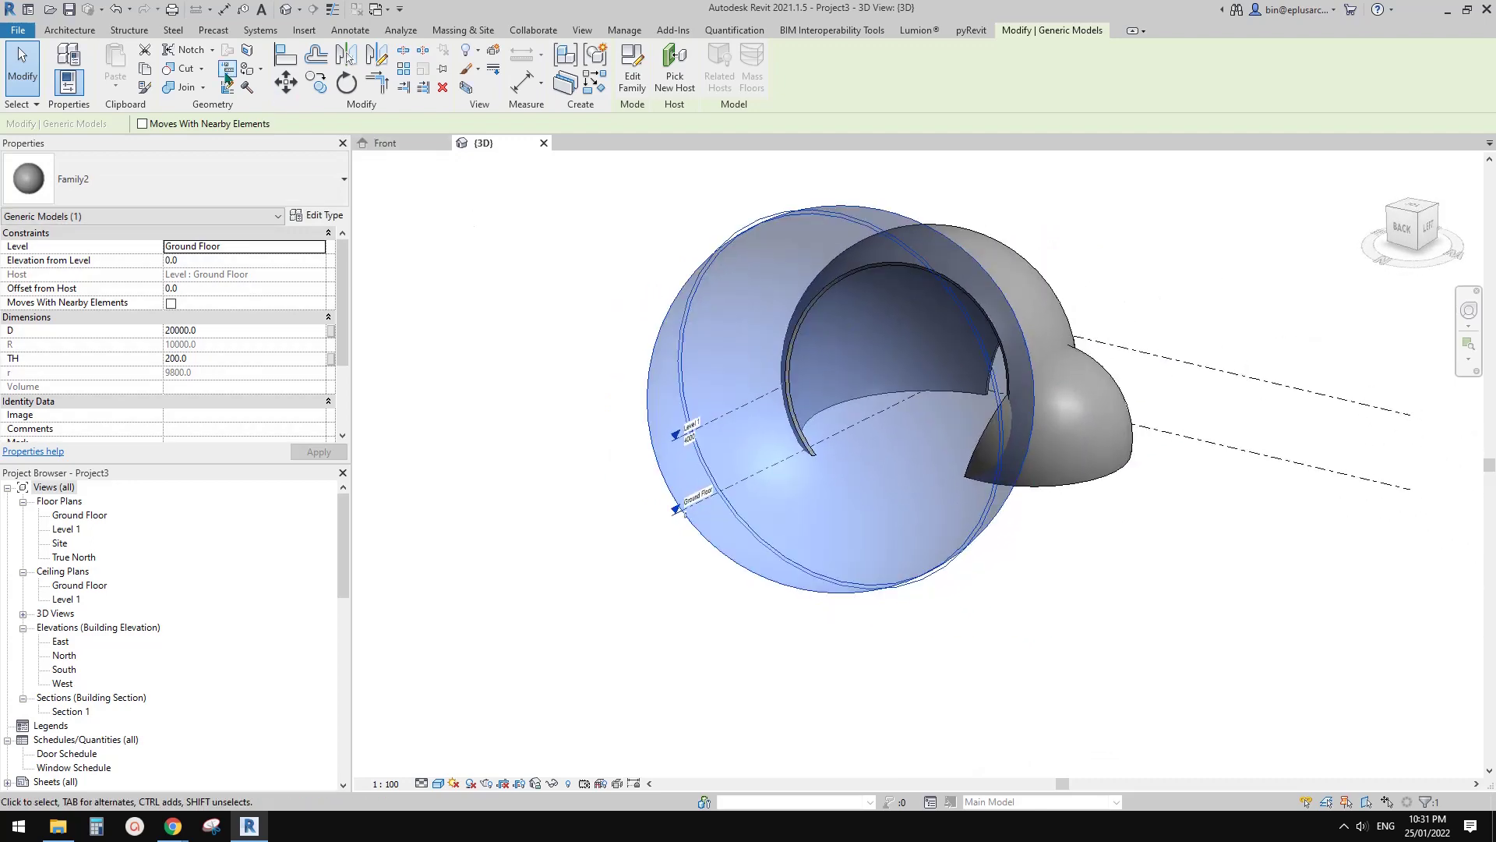
# - Cut the small solid sphere with the 20000 diameter cutting sphere
pyautogui.click(188, 69)
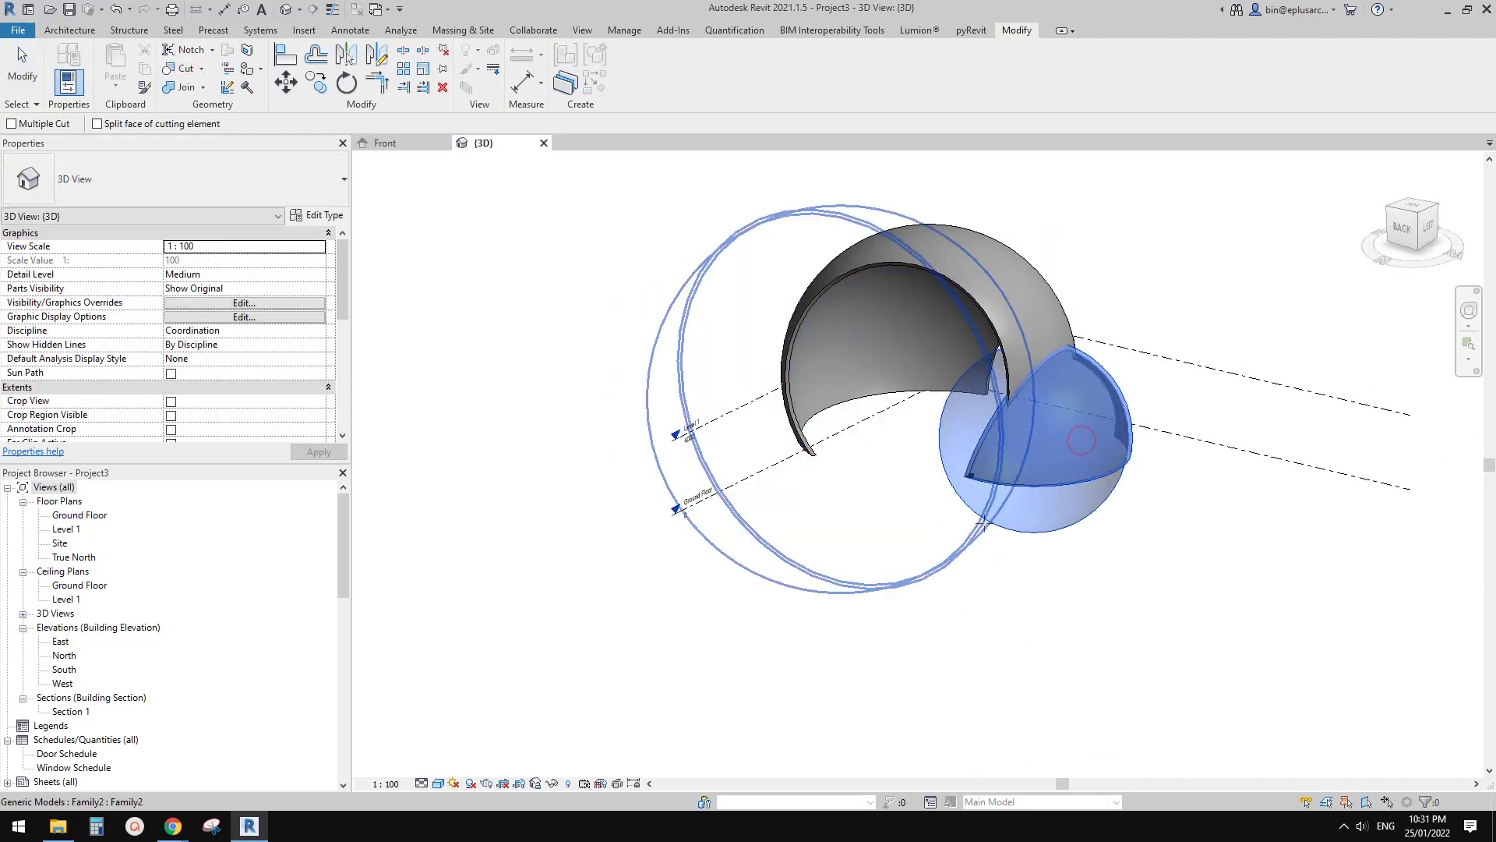
pyautogui.click(1081, 441)
pyautogui.press('Escape')
pyautogui.keyDown('shift'); pyautogui.moveTo(1081, 440); pyautogui.dragTo(935, 532, button='middle'); pyautogui.keyUp('shift')
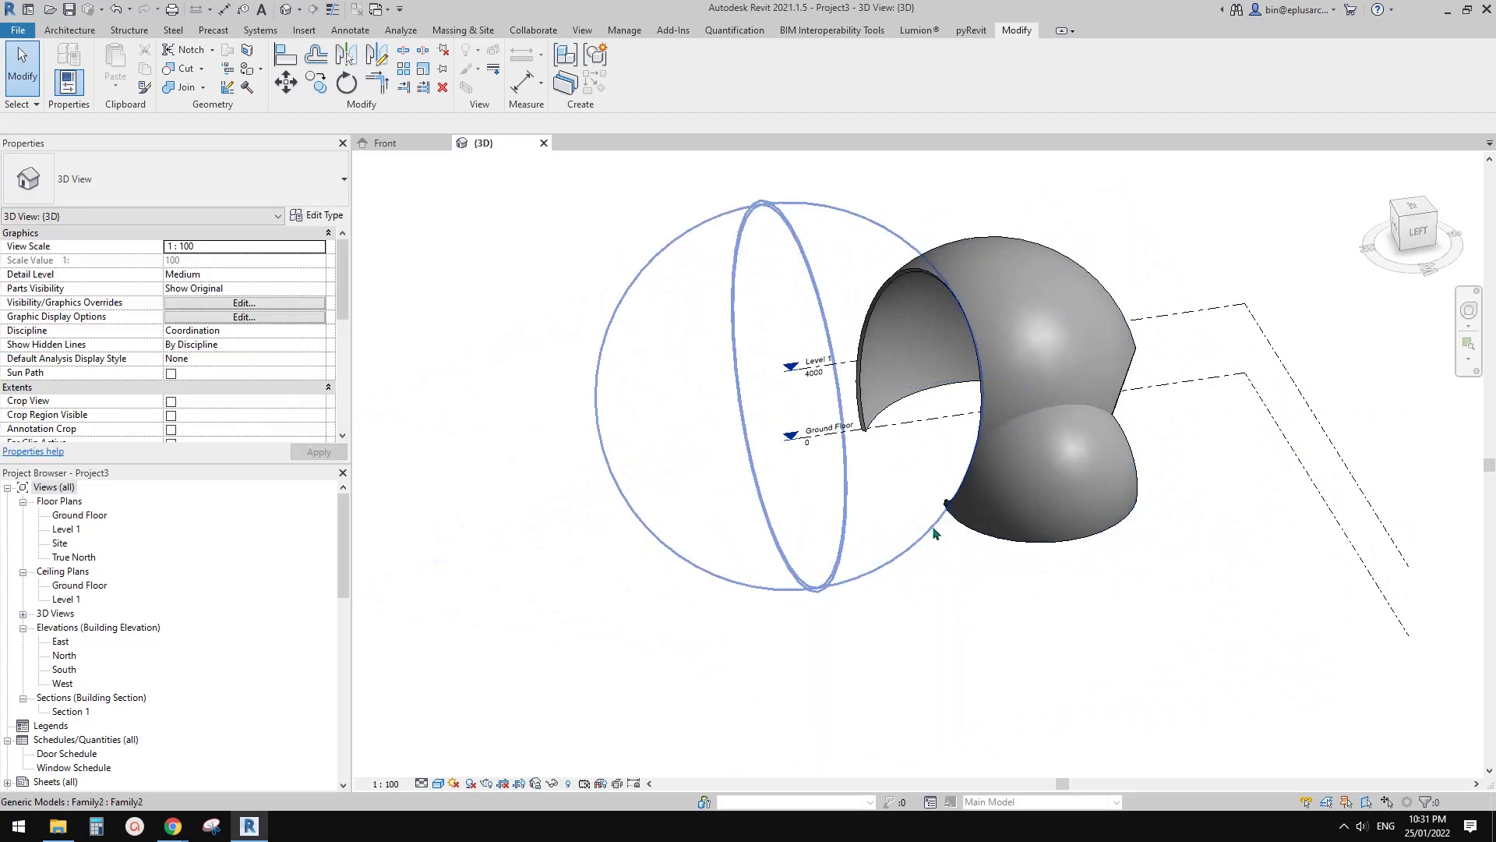
# - Reposition the 20000 diameter cutting sphere slightly against the two solid spheres
pyautogui.click(923, 549)
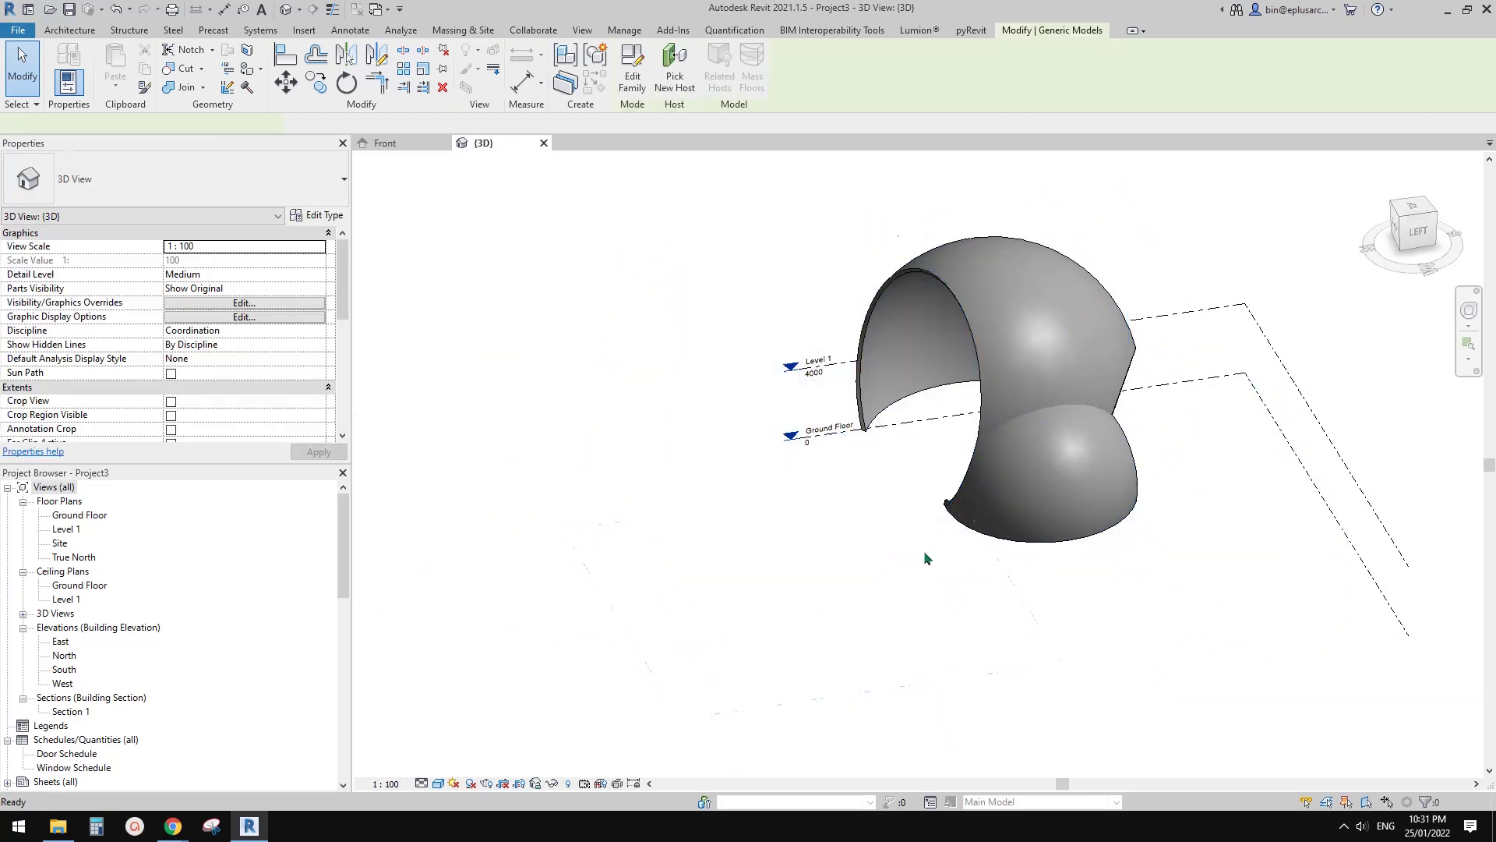
pyautogui.click(849, 533)
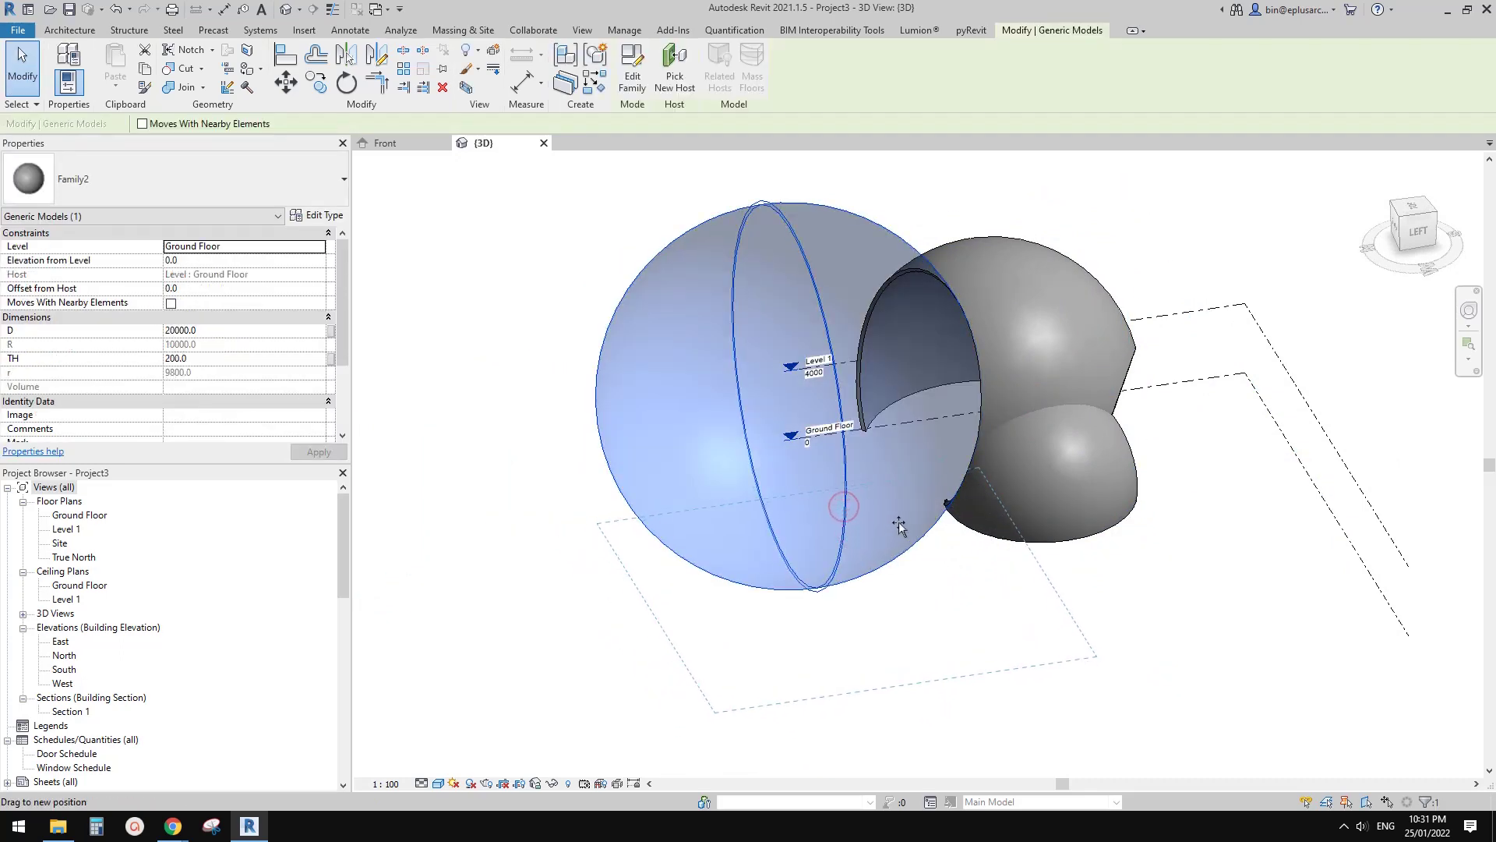
pyautogui.moveTo(900, 522); pyautogui.dragTo(896, 521)
pyautogui.keyDown('shift'); pyautogui.moveTo(922, 528); pyautogui.dragTo(768, 460, button='middle'); pyautogui.keyUp('shift')
pyautogui.click(1159, 489)
pyautogui.scroll(-1, 1159, 493)
# - Copy the front 10000 diameter cutting sphere to the opposite side of the large sphere
pyautogui.click(769, 460)
pyautogui.keyDown('shift'); pyautogui.moveTo(803, 509); pyautogui.dragTo(785, 544, button='middle'); pyautogui.keyUp('shift')
pyautogui.press('c')
pyautogui.press('o')
pyautogui.click(773, 542)
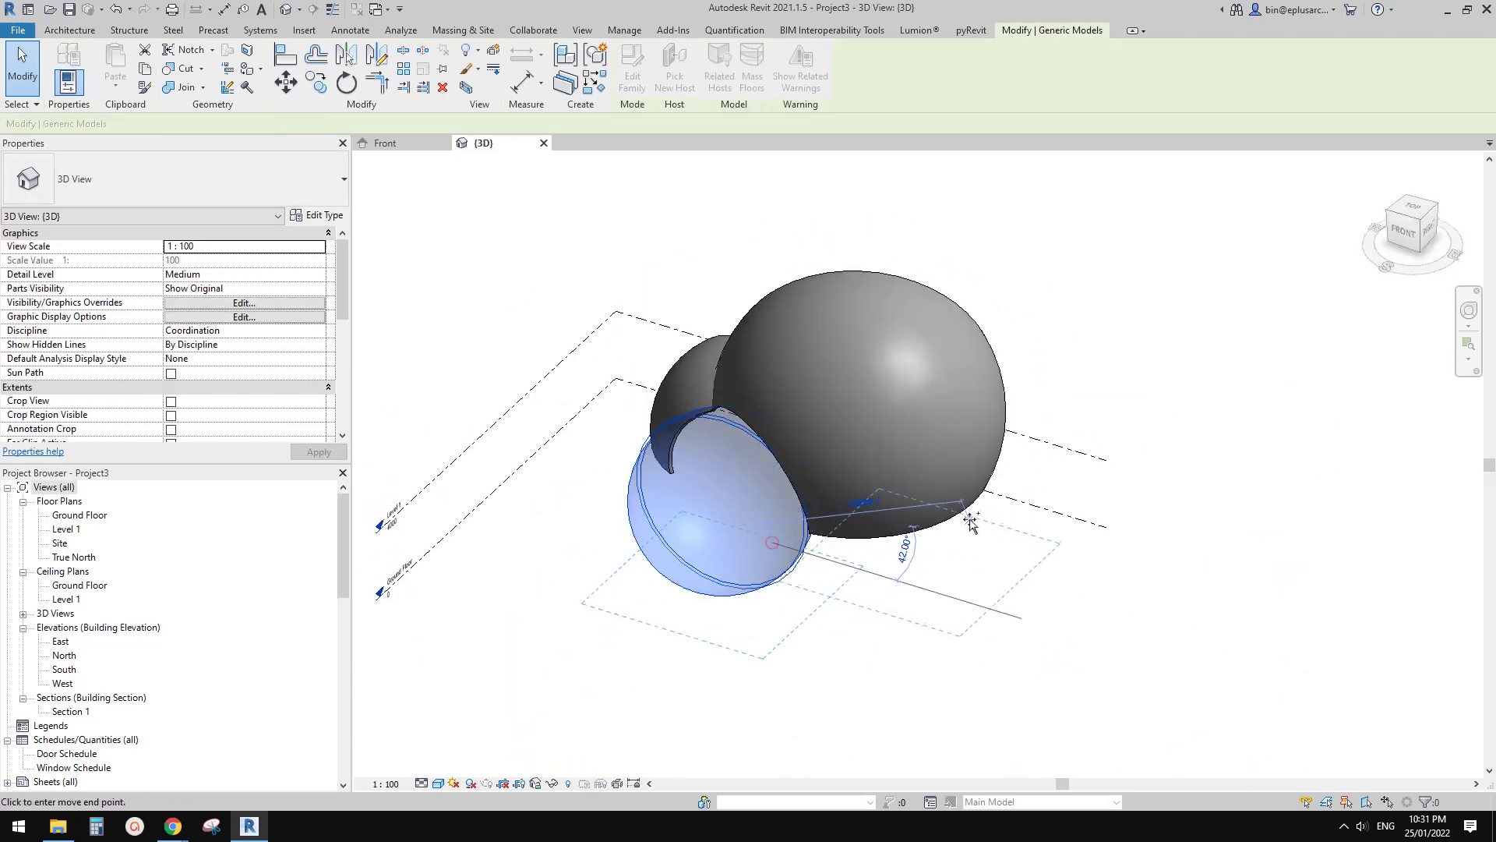
pyautogui.click(1015, 518)
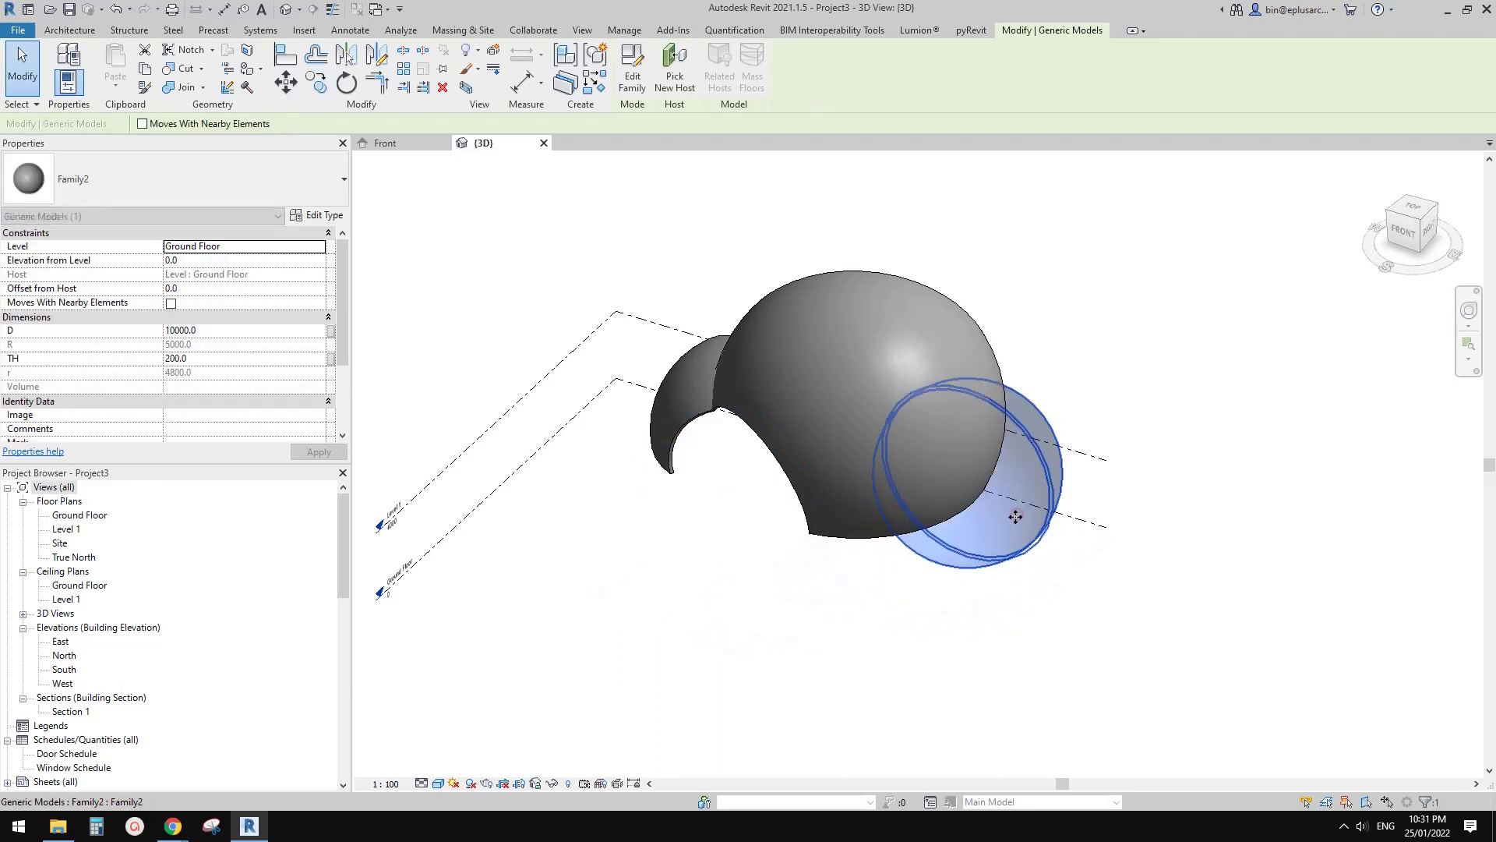
# - Cut the large sphere with the copied 10000 diameter sphere
pyautogui.click(186, 69)
pyautogui.click(843, 390)
pyautogui.click(1005, 462)
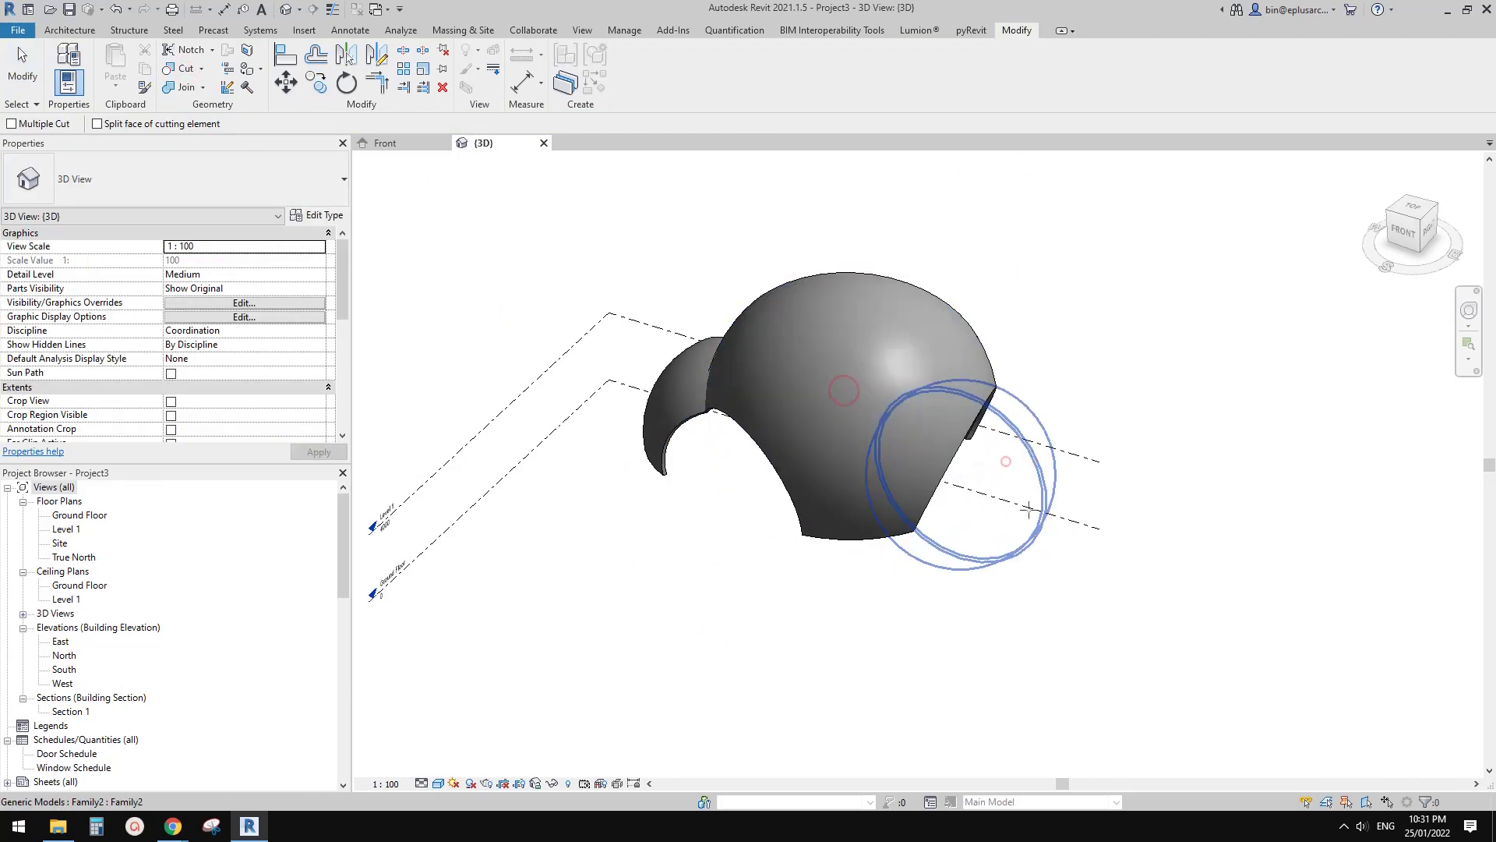
# - Try to nudge the copied cutting sphere up to 100 above Ground Floor in the right view
pyautogui.click(1036, 553)
pyautogui.click(1429, 231)
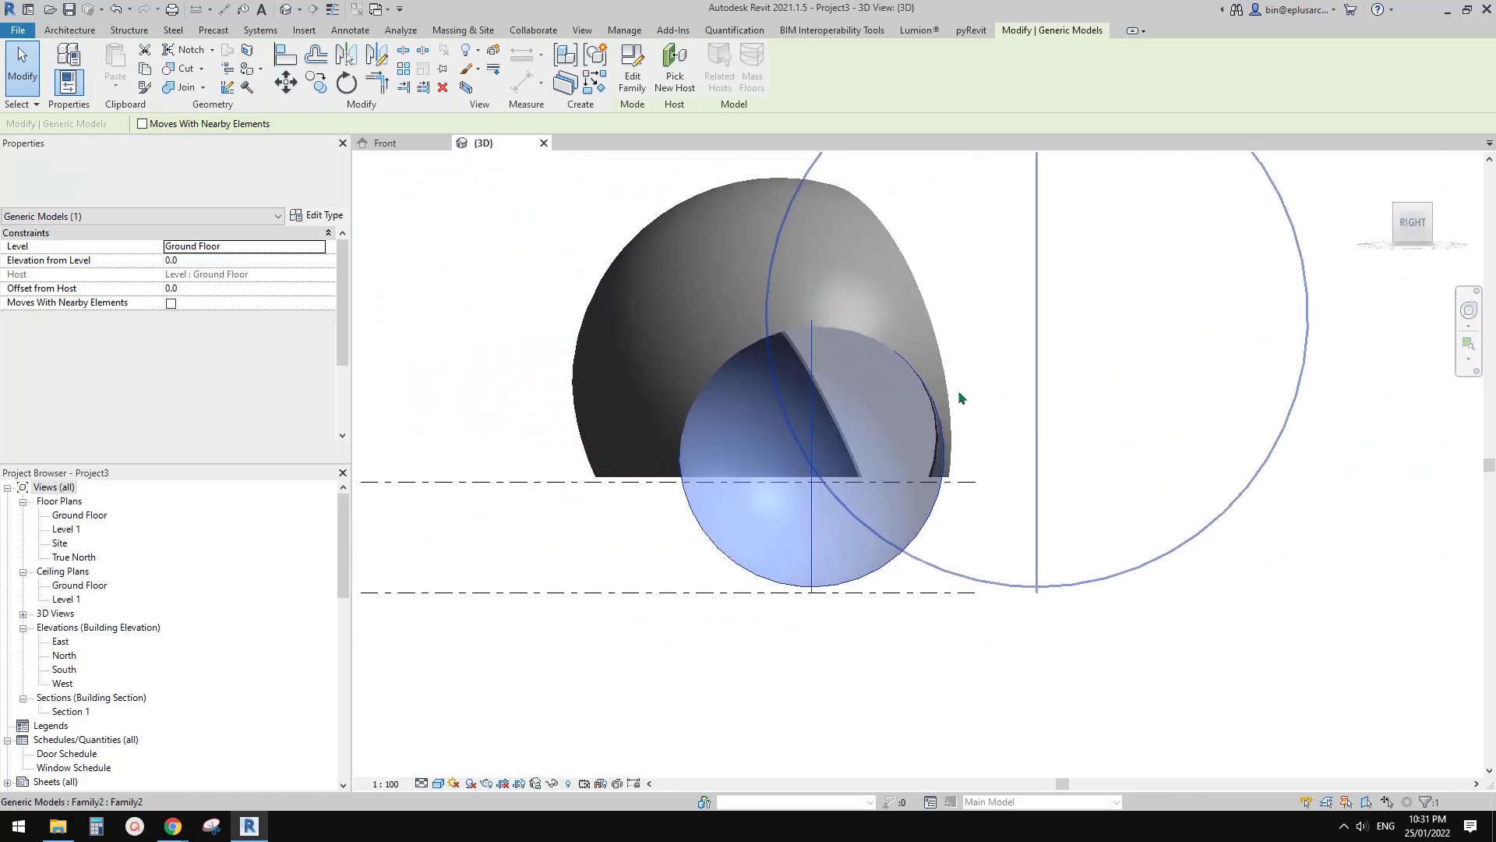
pyautogui.press('Up')
pyautogui.press('Up')
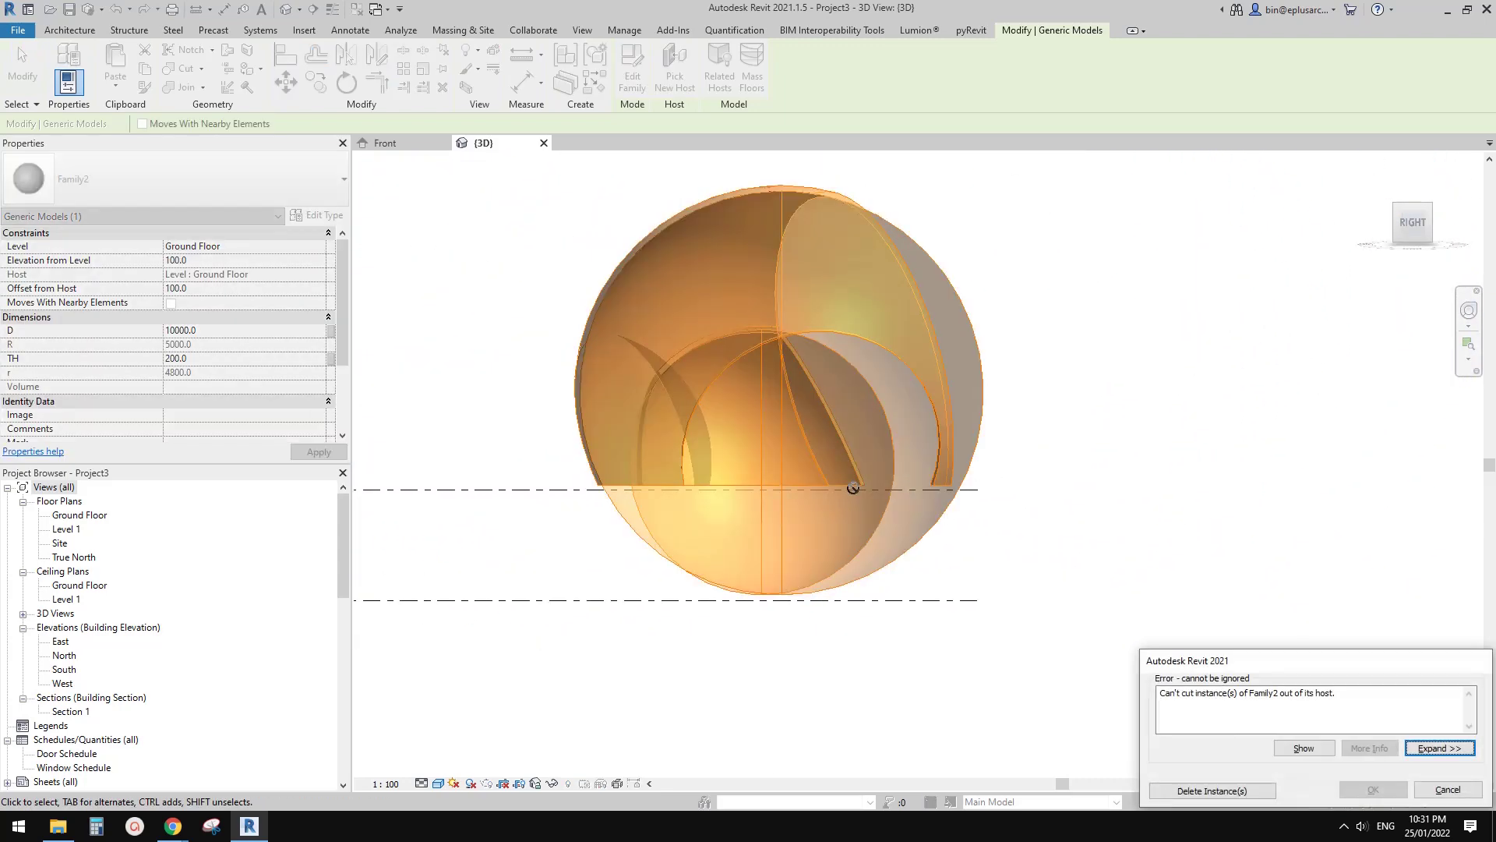
pyautogui.click(1448, 790)
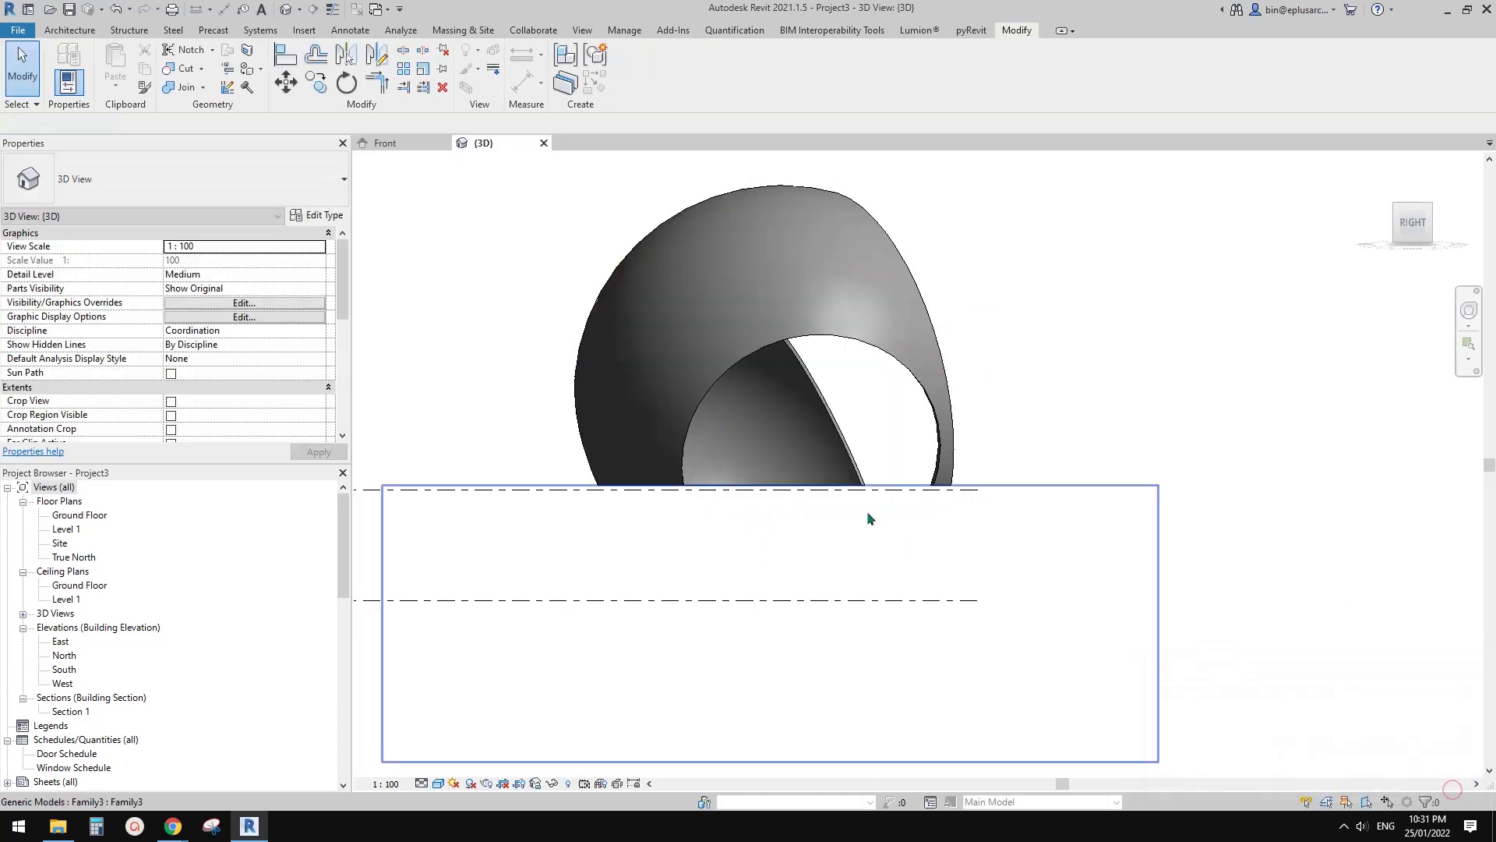
# - Try to move the copied cutting sphere up to about 3664 above Ground Floor
pyautogui.click(874, 349)
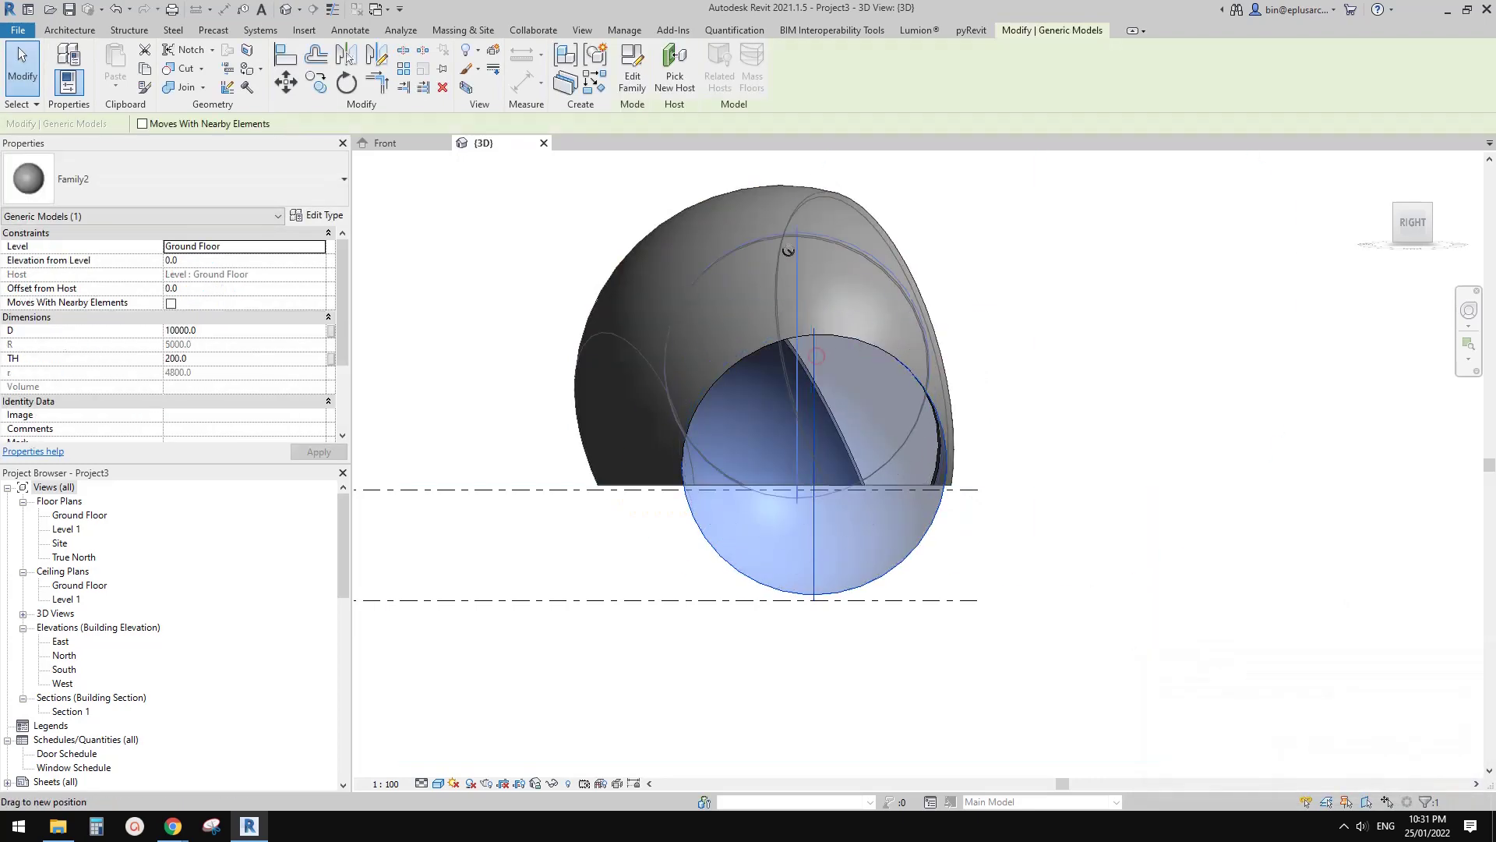
pyautogui.moveTo(788, 250); pyautogui.dragTo(802, 278)
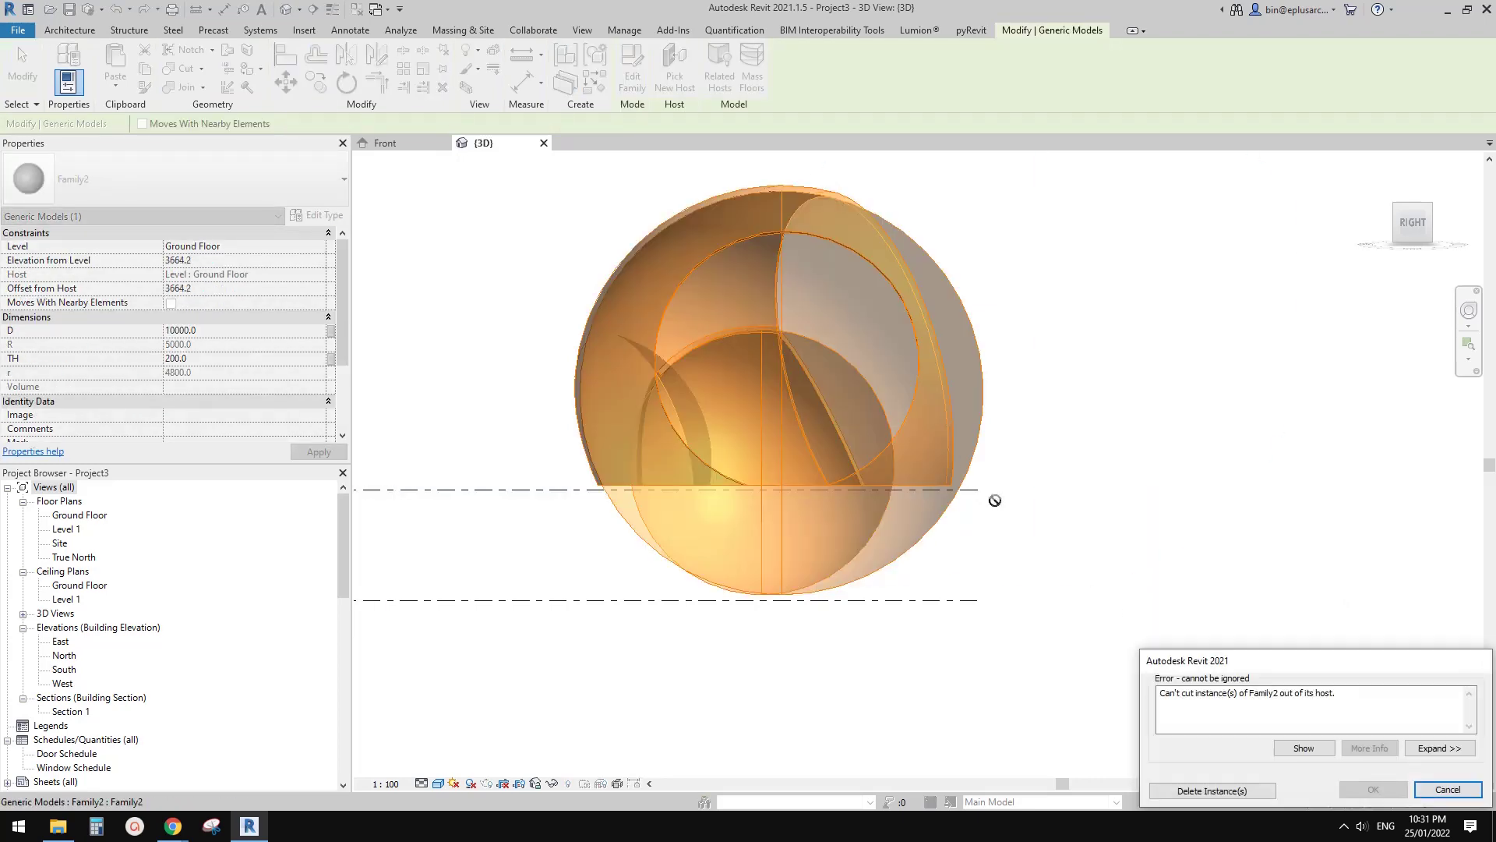
pyautogui.click(1447, 789)
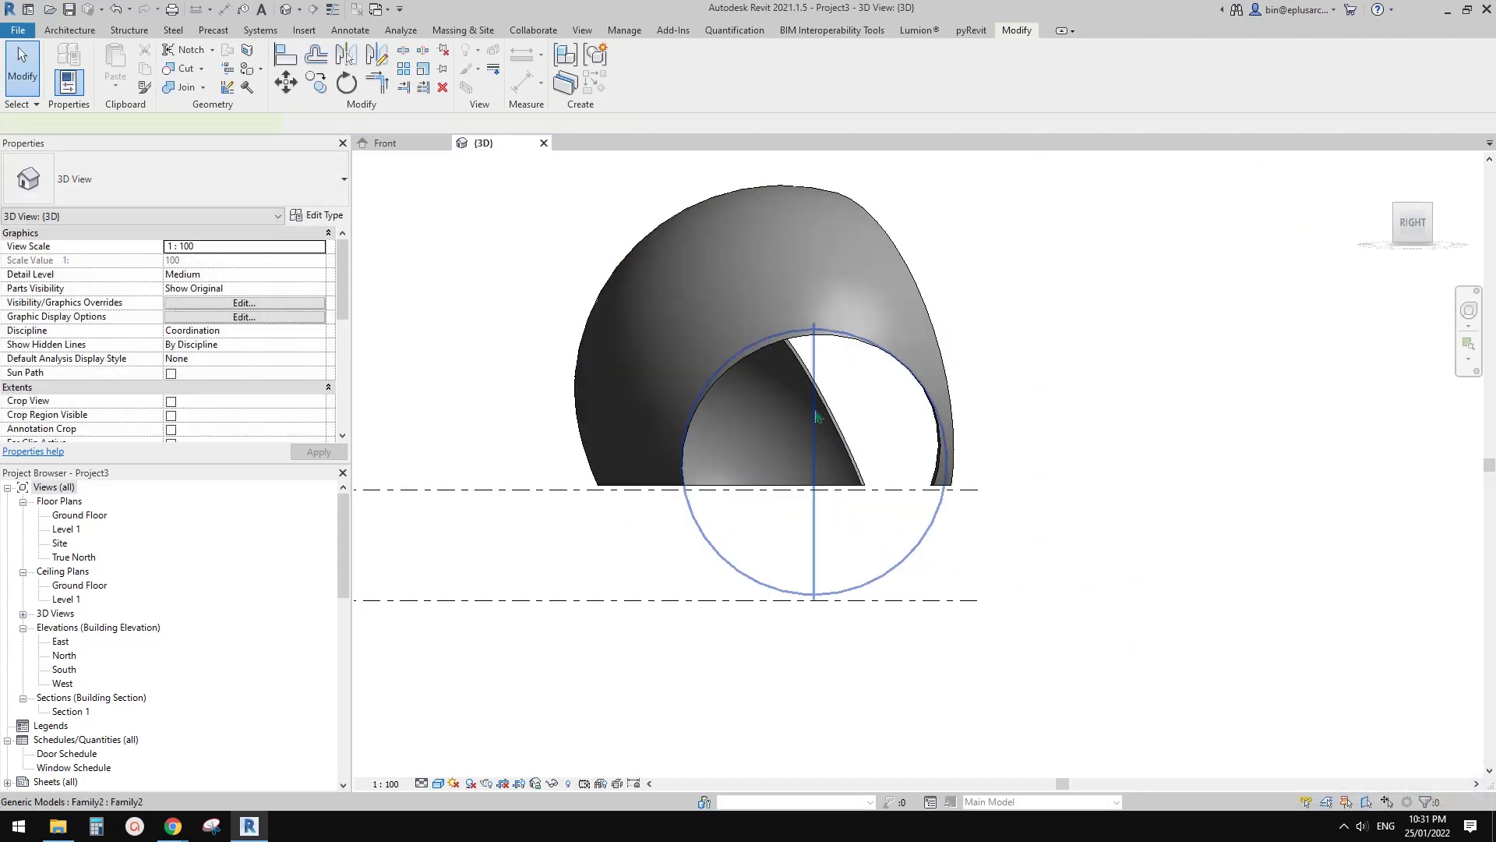
# - Try other heights for the copied cutting sphere, from about 4566 above to about 1578 below Ground Floor
pyautogui.moveTo(775, 286); pyautogui.dragTo(812, 341)
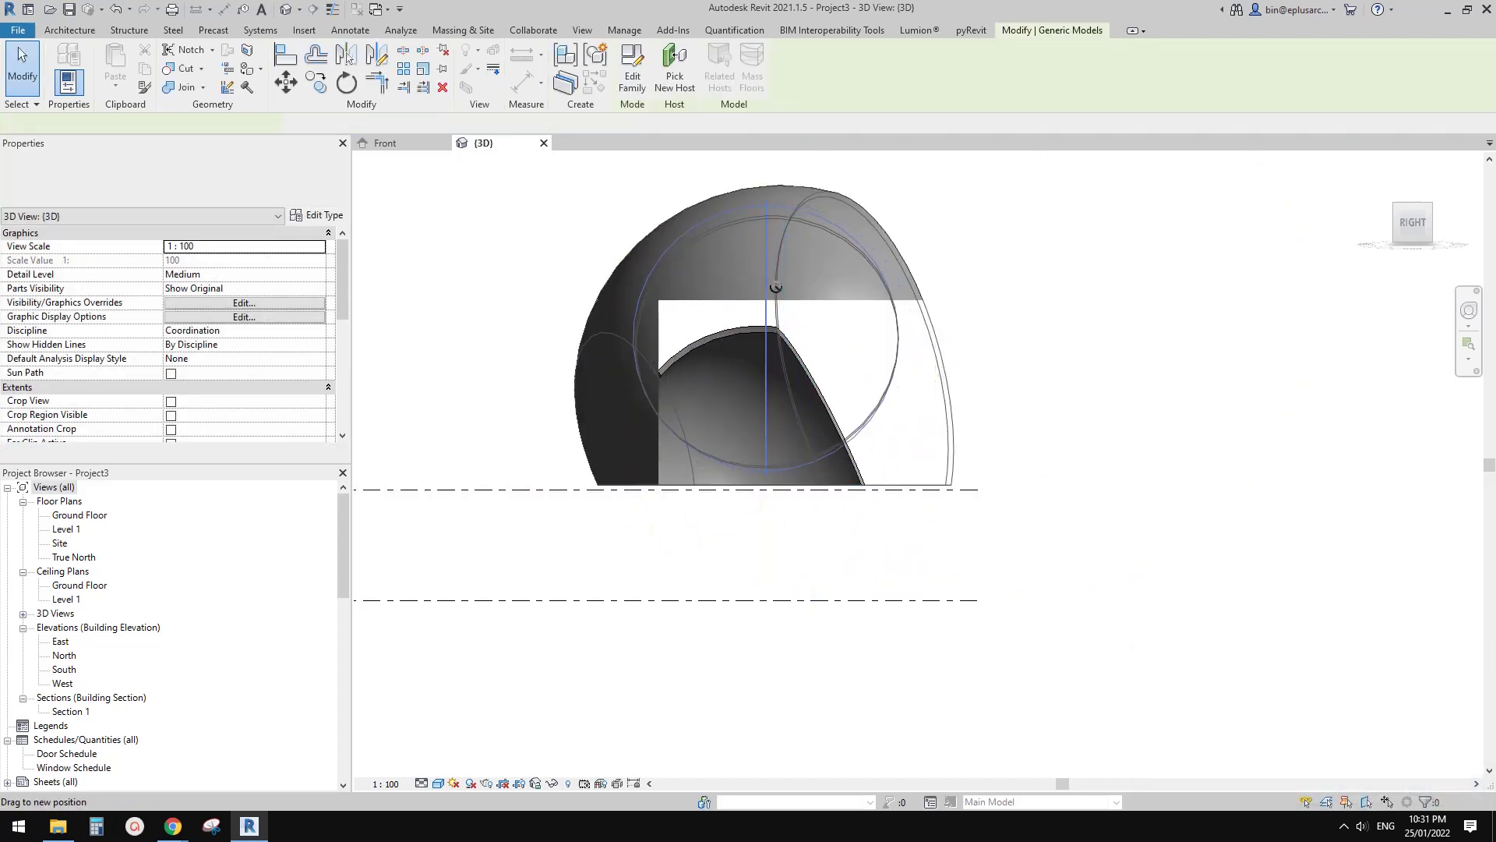
pyautogui.moveTo(775, 286); pyautogui.dragTo(752, 329)
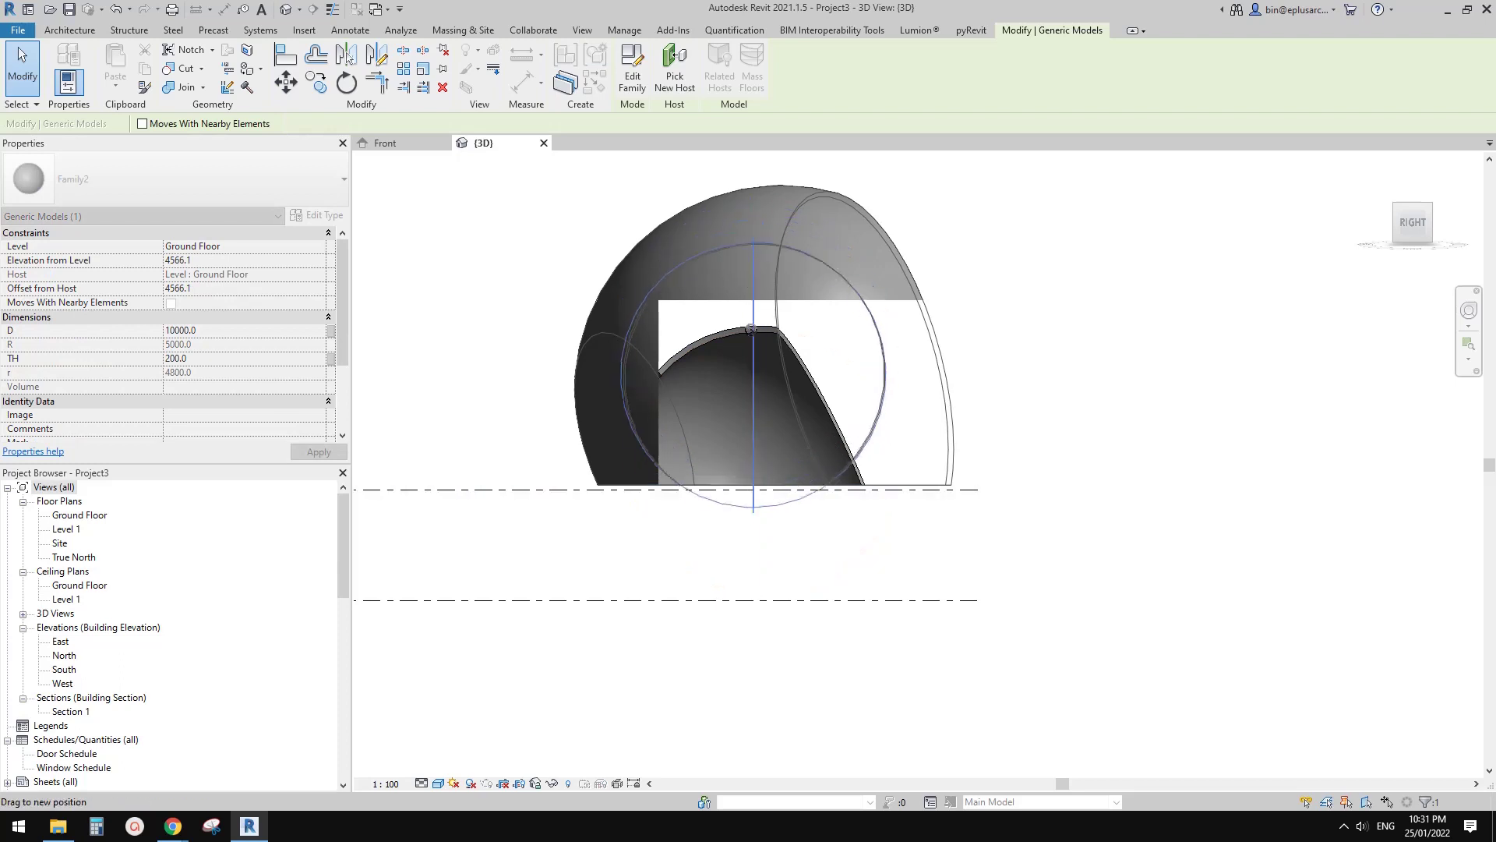
pyautogui.moveTo(777, 453); pyautogui.dragTo(777, 455)
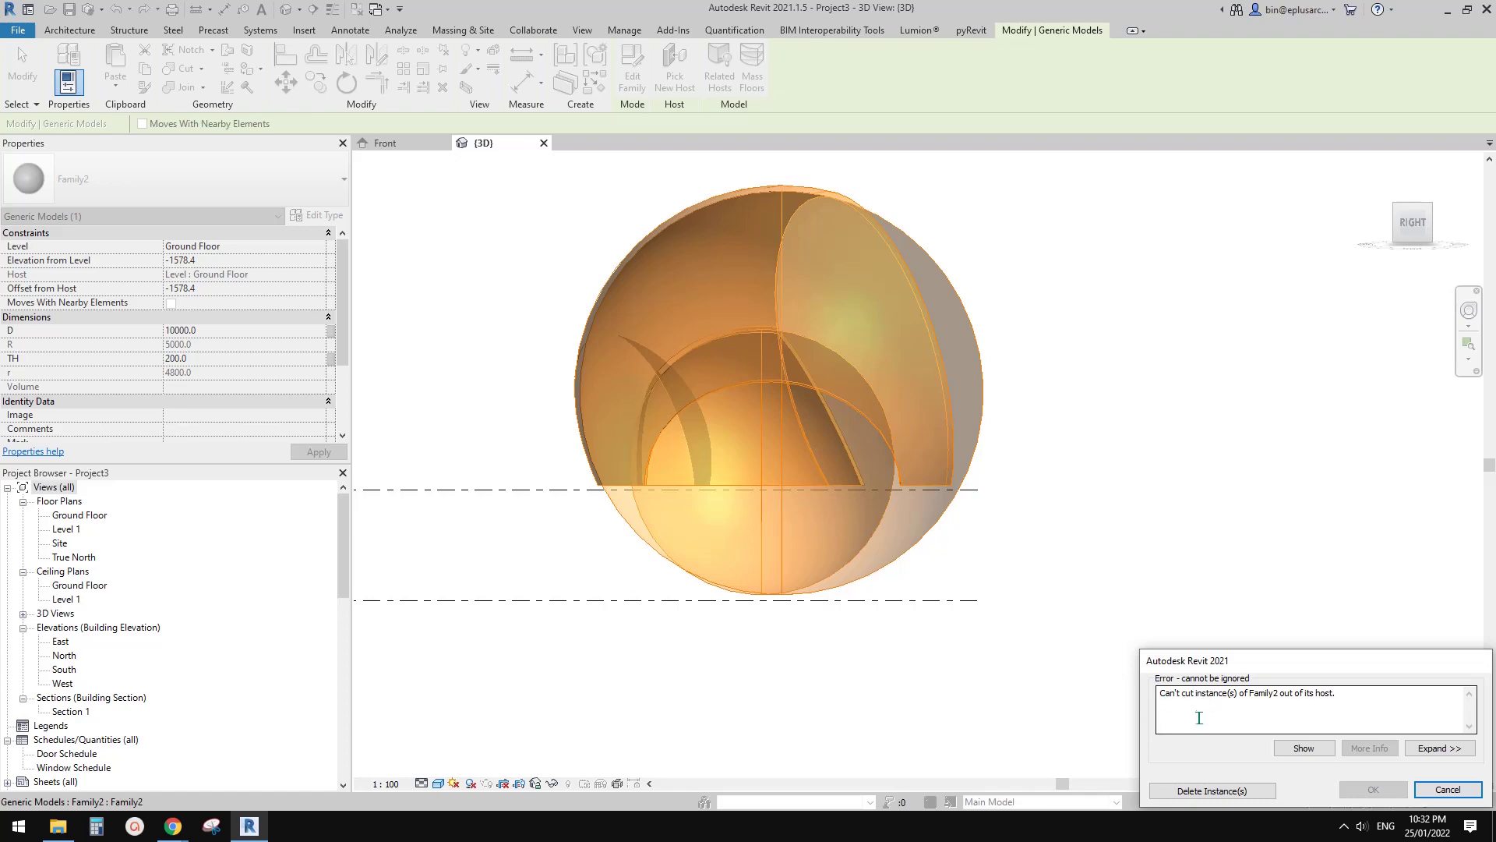
pyautogui.click(1448, 789)
# - Try to move the copied 10000 diameter cutting sphere in the front view, down to about 1236 below Ground Floor
pyautogui.scroll(-2, 979, 534)
pyautogui.keyDown('shift'); pyautogui.moveTo(980, 534); pyautogui.dragTo(1079, 612, button='middle'); pyautogui.keyUp('shift')
pyautogui.click(933, 442)
pyautogui.keyDown('shift'); pyautogui.moveTo(934, 446); pyautogui.dragTo(1105, 443, button='middle'); pyautogui.keyUp('shift')
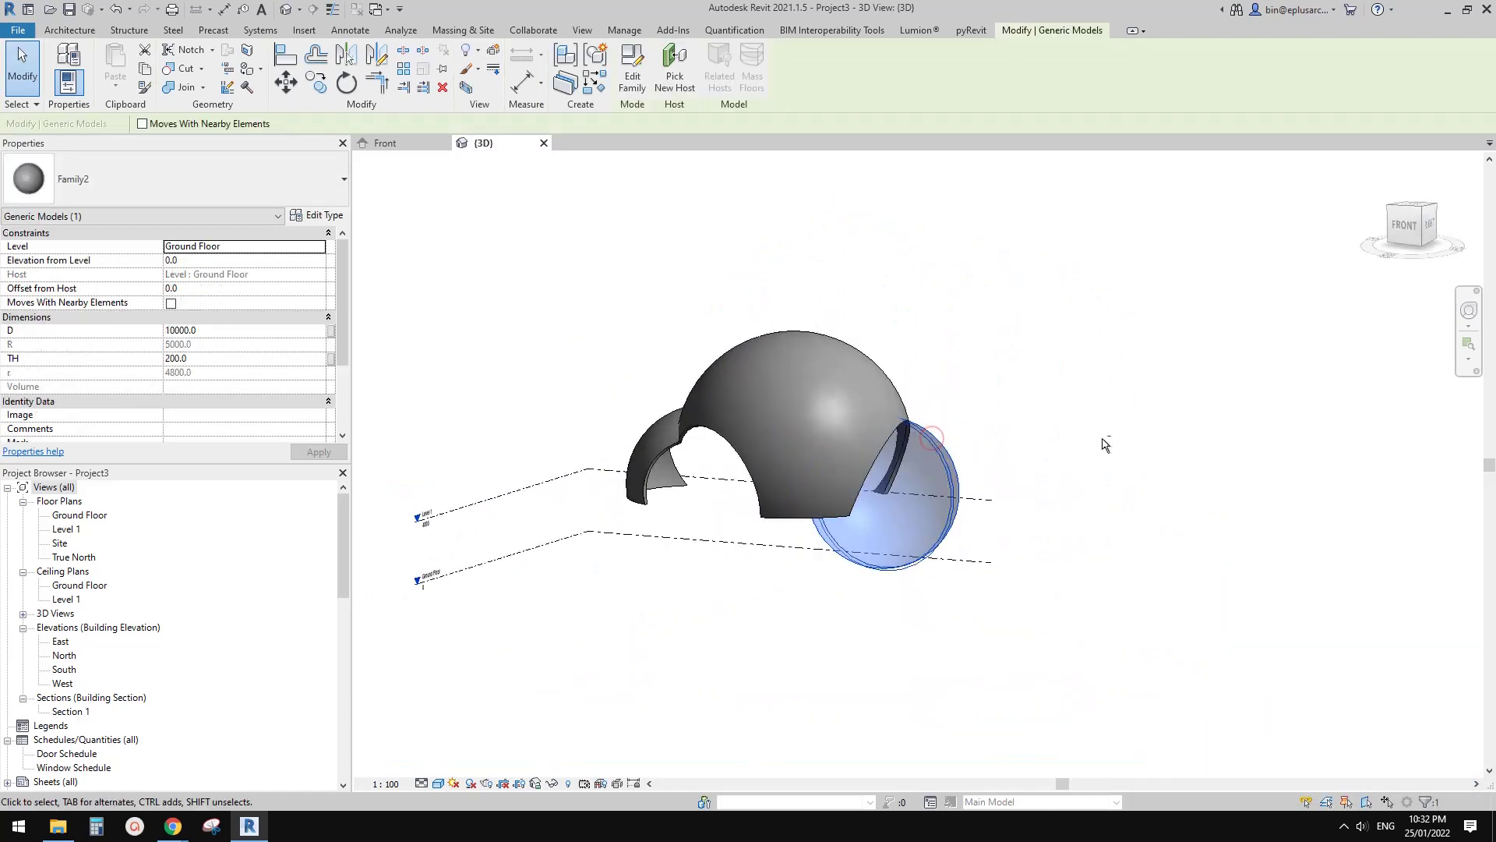
pyautogui.click(1405, 232)
pyautogui.moveTo(1078, 436); pyautogui.dragTo(1158, 434)
pyautogui.click(1448, 790)
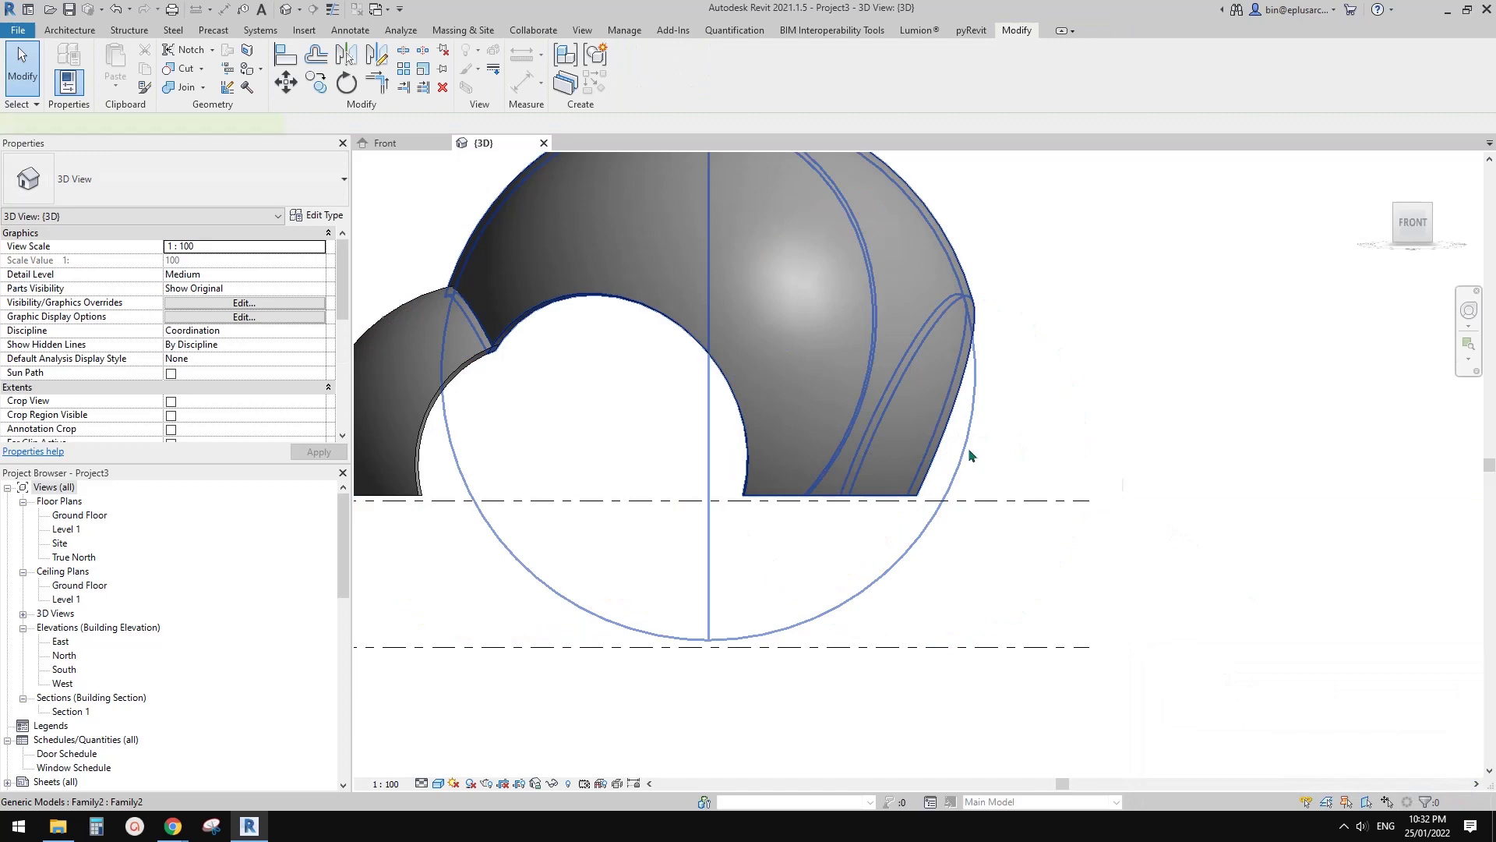
pyautogui.click(968, 448)
pyautogui.click(1012, 402)
pyautogui.moveTo(1077, 376); pyautogui.dragTo(1193, 423)
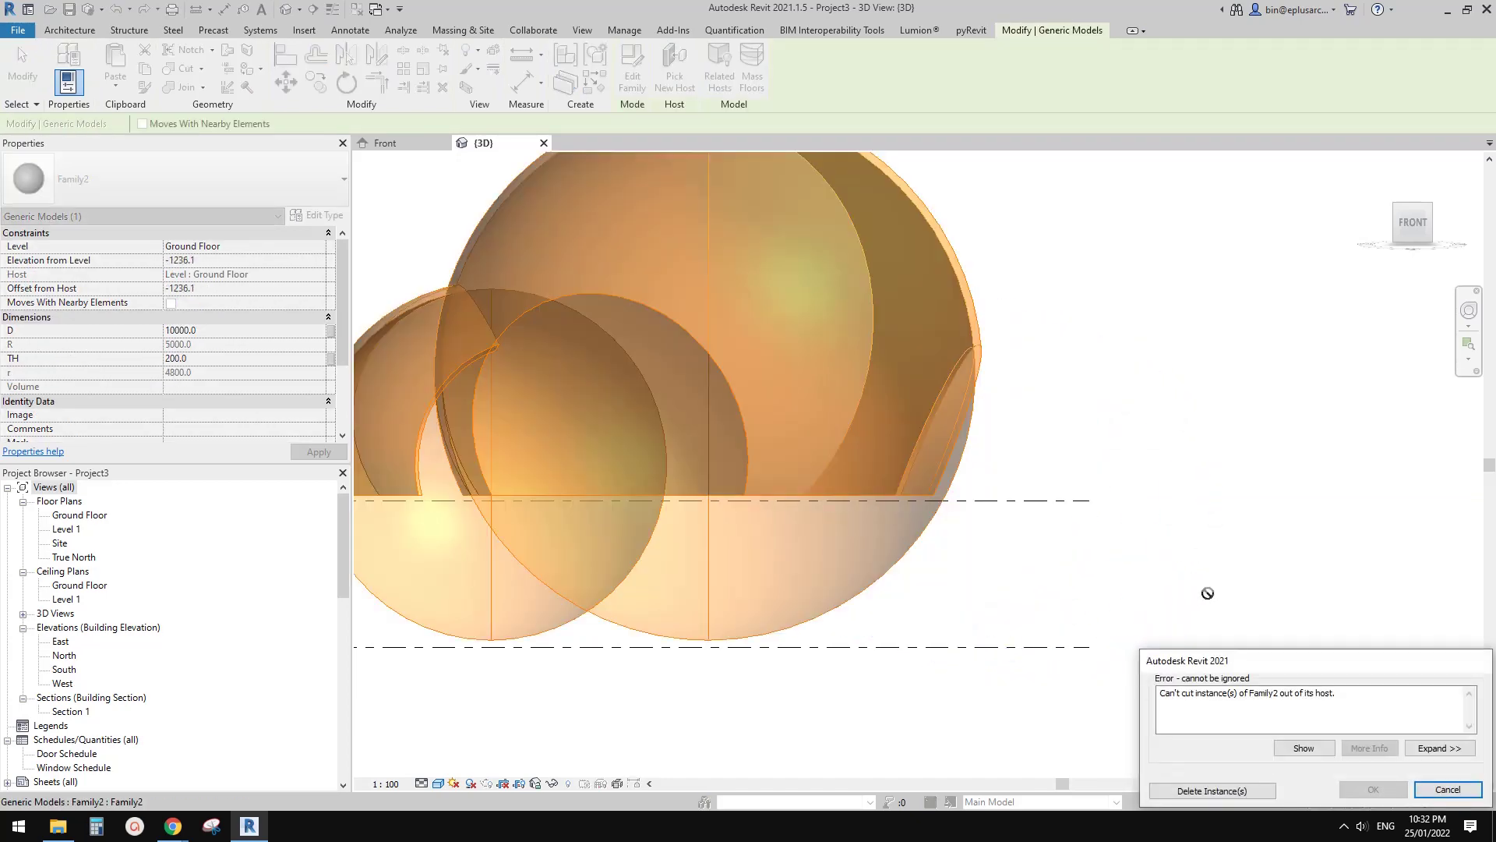
pyautogui.click(1448, 789)
# - Try to shift the copied 10000 diameter cutting sphere horizontally at Ground Floor elevation in an angled 3D view
pyautogui.keyDown('shift'); pyautogui.moveTo(1091, 538); pyautogui.dragTo(959, 536, button='middle'); pyautogui.keyUp('shift')
pyautogui.click(959, 537)
pyautogui.moveTo(927, 561); pyautogui.dragTo(903, 569)
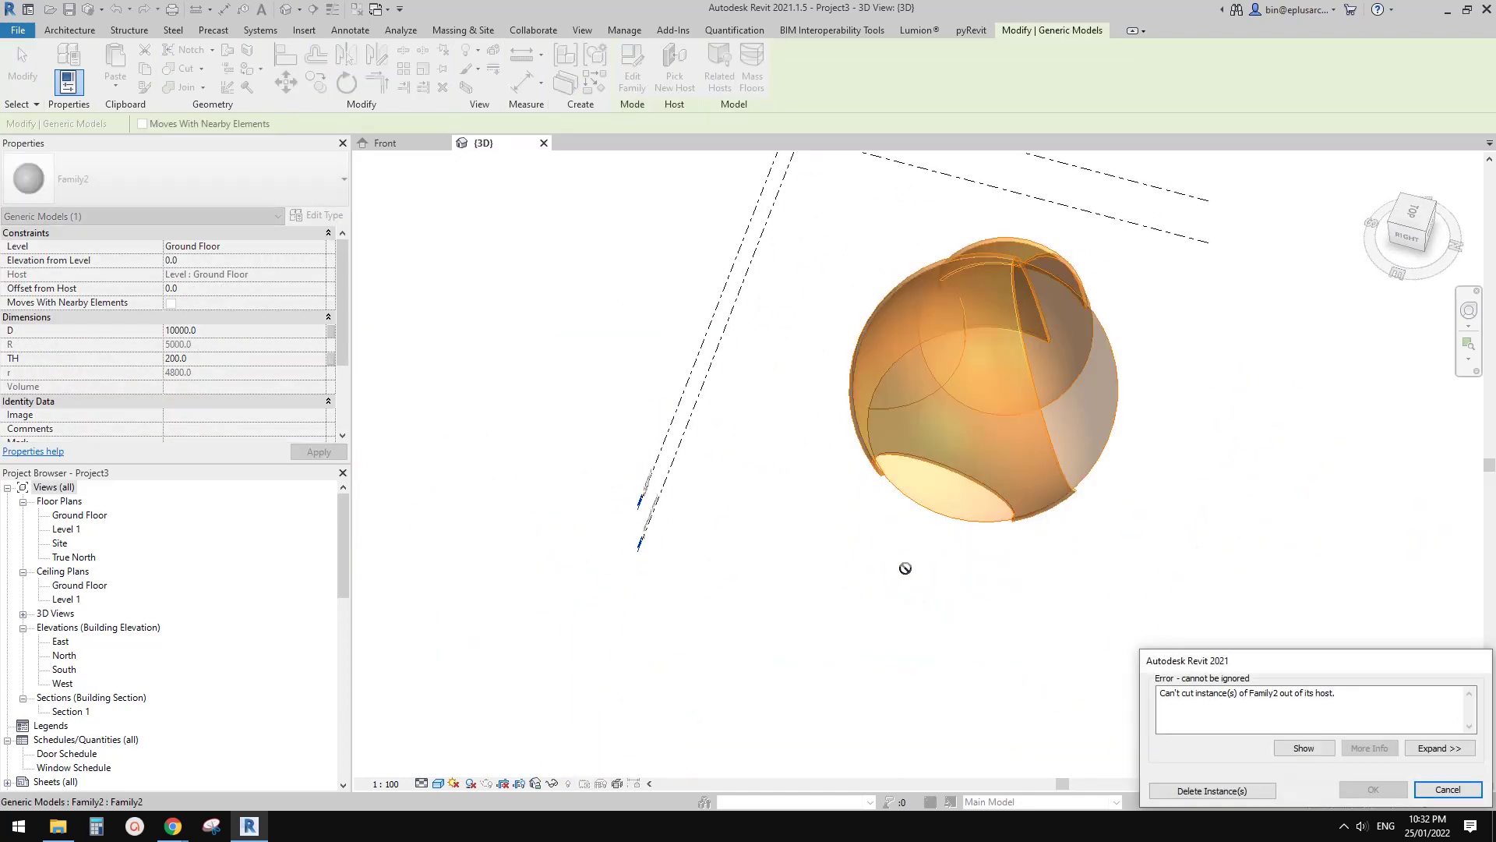
pyautogui.click(1448, 789)
# - Try to move the 20000 diameter cutting sphere slightly in a view from above
pyautogui.keyDown('shift'); pyautogui.moveTo(1169, 624); pyautogui.dragTo(1005, 521, button='middle'); pyautogui.keyUp('shift')
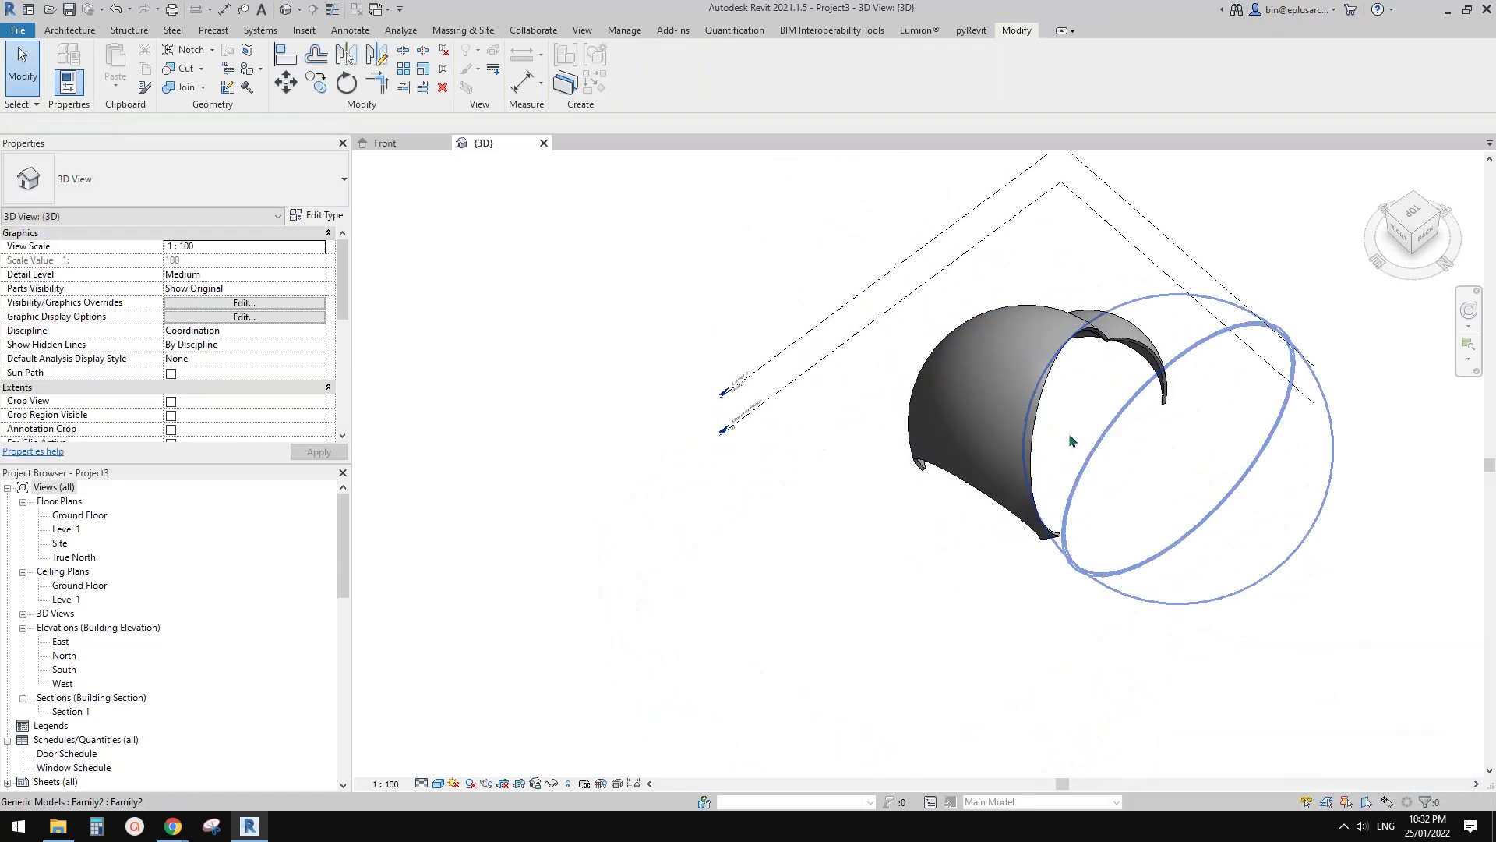
pyautogui.keyDown('shift'); pyautogui.moveTo(1068, 432); pyautogui.dragTo(1239, 538, button='middle'); pyautogui.keyUp('shift')
pyautogui.click(1113, 269)
pyautogui.keyDown('shift'); pyautogui.moveTo(1113, 268); pyautogui.dragTo(995, 368, button='middle'); pyautogui.keyUp('shift')
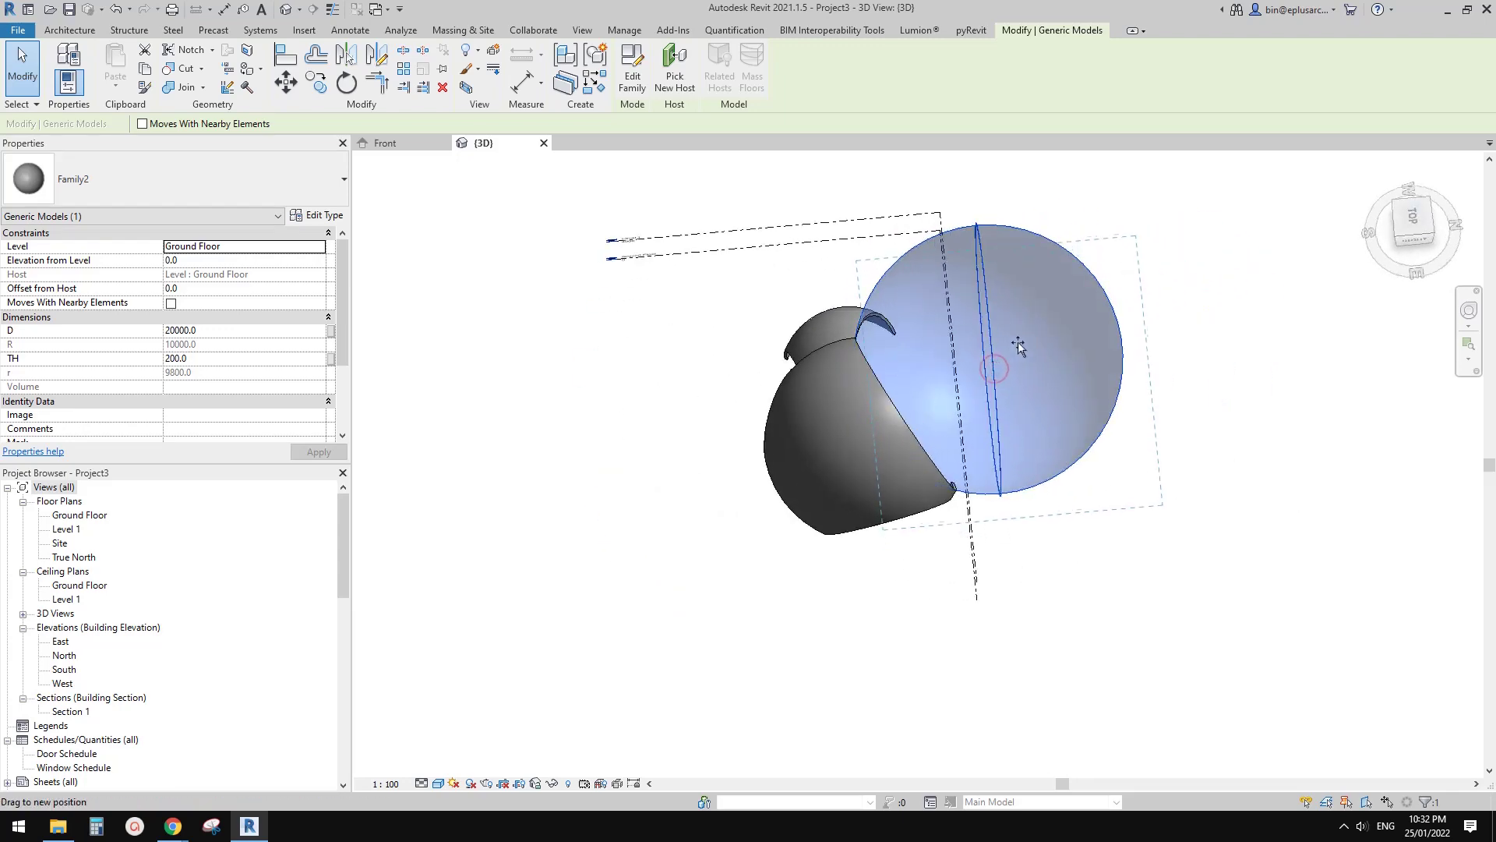
pyautogui.moveTo(1018, 343); pyautogui.dragTo(1018, 342)
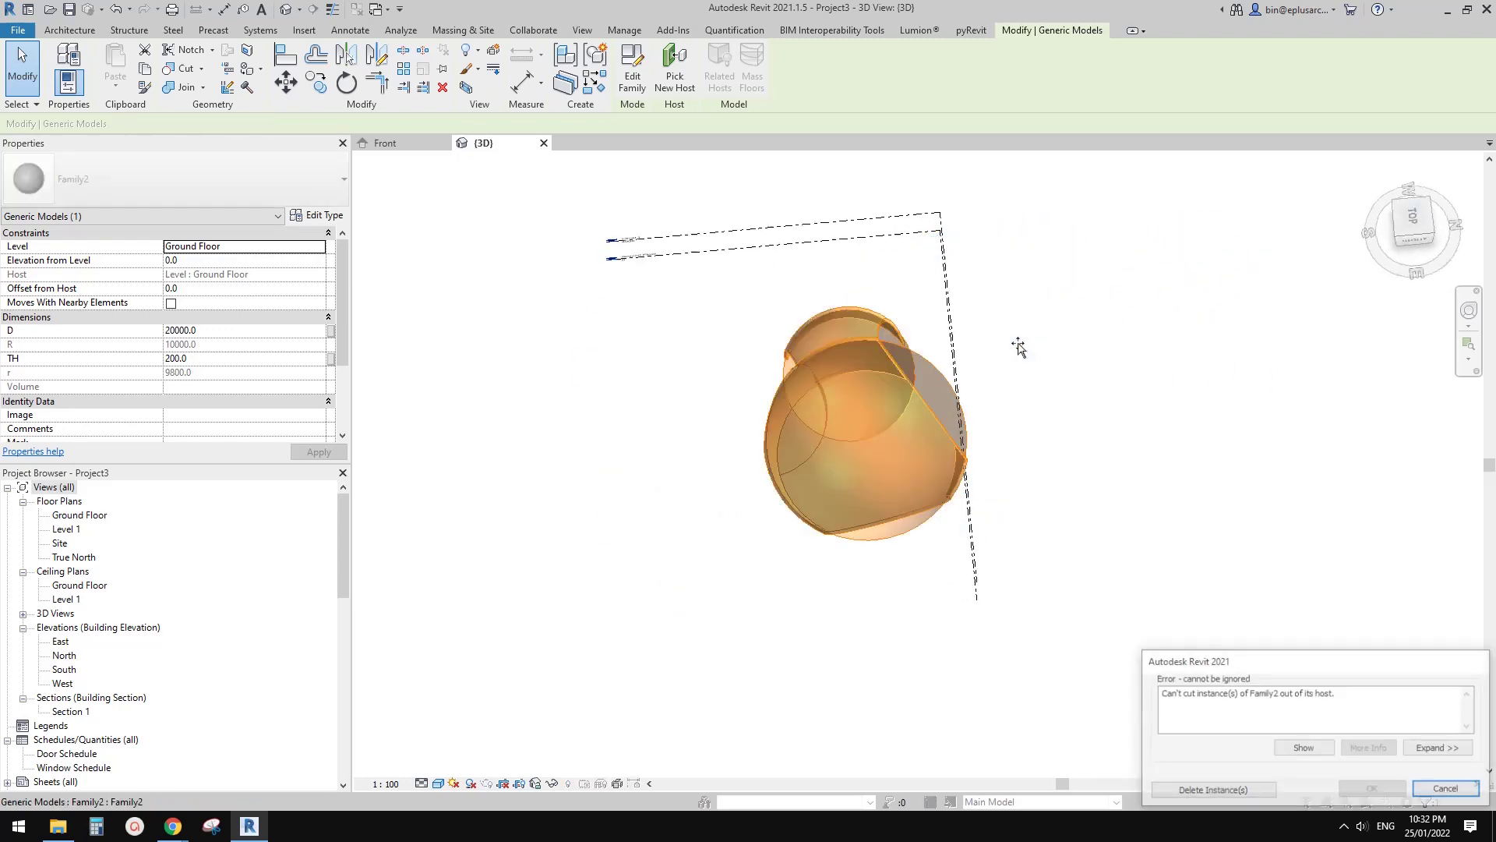
pyautogui.click(1449, 789)
# - Move the void box horizontally away from the spheres so that it no longer cuts them
pyautogui.click(1116, 508)
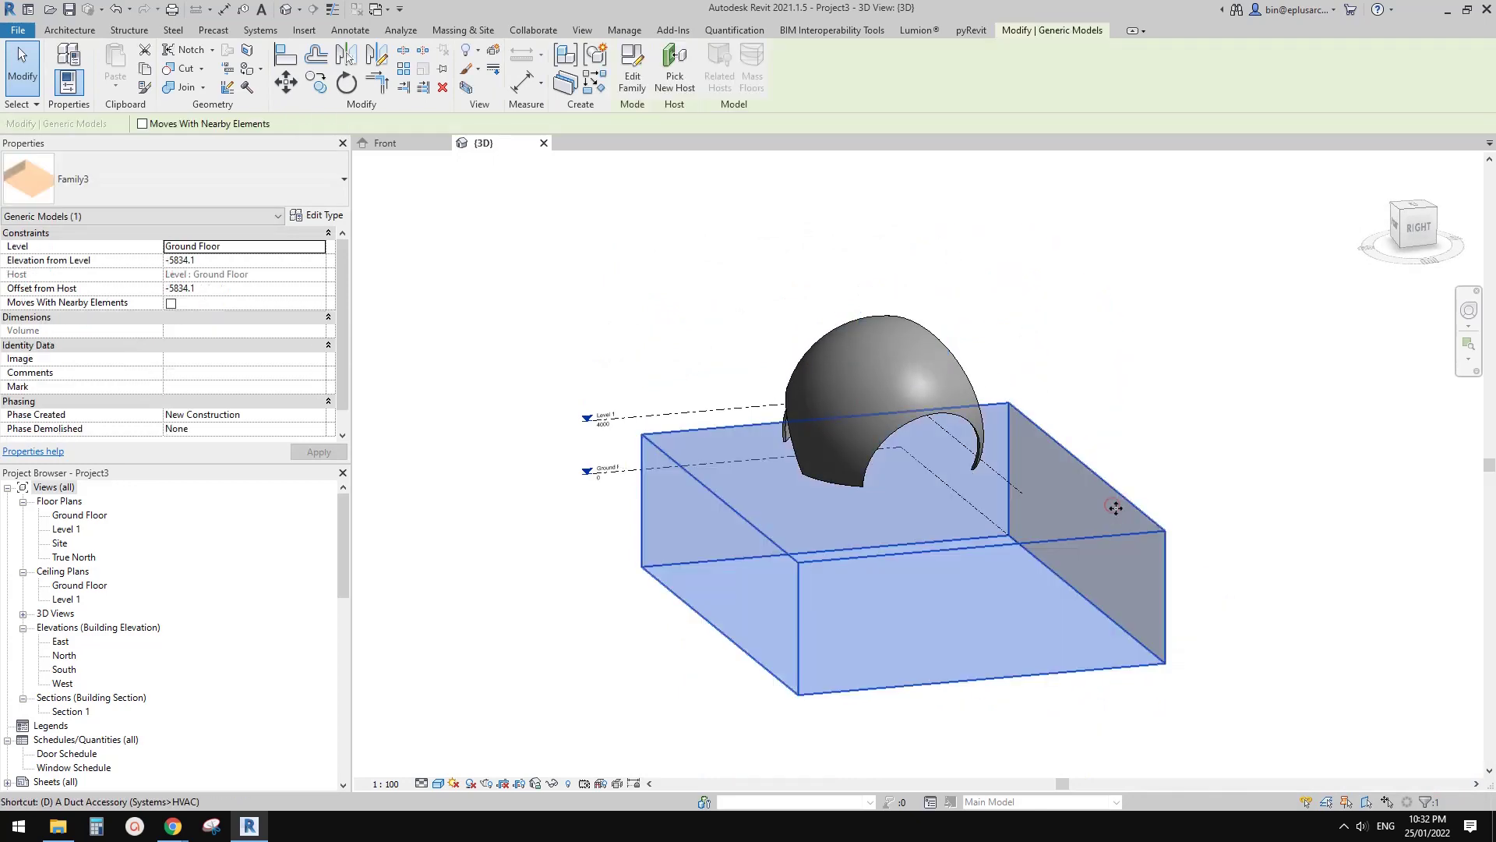
pyautogui.moveTo(1100, 532); pyautogui.dragTo(1098, 532, button='middle')
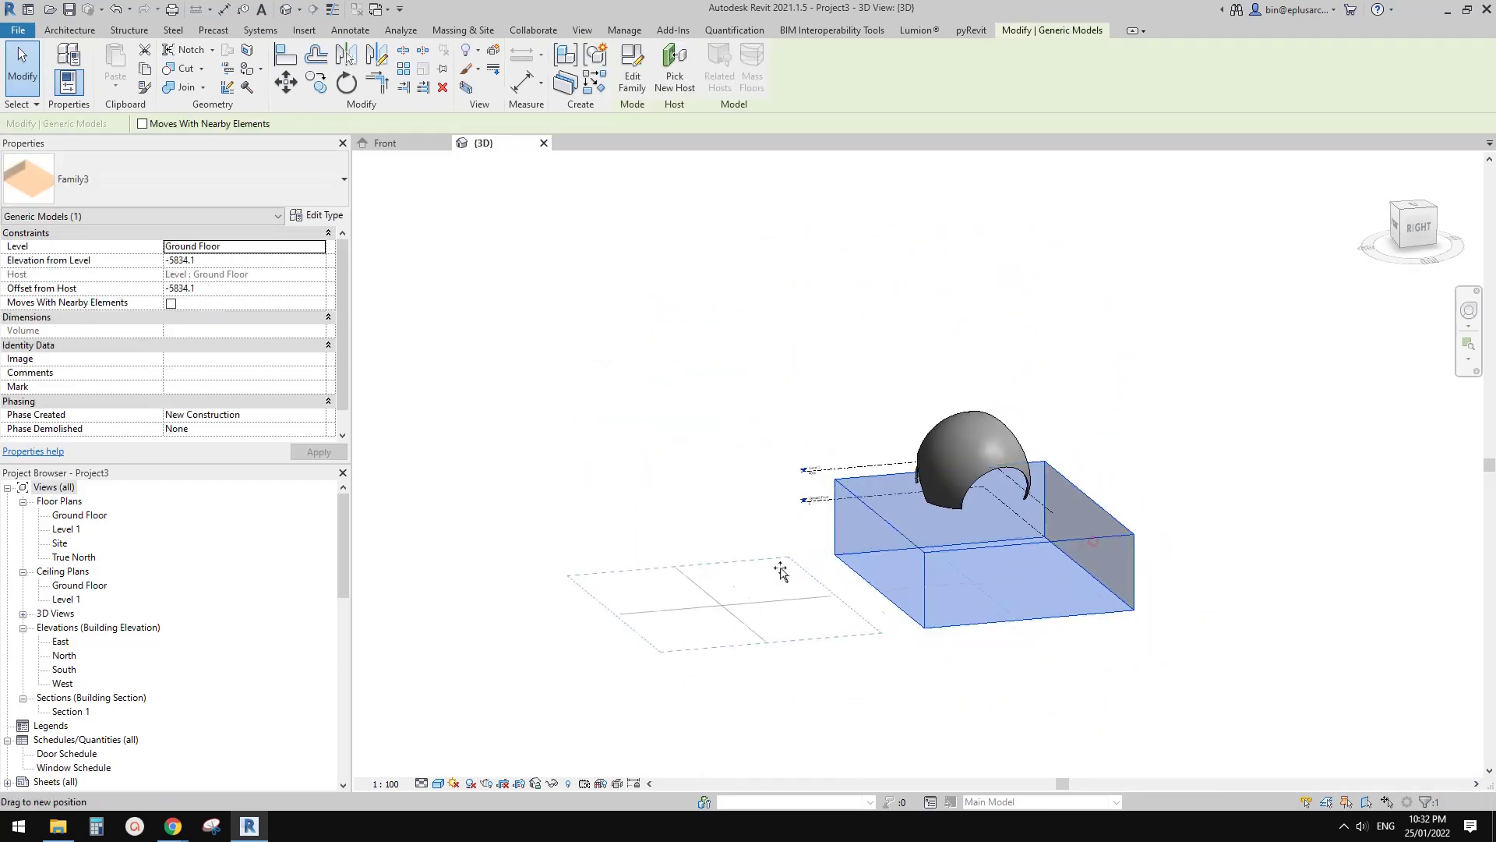
pyautogui.moveTo(781, 571); pyautogui.dragTo(717, 571)
pyautogui.moveTo(1149, 532); pyautogui.dragTo(1102, 577, button='middle')
pyautogui.click(1102, 578)
pyautogui.scroll(2, 999, 458)
# - Reposition the 20000 diameter cutting sphere horizontally beside the large sphere
pyautogui.keyDown('shift'); pyautogui.moveTo(999, 458); pyautogui.dragTo(925, 691, button='middle'); pyautogui.keyUp('shift')
pyautogui.click(982, 506)
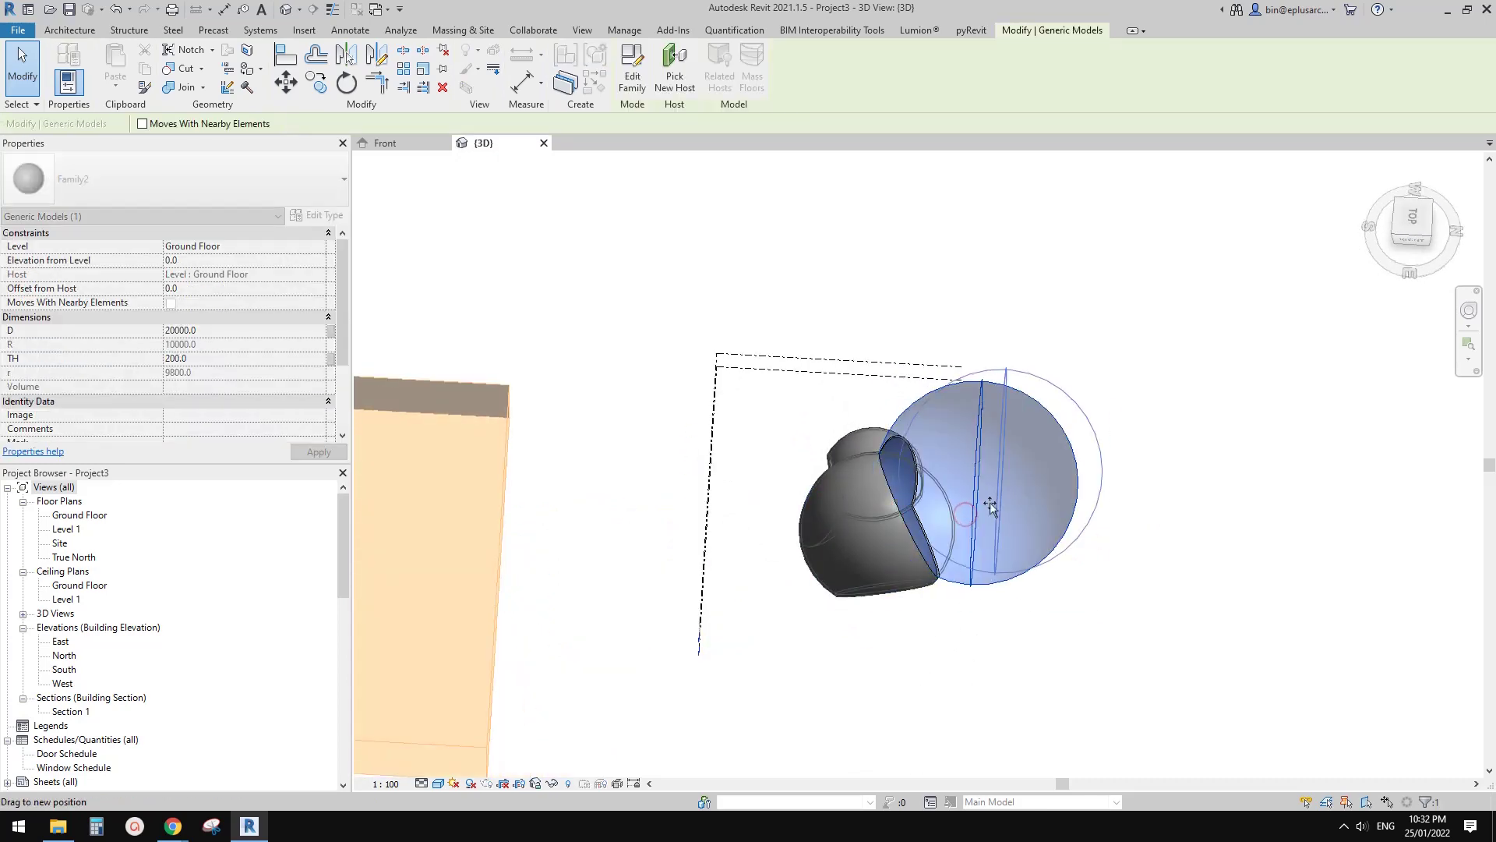
pyautogui.keyDown('shift'); pyautogui.moveTo(990, 507); pyautogui.dragTo(943, 482, button='middle'); pyautogui.keyUp('shift')
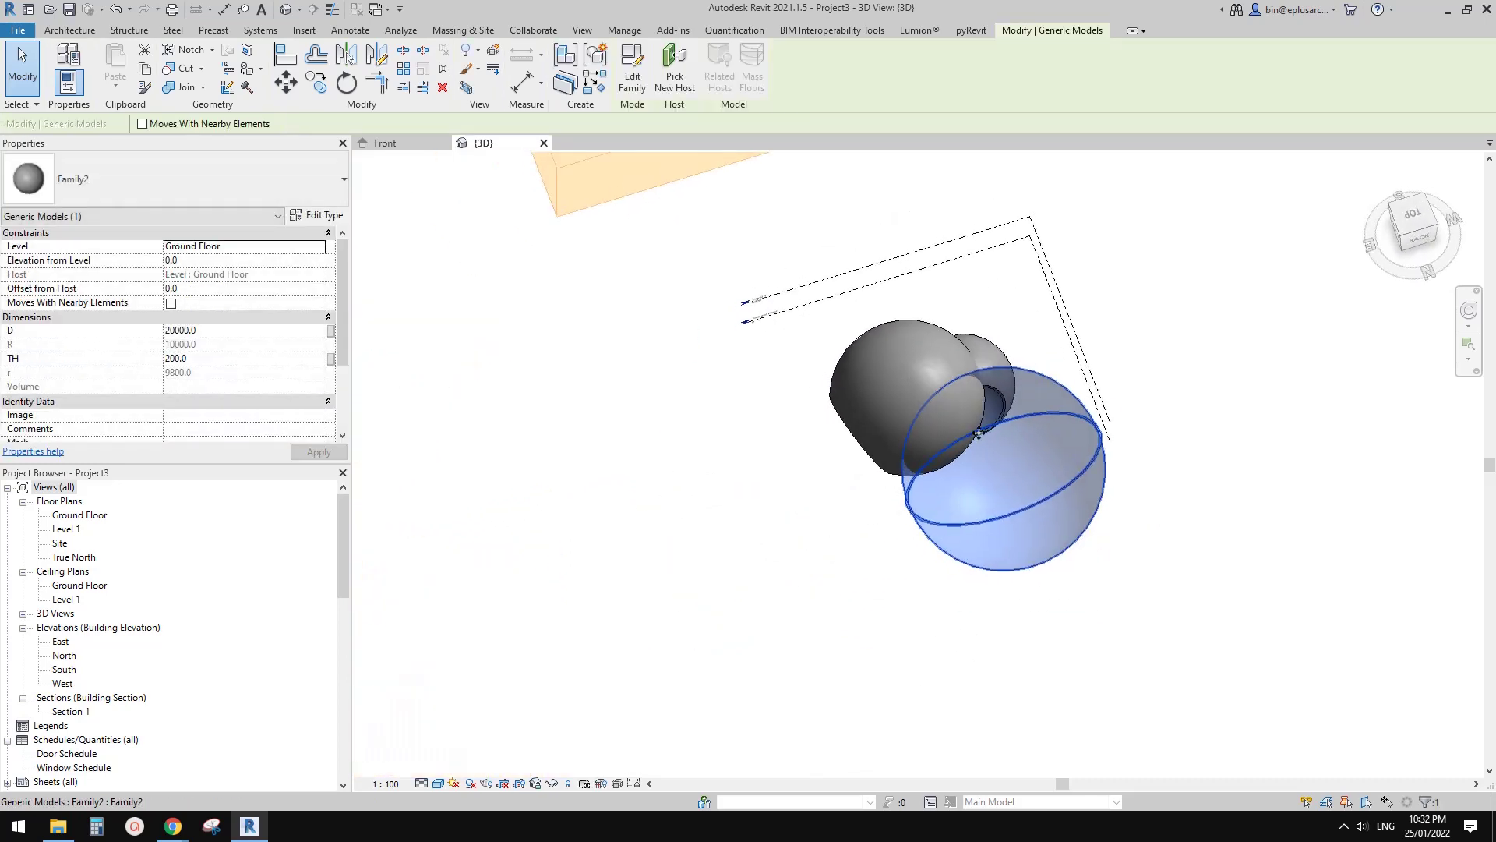
pyautogui.moveTo(979, 434); pyautogui.dragTo(985, 423)
# - Raise the copied 10000 diameter cutting sphere to about 4973 above Ground Floor in the right view
pyautogui.keyDown('shift'); pyautogui.moveTo(986, 424); pyautogui.dragTo(994, 675, button='middle'); pyautogui.keyUp('shift')
pyautogui.click(904, 573)
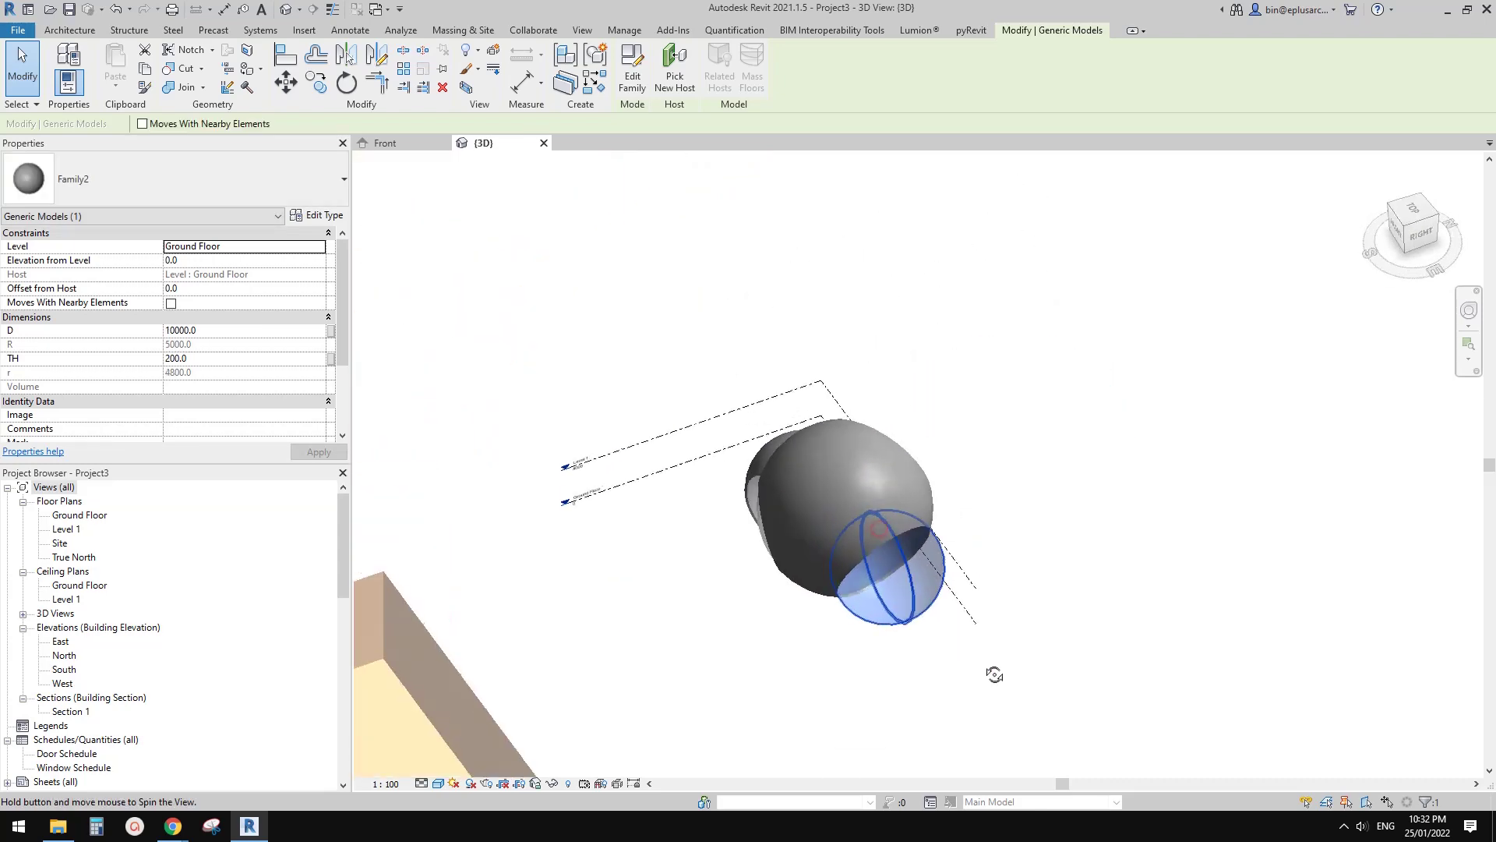
pyautogui.keyDown('shift'); pyautogui.moveTo(875, 652); pyautogui.dragTo(982, 579, button='middle'); pyautogui.keyUp('shift')
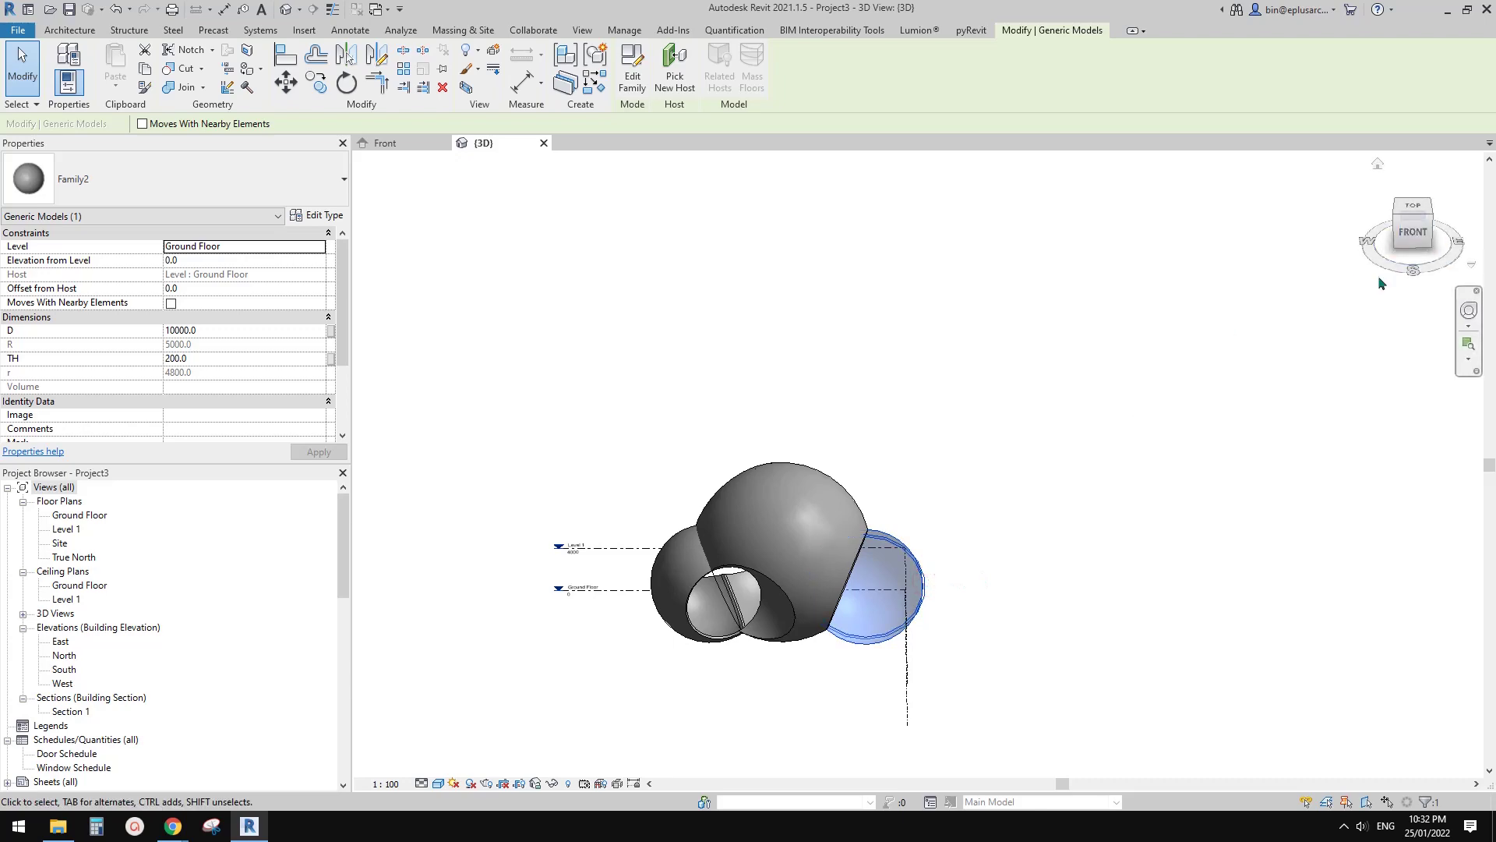
pyautogui.click(1430, 234)
pyautogui.click(1428, 229)
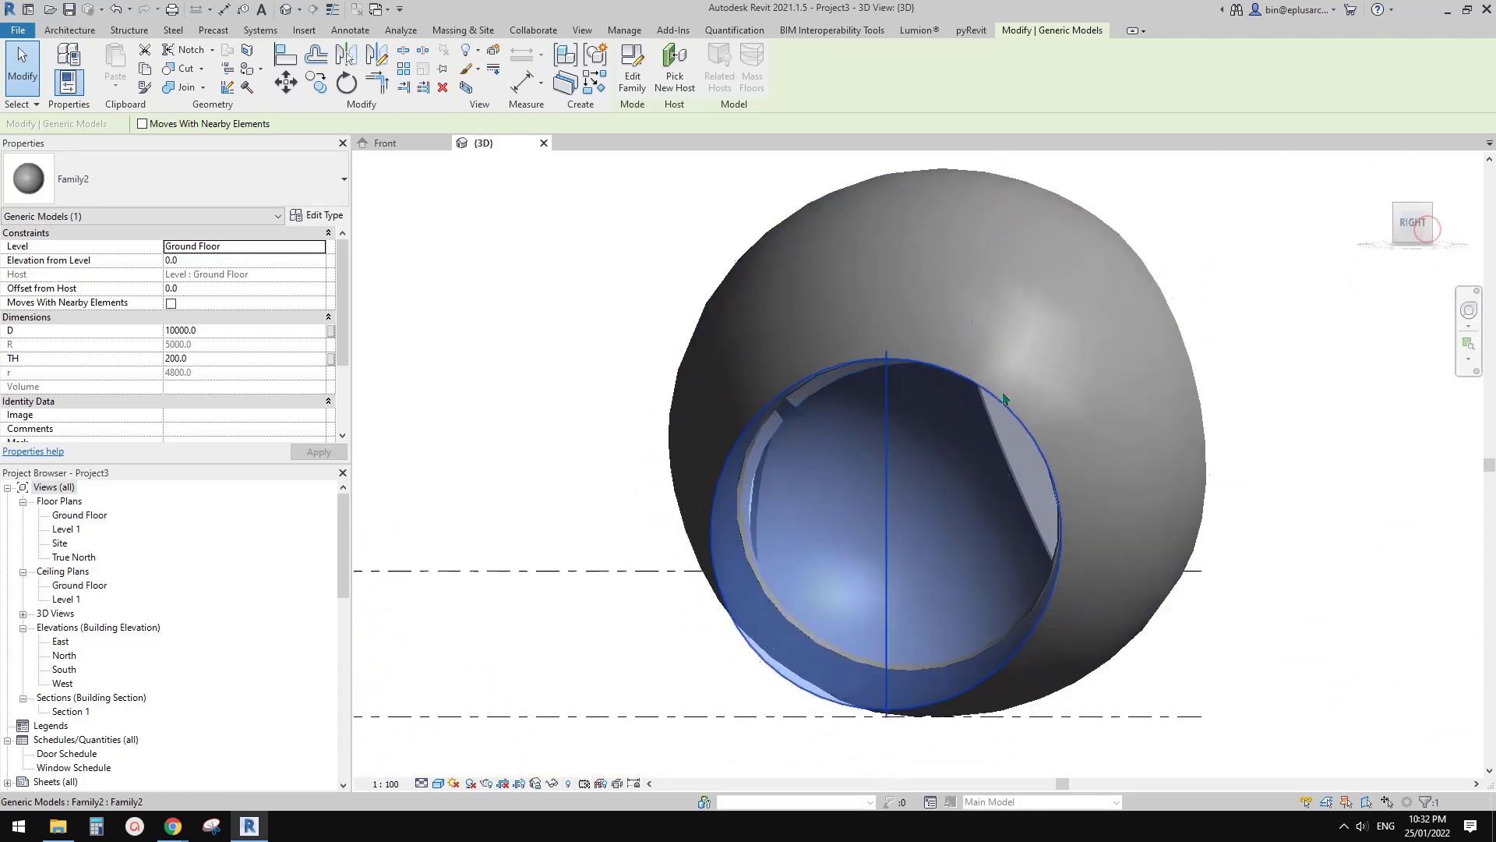
pyautogui.scroll(-3, 970, 409)
pyautogui.moveTo(920, 346); pyautogui.dragTo(924, 348)
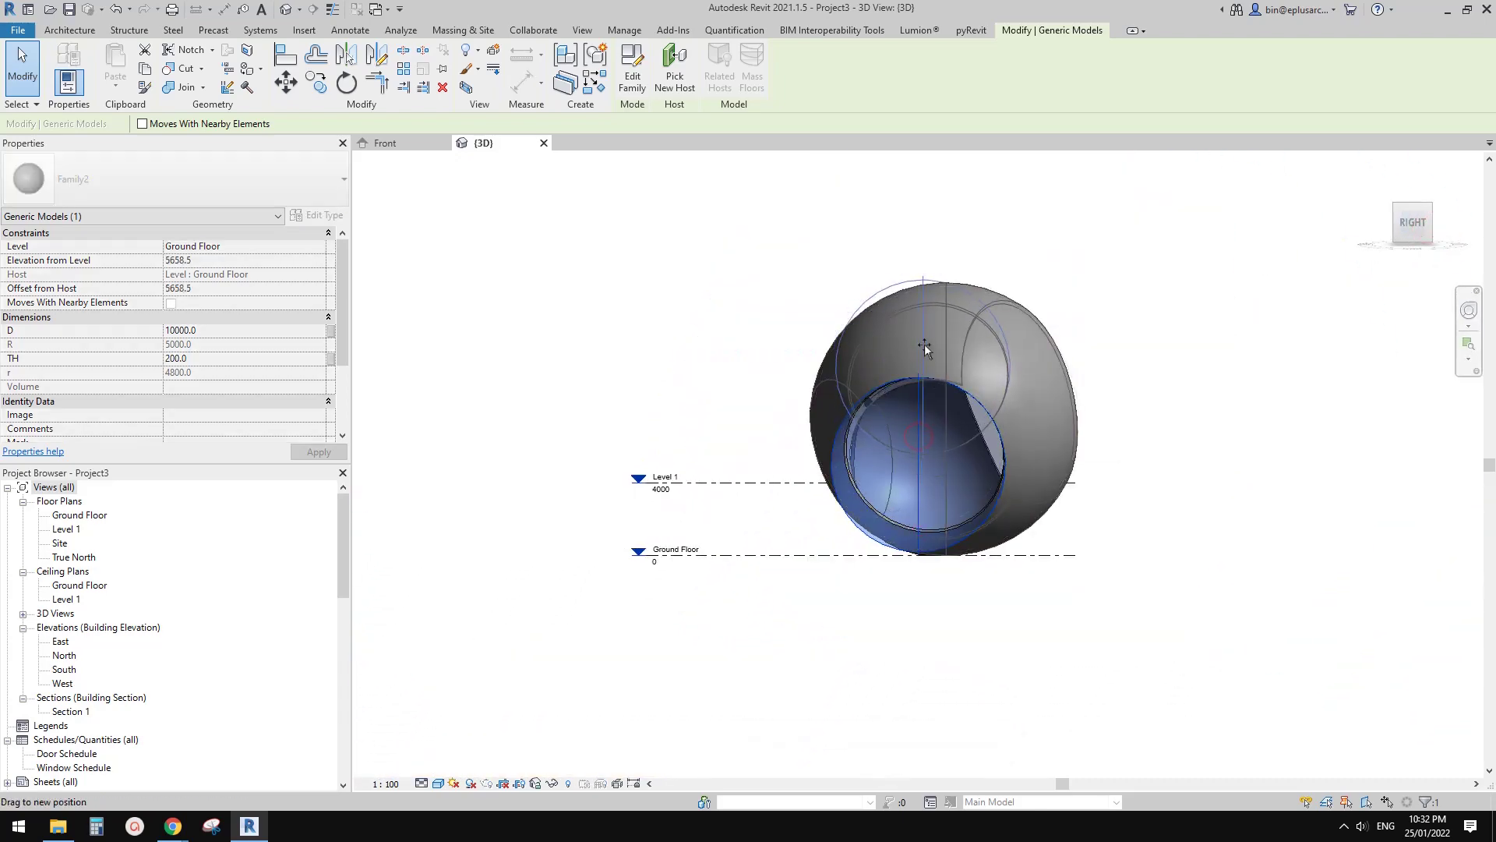
# - Raise the copied cutting sphere further in the right view so that it cuts the large sphere's top
pyautogui.keyDown('shift'); pyautogui.moveTo(875, 407); pyautogui.dragTo(1024, 305, button='middle'); pyautogui.keyUp('shift')
pyautogui.click(1398, 230)
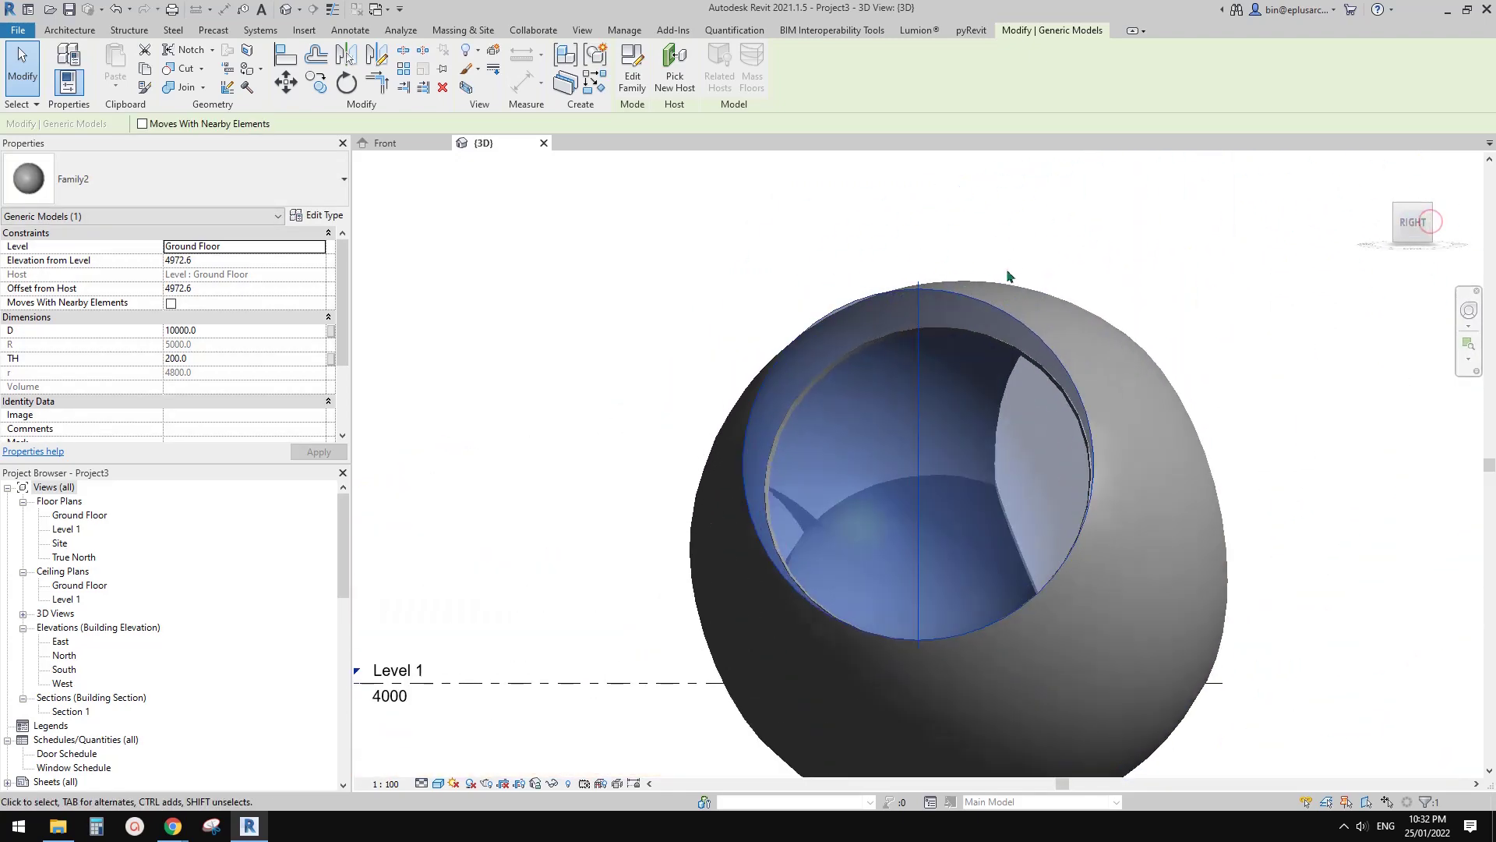
pyautogui.moveTo(922, 306); pyautogui.dragTo(916, 248)
pyautogui.press('Escape')
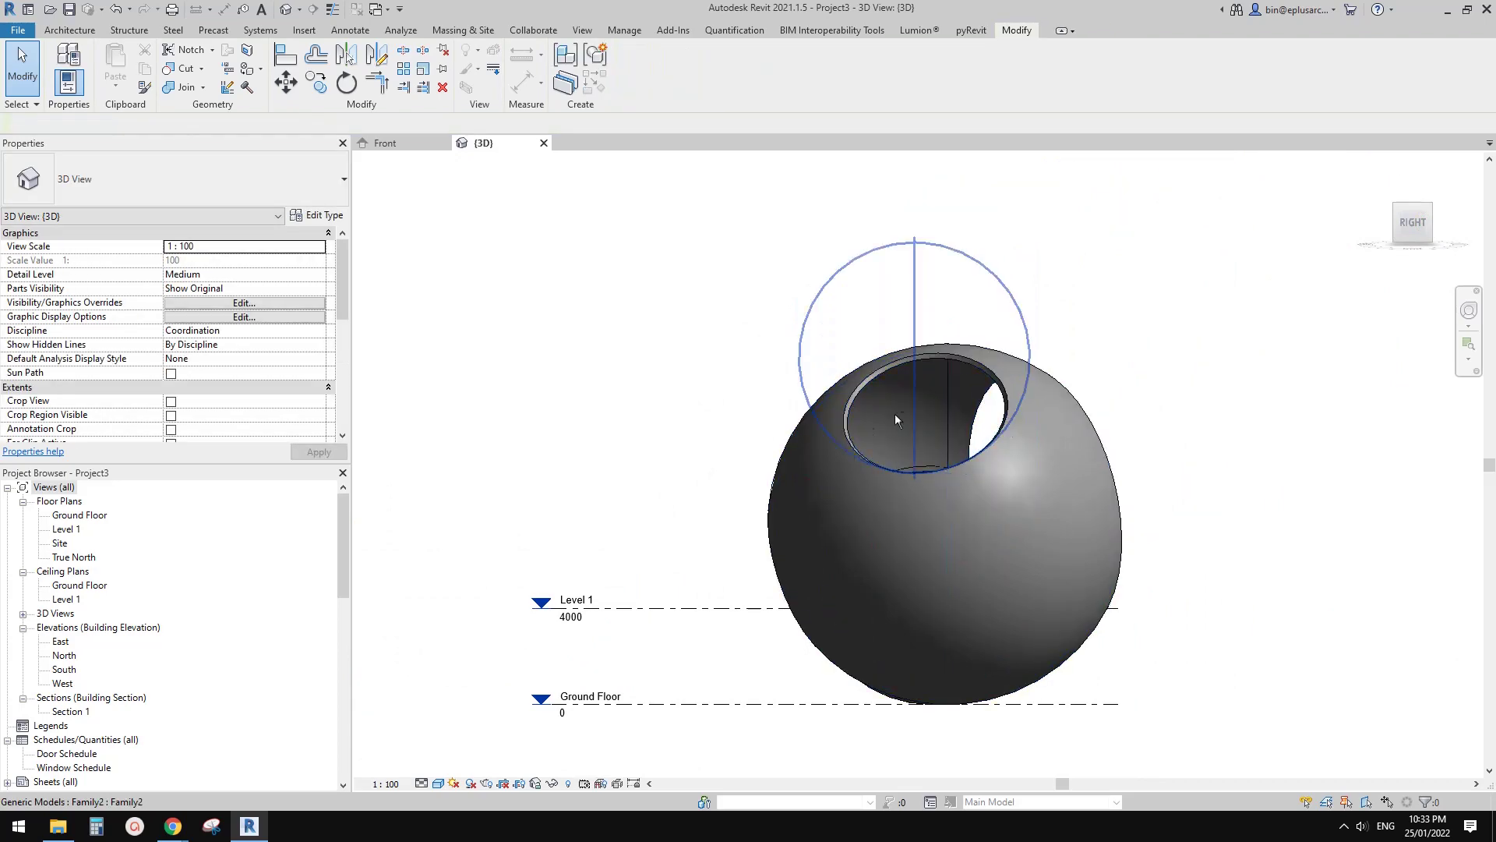
# - Try to move the void box back under the spheres in the right view, about 5467 below Ground Floor
pyautogui.keyDown('shift'); pyautogui.moveTo(895, 413); pyautogui.dragTo(1203, 525, button='middle'); pyautogui.keyUp('shift')
pyautogui.scroll(-1, 1203, 525)
pyautogui.keyDown('shift'); pyautogui.moveTo(1095, 537); pyautogui.dragTo(663, 351, button='middle'); pyautogui.keyUp('shift')
pyautogui.scroll(-3, 991, 596)
pyautogui.click(1399, 226)
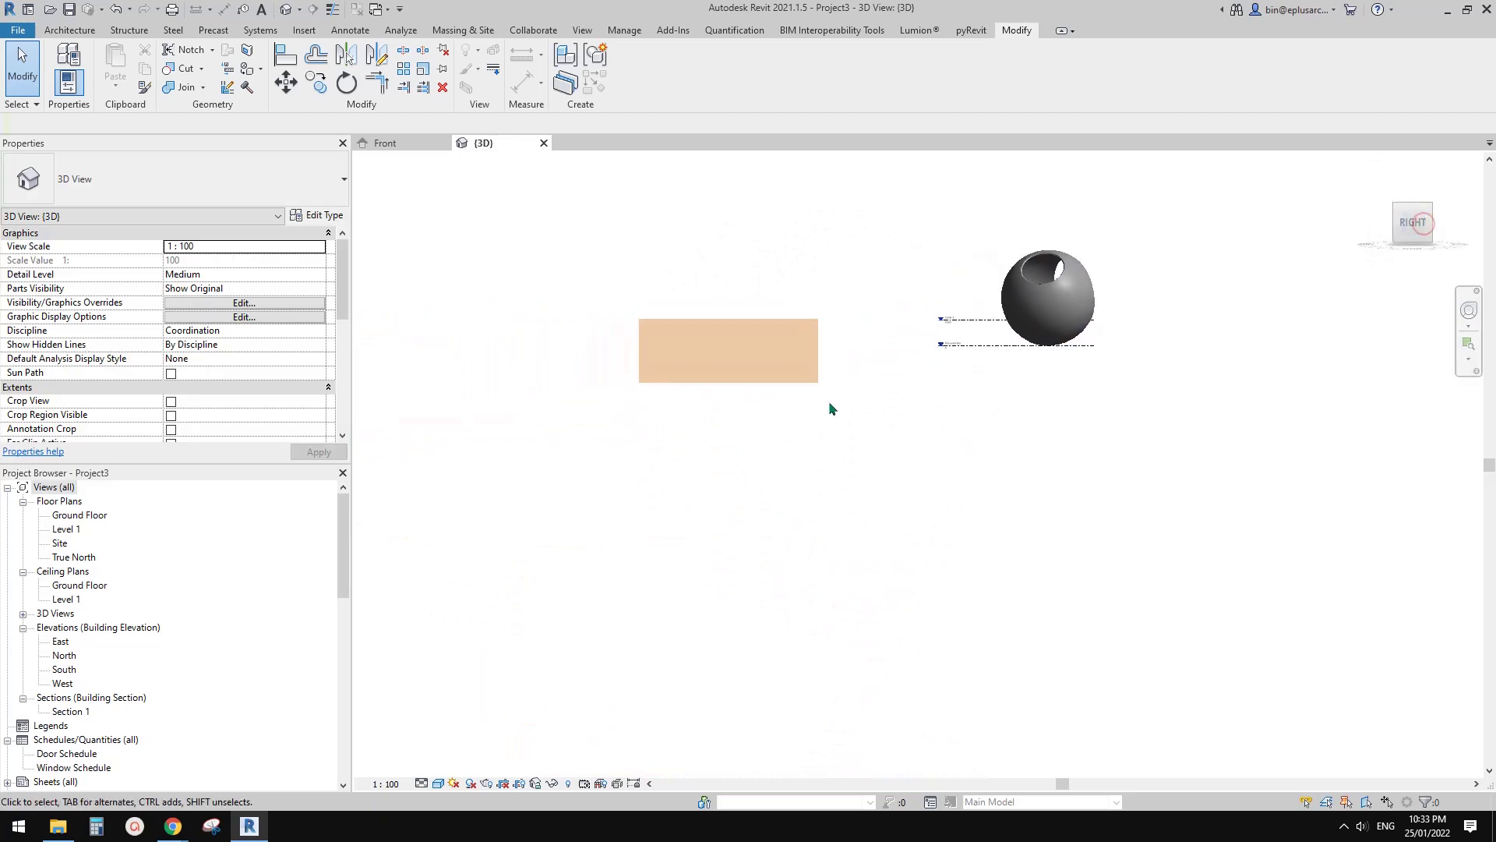
pyautogui.moveTo(756, 489); pyautogui.dragTo(1085, 493)
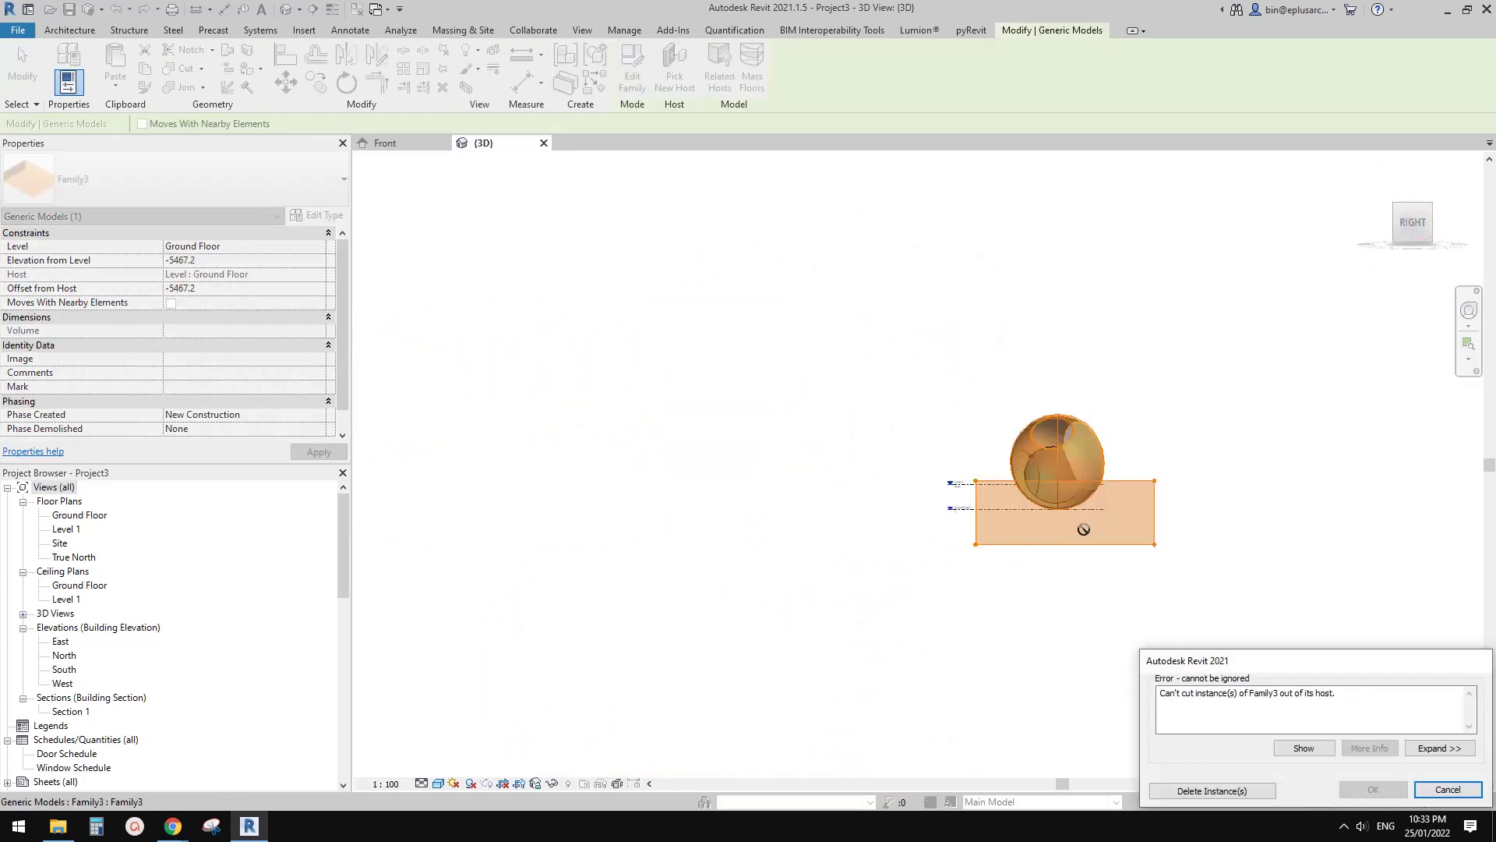
pyautogui.press('Escape')
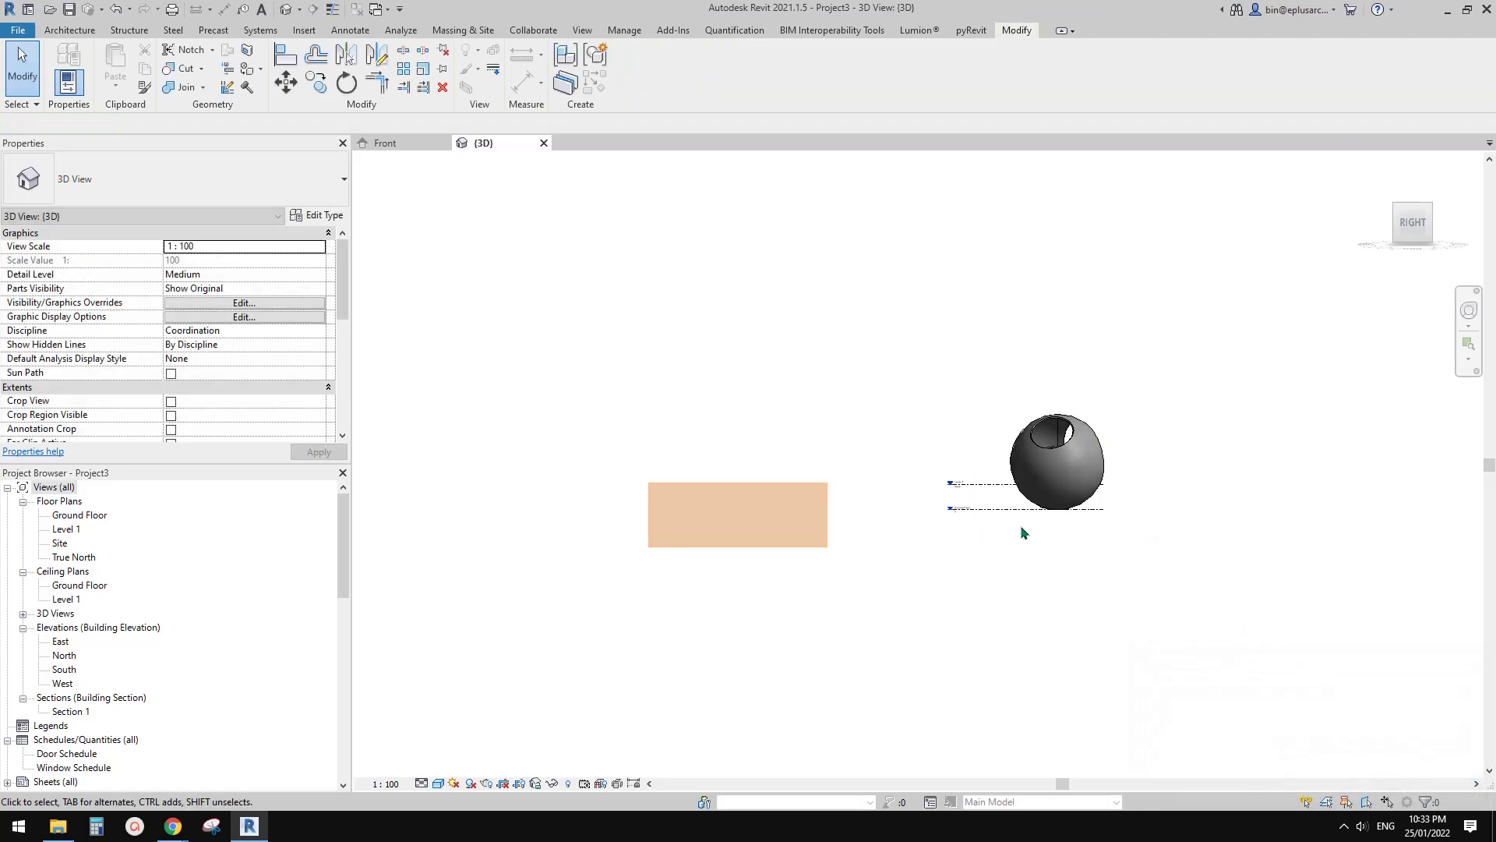
# - Move the void box under the spheres in the right view, 8036 below Ground Floor
pyautogui.moveTo(808, 539); pyautogui.dragTo(1137, 554)
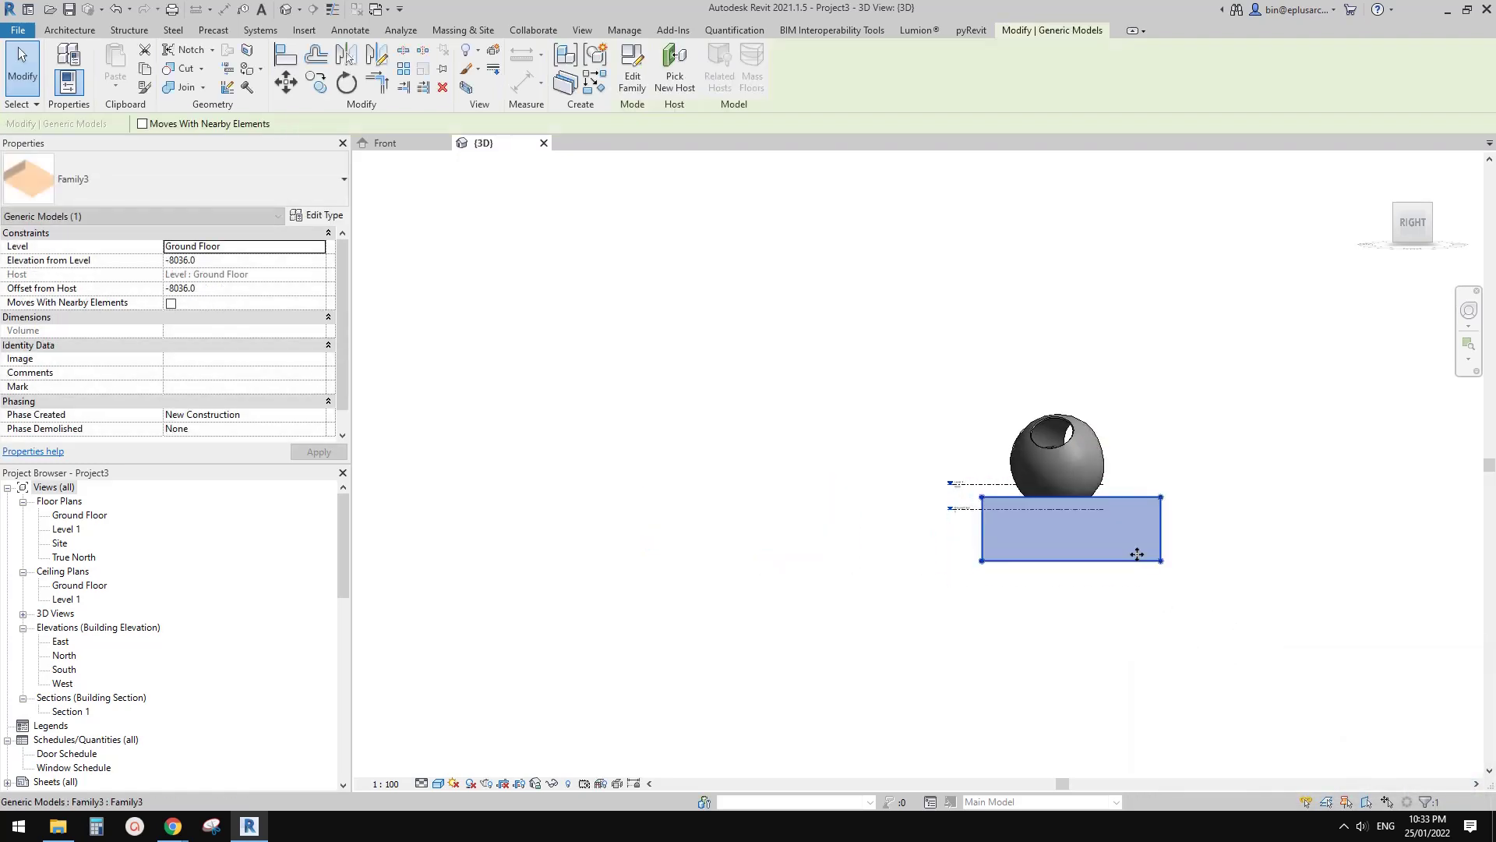
pyautogui.keyDown('shift'); pyautogui.moveTo(1117, 551); pyautogui.dragTo(1192, 635, button='middle'); pyautogui.keyUp('shift')
pyautogui.click(985, 582)
pyautogui.keyDown('shift'); pyautogui.moveTo(984, 581); pyautogui.dragTo(1134, 605, button='middle'); pyautogui.keyUp('shift')
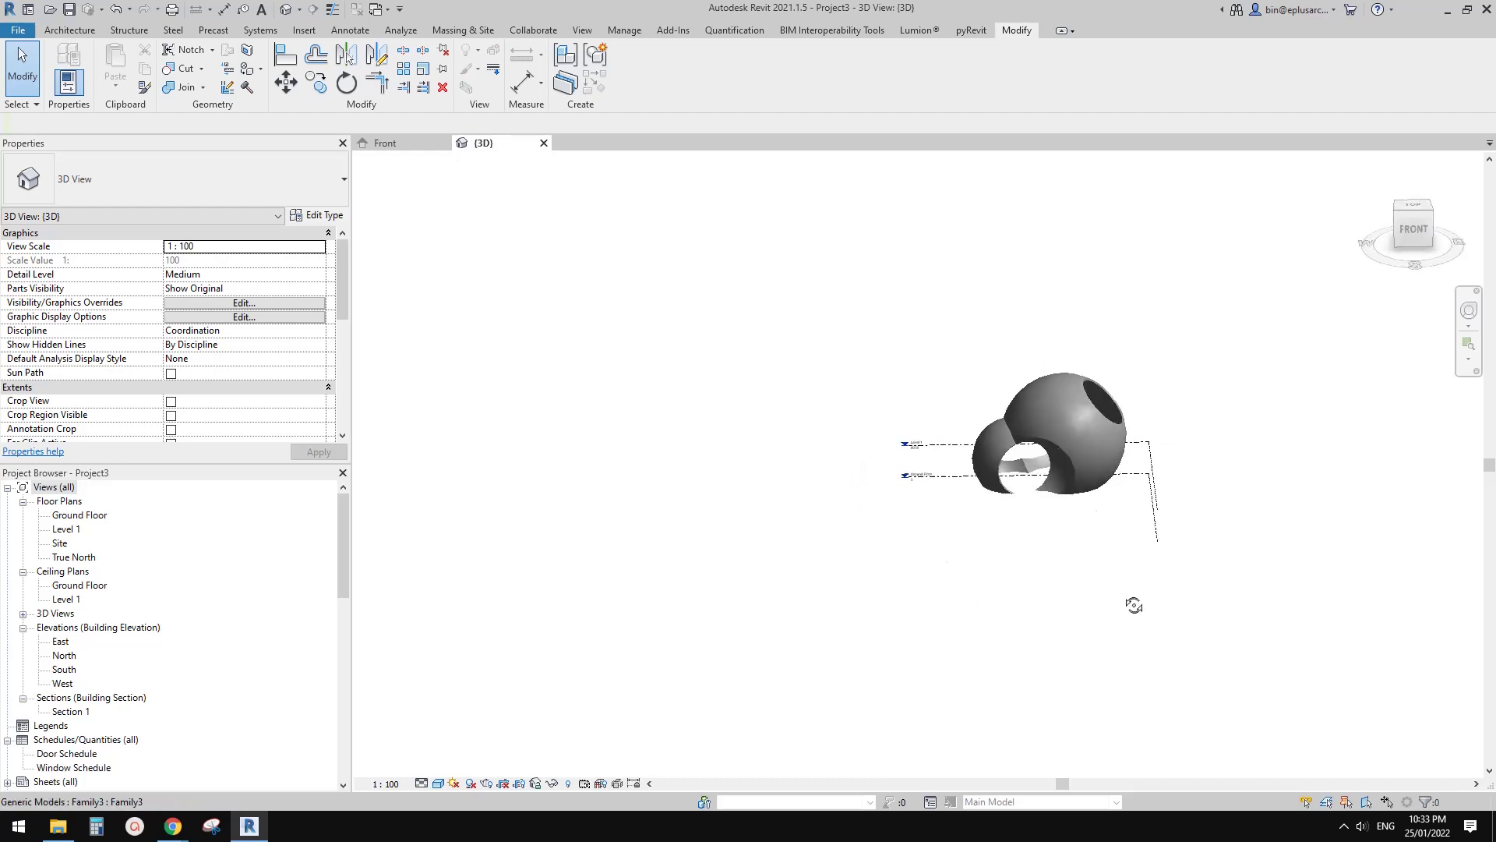
# - Try to raise the void box to 7836 below Ground Floor in the front view
pyautogui.click(1115, 517)
pyautogui.click(1412, 246)
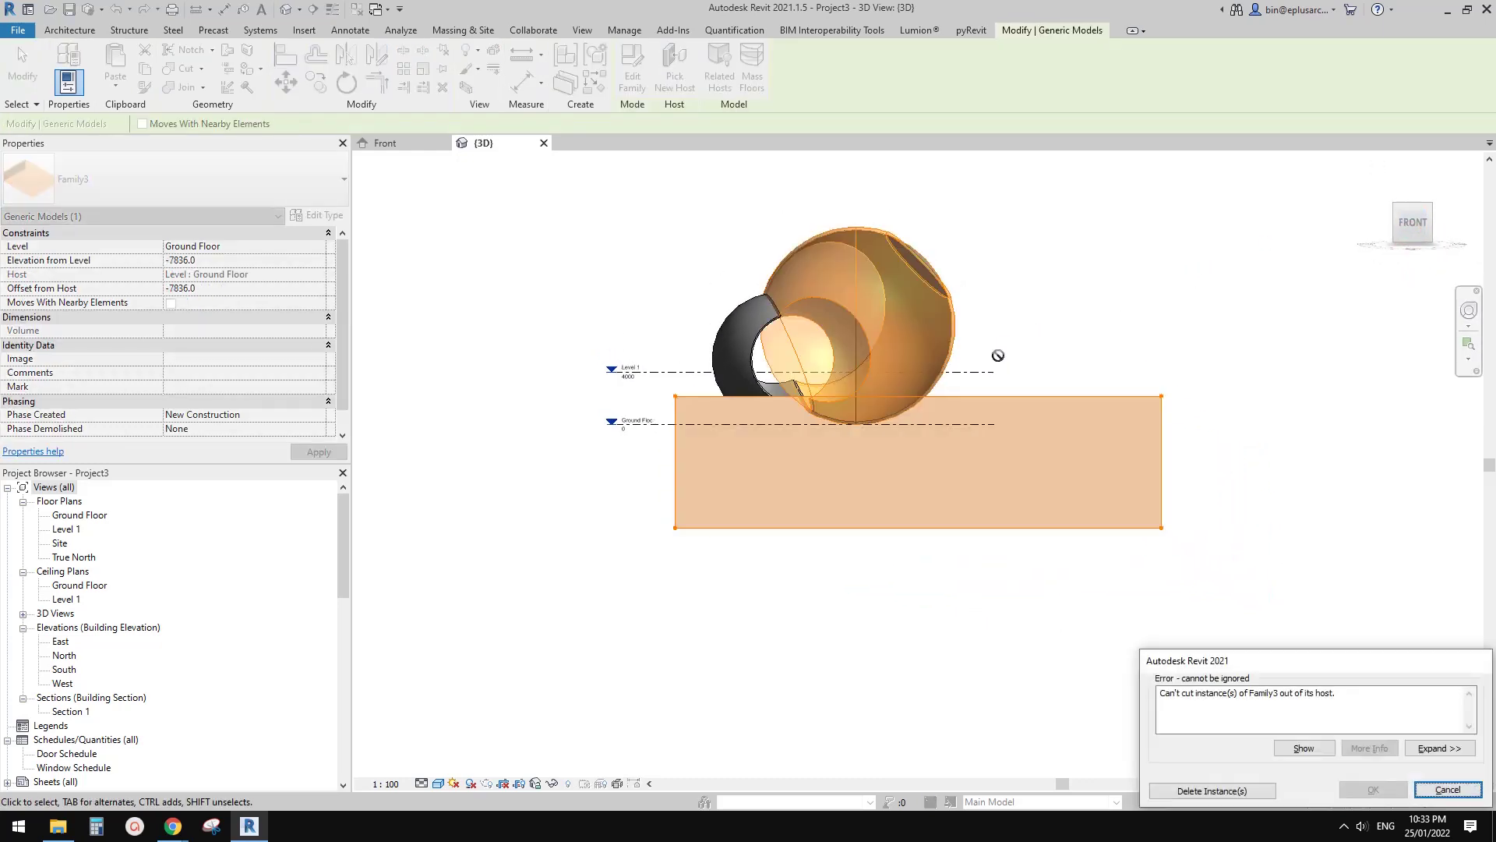
pyautogui.press('Escape')
# - Examine the openings and flat cuts in the spheres from below and from several 3D angles
pyautogui.keyDown('shift'); pyautogui.moveTo(889, 425); pyautogui.dragTo(909, 300, button='middle'); pyautogui.keyUp('shift')
pyautogui.scroll(1, 969, 479)
pyautogui.scroll(2, 929, 456)
pyautogui.click(927, 452)
pyautogui.press('Escape')
pyautogui.keyDown('shift'); pyautogui.moveTo(923, 364); pyautogui.dragTo(834, 531, button='middle'); pyautogui.keyUp('shift')
pyautogui.scroll(-2, 868, 530)
pyautogui.scroll(2, 836, 442)
pyautogui.moveTo(851, 452); pyautogui.dragTo(912, 453, button='middle')
# - Move the 15000 diameter sphere horizontally clear of the smaller sphere, the cutting spheres and the void box
pyautogui.click(840, 466)
pyautogui.scroll(-1, 919, 441)
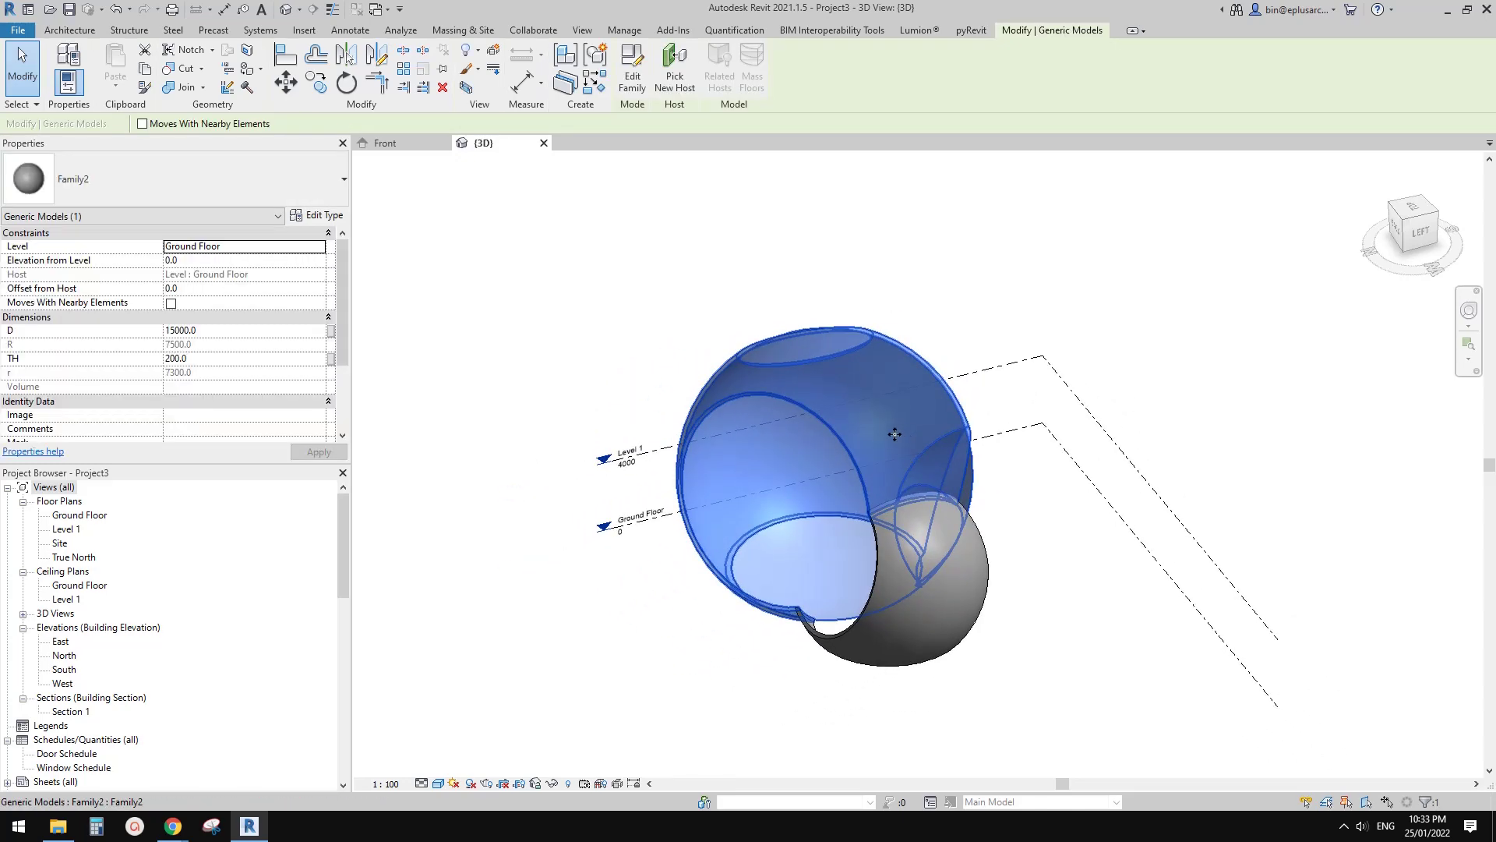
pyautogui.moveTo(894, 435); pyautogui.dragTo(1164, 284)
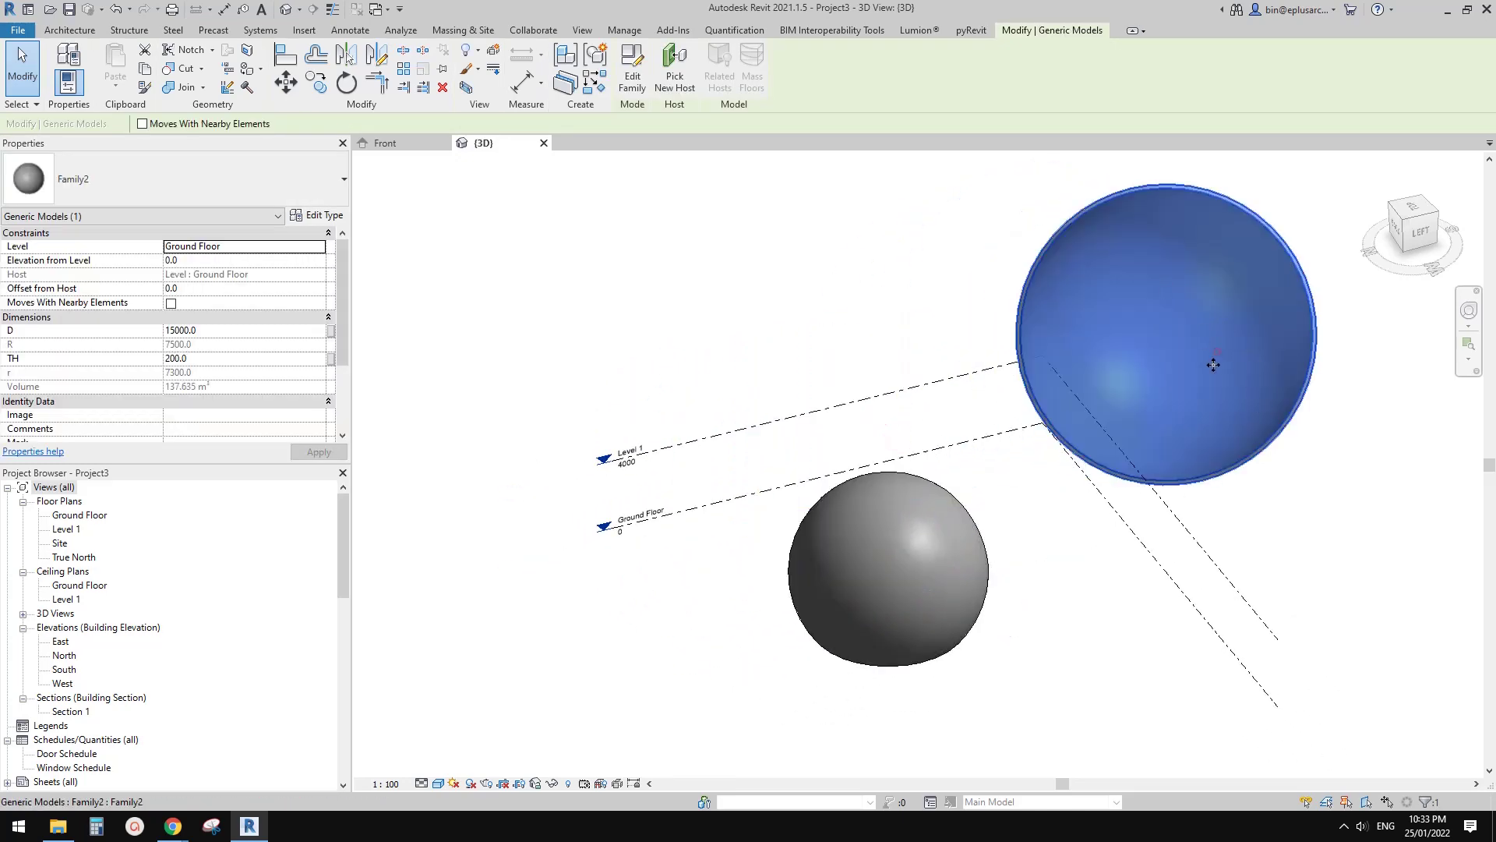
pyautogui.moveTo(1214, 365); pyautogui.dragTo(945, 384, button='middle')
pyautogui.moveTo(933, 397); pyautogui.dragTo(1000, 447)
pyautogui.moveTo(914, 397); pyautogui.dragTo(904, 415, button='middle')
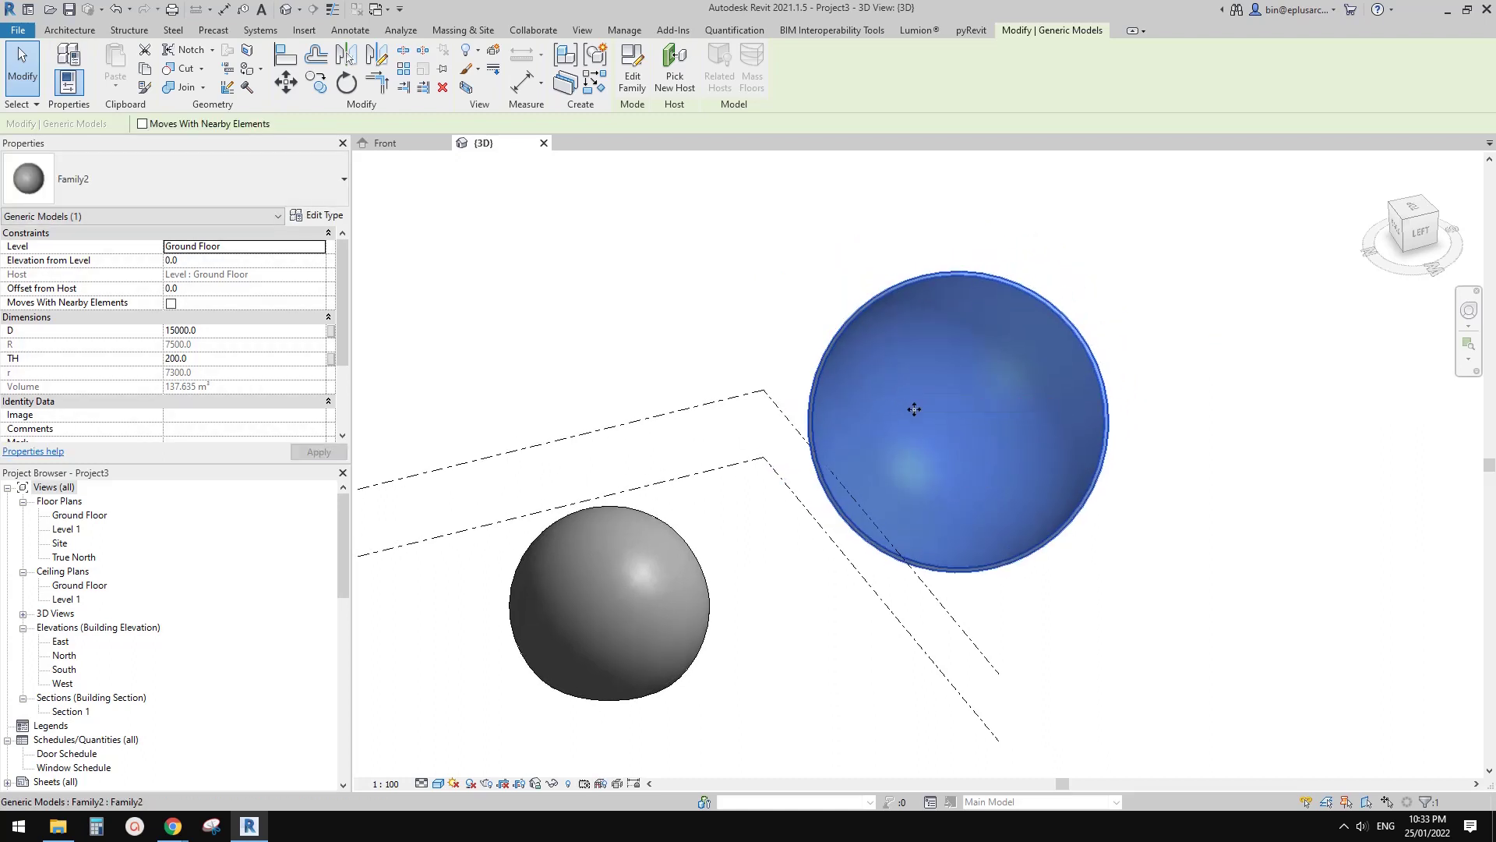
pyautogui.moveTo(914, 410)
pyautogui.mouseDown(button='middle')
pyautogui.moveTo(936, 399)
pyautogui.moveTo(902, 414)
pyautogui.moveTo(906, 371)
pyautogui.moveTo(947, 407)
pyautogui.moveTo(936, 423)
pyautogui.mouseUp(button='middle')
pyautogui.scroll(1, 951, 417)
pyautogui.press('Escape')
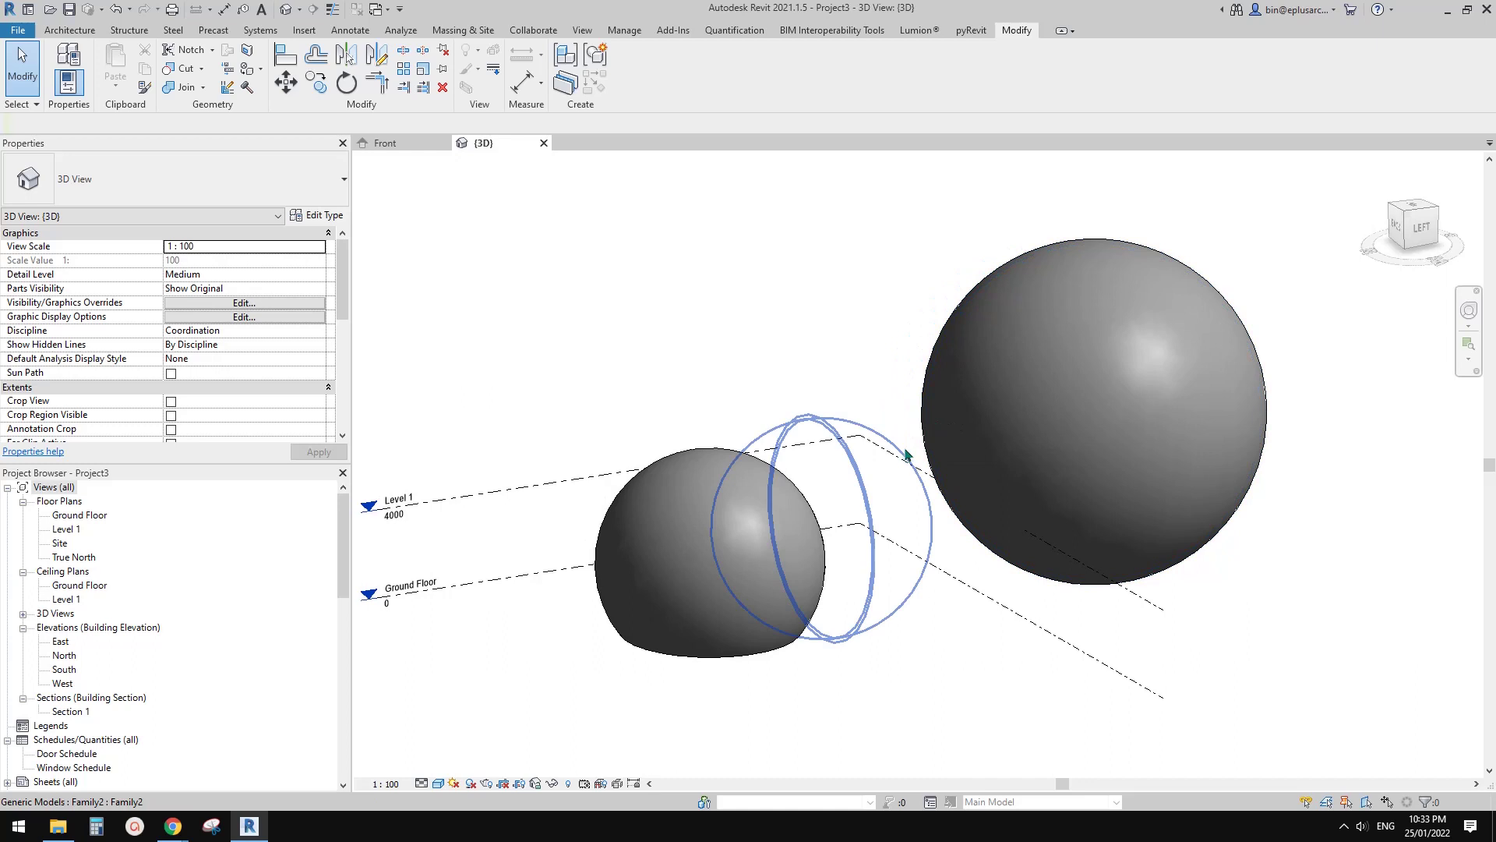